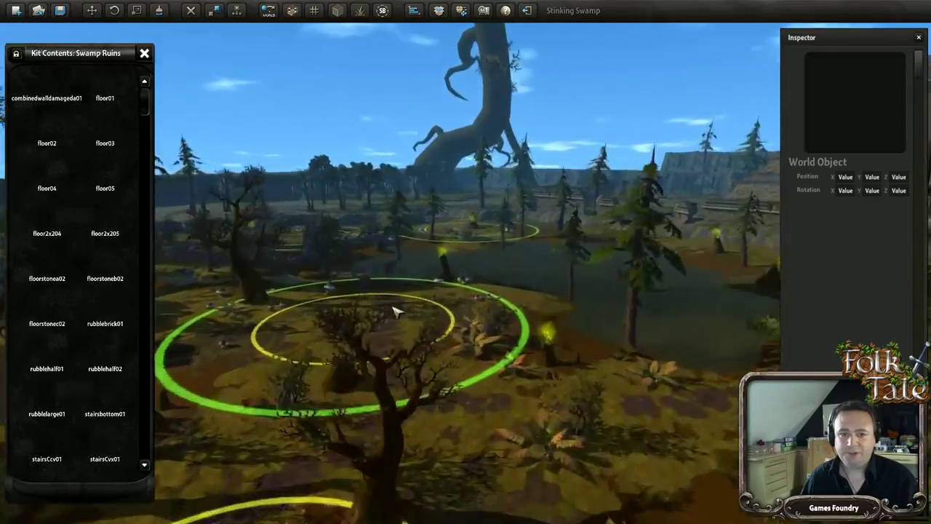
# Select the Swampbeast spawnpoint on the ground beside the lake and examine its rings and surroundings.
pyautogui.press('s')
pyautogui.press('s')
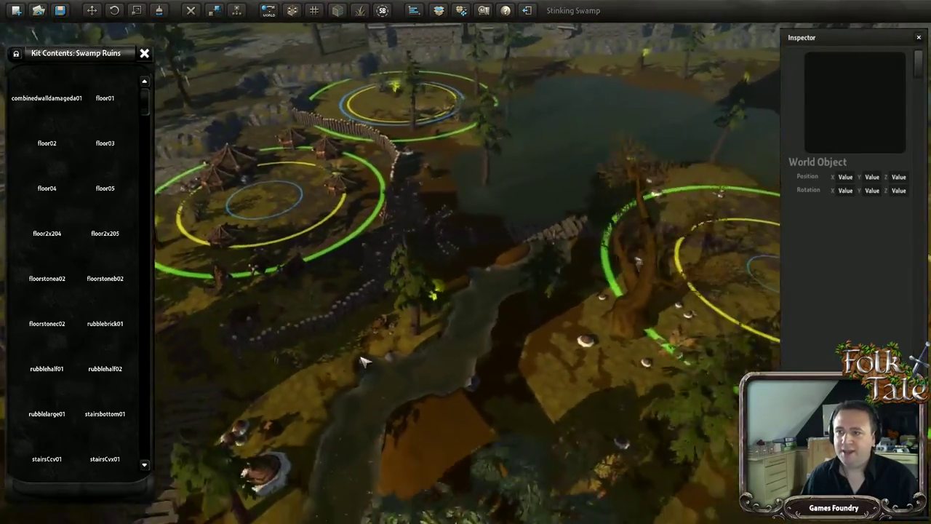
pyautogui.click(707, 277)
pyautogui.moveTo(469, 331); pyautogui.dragTo(343, 334, button='right')
pyautogui.press('d')
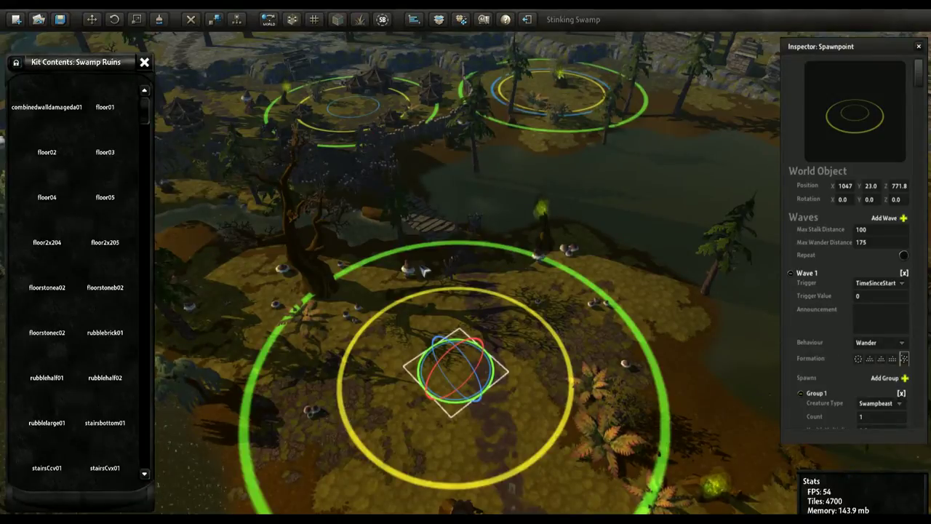
pyautogui.moveTo(435, 271); pyautogui.dragTo(441, 268, button='right')
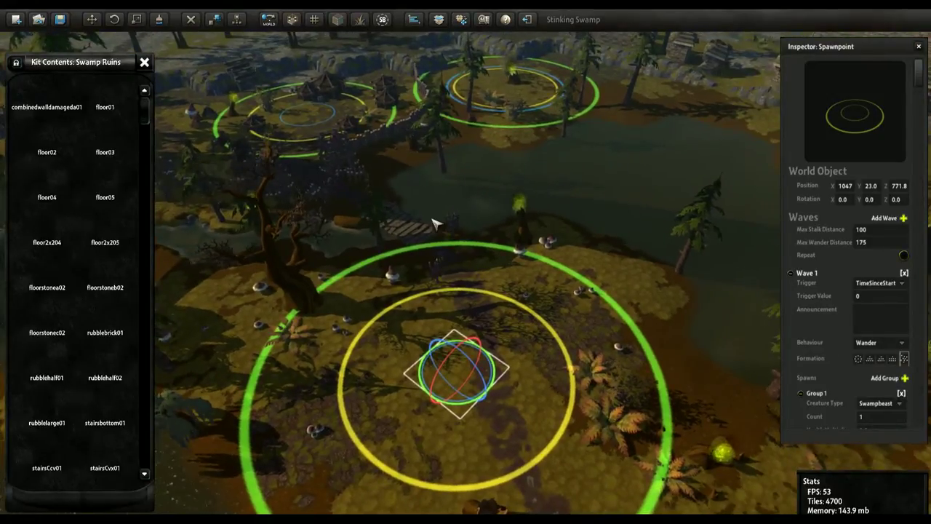
pyautogui.moveTo(428, 234); pyautogui.dragTo(509, 120, button='right')
pyautogui.moveTo(466, 208); pyautogui.dragTo(409, 279, button='right')
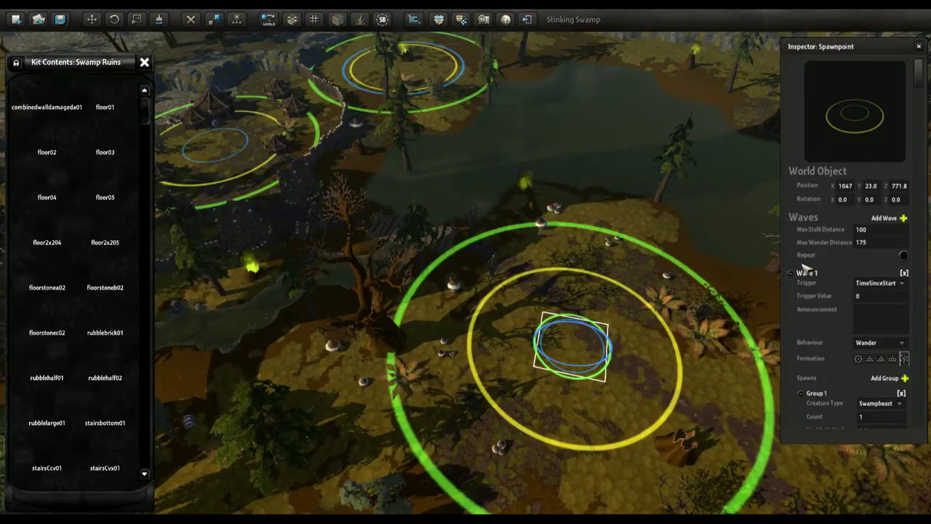
# Select the slanted straight wall piece on the ivy-covered ruins and inspect it up close.
pyautogui.moveTo(415, 320); pyautogui.dragTo(548, 232, button='right')
pyautogui.press('w')
pyautogui.press('w')
pyautogui.press('s')
pyautogui.click(515, 268)
pyautogui.moveTo(515, 267); pyautogui.dragTo(508, 272, button='right')
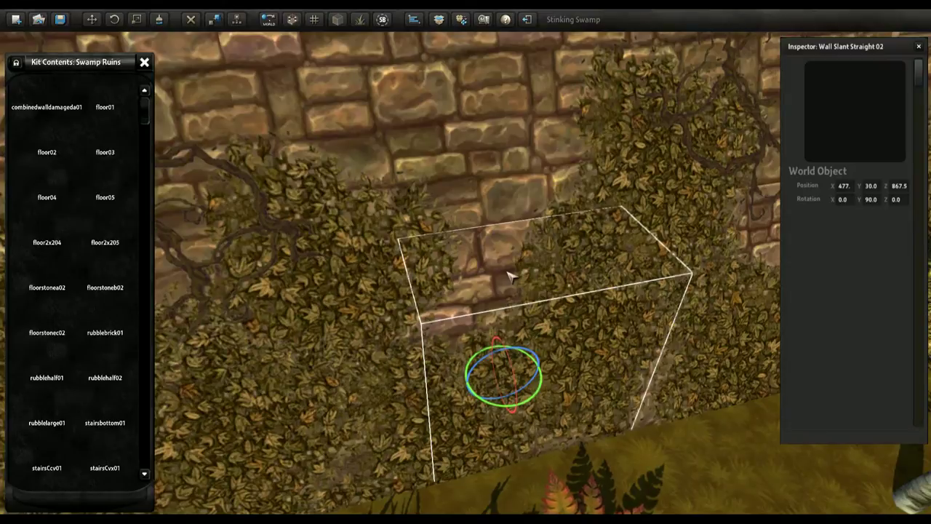
pyautogui.moveTo(463, 251); pyautogui.dragTo(473, 311, button='right')
pyautogui.moveTo(508, 354); pyautogui.dragTo(507, 359, button='right')
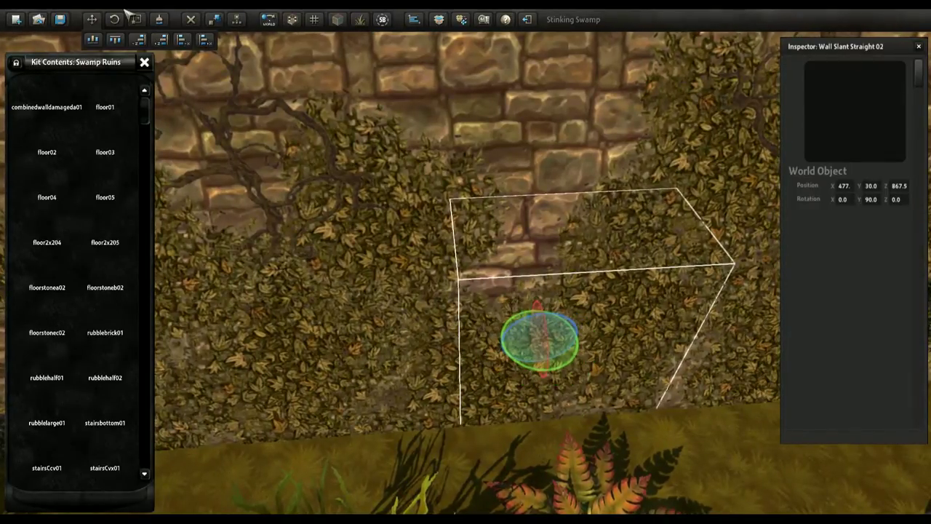
# Switch the transform orientation to local and select a leaf patch on the ruins wall.
pyautogui.click(267, 20)
pyautogui.moveTo(429, 287); pyautogui.dragTo(589, 254, button='right')
pyautogui.moveTo(533, 268); pyautogui.dragTo(492, 258, button='right')
pyautogui.click(680, 206)
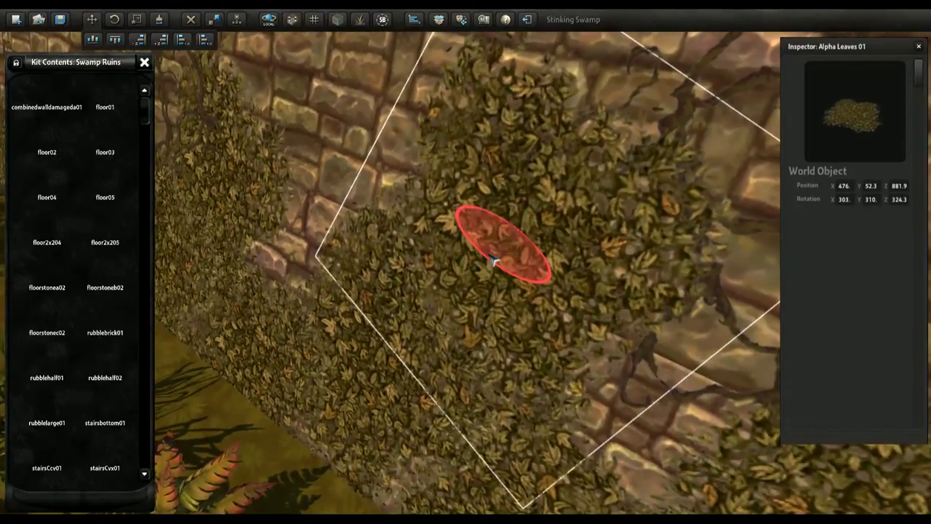
# Inspect the neighbouring leaf patch on the wall and select the slanted wall piece behind the ivy.
pyautogui.moveTo(492, 259); pyautogui.dragTo(487, 289, button='right')
pyautogui.press('a')
pyautogui.click(430, 267)
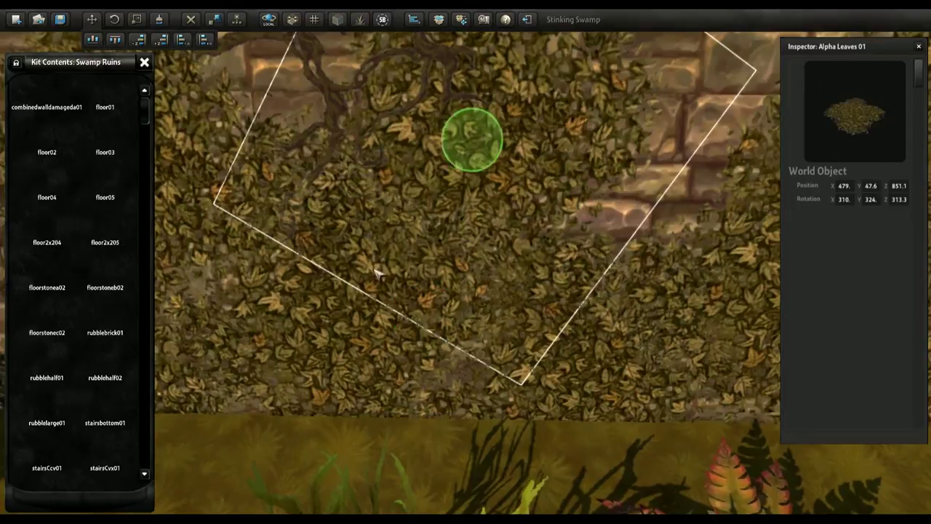
pyautogui.moveTo(480, 175); pyautogui.dragTo(417, 277, button='right')
pyautogui.click(551, 213)
pyautogui.click(505, 210)
pyautogui.click(417, 276)
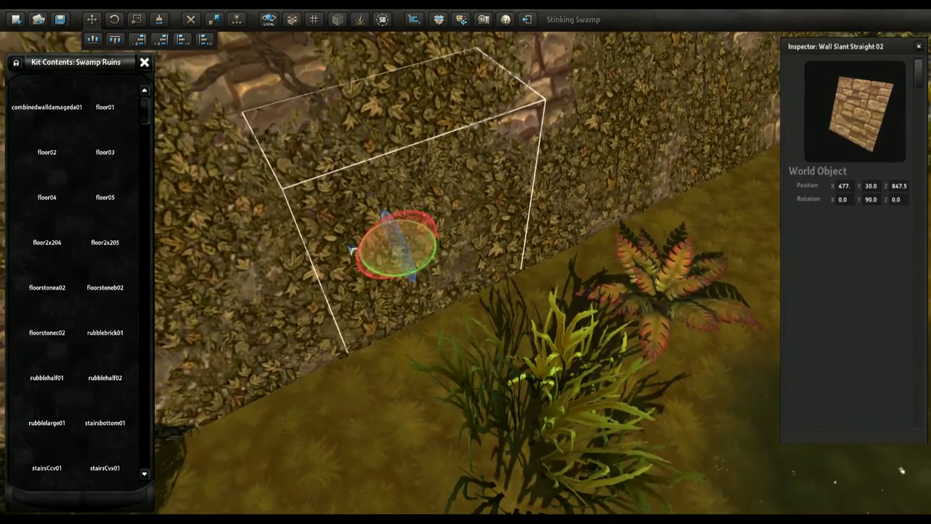
# Shift the low leaf patch near the base of the wall to about X 487, Y 39.6, Z 840.7.
pyautogui.click(350, 247)
pyautogui.moveTo(350, 247); pyautogui.dragTo(423, 250, button='right')
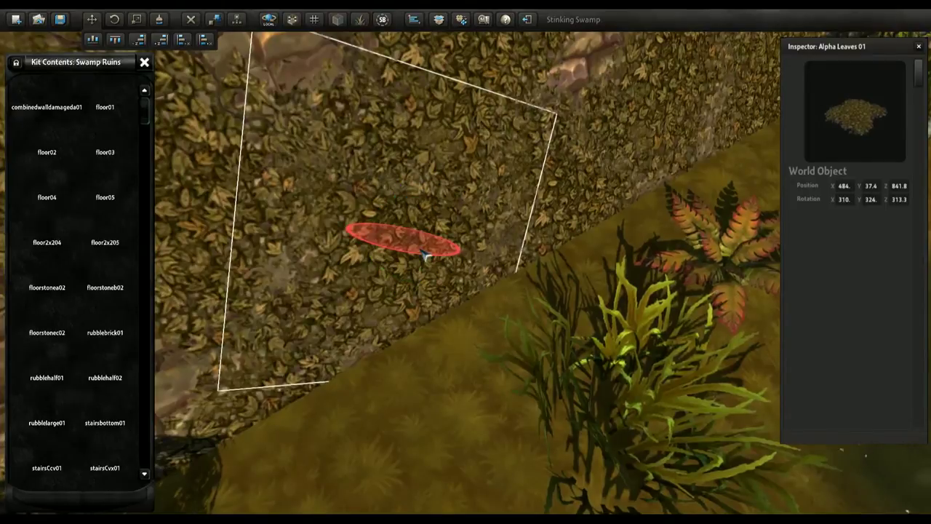
pyautogui.moveTo(429, 260); pyautogui.dragTo(560, 265, button='right')
pyautogui.moveTo(440, 266); pyautogui.dragTo(443, 270)
pyautogui.moveTo(611, 275); pyautogui.dragTo(503, 285, button='right')
pyautogui.moveTo(505, 313)
pyautogui.mouseDown()
pyautogui.moveTo(488, 331)
pyautogui.moveTo(418, 318)
pyautogui.moveTo(695, 415)
pyautogui.moveTo(545, 380)
pyautogui.moveTo(487, 270)
pyautogui.moveTo(491, 310)
pyautogui.mouseUp()
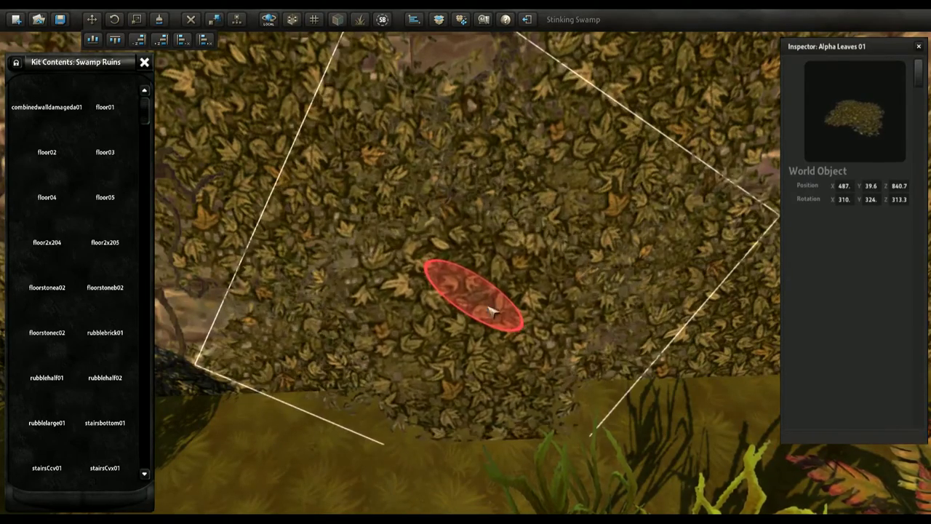
# Select the leaf patch midway up the wall and examine how the overlapping patches cover the stonework.
pyautogui.press('s')
pyautogui.press('d')
pyautogui.press('a')
pyautogui.scroll(3, 553, 314)
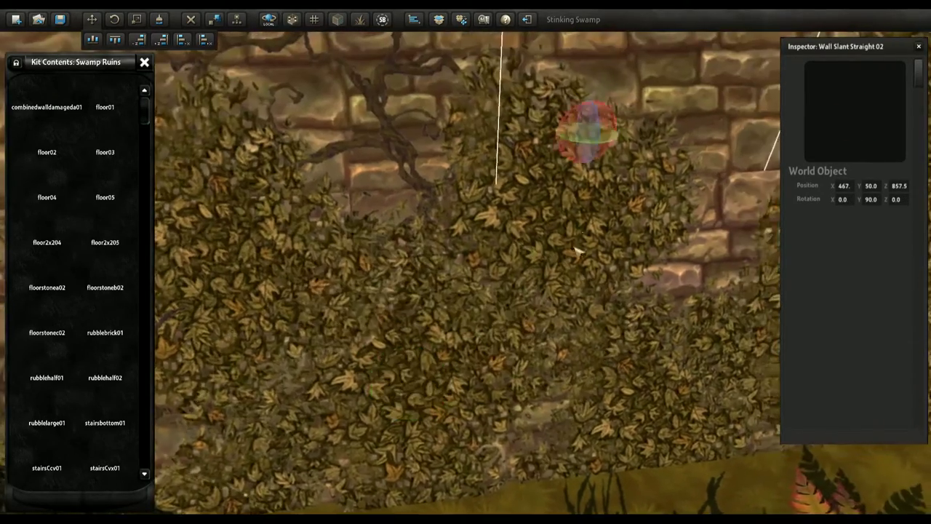
pyautogui.scroll(2, 574, 270)
pyautogui.moveTo(572, 287); pyautogui.dragTo(486, 219, button='right')
pyautogui.click(527, 207)
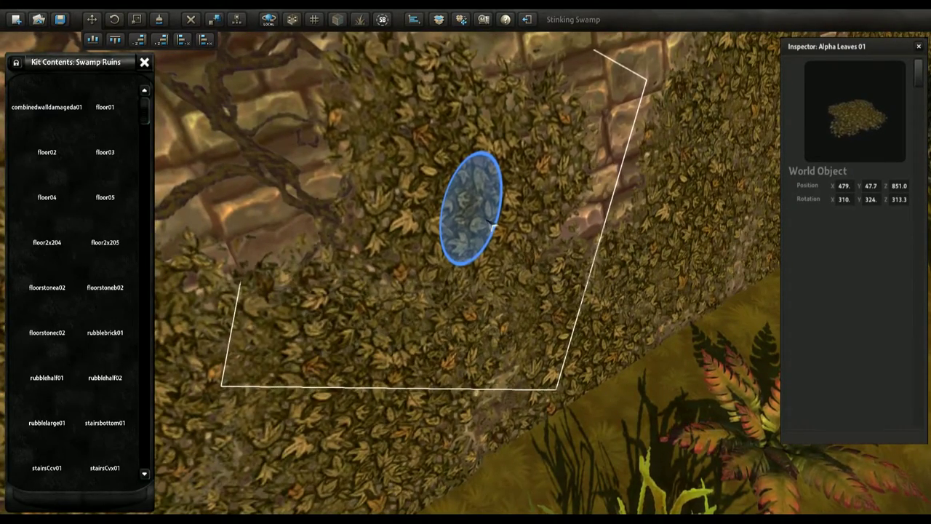
pyautogui.scroll(-4, 515, 237)
pyautogui.moveTo(515, 237); pyautogui.dragTo(484, 262, button='right')
pyautogui.scroll(3, 470, 248)
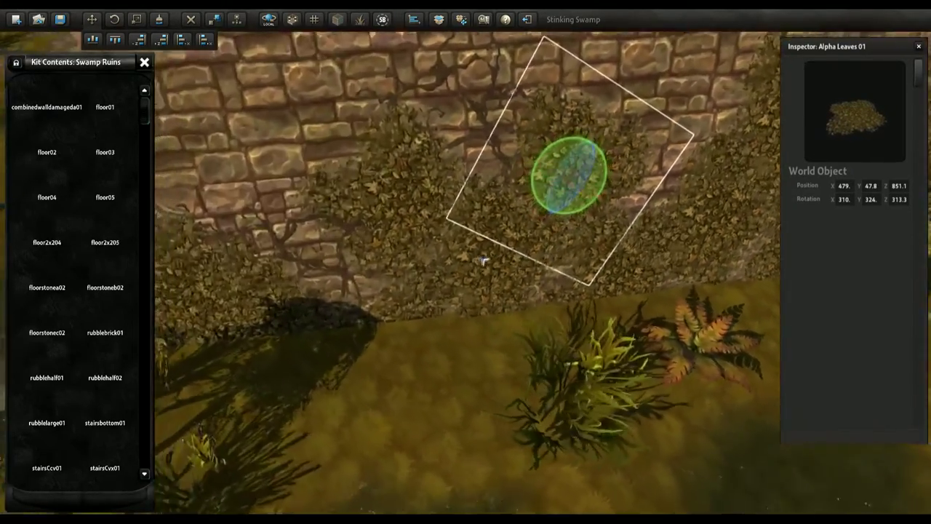
pyautogui.moveTo(468, 246); pyautogui.dragTo(551, 256, button='middle')
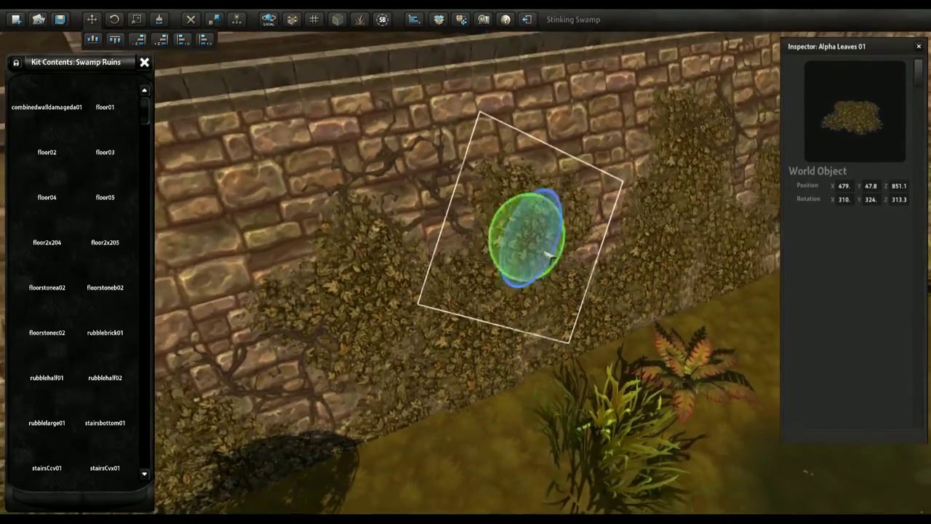
# Select the wall piece at the left end of the ivy and look over the temple walls and stairs.
pyautogui.click(393, 331)
pyautogui.moveTo(603, 281); pyautogui.dragTo(503, 274, button='middle')
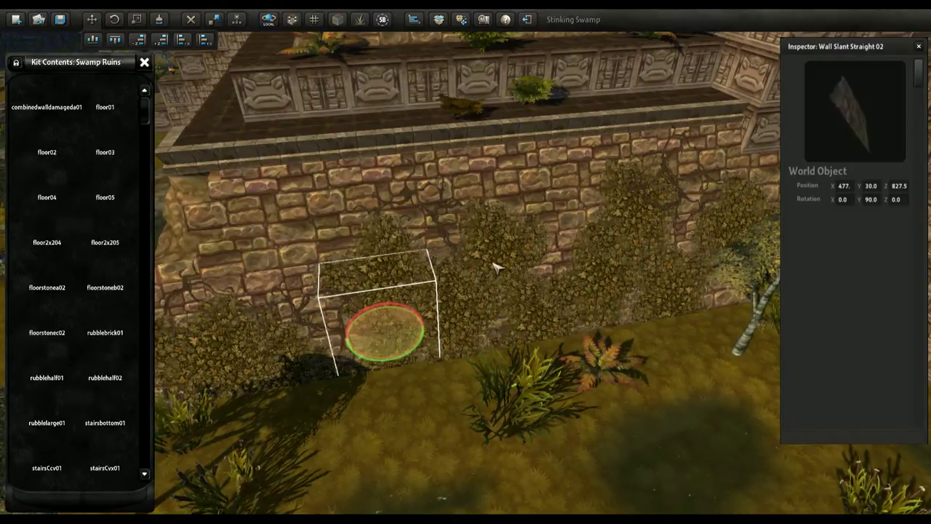
pyautogui.moveTo(439, 276); pyautogui.dragTo(480, 307, button='right')
pyautogui.scroll(-3, 478, 308)
pyautogui.scroll(8, 477, 309)
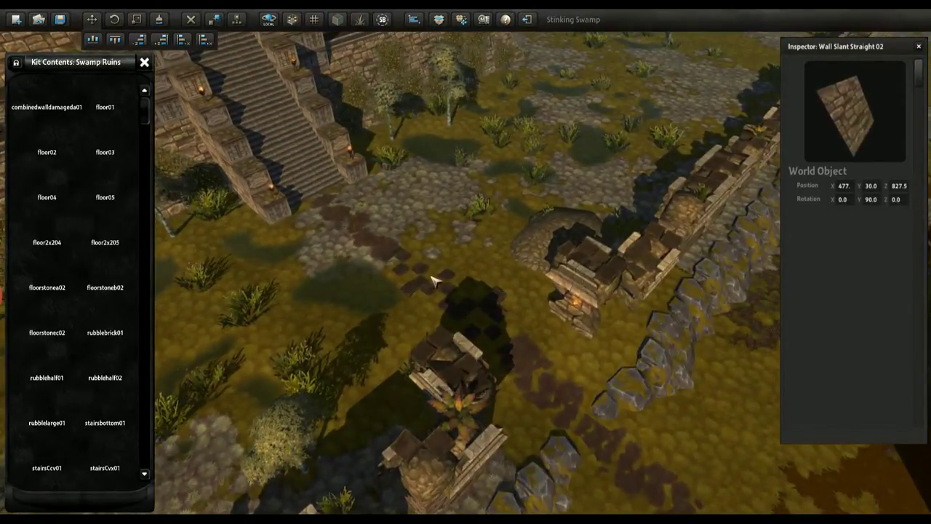
pyautogui.moveTo(434, 282); pyautogui.dragTo(499, 305, button='middle')
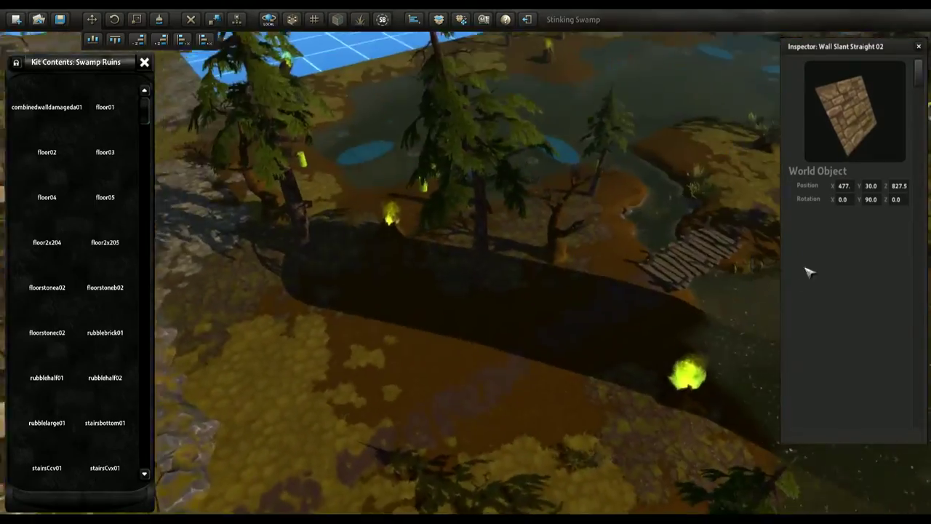
# Survey the swamp from the dirt path entrance, past the small group of figures, to the spawnpoint areas.
pyautogui.moveTo(600, 313); pyautogui.dragTo(451, 210, button='right')
pyautogui.press('w')
pyautogui.moveTo(434, 282); pyautogui.dragTo(456, 284, button='right')
pyautogui.moveTo(512, 271); pyautogui.dragTo(518, 271, button='middle')
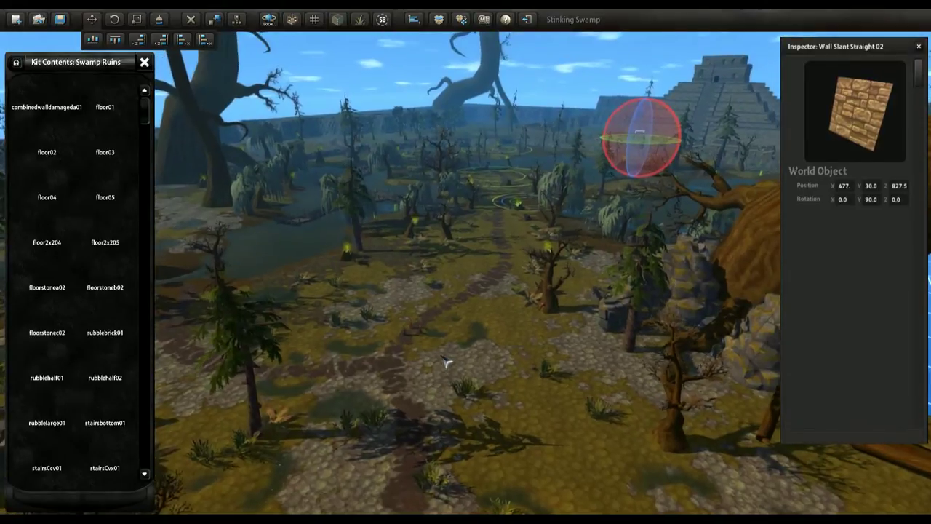
pyautogui.moveTo(444, 359); pyautogui.dragTo(445, 364, button='right')
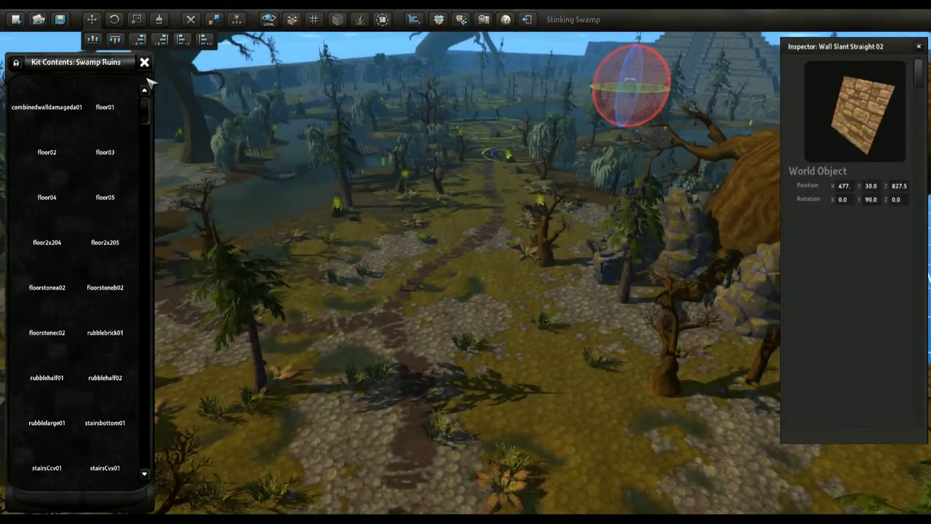
pyautogui.moveTo(315, 307); pyautogui.dragTo(325, 317, button='right')
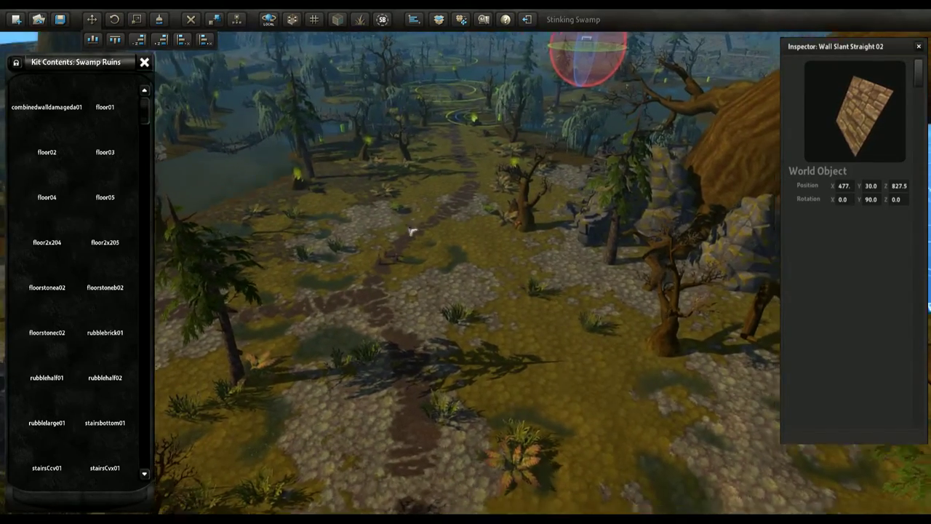
pyautogui.moveTo(476, 248); pyautogui.dragTo(538, 272, button='right')
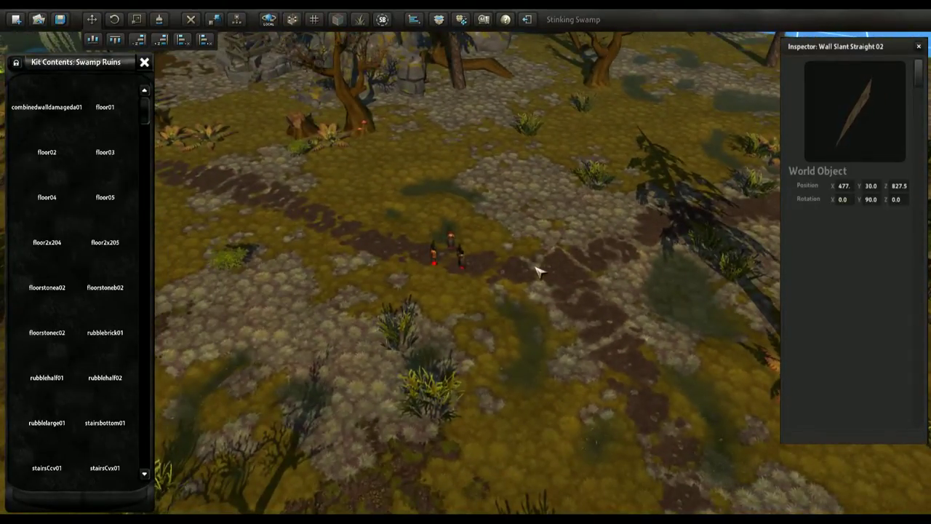
pyautogui.moveTo(528, 278); pyautogui.dragTo(489, 292, button='right')
pyautogui.moveTo(442, 284); pyautogui.dragTo(428, 281, button='middle')
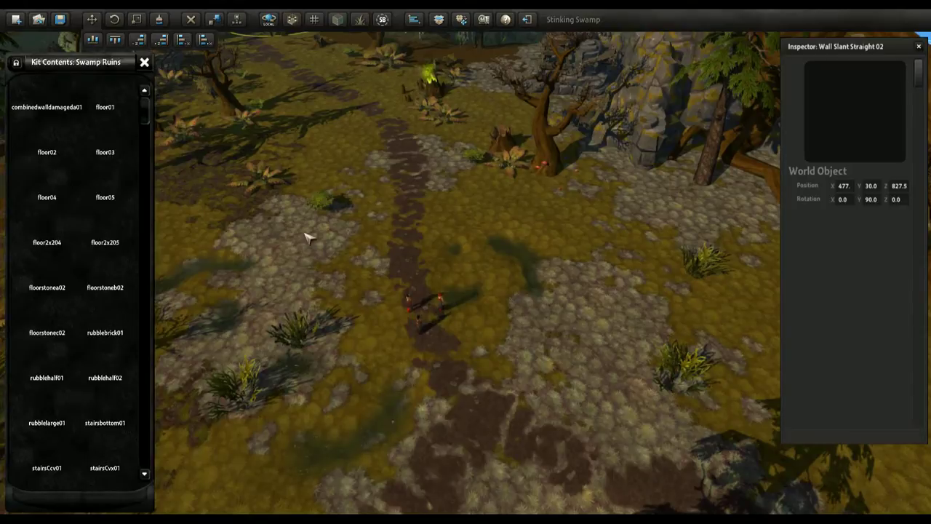
pyautogui.moveTo(302, 213); pyautogui.dragTo(407, 226, button='middle')
pyautogui.moveTo(409, 227); pyautogui.dragTo(412, 211, button='right')
pyautogui.moveTo(499, 247); pyautogui.dragTo(410, 169, button='right')
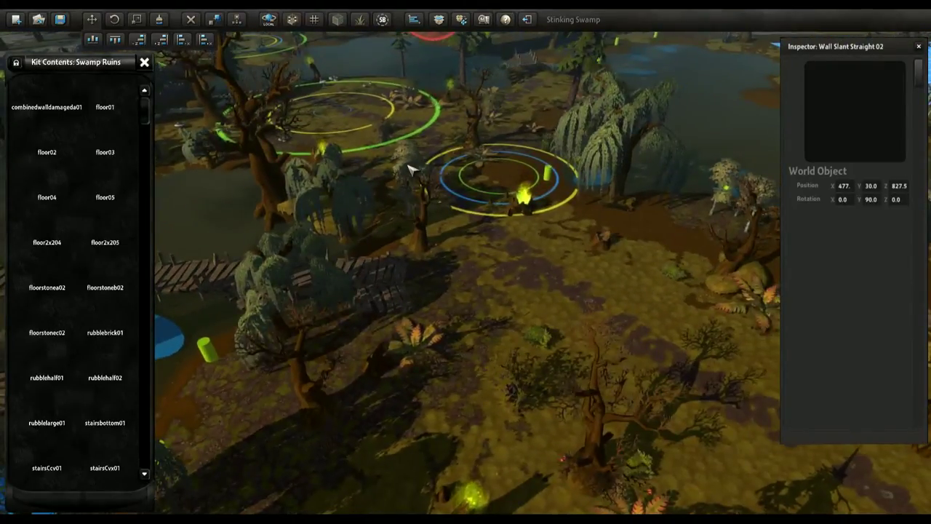
pyautogui.moveTo(376, 242); pyautogui.dragTo(453, 303, button='right')
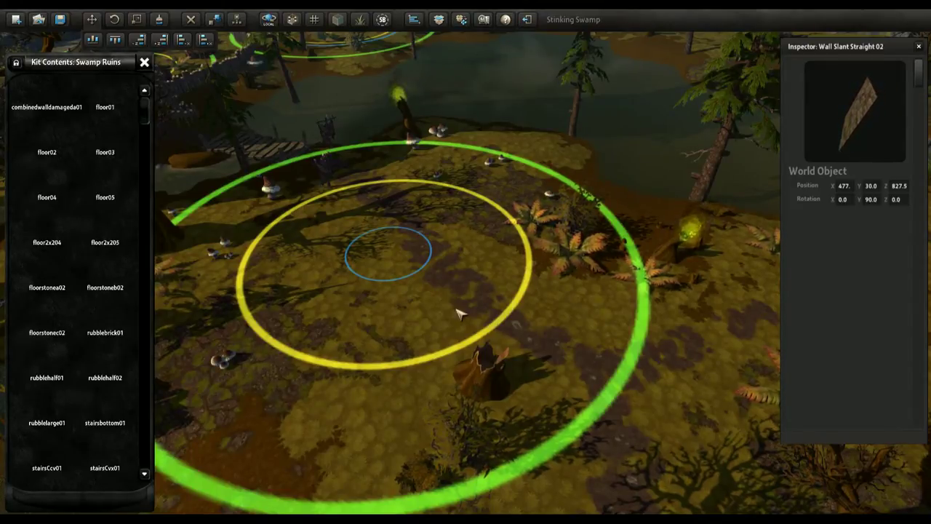
# Return to the large spawnpoint rings beside the lake and select that Swampbeast spawnpoint.
pyautogui.press('a')
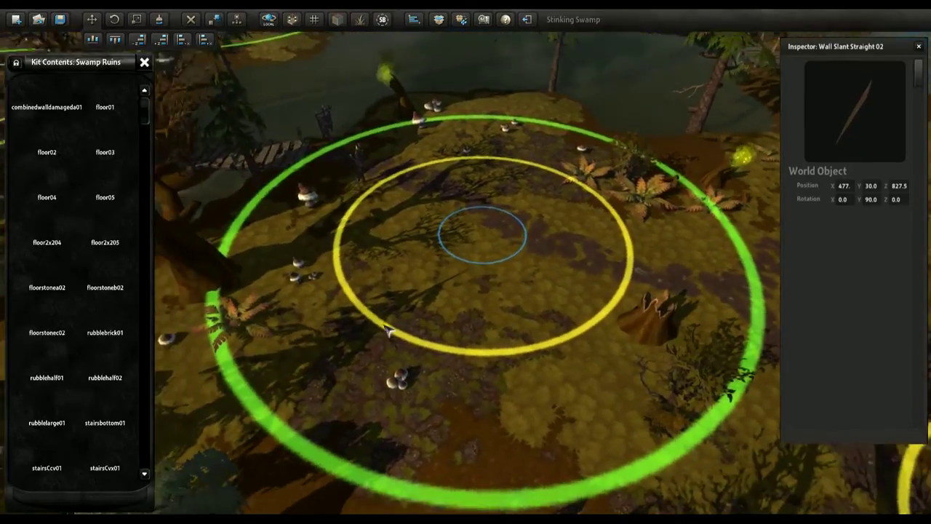
pyautogui.press('s')
pyautogui.moveTo(354, 331); pyautogui.dragTo(320, 321, button='middle')
pyautogui.press('a')
pyautogui.press('w')
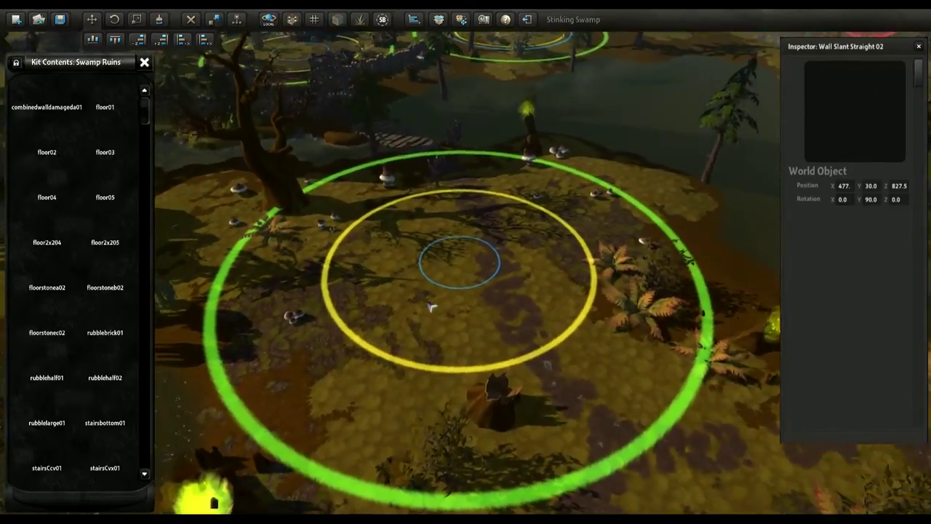
pyautogui.click(446, 281)
# Examine the terrain between the Swampbeast spawnpoint, the creek with its wooden bridge and the fenced hut camp.
pyautogui.press('s')
pyautogui.moveTo(428, 333); pyautogui.dragTo(558, 329, button='middle')
pyautogui.press('a')
pyautogui.press('s')
pyautogui.press('w')
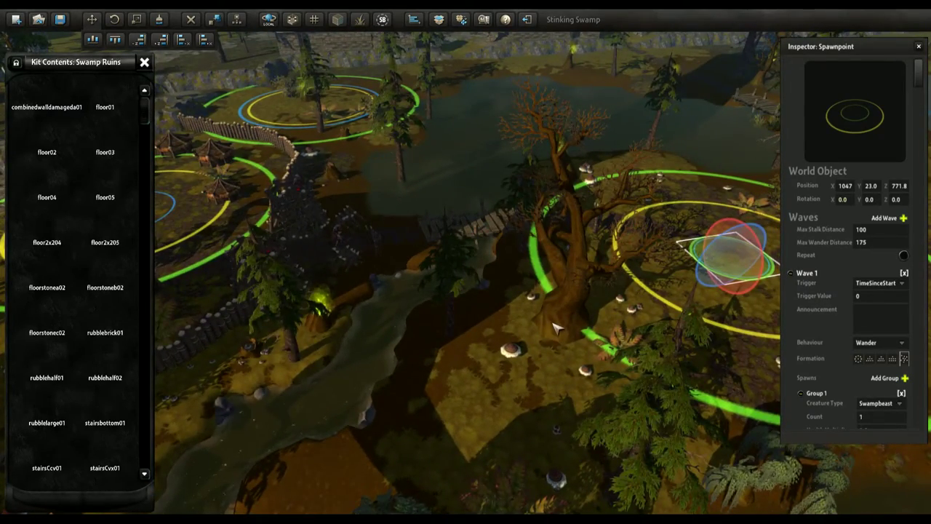
pyautogui.press('w')
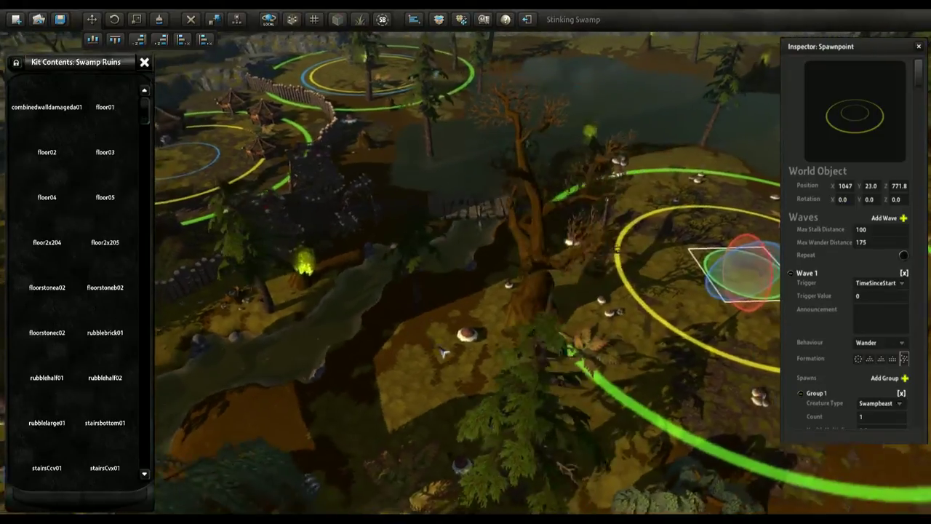
pyautogui.press('d')
pyautogui.moveTo(475, 346); pyautogui.dragTo(489, 350, button='middle')
pyautogui.press('a')
pyautogui.moveTo(365, 335); pyautogui.dragTo(400, 335, button='middle')
pyautogui.press('s')
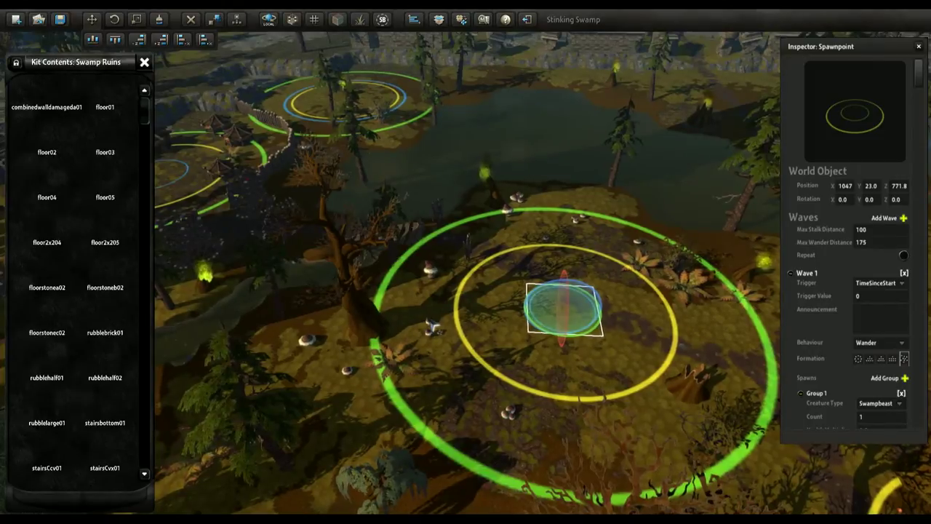
pyautogui.press('a')
pyautogui.moveTo(432, 327); pyautogui.dragTo(459, 323, button='middle')
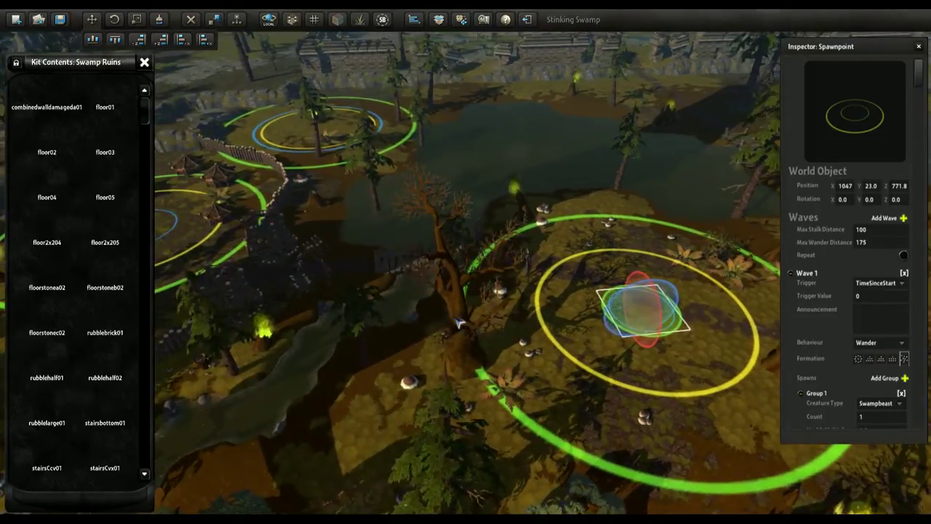
pyautogui.press('a')
pyautogui.moveTo(459, 323); pyautogui.dragTo(439, 320, button='middle')
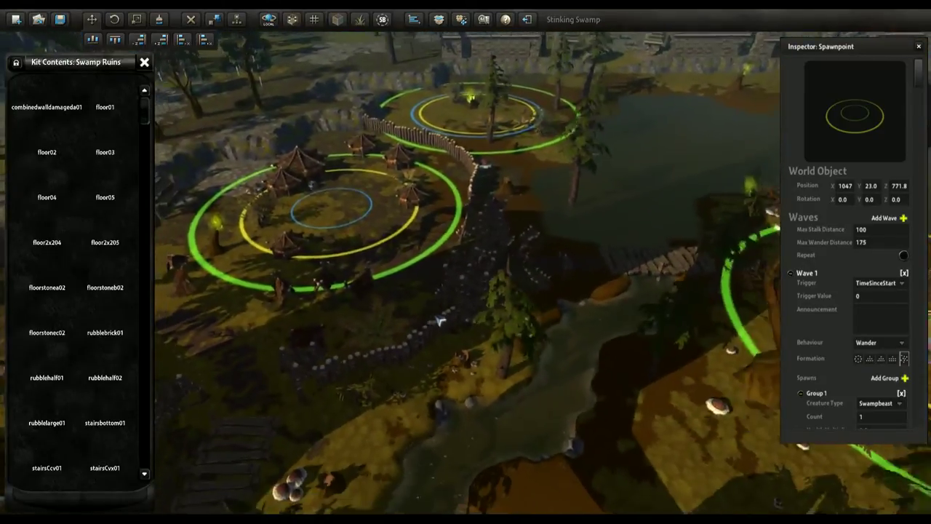
pyautogui.press('d')
pyautogui.press('s')
pyautogui.press('w')
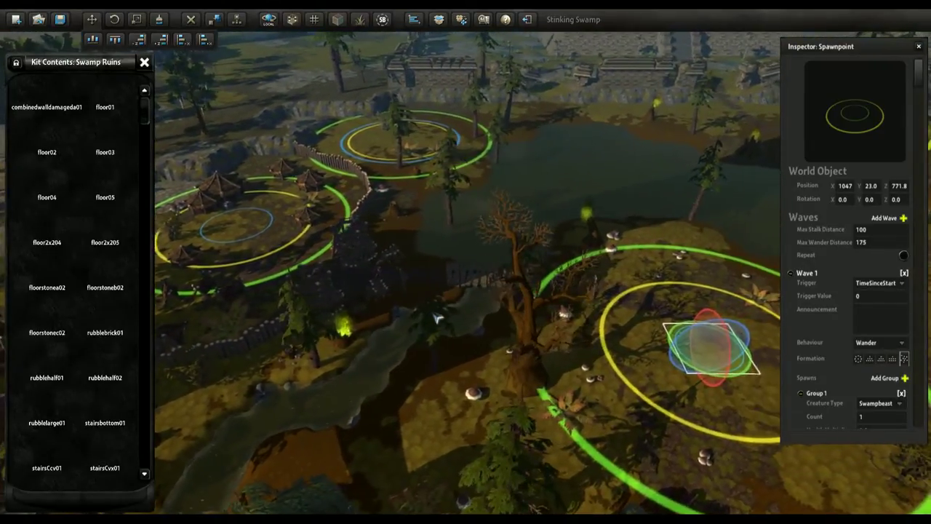
# Select the Kobold spawnpoint in the hut camp and open the Behaviour options of Wave 1.
pyautogui.moveTo(467, 379); pyautogui.dragTo(511, 383, button='middle')
pyautogui.press('a')
pyautogui.press('w')
pyautogui.click(383, 312)
pyautogui.scroll(-3, 828, 296)
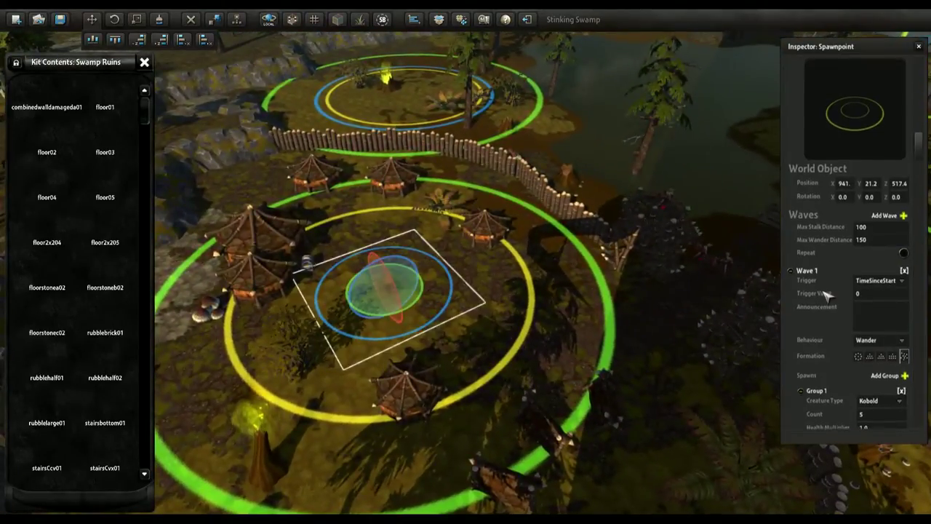
pyautogui.scroll(-2, 826, 291)
pyautogui.click(878, 321)
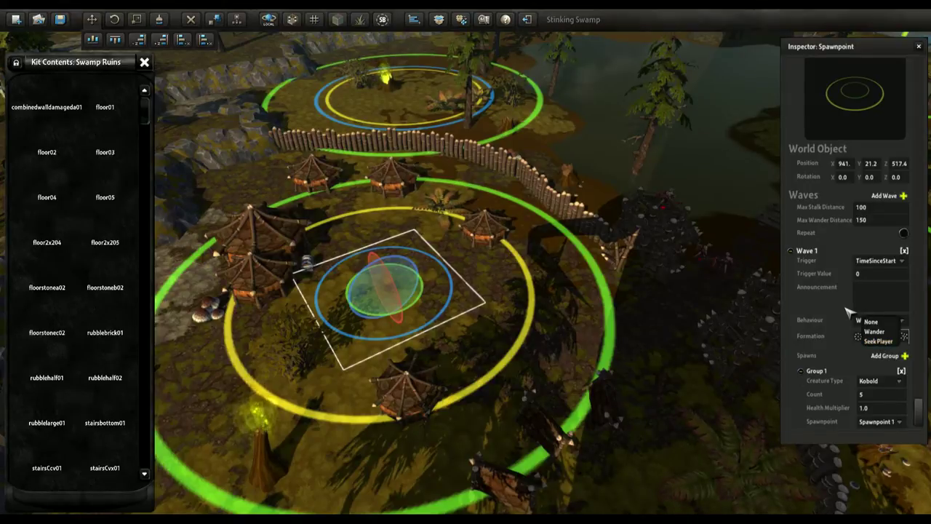
# Select the spawnpoint on the far side of the hut camp's log fence.
pyautogui.click(416, 101)
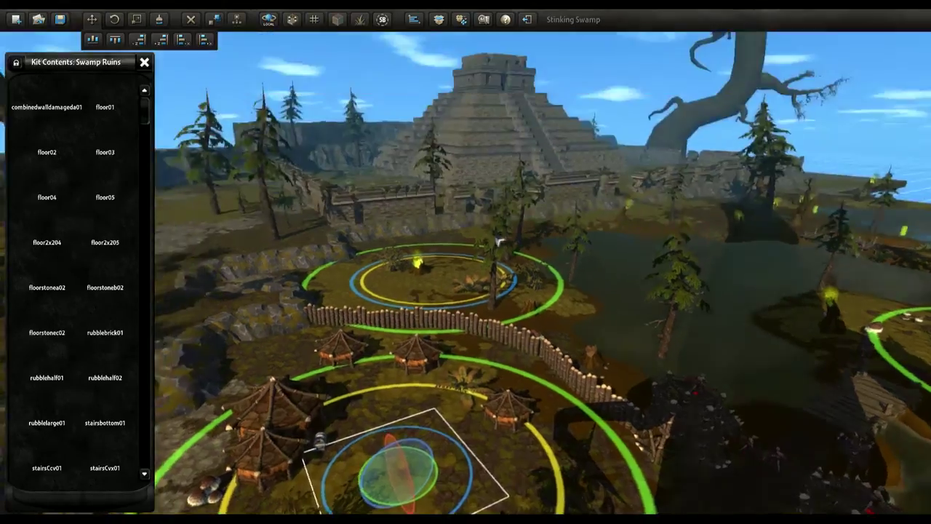
pyautogui.press('w')
pyautogui.moveTo(500, 241); pyautogui.dragTo(659, 301, button='right')
pyautogui.click(644, 313)
pyautogui.scroll(-8, 645, 315)
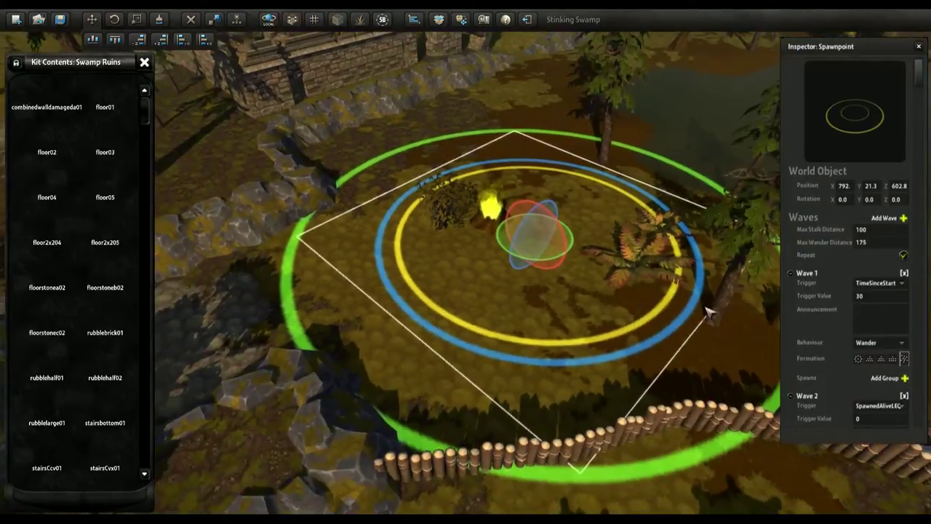
# Set the trigger of this spawnpoint's Wave 1 to Time Since Last Wave.
pyautogui.moveTo(849, 260)
pyautogui.scroll(-2, 827, 293)
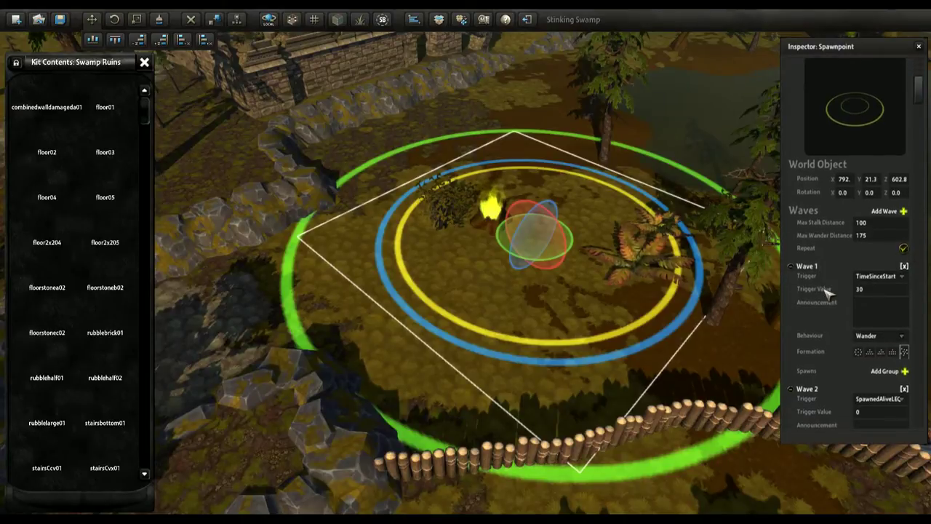
pyautogui.scroll(-2, 826, 293)
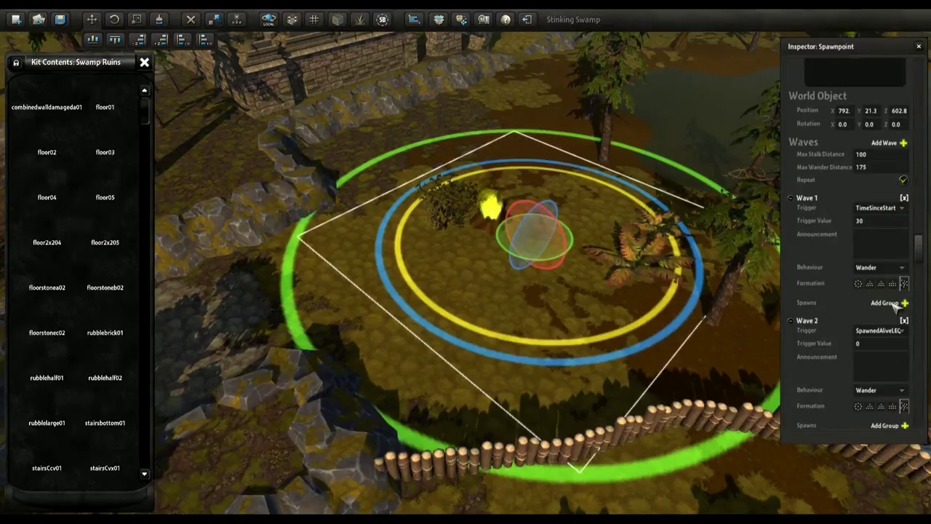
pyautogui.click(873, 210)
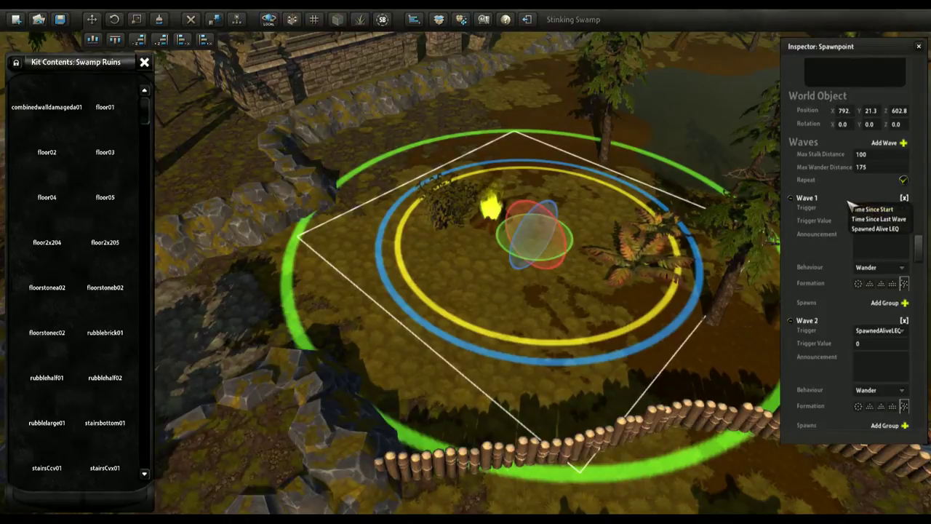
pyautogui.click(872, 220)
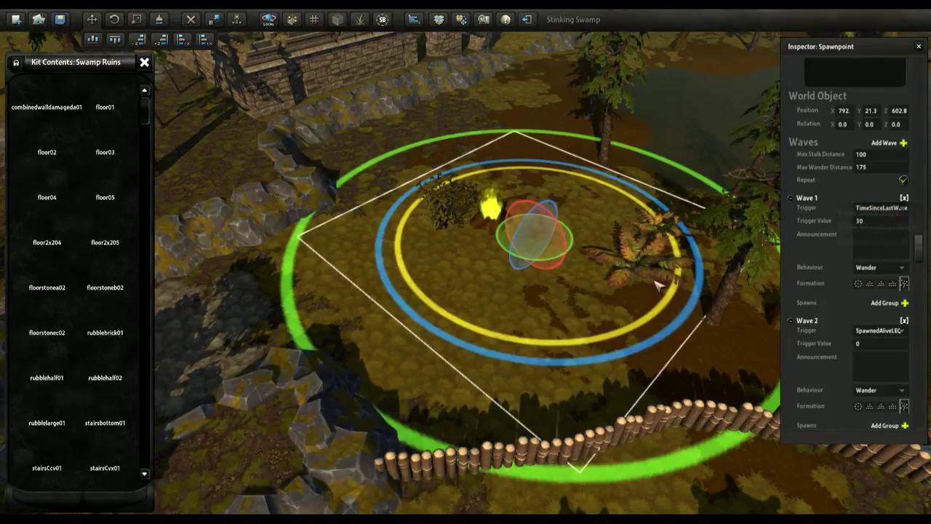
# Examine the trigger, behaviour, formation and Kobold group settings of Wave 2.
pyautogui.scroll(-2, 836, 276)
pyautogui.scroll(-2, 837, 349)
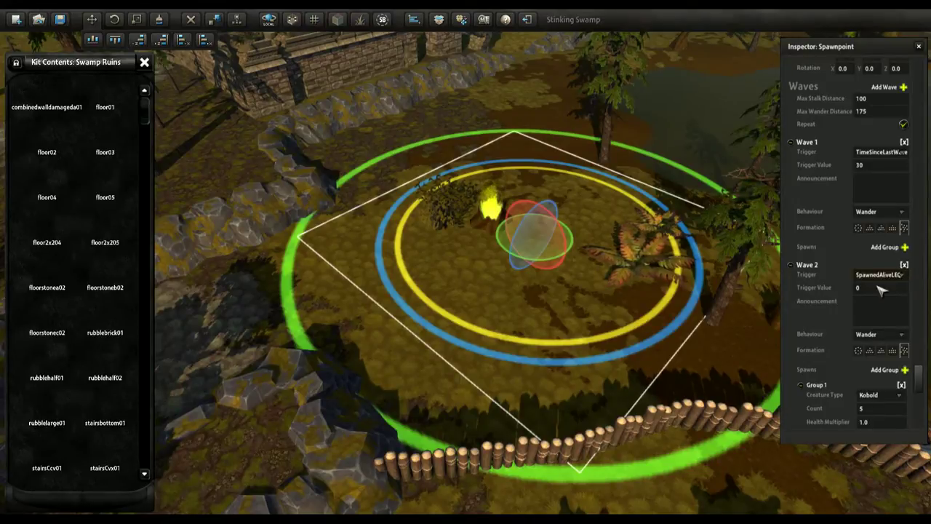
pyautogui.scroll(-1, 804, 320)
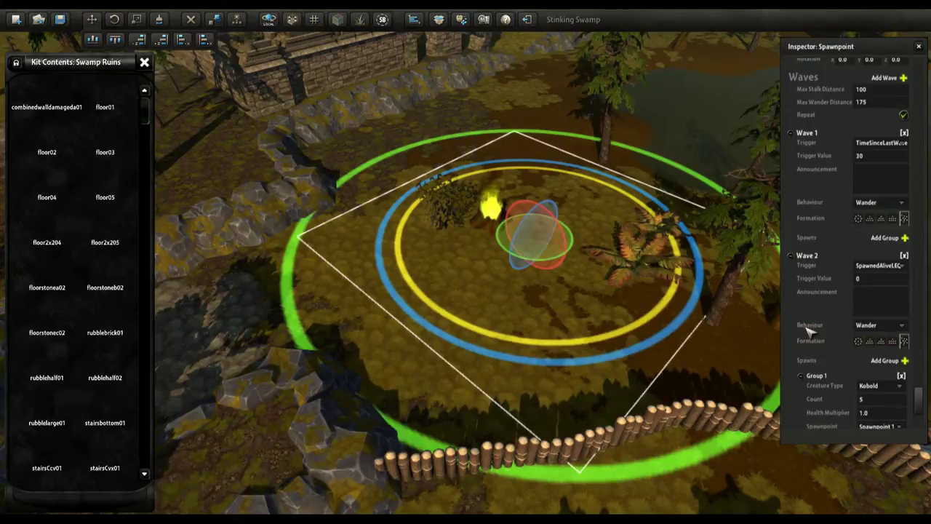
pyautogui.scroll(-1, 807, 324)
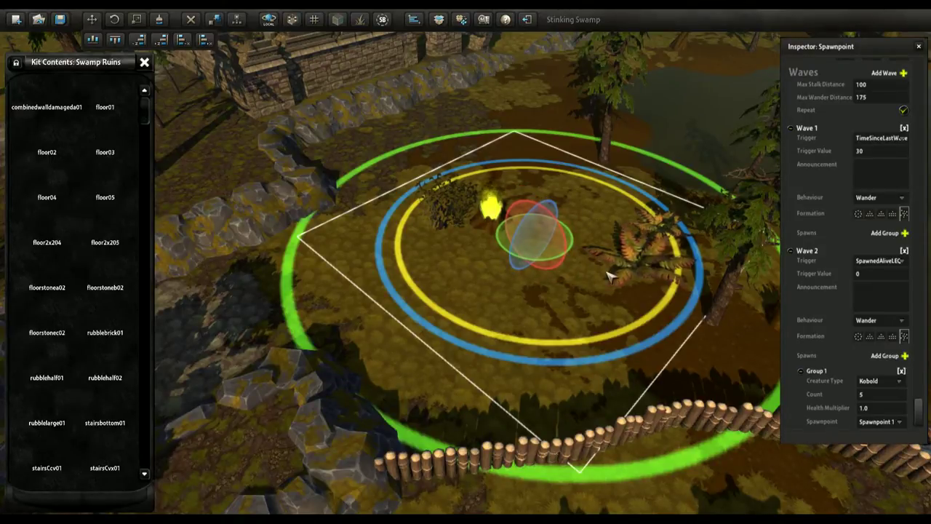
pyautogui.scroll(2, 807, 233)
pyautogui.scroll(3, 824, 239)
pyautogui.scroll(-2, 828, 248)
pyautogui.scroll(-3, 828, 251)
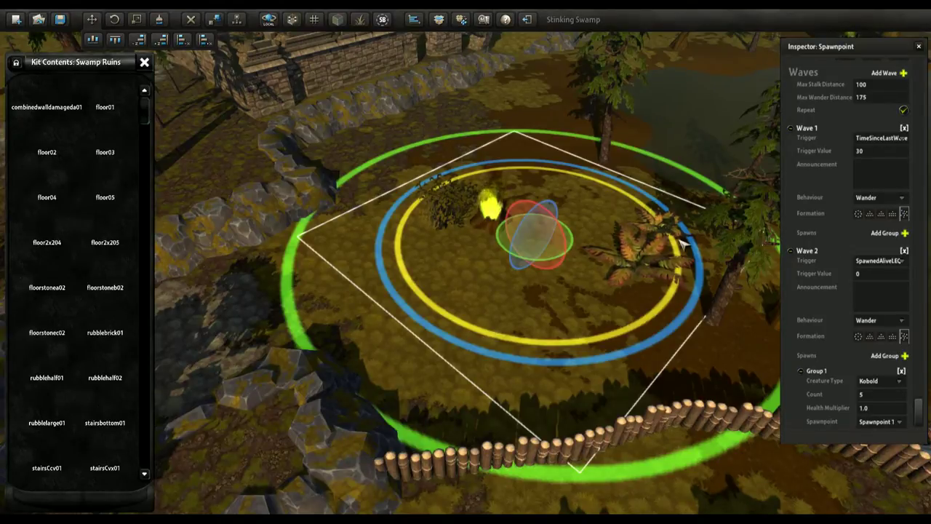
# Collapse Waves 1 and 2, and try adding a third wave to the spawnpoint before deleting it.
pyautogui.click(791, 251)
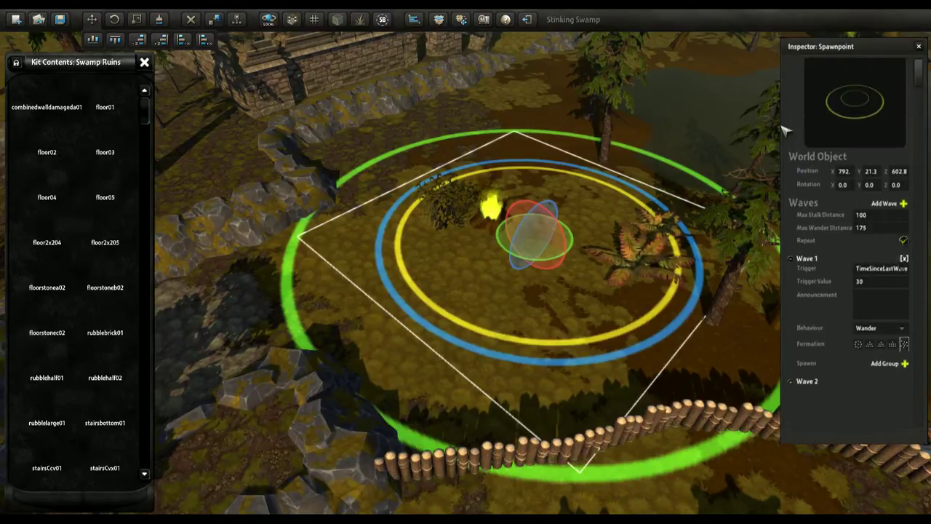
pyautogui.click(792, 277)
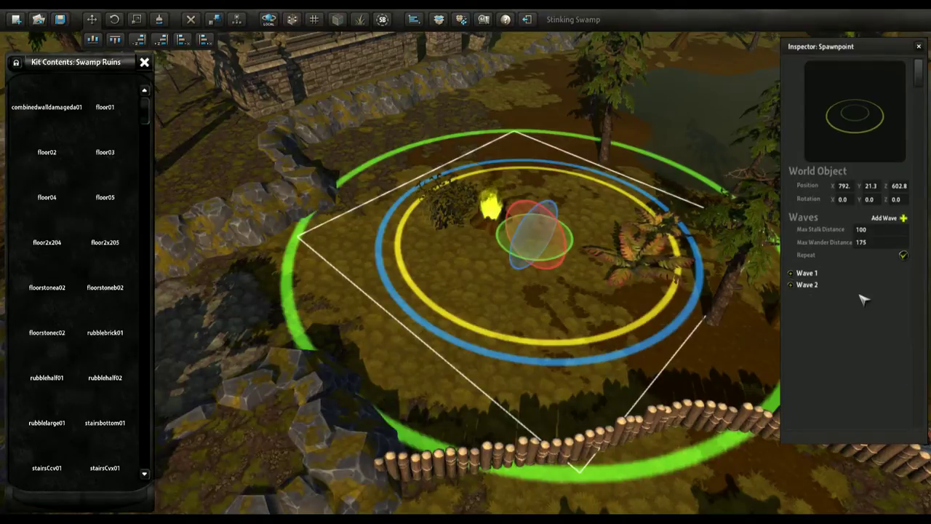
pyautogui.click(902, 218)
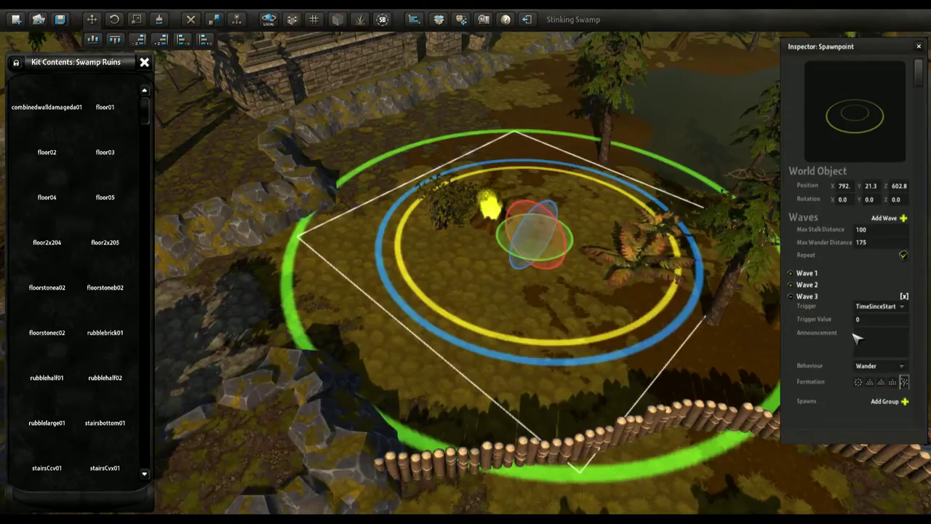
pyautogui.click(904, 297)
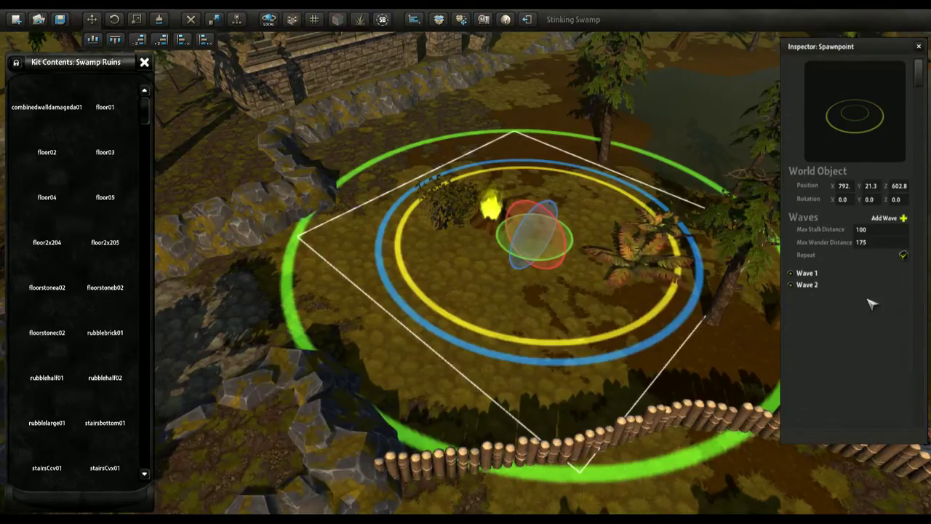
# Try health multipliers of 0.5 and 10 on the Kobold group of Wave 2, and set the multiplier back to 1.
pyautogui.click(792, 285)
pyautogui.scroll(-2, 853, 366)
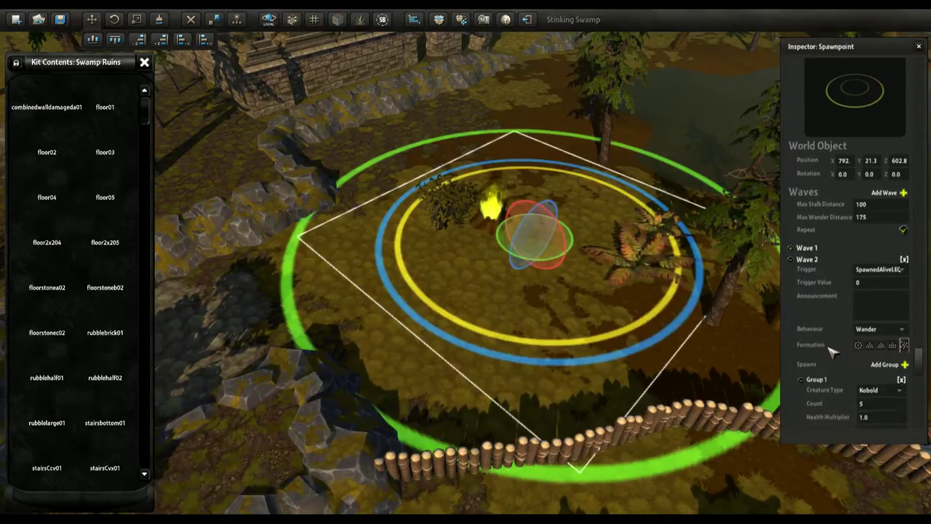
pyautogui.click(881, 411)
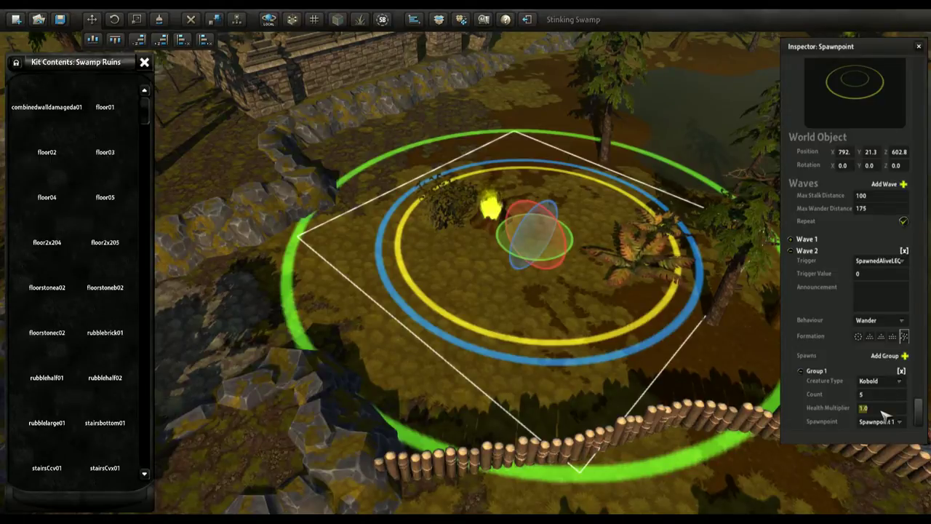
pyautogui.press('Return')
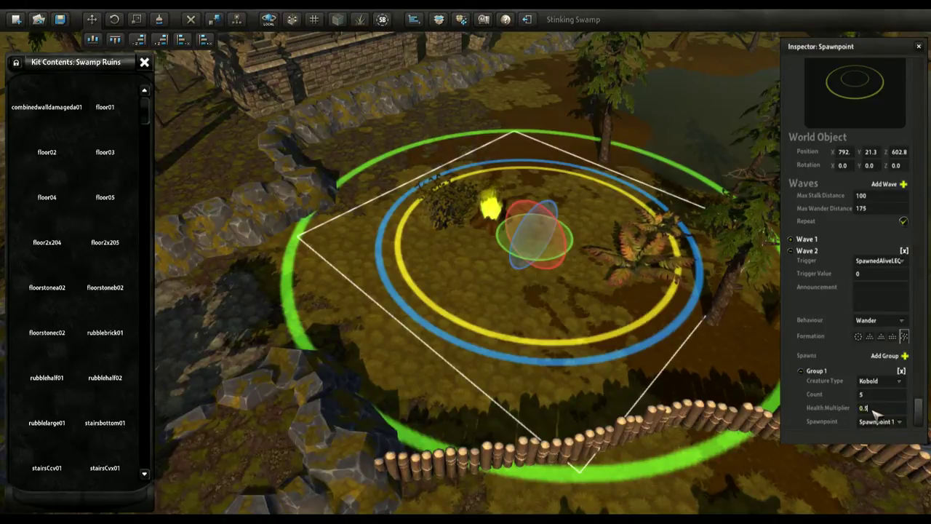
pyautogui.doubleClick(875, 414)
pyautogui.write('10')
pyautogui.doubleClick(874, 414)
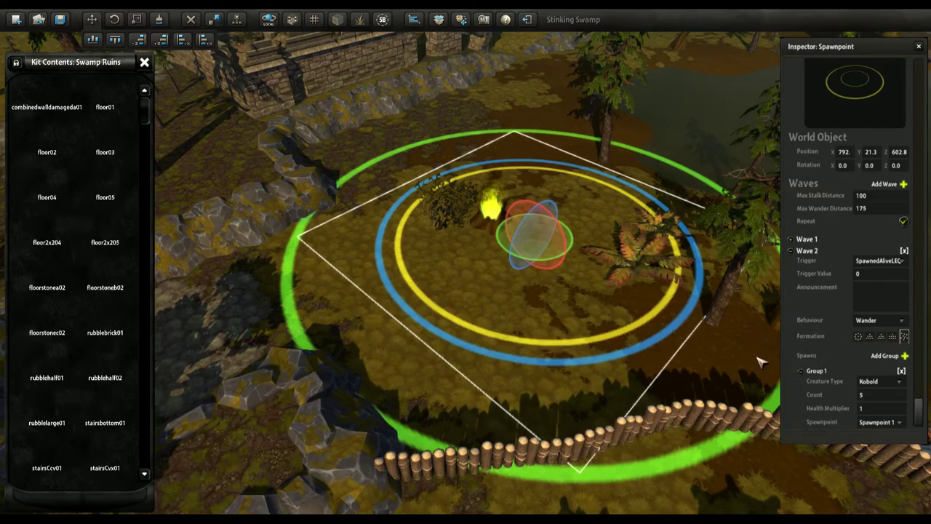
# Pull individual trim, rubble and floor stone pieces out of the end of the ruined stone wall to expose its modular construction.
pyautogui.moveTo(623, 379); pyautogui.dragTo(553, 373, button='right')
pyautogui.scroll(3, 596, 243)
pyautogui.click(630, 253)
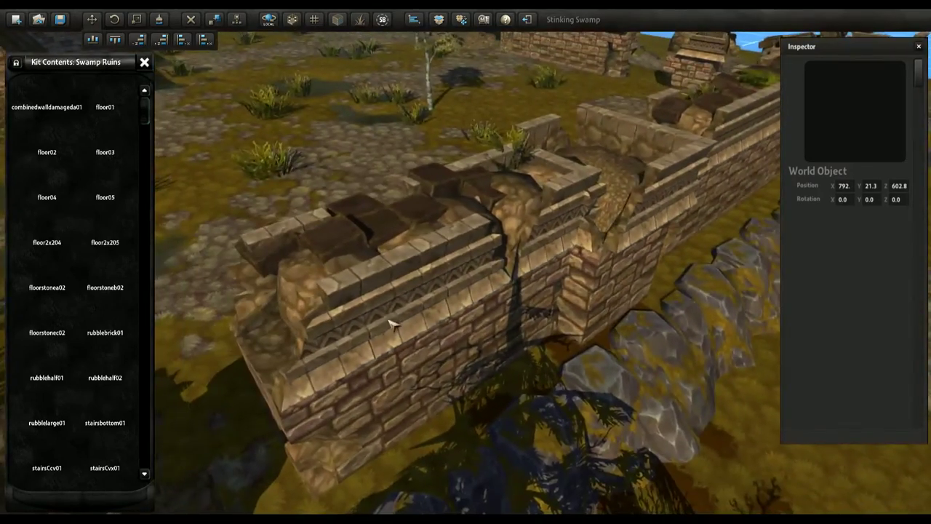
pyautogui.click(391, 325)
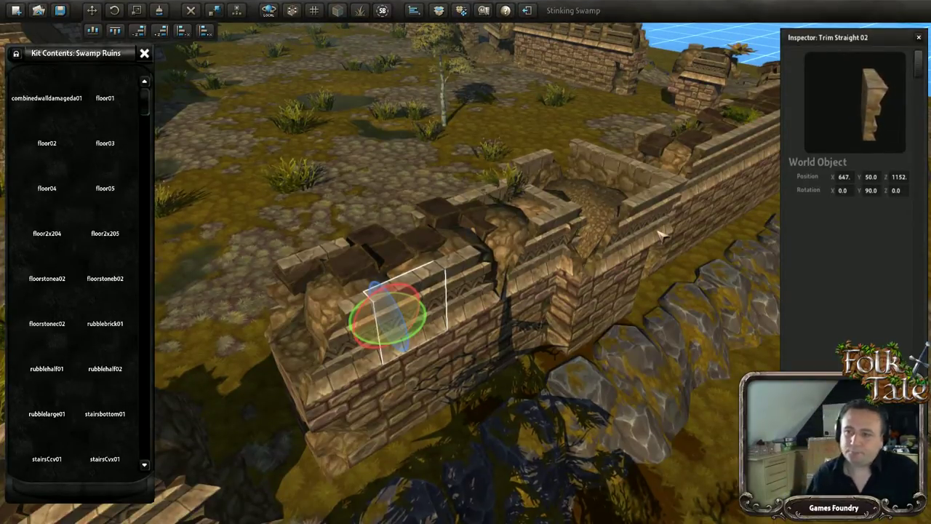
pyautogui.moveTo(398, 355); pyautogui.dragTo(606, 375)
pyautogui.click(409, 309)
pyautogui.click(409, 310)
pyautogui.click(396, 264)
pyautogui.moveTo(403, 267); pyautogui.dragTo(352, 216)
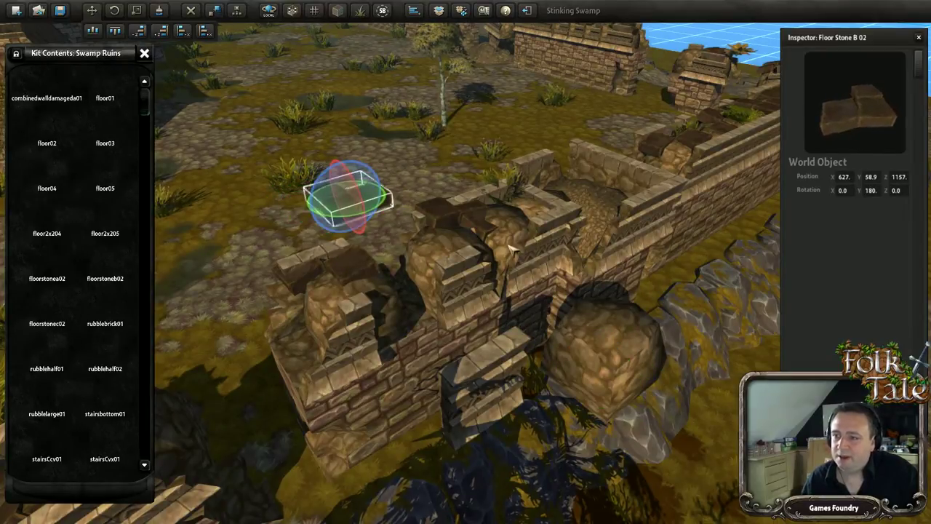
pyautogui.click(438, 352)
pyautogui.moveTo(417, 438)
pyautogui.mouseDown()
pyautogui.moveTo(468, 498)
pyautogui.moveTo(401, 440)
pyautogui.moveTo(418, 404)
pyautogui.moveTo(403, 425)
pyautogui.mouseUp()
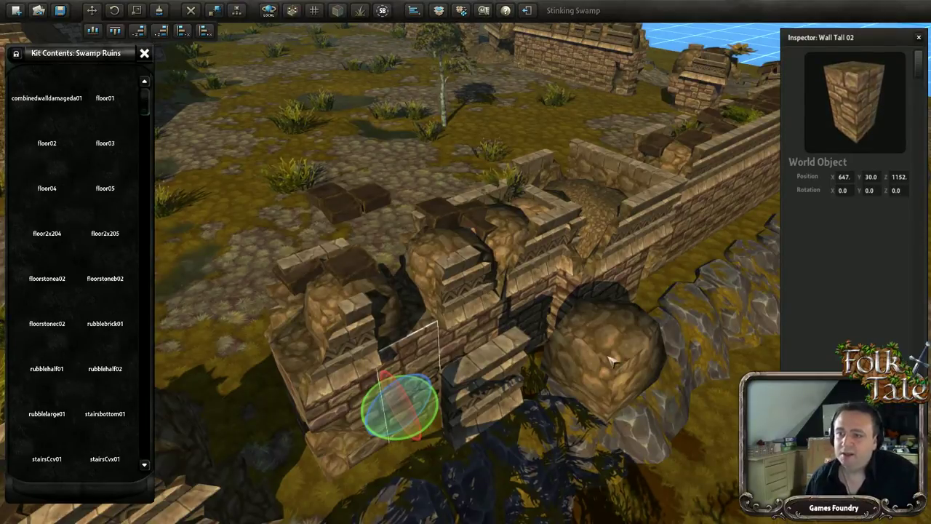
# Undo all the moves of the wall's trim, rubble and floor stone pieces.
pyautogui.hotkey('ctrl', 'z')
pyautogui.hotkey('ctrl', 'z')
pyautogui.hotkey('ctrl', 'z')
pyautogui.hotkey('ctrl', 'z')
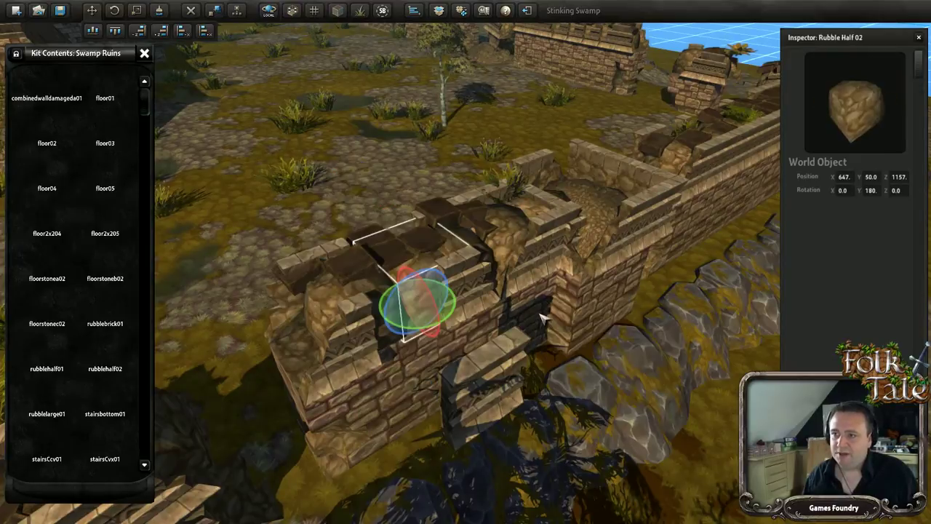
pyautogui.hotkey('ctrl', 'z')
pyautogui.hotkey('ctrl', 'z')
pyautogui.hotkey('ctrl', 'z')
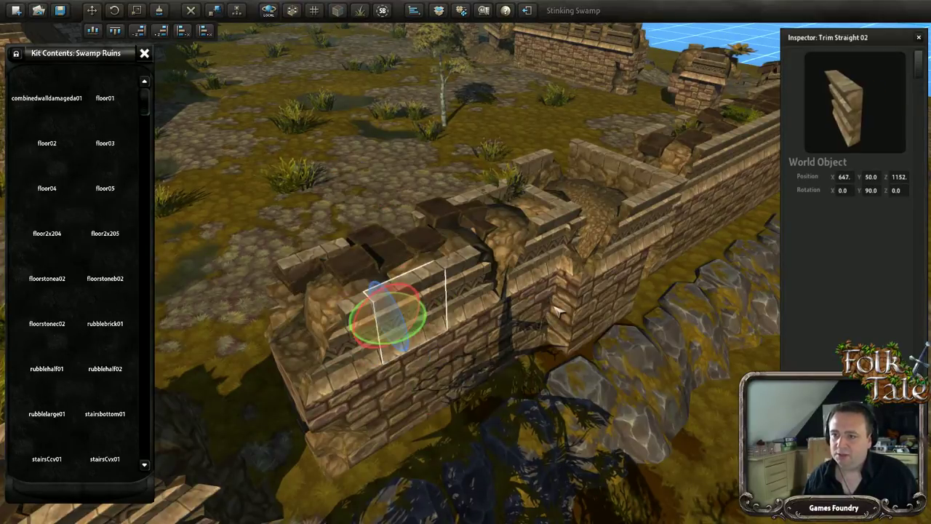
# Select together all the wall, trim, rubble and floor pieces and the plant that form the end section of the ruined wall.
pyautogui.moveTo(513, 356)
pyautogui.mouseDown(button='middle')
pyautogui.moveTo(495, 352)
pyautogui.moveTo(523, 357)
pyautogui.moveTo(516, 359)
pyautogui.mouseUp(button='middle')
pyautogui.click(352, 401)
pyautogui.keyDown('shift'); pyautogui.click(378, 341); pyautogui.keyUp('shift')
pyautogui.keyDown('shift'); pyautogui.click(379, 353); pyautogui.keyUp('shift')
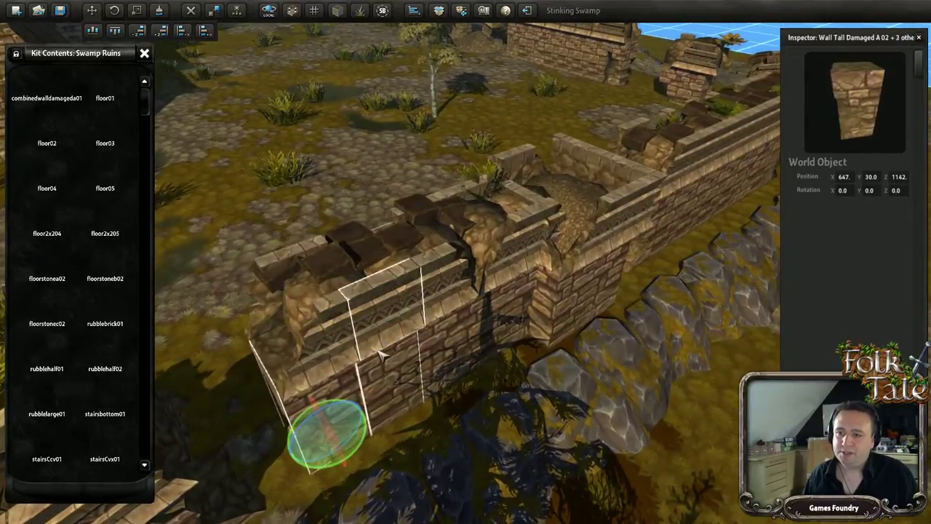
pyautogui.keyDown('shift'); pyautogui.click(313, 357); pyautogui.keyUp('shift')
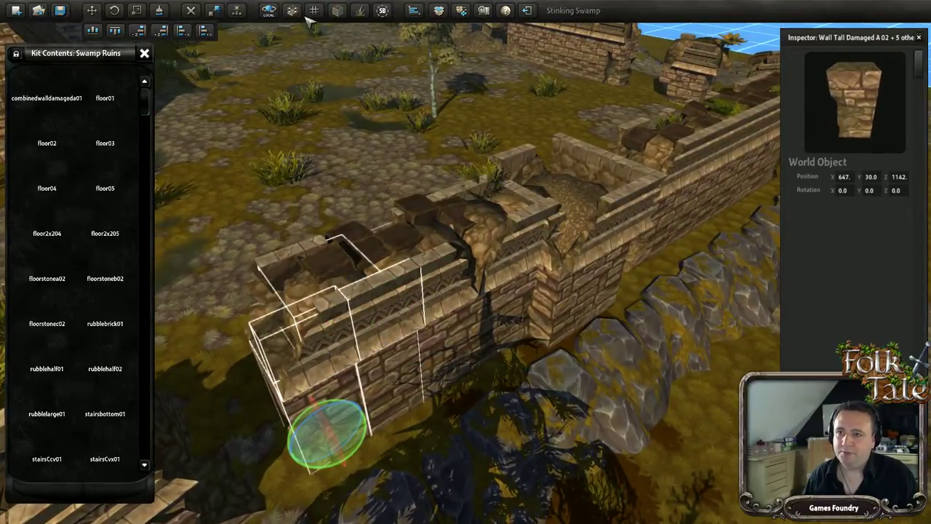
pyautogui.keyDown('shift'); pyautogui.click(289, 288); pyautogui.keyUp('shift')
pyautogui.keyDown('shift'); pyautogui.click(372, 261); pyautogui.keyUp('shift')
pyautogui.keyDown('shift'); pyautogui.click(412, 249); pyautogui.keyUp('shift')
pyautogui.keyDown('shift'); pyautogui.click(447, 230); pyautogui.keyUp('shift')
pyautogui.keyDown('shift'); pyautogui.click(469, 223); pyautogui.keyUp('shift')
pyautogui.moveTo(487, 216); pyautogui.dragTo(580, 237, button='middle')
pyautogui.keyDown('shift'); pyautogui.click(581, 238); pyautogui.keyUp('shift')
pyautogui.keyDown('shift'); pyautogui.click(584, 280); pyautogui.keyUp('shift')
pyautogui.keyDown('shift'); pyautogui.click(491, 242); pyautogui.keyUp('shift')
pyautogui.keyDown('shift'); pyautogui.click(509, 310); pyautogui.keyUp('shift')
pyautogui.keyDown('shift'); pyautogui.click(422, 307); pyautogui.keyUp('shift')
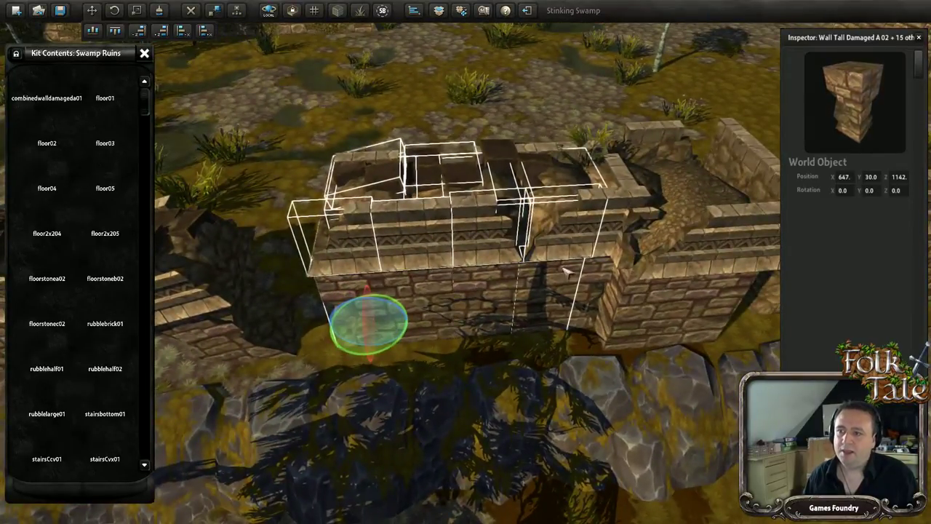
pyautogui.keyDown('shift'); pyautogui.click(588, 138); pyautogui.keyUp('shift')
pyautogui.keyDown('shift'); pyautogui.click(540, 156); pyautogui.keyUp('shift')
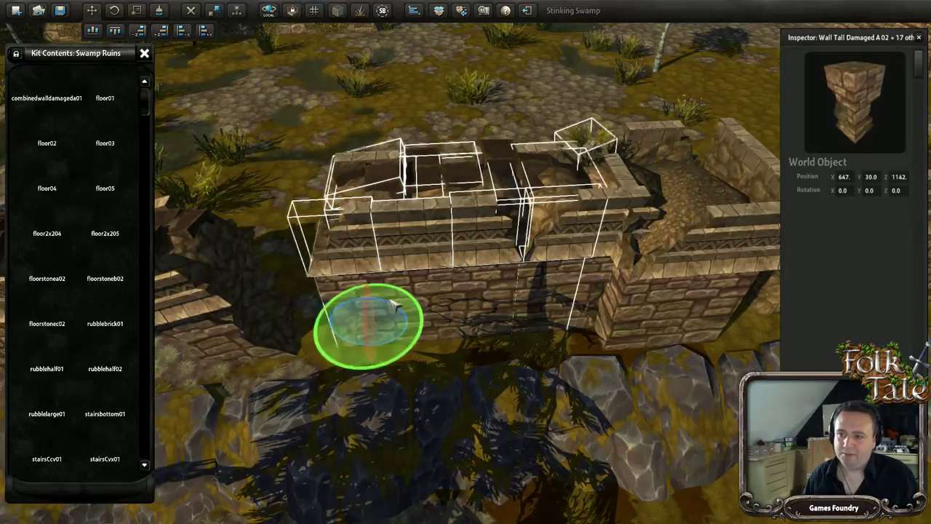
# Try moving the selected wall section as one block away from the ruins, and undo the move.
pyautogui.moveTo(426, 317); pyautogui.dragTo(516, 291)
pyautogui.hotkey('ctrl', 'z')
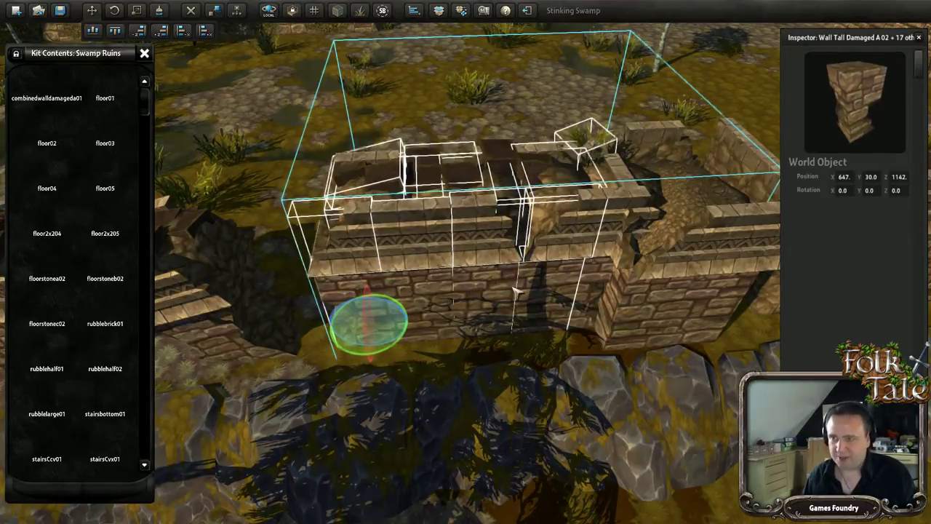
pyautogui.moveTo(422, 328); pyautogui.dragTo(329, 188)
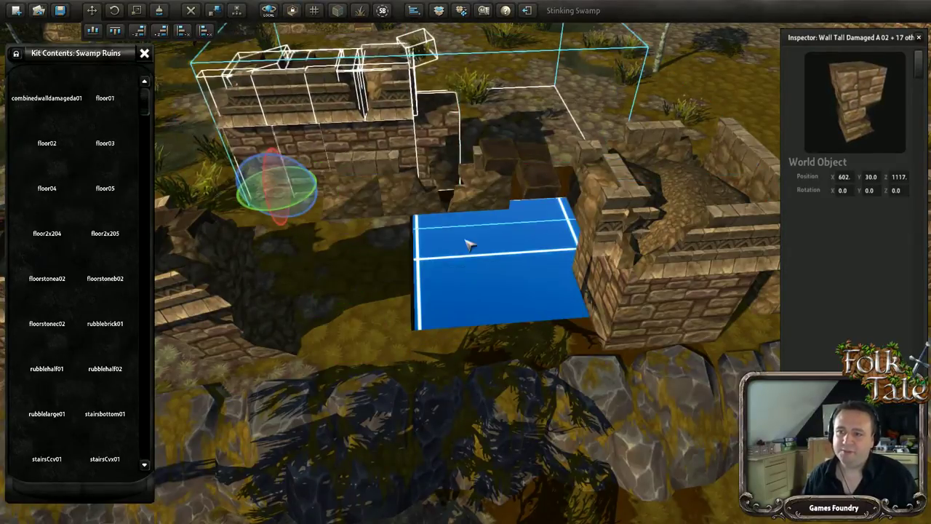
pyautogui.hotkey('ctrl', 'z')
pyautogui.moveTo(383, 254); pyautogui.dragTo(466, 280, button='middle')
pyautogui.moveTo(537, 83); pyautogui.dragTo(370, 266, button='middle')
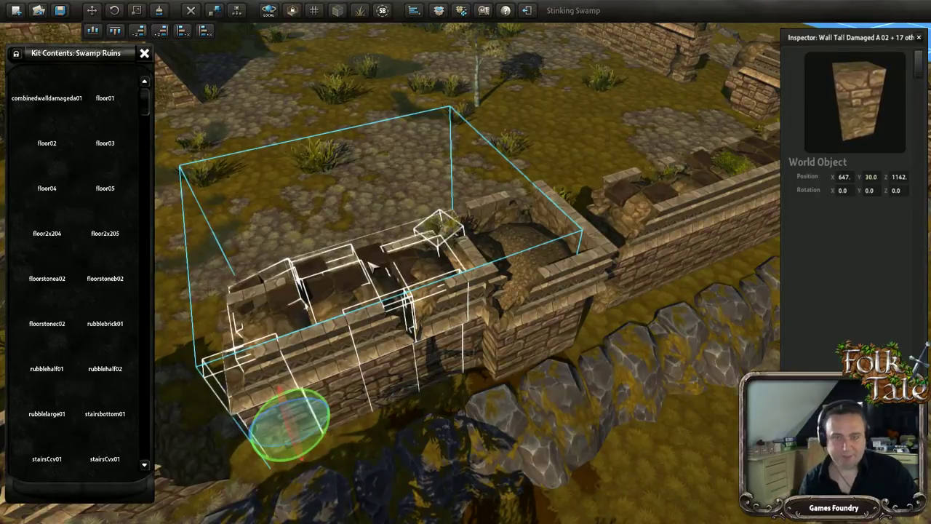
# Clear the wall selection and examine the row of ruined walls in front of the stepped pyramid.
pyautogui.moveTo(375, 340); pyautogui.dragTo(622, 211, button='middle')
pyautogui.scroll(-4, 408, 308)
pyautogui.click(718, 100)
pyautogui.moveTo(538, 232); pyautogui.dragTo(493, 265, button='middle')
pyautogui.press('a')
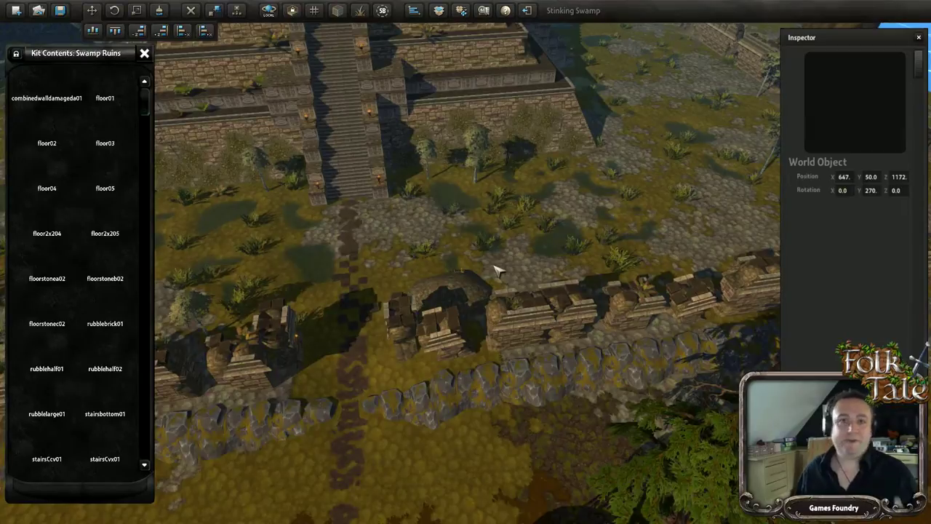
pyautogui.scroll(10, 563, 304)
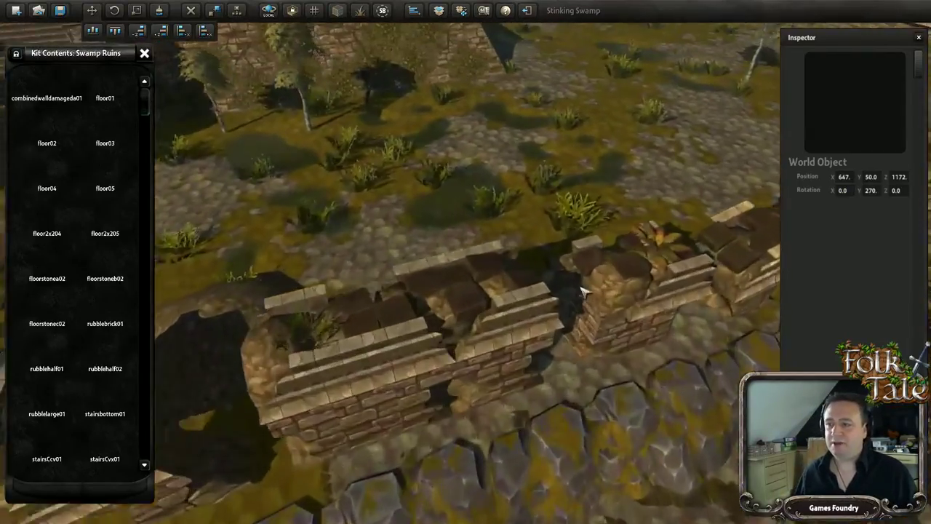
# Select together the rubble, trim, wall and floor pieces that form the short ruined wall section with the red-leaved plant.
pyautogui.click(572, 302)
pyautogui.keyDown('shift'); pyautogui.click(595, 289); pyautogui.keyUp('shift')
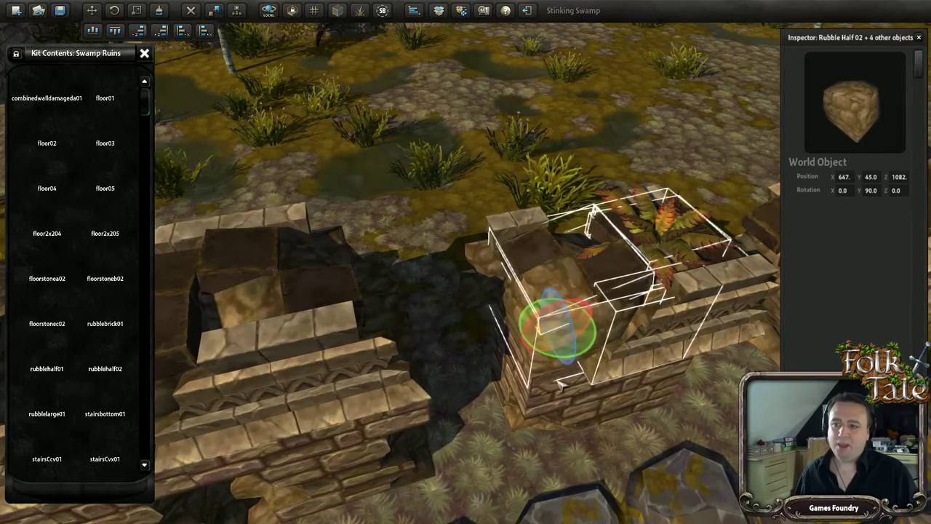
pyautogui.click(584, 393)
pyautogui.moveTo(478, 328); pyautogui.dragTo(437, 318, button='middle')
pyautogui.hotkey('ctrl', 'z')
pyautogui.keyDown('shift'); pyautogui.click(436, 319); pyautogui.keyUp('shift')
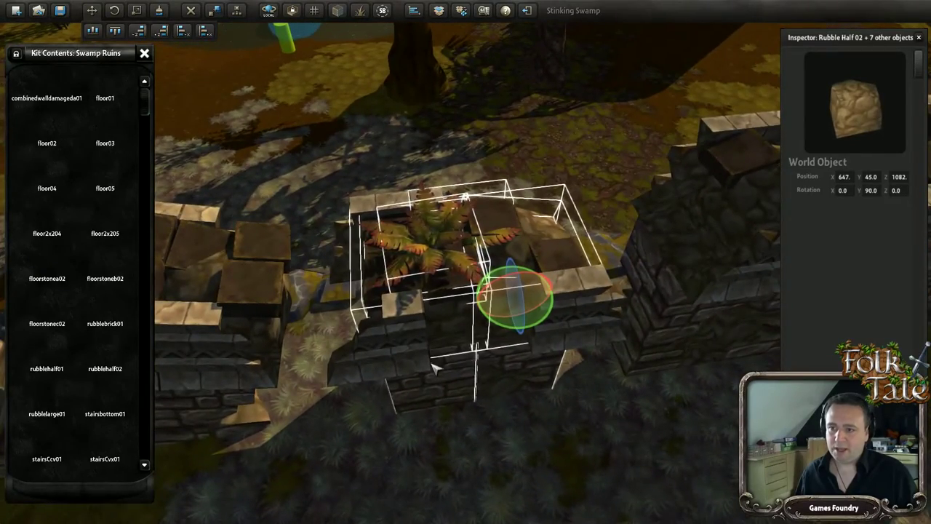
pyautogui.keyDown('shift'); pyautogui.click(412, 346); pyautogui.keyUp('shift')
pyautogui.moveTo(263, 310); pyautogui.dragTo(227, 299, button='middle')
pyautogui.moveTo(226, 298); pyautogui.dragTo(437, 270, button='right')
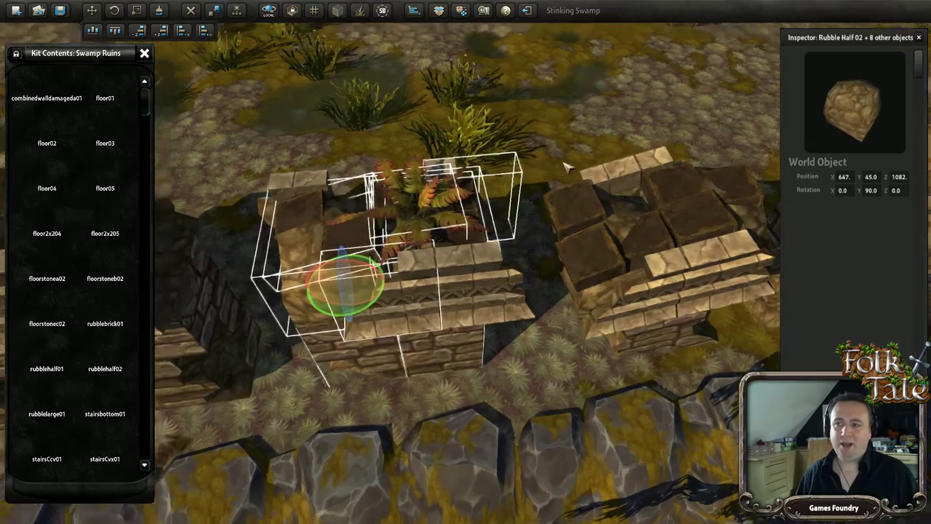
# Examine how the selected wall section fits among the neighbouring ruined walls along the cliff edge and temple path.
pyautogui.scroll(-5, 568, 164)
pyautogui.moveTo(568, 164); pyautogui.dragTo(572, 190, button='right')
pyautogui.moveTo(374, 370); pyautogui.dragTo(422, 327, button='middle')
pyautogui.scroll(3, 375, 337)
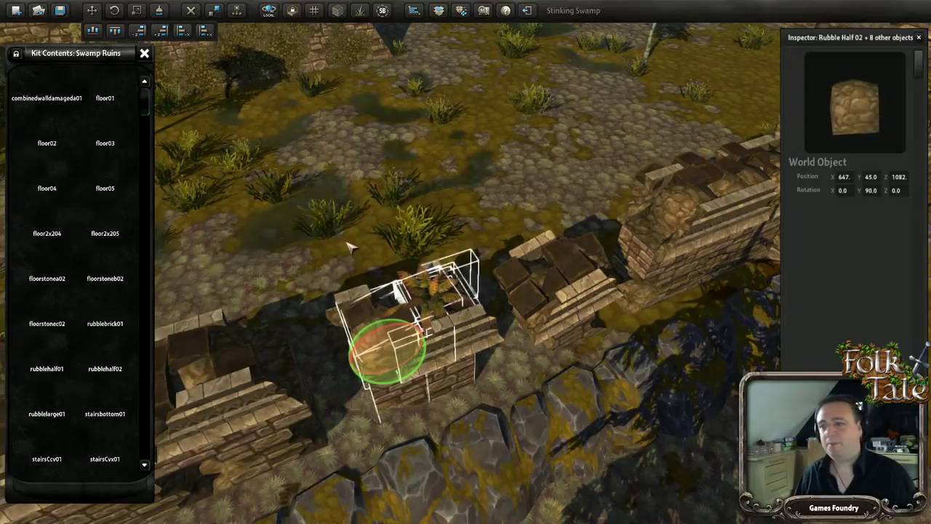
pyautogui.moveTo(366, 249)
pyautogui.mouseDown(button='middle')
pyautogui.moveTo(378, 252)
pyautogui.moveTo(360, 258)
pyautogui.mouseUp(button='middle')
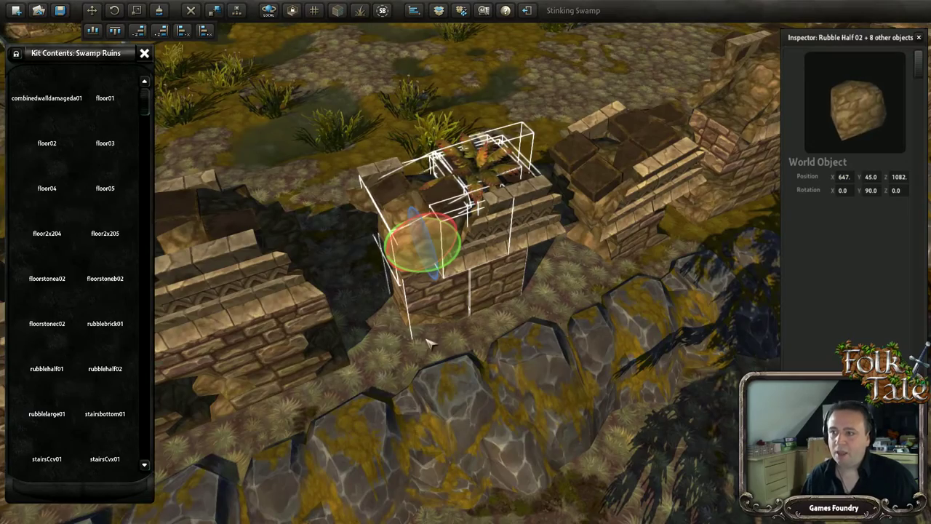
pyautogui.moveTo(379, 324); pyautogui.dragTo(469, 337, button='middle')
pyautogui.scroll(-5, 467, 314)
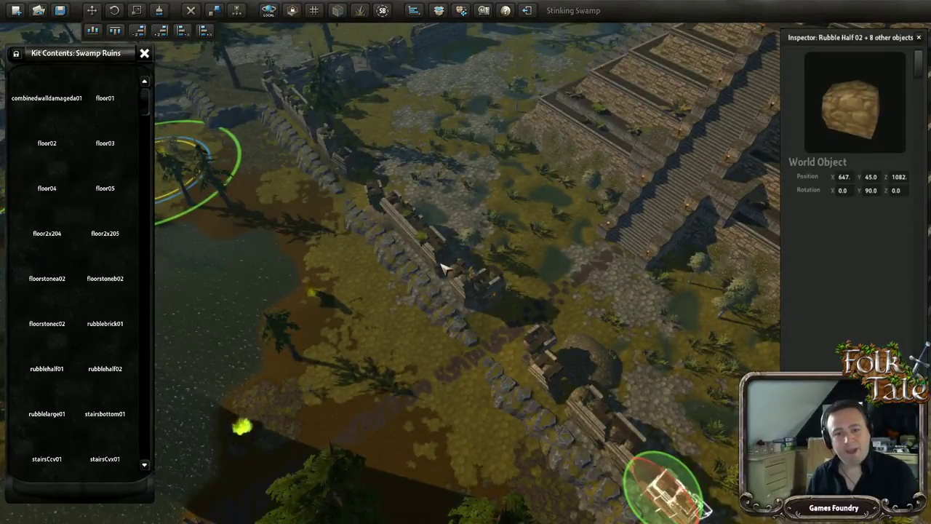
pyautogui.moveTo(438, 249); pyautogui.dragTo(414, 253, button='middle')
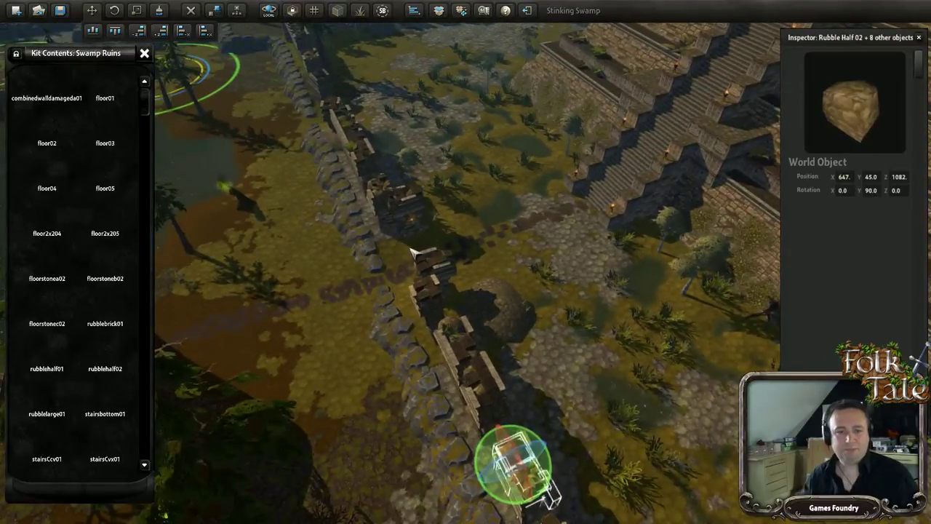
pyautogui.press('a')
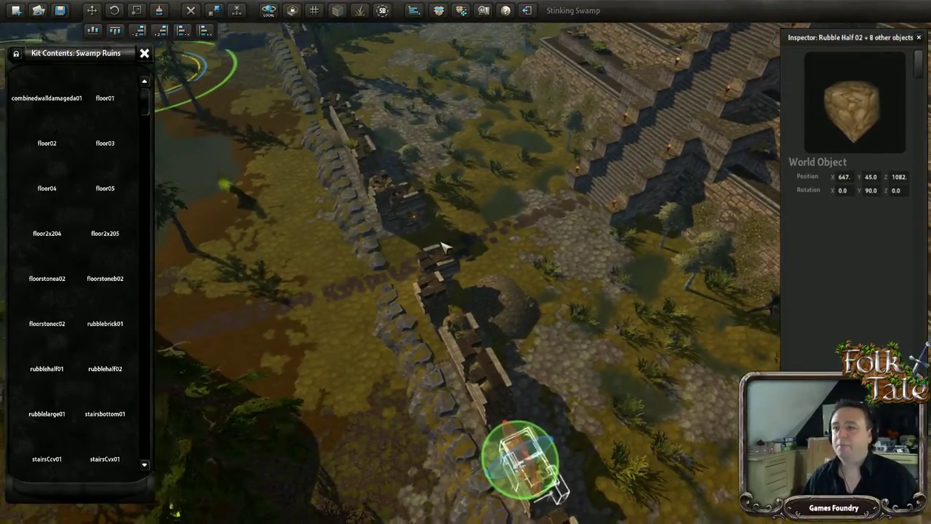
pyautogui.press('d')
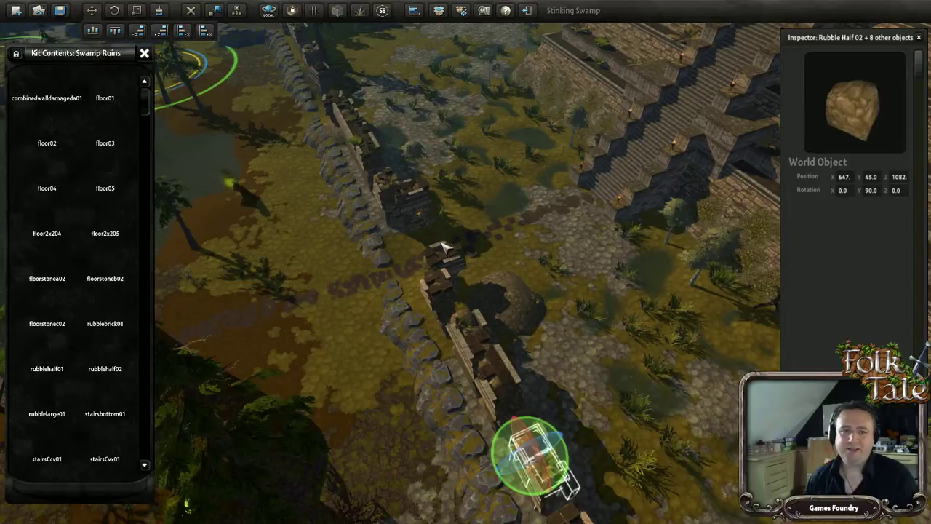
pyautogui.scroll(5, 447, 306)
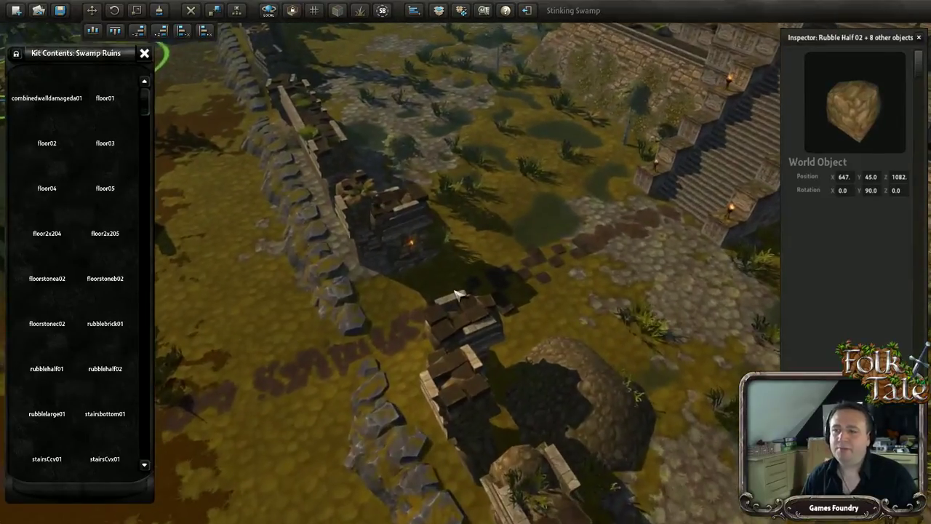
pyautogui.press('d')
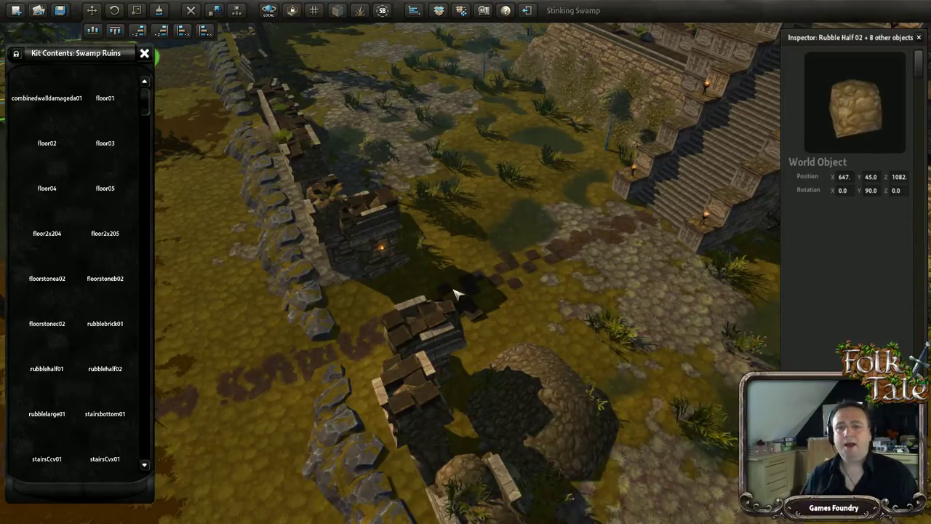
# Survey the swamp water, bridges and creature spawnpoint areas beyond the ruined walls.
pyautogui.press('a')
pyautogui.press('s')
pyautogui.moveTo(399, 341); pyautogui.dragTo(424, 341, button='middle')
pyautogui.press('d')
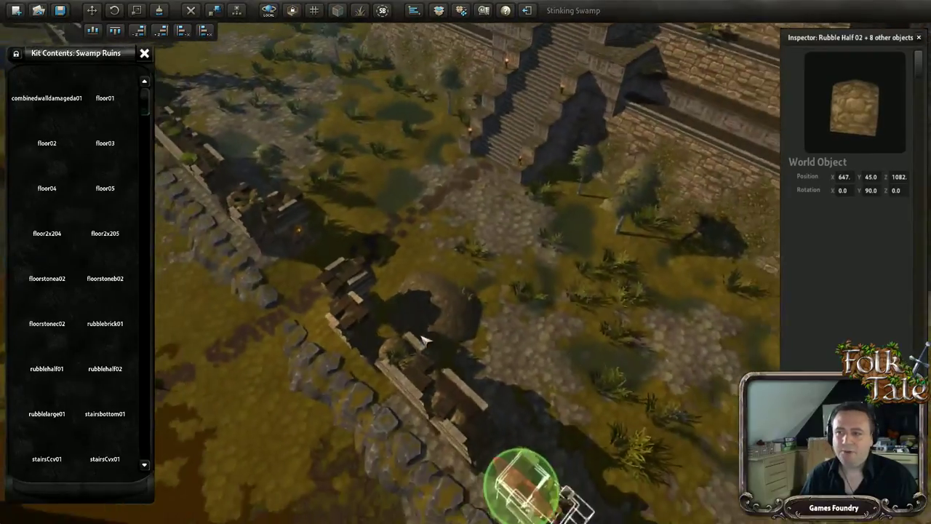
pyautogui.press('s')
pyautogui.press('a')
pyautogui.press('a')
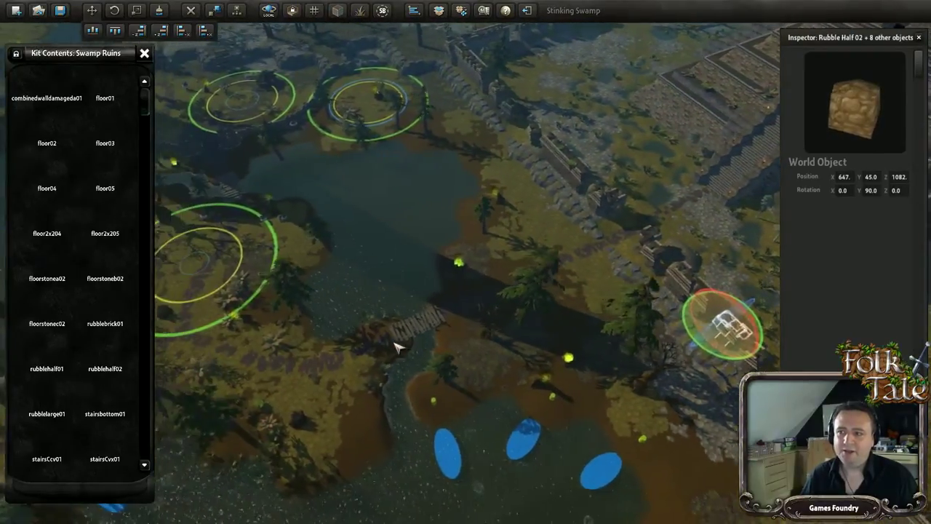
pyautogui.press('a')
pyautogui.press('s')
pyautogui.press('w')
pyautogui.press('d')
pyautogui.press('s')
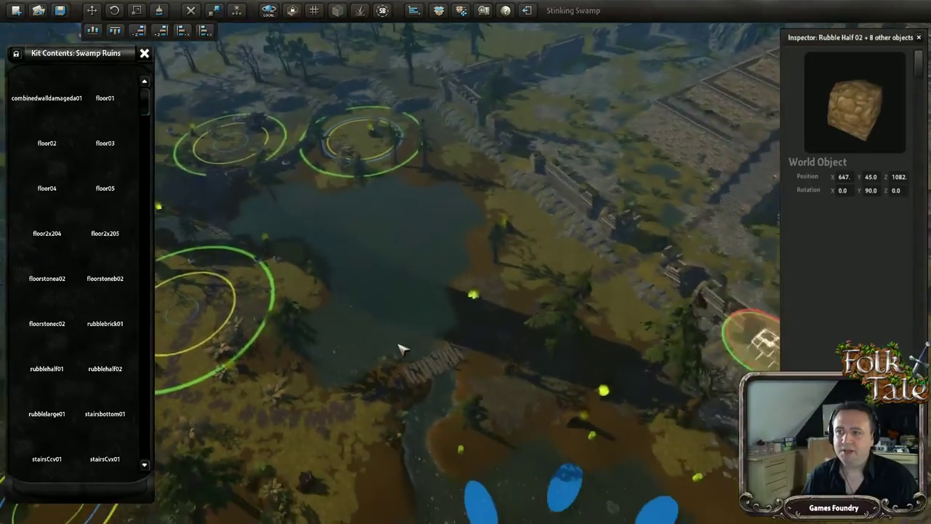
pyautogui.press('a')
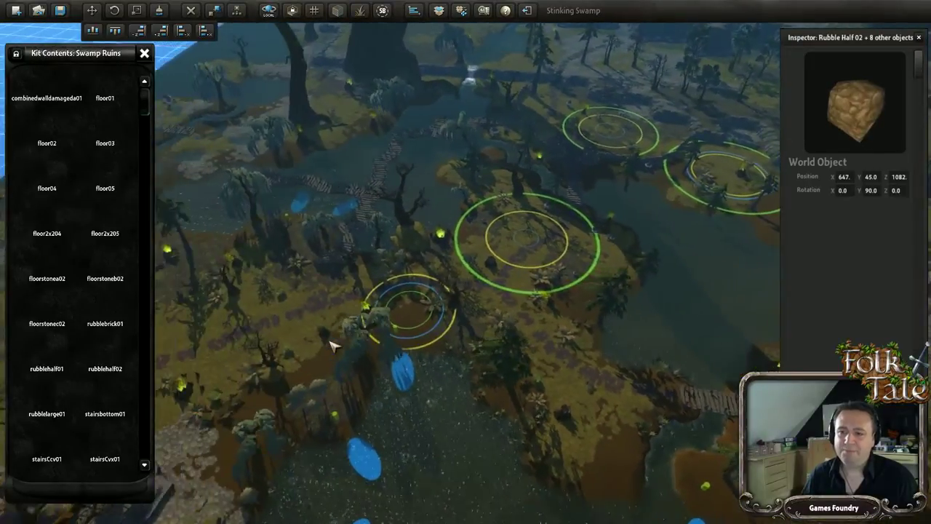
pyautogui.moveTo(333, 346); pyautogui.dragTo(380, 326, button='middle')
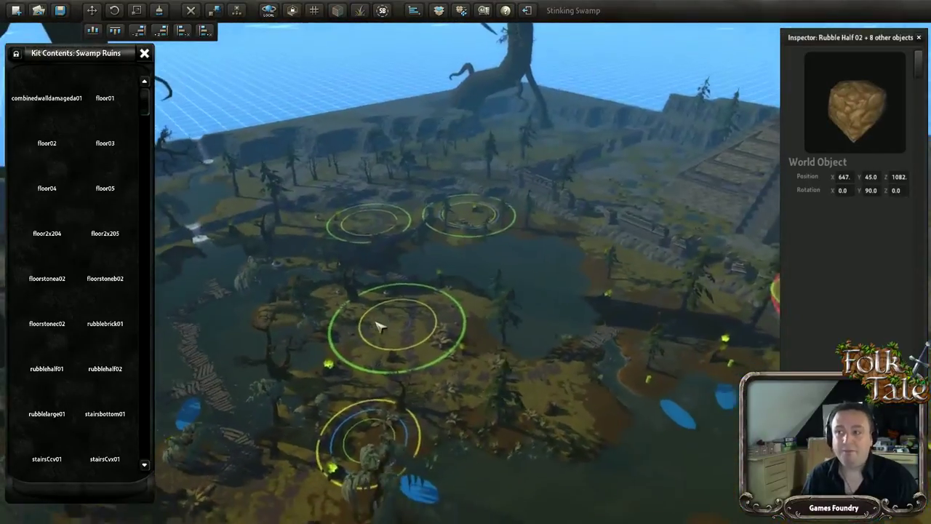
pyautogui.press('w')
pyautogui.press('a')
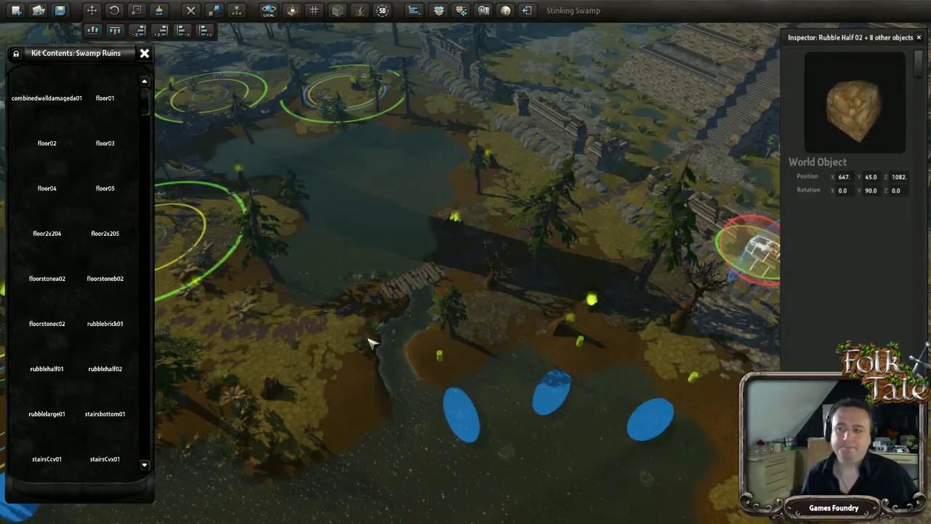
# Examine the ruined walls in front of the pyramid and the rocky cliff line running below them.
pyautogui.scroll(6, 368, 344)
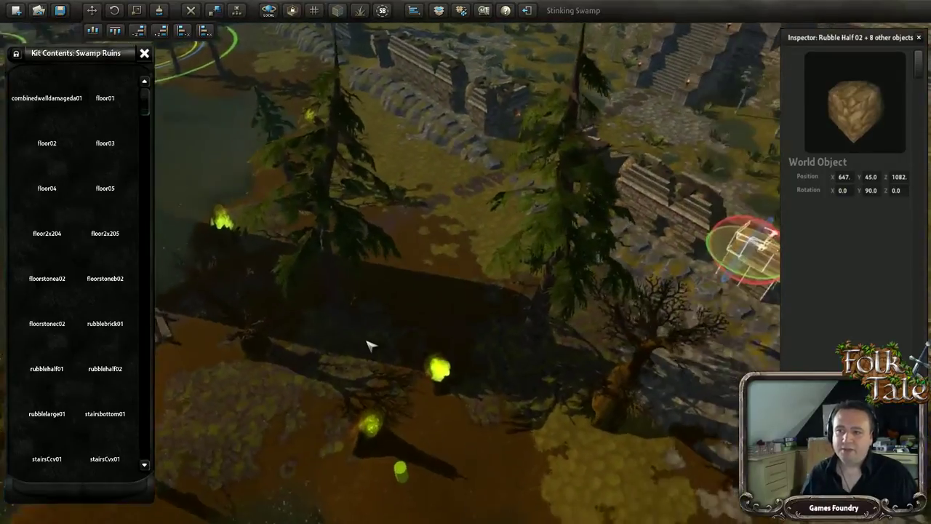
pyautogui.scroll(6, 401, 345)
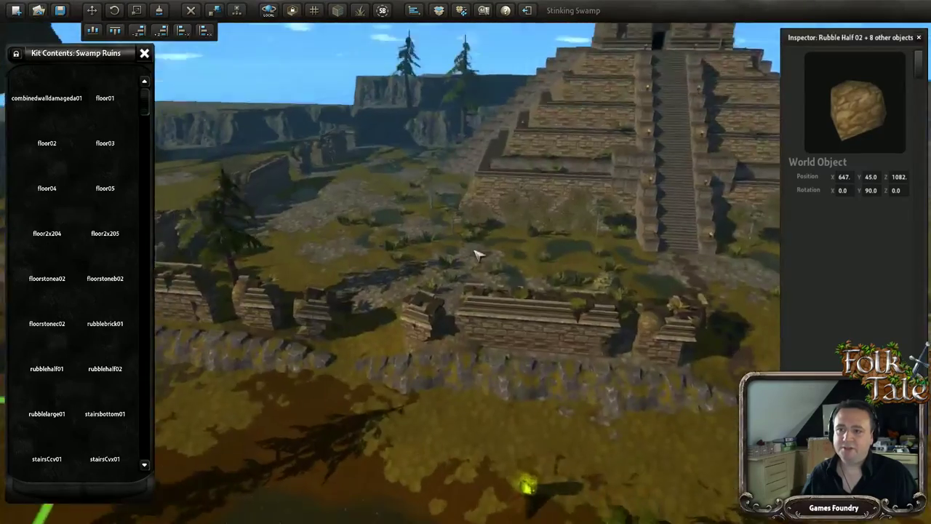
pyautogui.moveTo(477, 256); pyautogui.dragTo(607, 319, button='middle')
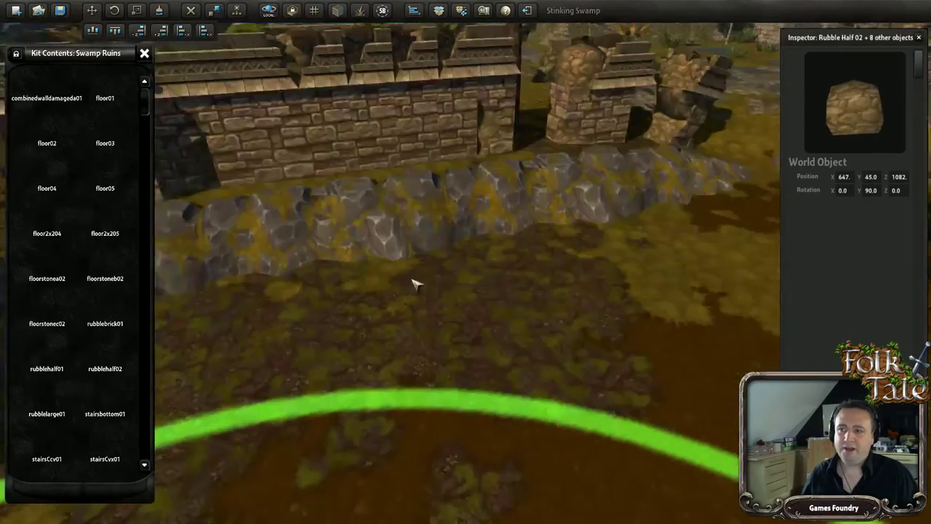
pyautogui.scroll(-5, 416, 284)
pyautogui.moveTo(417, 284)
pyautogui.mouseDown(button='middle')
pyautogui.moveTo(459, 301)
pyautogui.moveTo(428, 293)
pyautogui.mouseUp(button='middle')
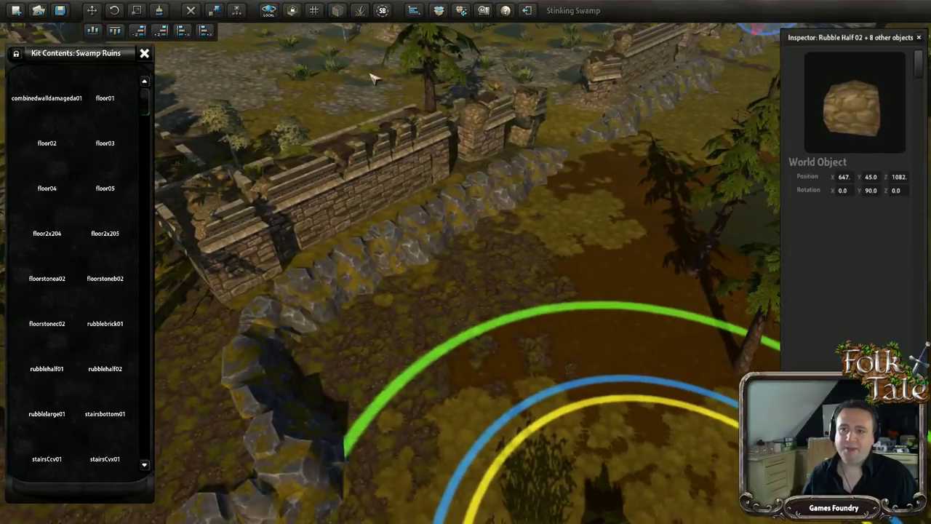
pyautogui.moveTo(309, 360); pyautogui.dragTo(357, 230, button='middle')
pyautogui.scroll(-5, 441, 287)
pyautogui.moveTo(628, 150); pyautogui.dragTo(502, 354, button='middle')
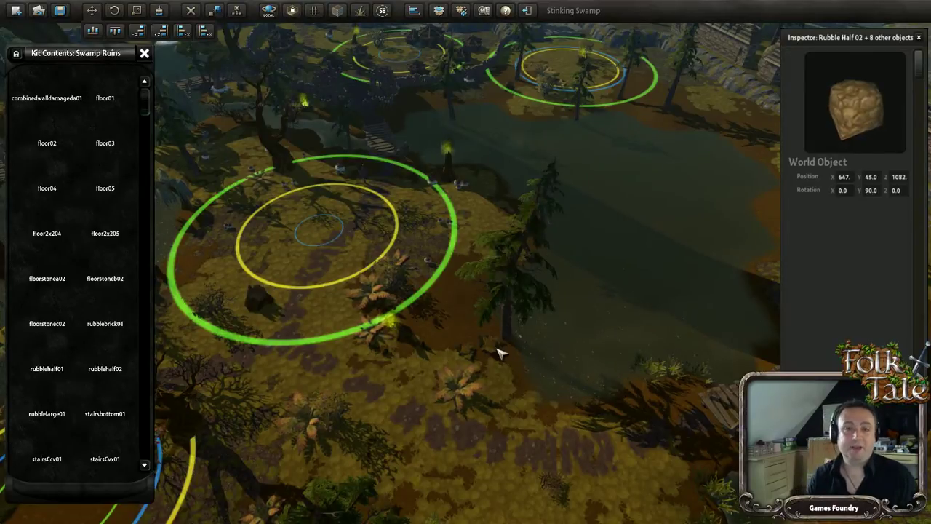
# Clear the wall selection, unlock terrain pieces for selection, and select the concave quarter cliff piece at the inner corner.
pyautogui.moveTo(461, 342); pyautogui.dragTo(528, 265, button='right')
pyautogui.press('w')
pyautogui.press('a')
pyautogui.press('w')
pyautogui.click(446, 328)
pyautogui.moveTo(446, 329); pyautogui.dragTo(453, 315, button='right')
pyautogui.press('w')
pyautogui.scroll(-4, 453, 393)
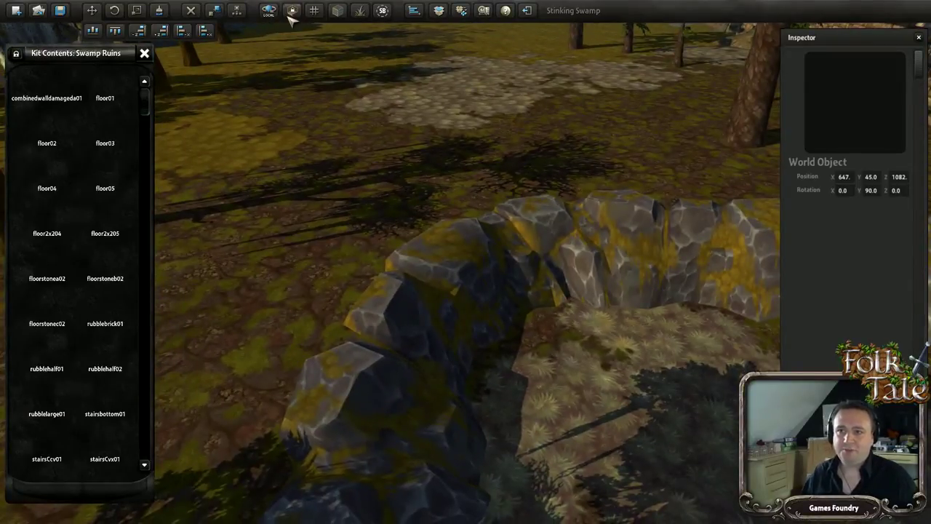
pyautogui.click(445, 271)
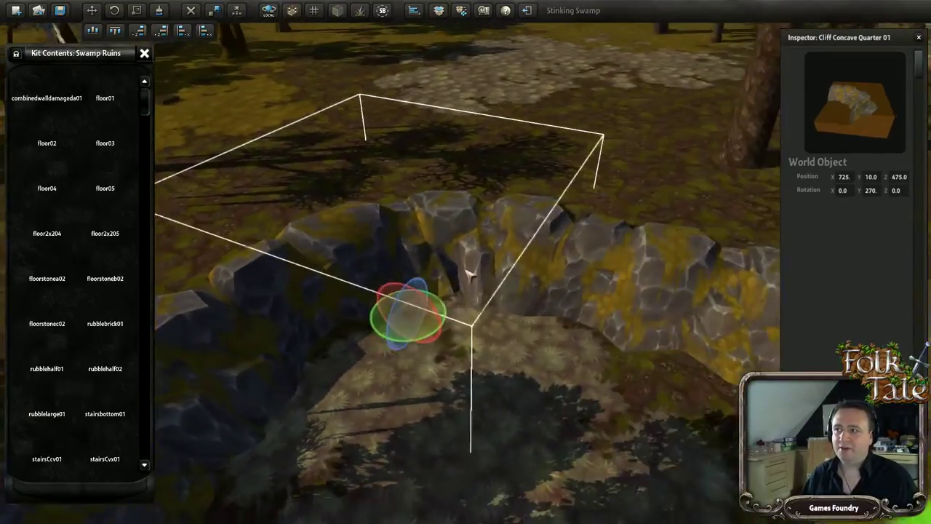
pyautogui.scroll(-1, 469, 273)
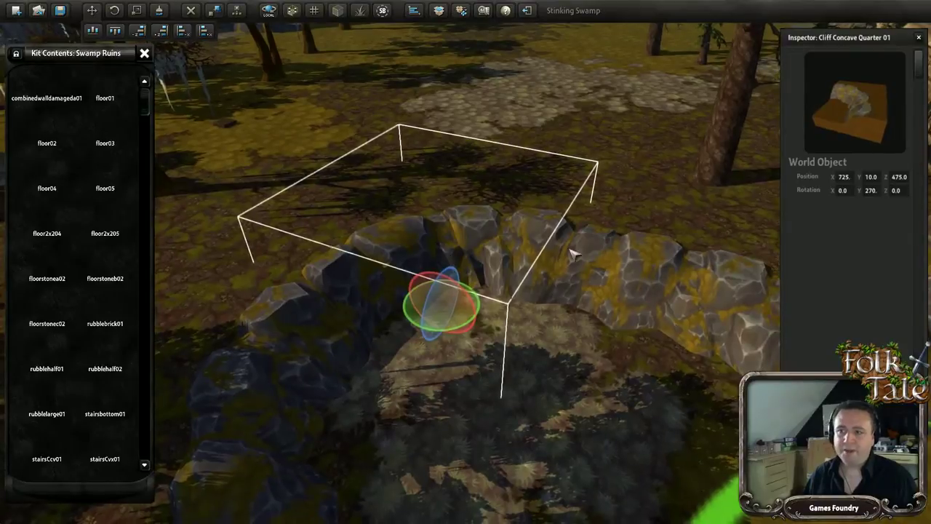
pyautogui.scroll(-2, 567, 256)
# Select the convex quarter cliff piece at the outer corner and the straight quarter piece beside it to inspect them.
pyautogui.press('d')
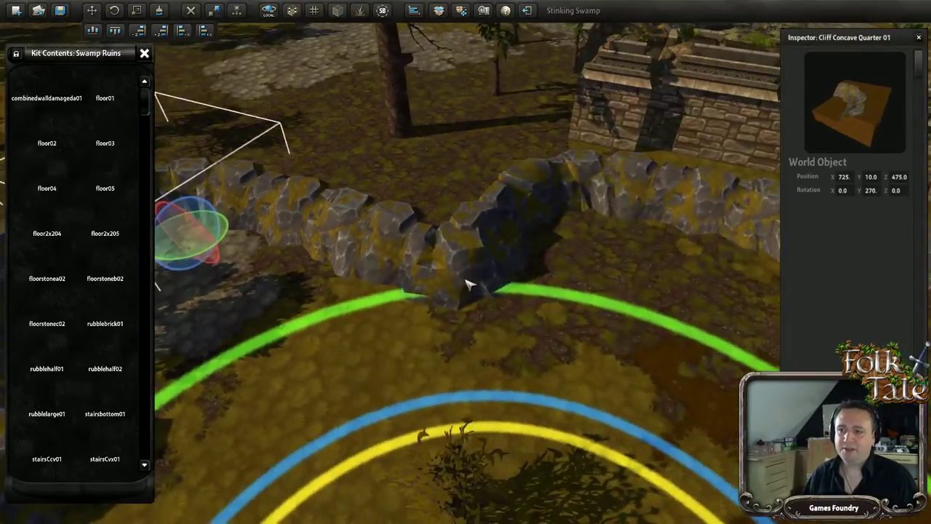
pyautogui.click(468, 285)
pyautogui.moveTo(456, 316); pyautogui.dragTo(606, 247, button='right')
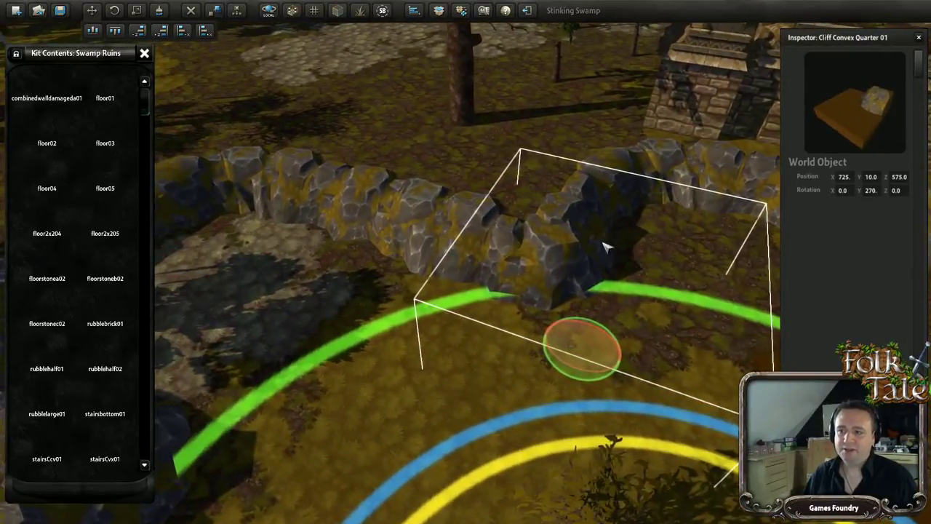
pyautogui.click(239, 193)
pyautogui.moveTo(381, 214); pyautogui.dragTo(633, 252, button='right')
pyautogui.press('d')
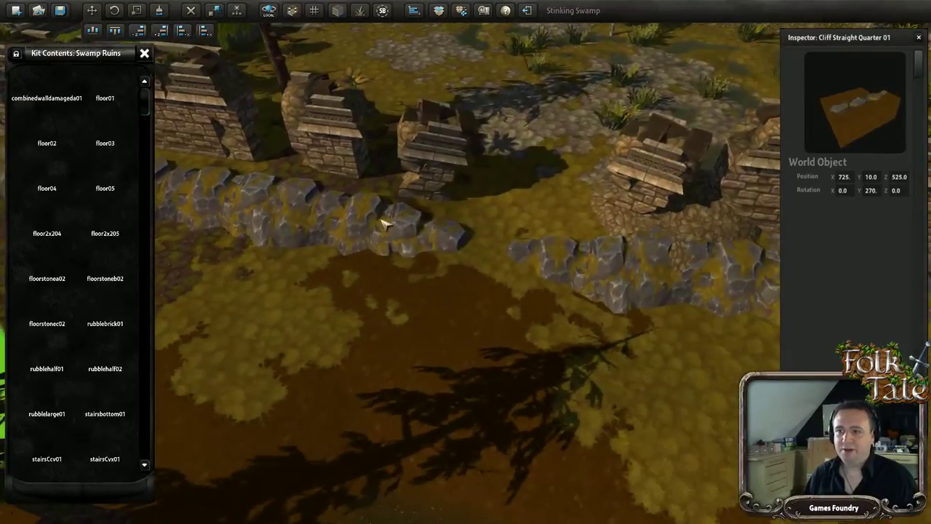
# Inspect the Cliff Ramp Left 04 piece where the cliff line slopes down at the path opening, and clear the selection.
pyautogui.click(383, 223)
pyautogui.scroll(-2, 507, 306)
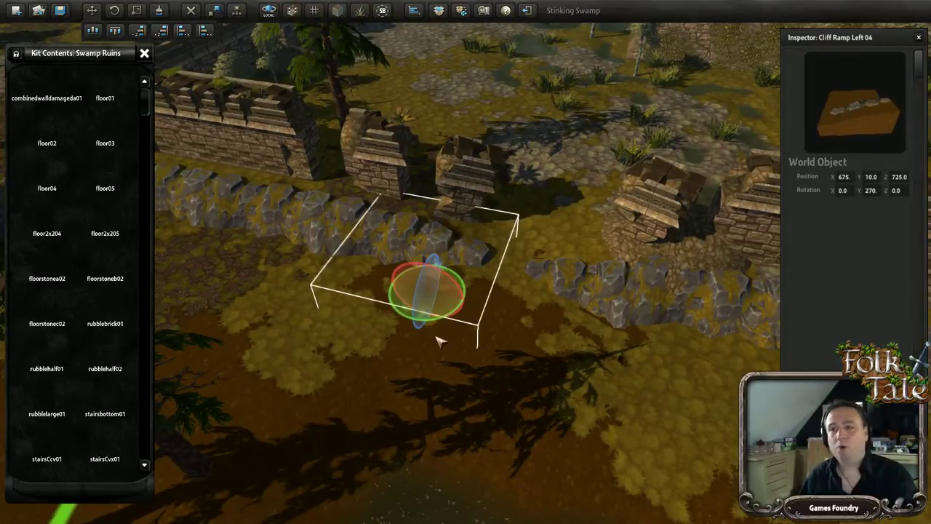
pyautogui.scroll(2, 426, 349)
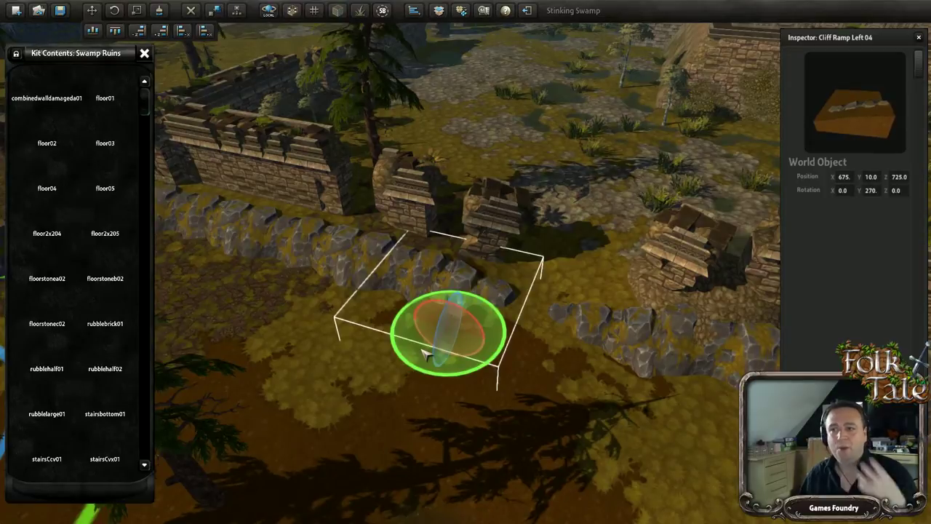
pyautogui.moveTo(507, 305); pyautogui.dragTo(488, 276, button='right')
pyautogui.scroll(-3, 488, 276)
pyautogui.click(499, 40)
# Paint stone ground over the mossy clearing at the spawnpoint and along the path to the wooden walkway.
pyautogui.moveTo(466, 223); pyautogui.dragTo(453, 260, button='right')
pyautogui.press('s')
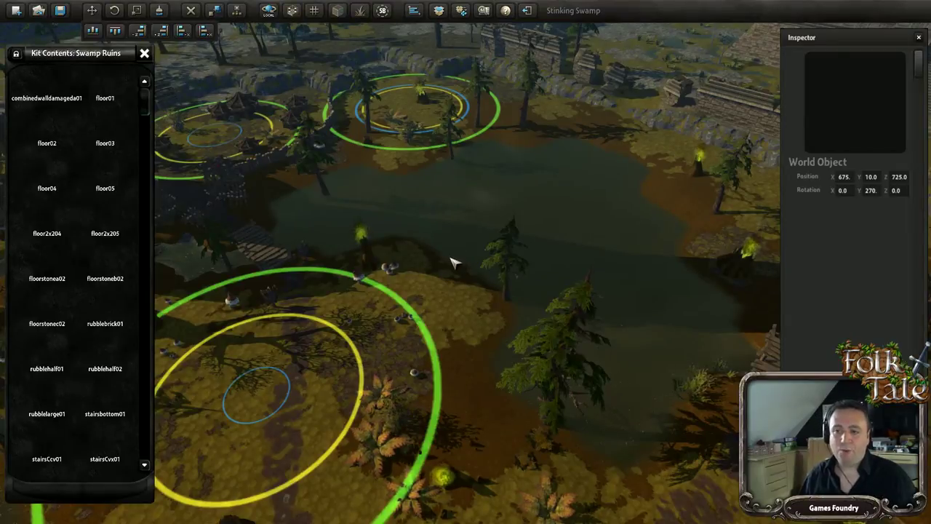
pyautogui.moveTo(496, 283); pyautogui.dragTo(499, 341, button='right')
pyautogui.press('w')
pyautogui.press('d')
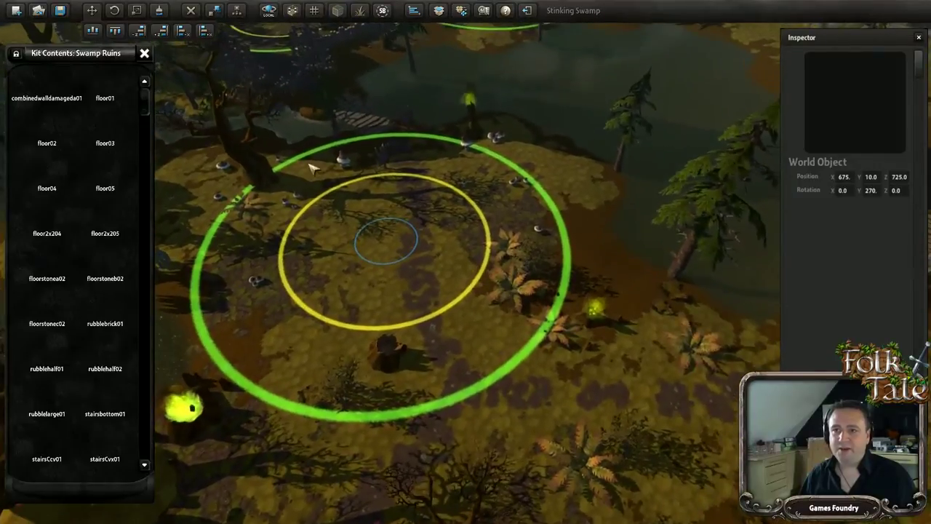
pyautogui.click(158, 11)
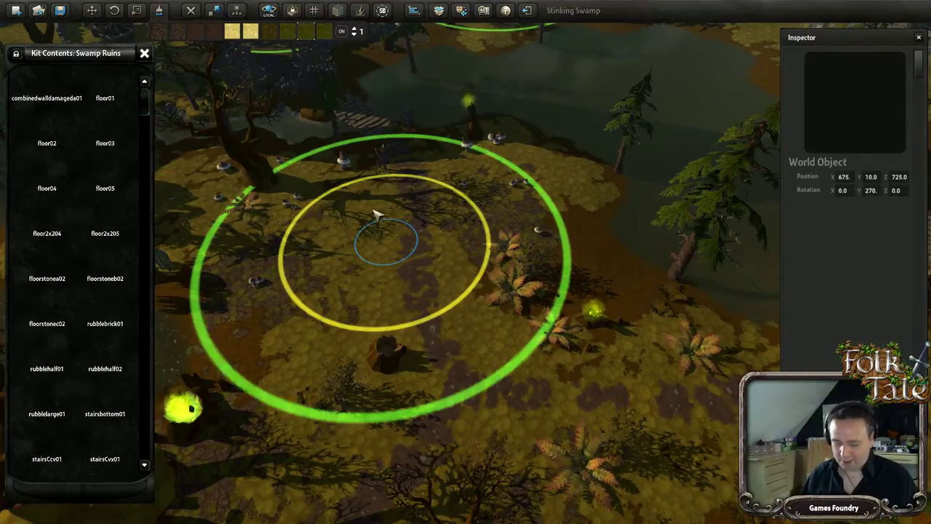
pyautogui.moveTo(350, 228); pyautogui.dragTo(502, 227, button='right')
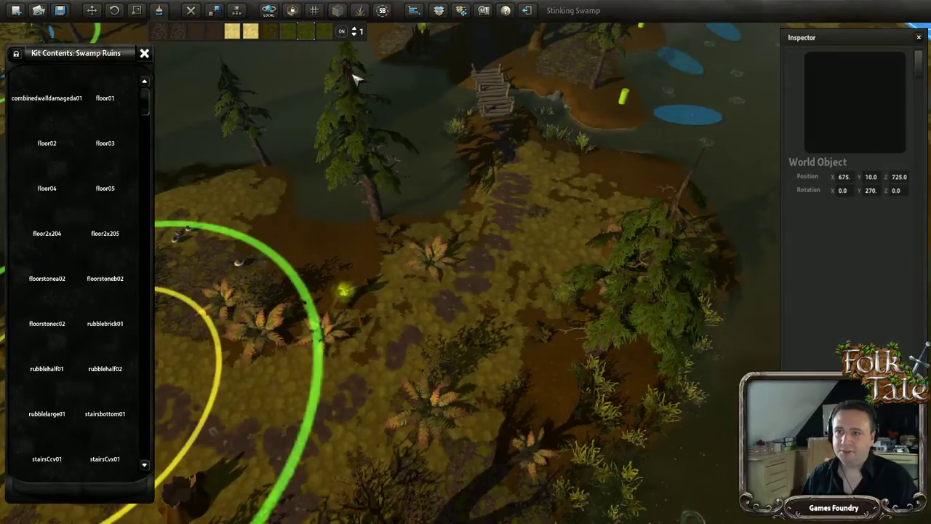
pyautogui.moveTo(492, 228)
pyautogui.mouseDown()
pyautogui.moveTo(516, 227)
pyautogui.moveTo(331, 308)
pyautogui.moveTo(210, 278)
pyautogui.mouseUp()
pyautogui.moveTo(477, 148); pyautogui.dragTo(492, 134)
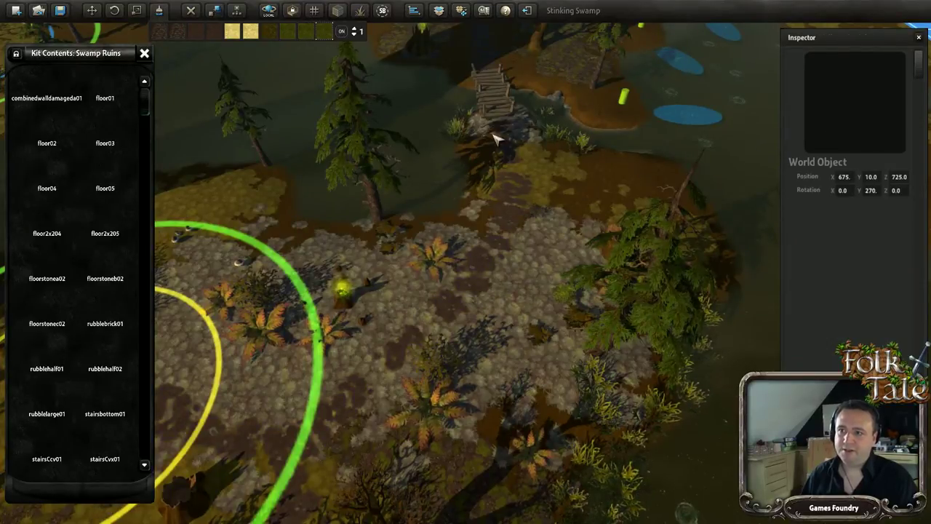
pyautogui.click(495, 138)
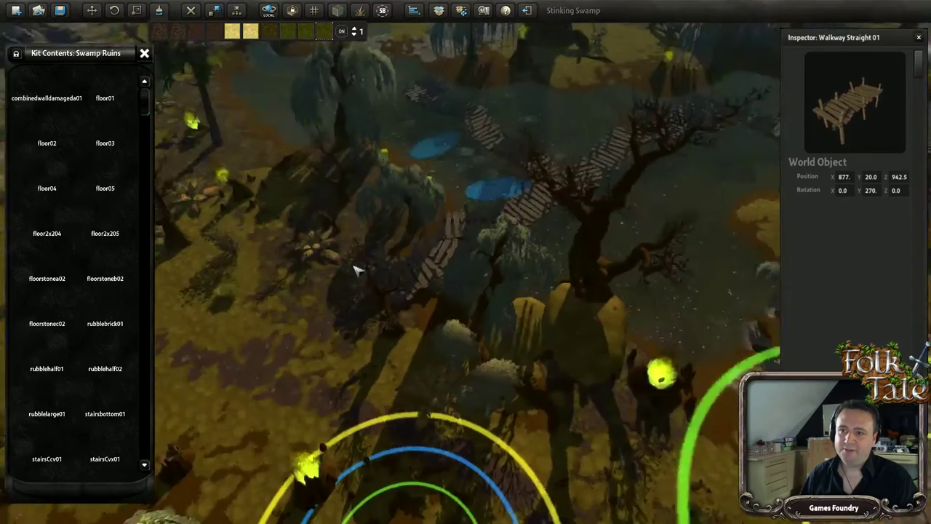
# Paint stone ground around the dirt path and dead trees in the neighbouring area beside the willows.
pyautogui.moveTo(364, 349)
pyautogui.mouseDown()
pyautogui.moveTo(203, 285)
pyautogui.moveTo(291, 219)
pyautogui.mouseUp()
pyautogui.moveTo(477, 228); pyautogui.dragTo(326, 239, button='middle')
pyautogui.moveTo(326, 239); pyautogui.dragTo(383, 450)
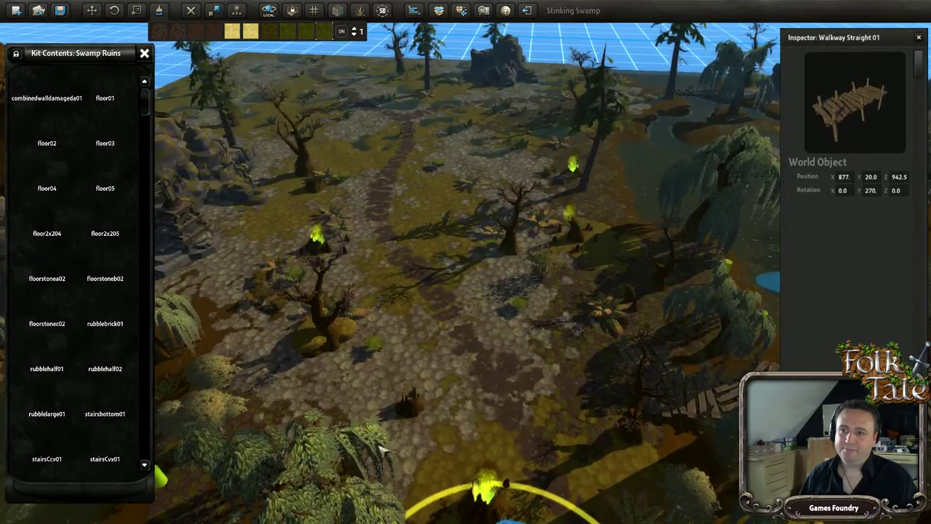
pyautogui.moveTo(383, 449); pyautogui.dragTo(412, 281, button='middle')
pyautogui.moveTo(318, 239); pyautogui.dragTo(397, 345, button='middle')
pyautogui.scroll(-3, 398, 345)
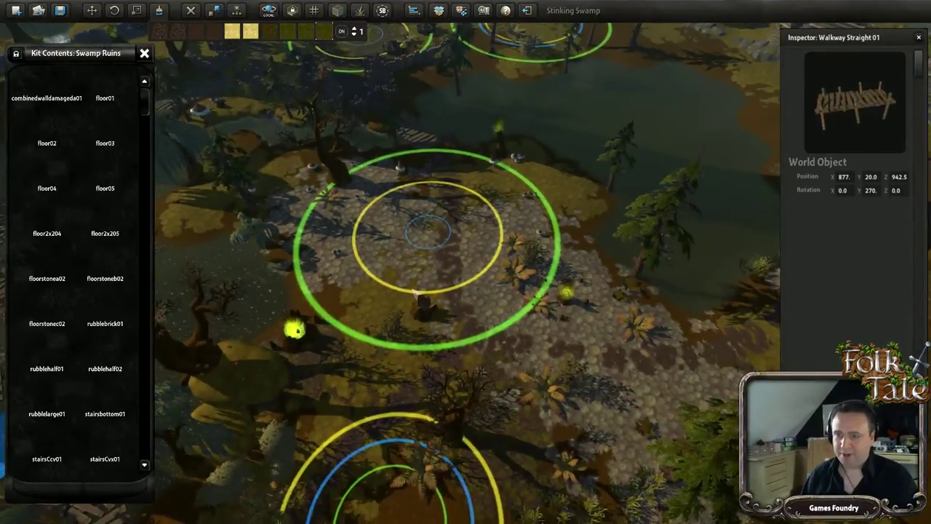
# Review the mix of stone and moss patches along the winding dirt path, and leave terrain painting.
pyautogui.moveTo(496, 222); pyautogui.dragTo(608, 275, button='middle')
pyautogui.scroll(3, 608, 275)
pyautogui.moveTo(385, 287); pyautogui.dragTo(208, 253, button='middle')
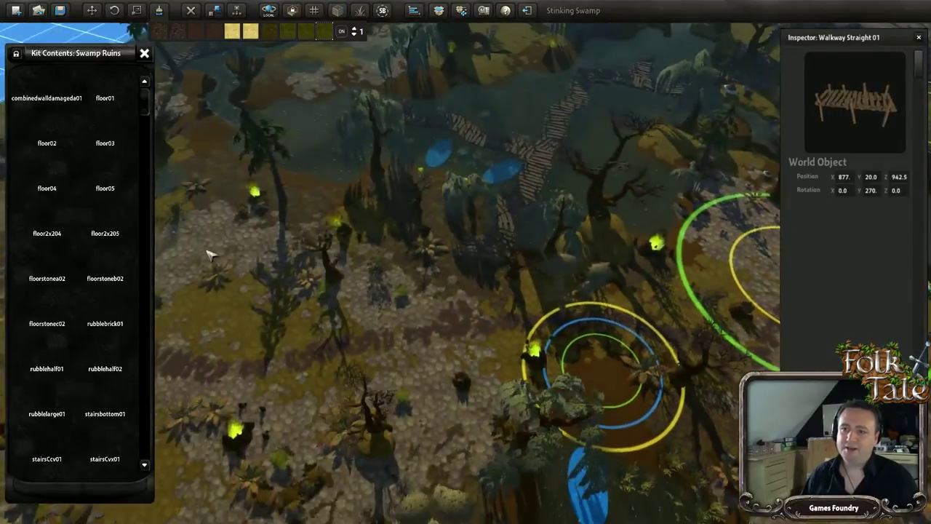
pyautogui.scroll(-3, 351, 286)
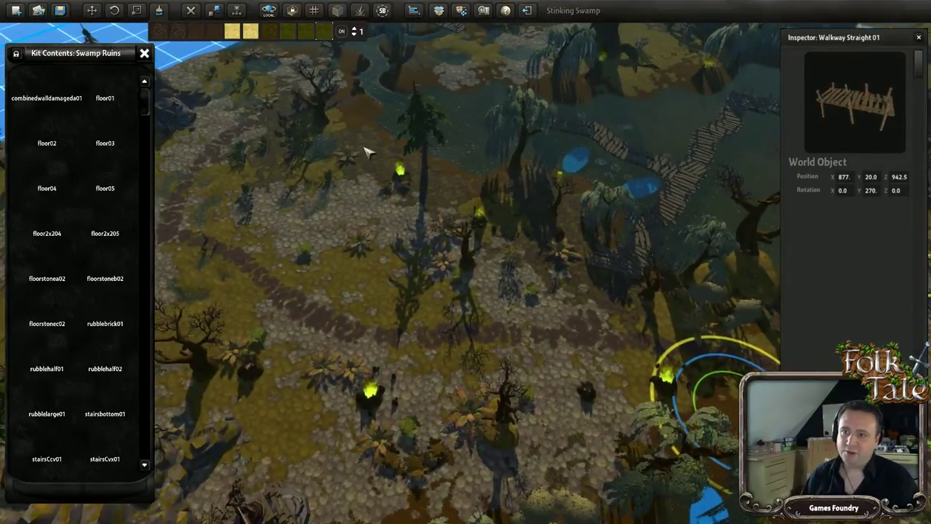
pyautogui.moveTo(461, 334); pyautogui.dragTo(377, 399)
pyautogui.press('Escape')
pyautogui.moveTo(458, 282); pyautogui.dragTo(418, 268, button='middle')
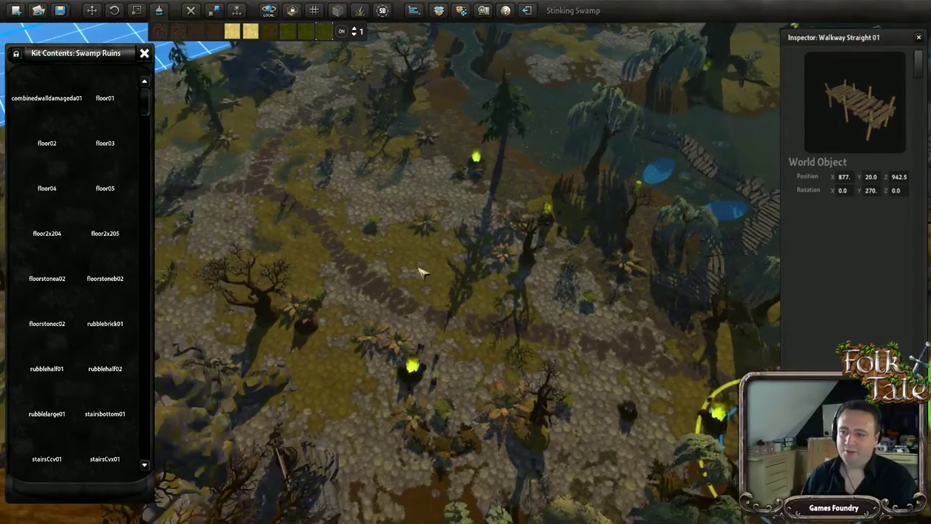
pyautogui.press('Escape')
# Trace the dirt path's side branch from the main trail up toward the glowing stump.
pyautogui.scroll(5, 395, 310)
pyautogui.moveTo(465, 370); pyautogui.dragTo(474, 395)
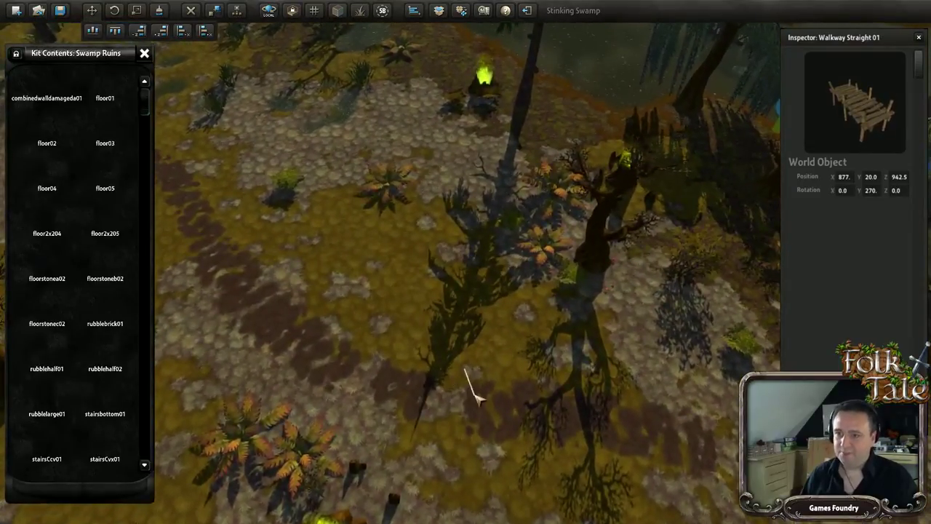
pyautogui.moveTo(465, 180); pyautogui.dragTo(508, 138)
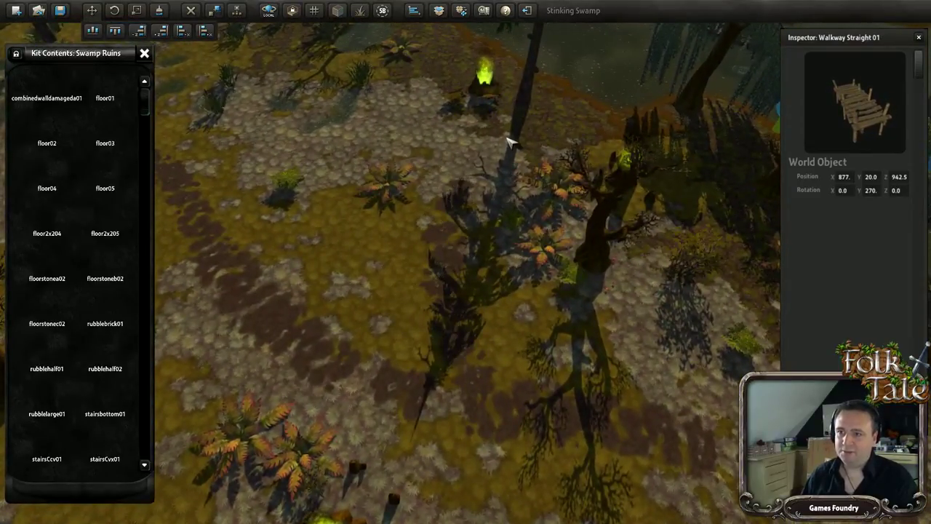
pyautogui.click(466, 195)
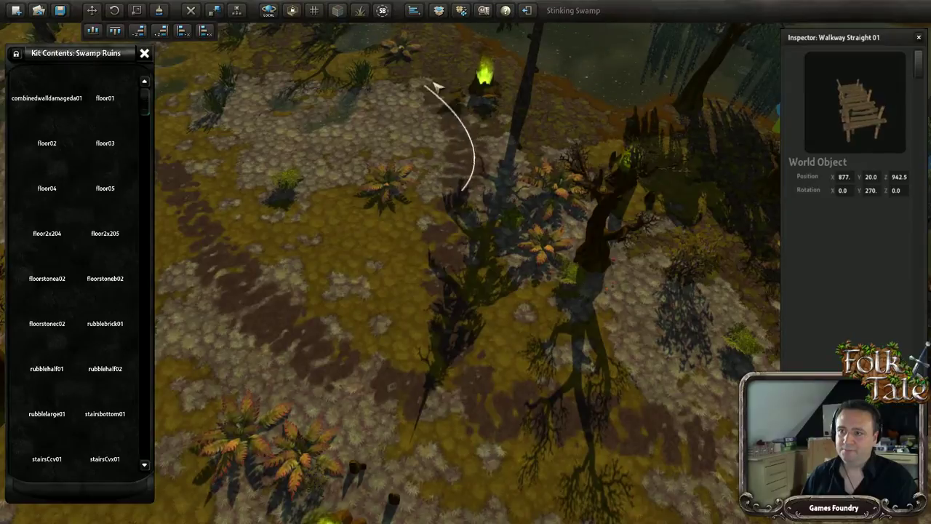
pyautogui.moveTo(412, 94); pyautogui.dragTo(471, 67)
pyautogui.press('Escape')
# Examine how the painted path branch, stone patches and moss lead from the glowing stump across the clearing.
pyautogui.moveTo(427, 265); pyautogui.dragTo(326, 323, button='right')
pyautogui.scroll(5, 380, 312)
pyautogui.scroll(-8, 350, 325)
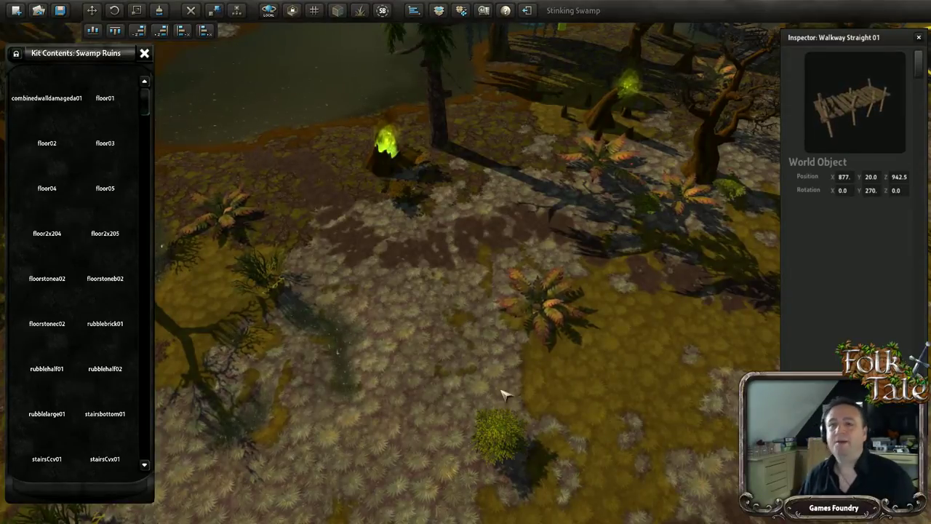
pyautogui.scroll(-8, 457, 366)
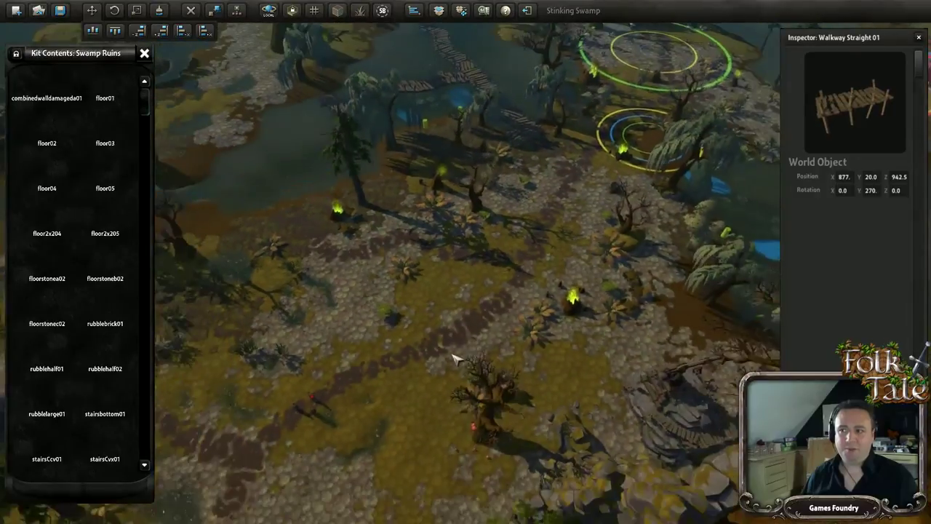
pyautogui.press('d')
pyautogui.scroll(2, 462, 366)
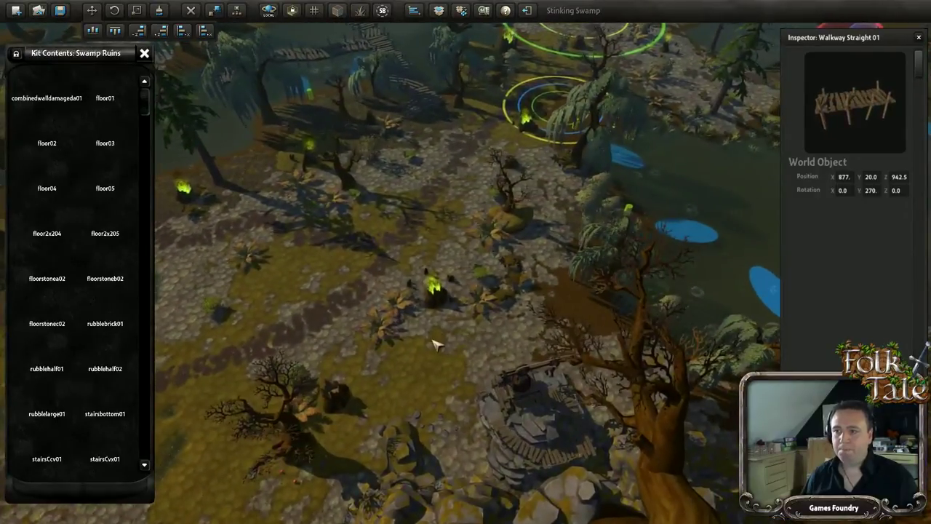
pyautogui.press('a')
pyautogui.moveTo(437, 345); pyautogui.dragTo(505, 332, button='middle')
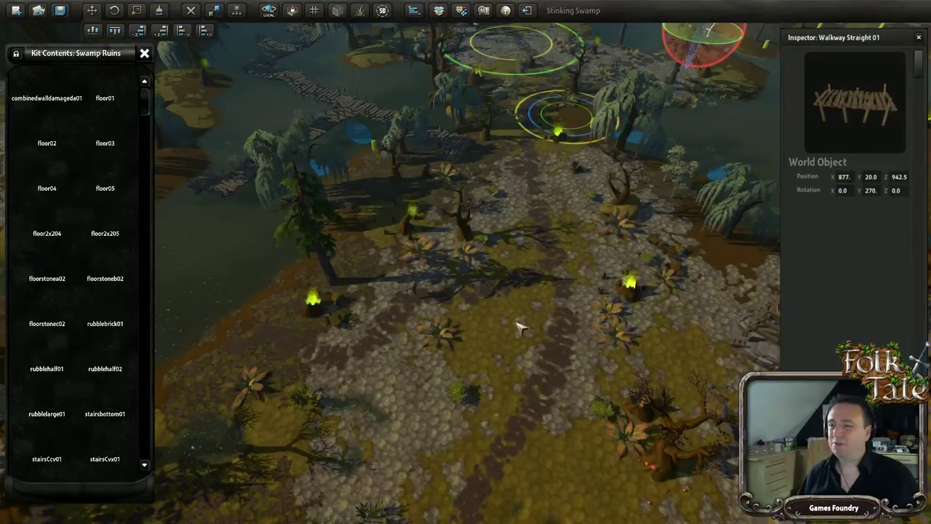
pyautogui.scroll(-4, 519, 327)
pyautogui.scroll(-4, 499, 320)
pyautogui.moveTo(497, 320); pyautogui.dragTo(484, 343, button='middle')
pyautogui.scroll(3, 482, 338)
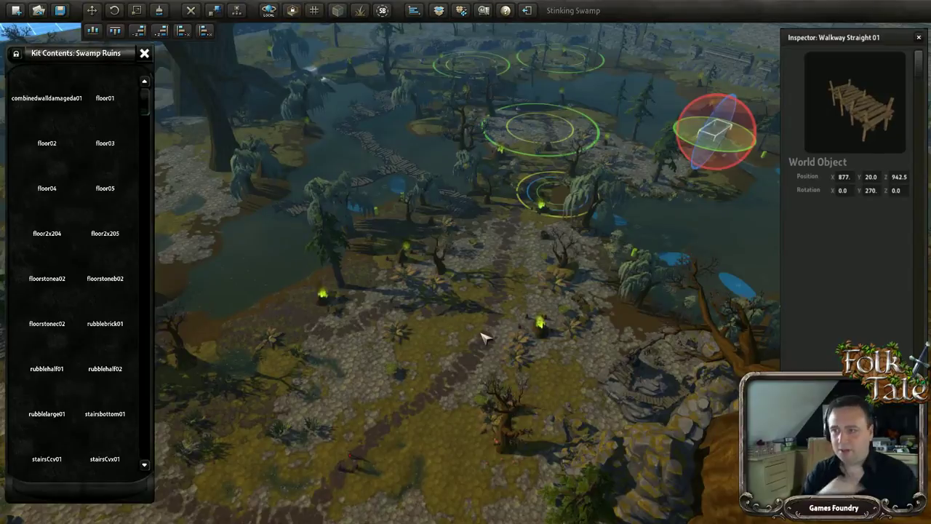
# Survey the lakes, wooden walkways, spawnpoints and pyramid from above, and clear the walkway selection.
pyautogui.moveTo(484, 338); pyautogui.dragTo(410, 344, button='middle')
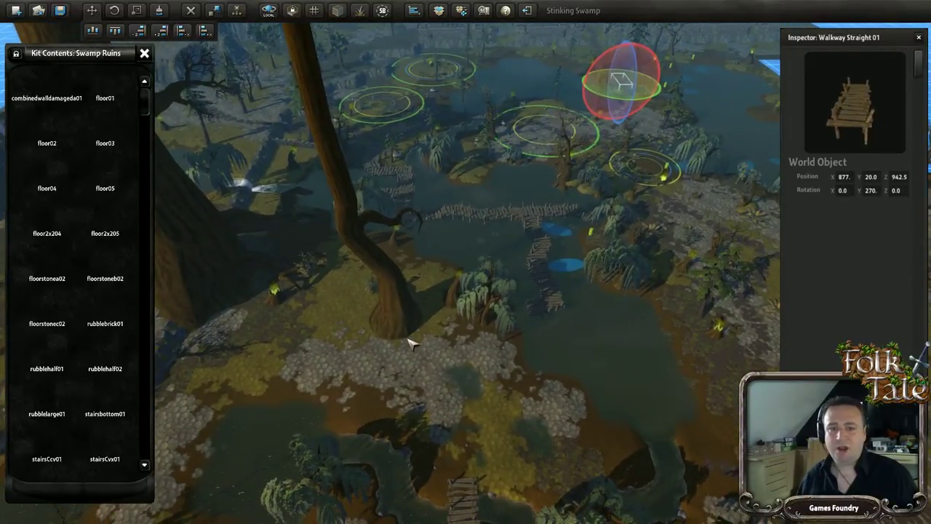
pyautogui.moveTo(411, 352); pyautogui.dragTo(379, 362, button='middle')
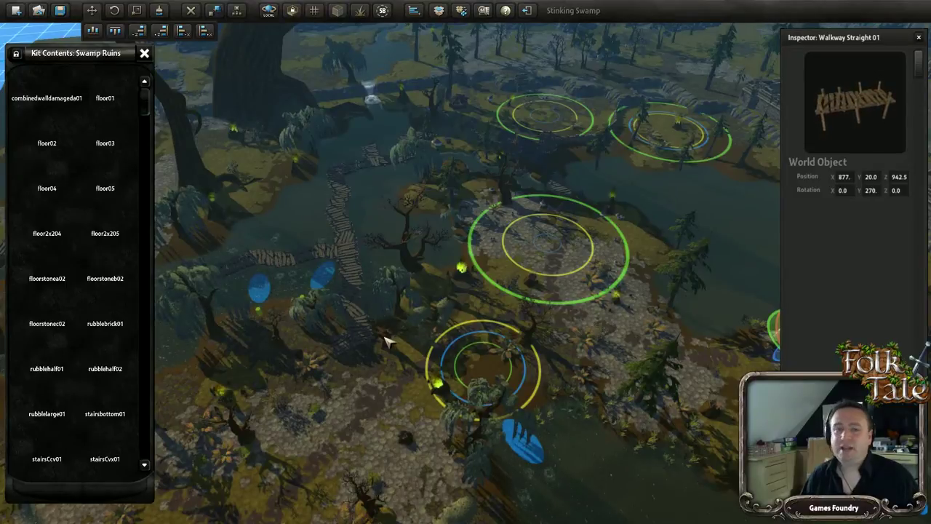
pyautogui.press('a')
pyautogui.moveTo(368, 374); pyautogui.dragTo(439, 367, button='middle')
pyautogui.scroll(-3, 498, 369)
pyautogui.click(317, 88)
pyautogui.press('d')
pyautogui.press('d')
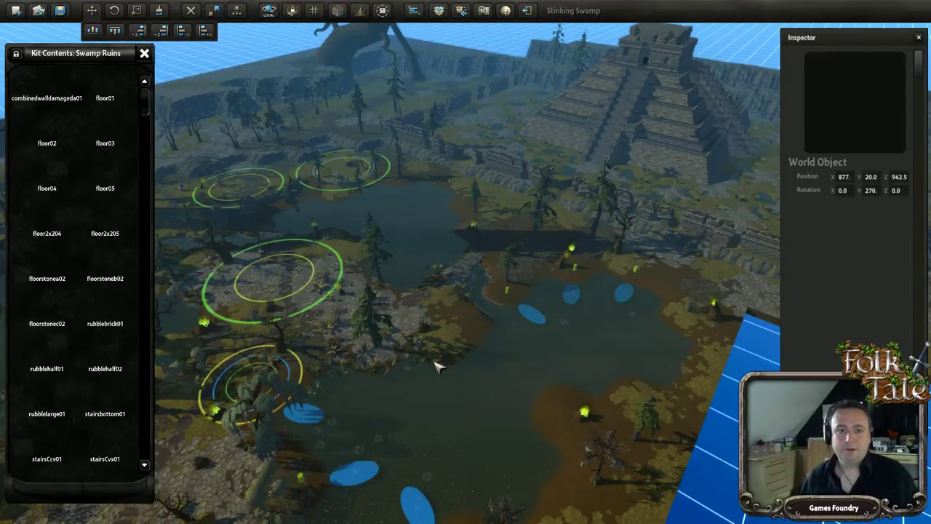
pyautogui.moveTo(502, 349); pyautogui.dragTo(393, 337, button='middle')
pyautogui.scroll(3, 368, 401)
# Examine the small character group on the dirt path and the terrain surrounding the path junction.
pyautogui.press('w')
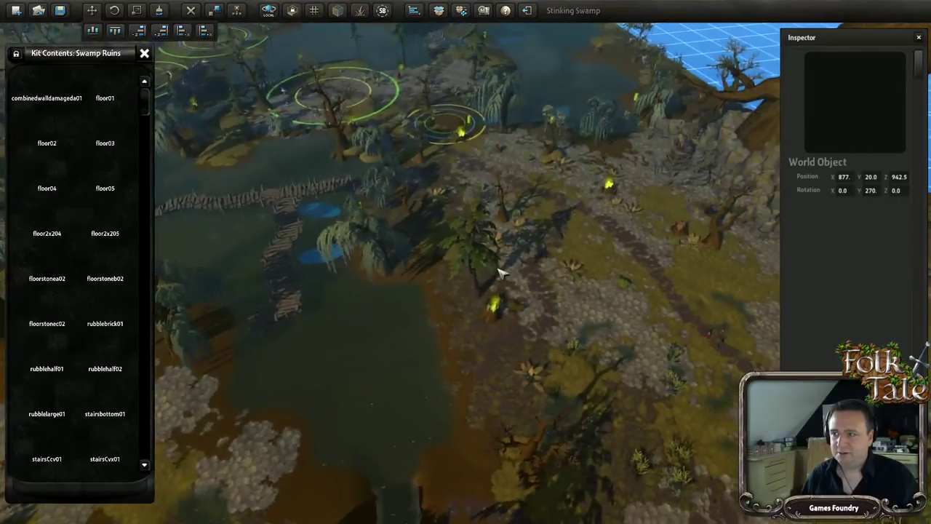
pyautogui.scroll(5, 495, 298)
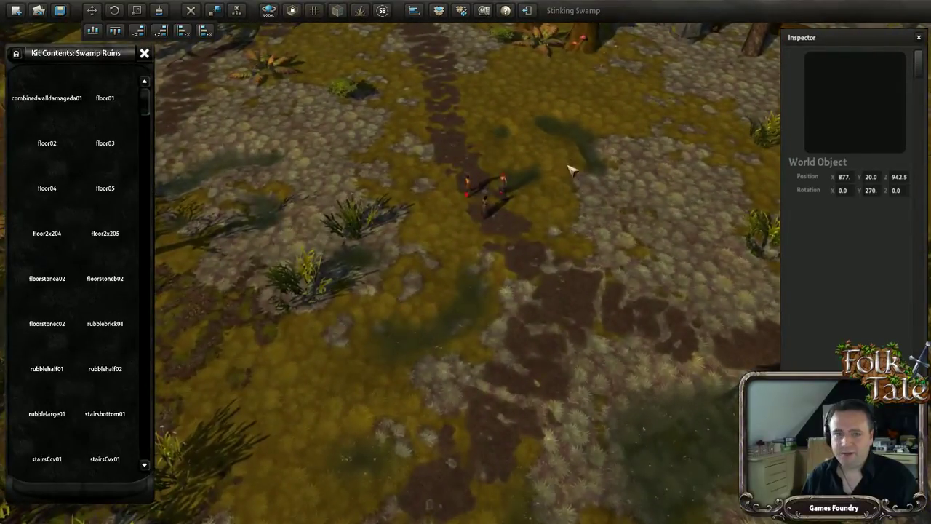
pyautogui.scroll(-5, 502, 266)
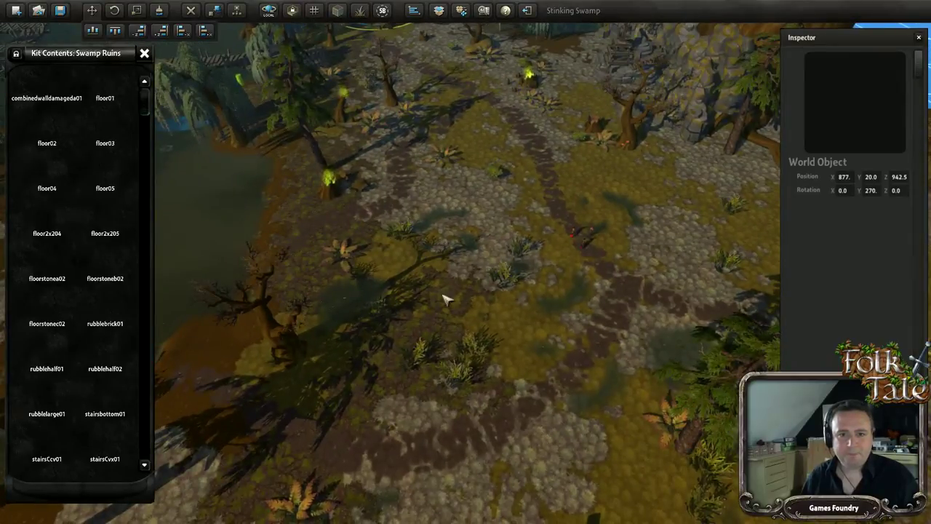
pyautogui.scroll(-5, 414, 270)
pyautogui.scroll(2, 390, 268)
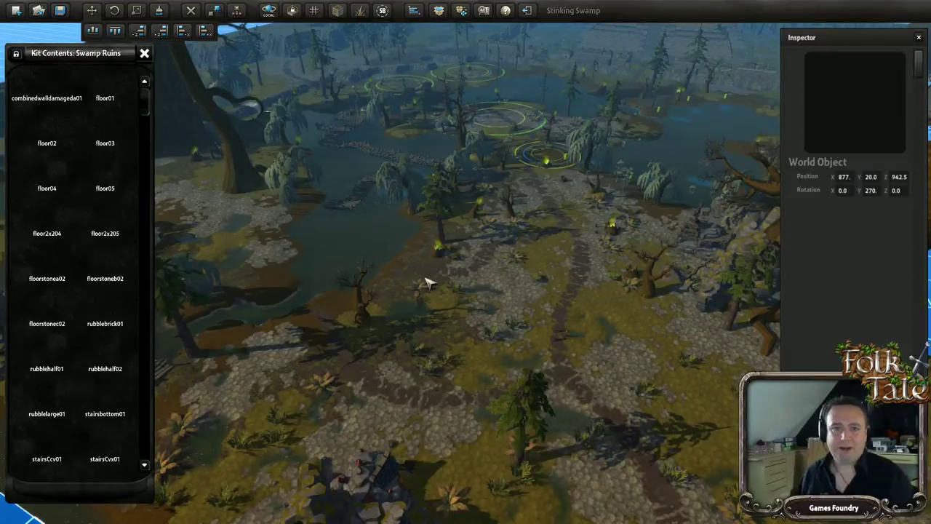
pyautogui.scroll(-3, 437, 327)
pyautogui.scroll(5, 437, 341)
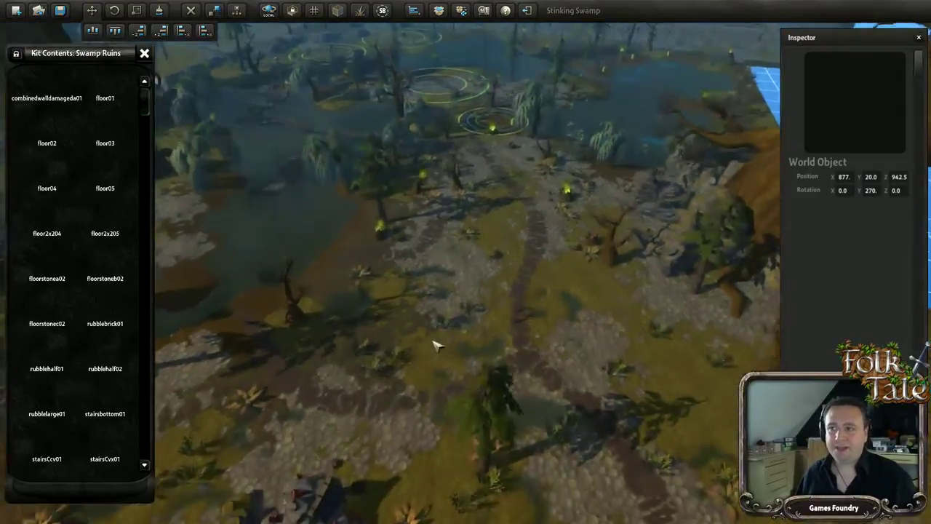
pyautogui.scroll(-4, 444, 348)
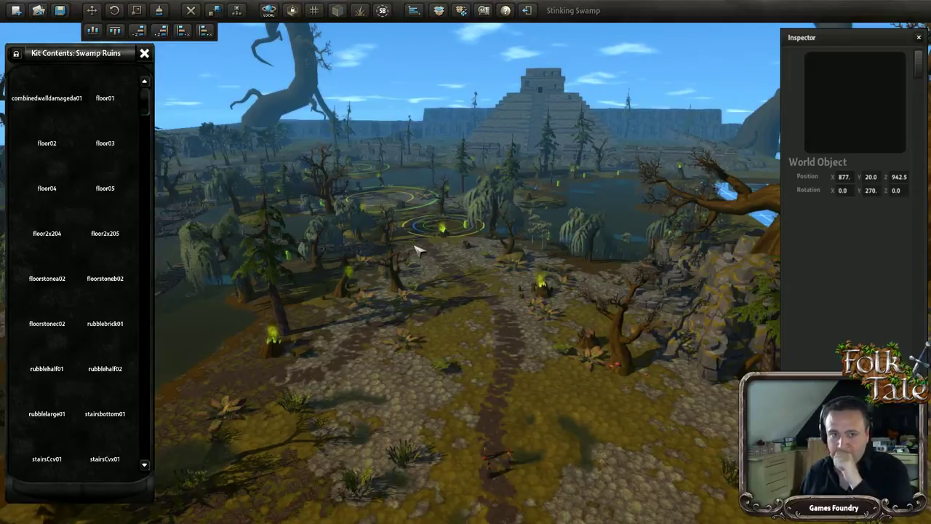
# Switch the transform orientation to world, unlock terrain pieces, and select the ground tile beside the characters on the path.
pyautogui.moveTo(446, 252); pyautogui.dragTo(439, 272, button='middle')
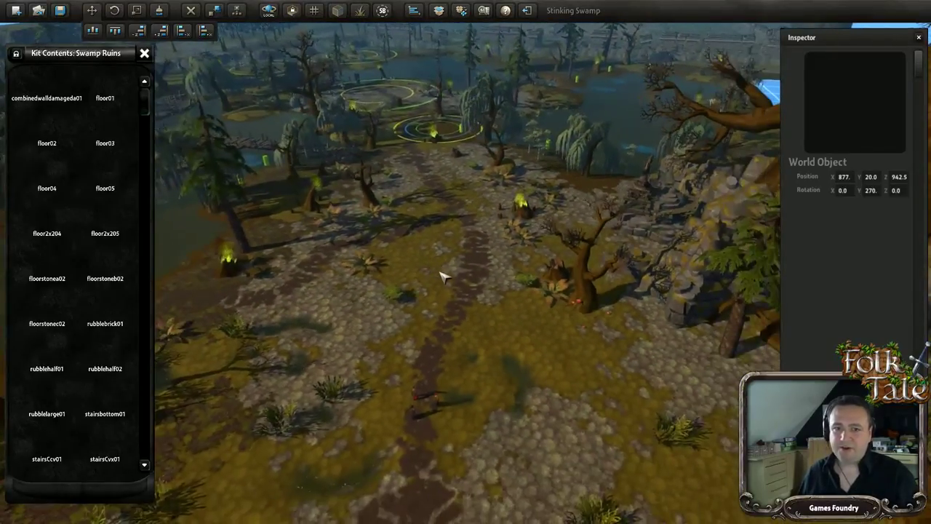
pyautogui.click(270, 12)
pyautogui.click(294, 12)
pyautogui.click(465, 335)
# Lift the Ground Water 01 tile out of the terrain to Y 60 twice, undoing the move each time.
pyautogui.moveTo(496, 309); pyautogui.dragTo(492, 344, button='middle')
pyautogui.moveTo(493, 348); pyautogui.dragTo(411, 94)
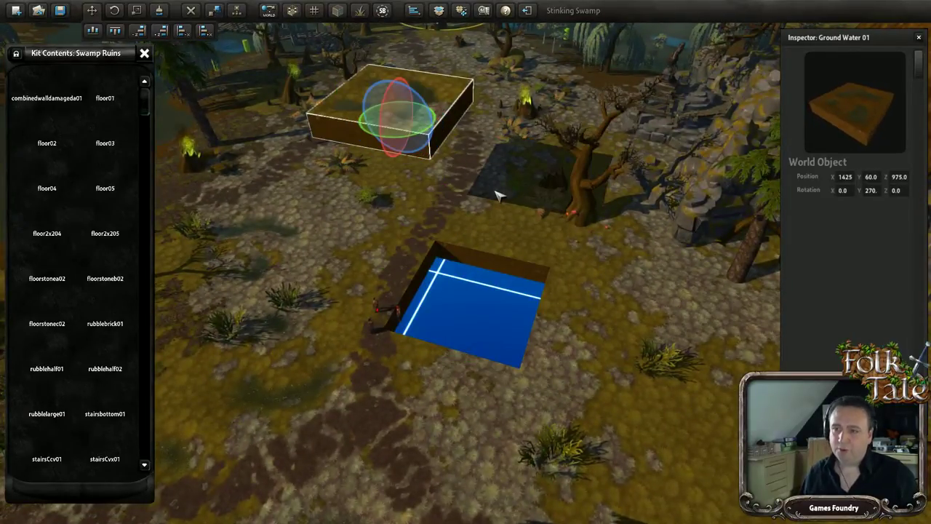
pyautogui.hotkey('ctrl', 'z')
pyautogui.hotkey('ctrl', 'z')
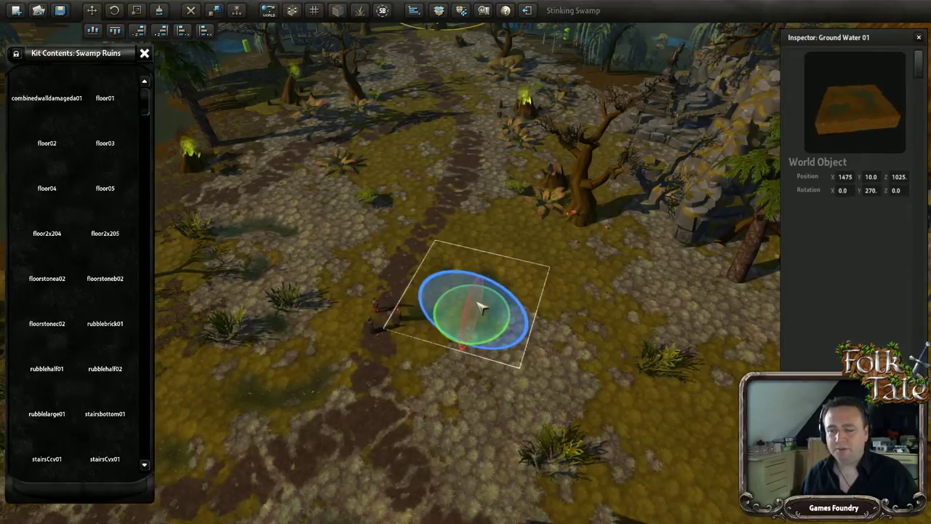
pyautogui.moveTo(481, 307); pyautogui.dragTo(445, 207)
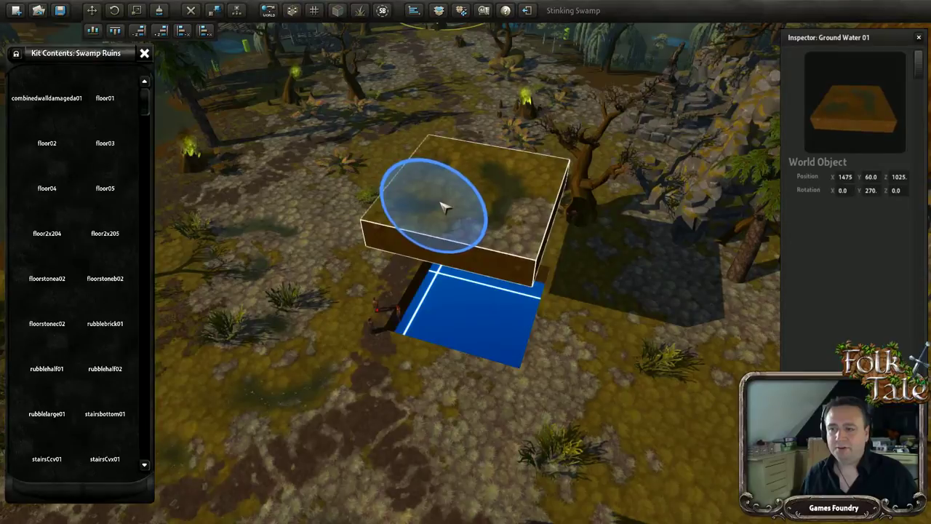
pyautogui.hotkey('ctrl', 'z')
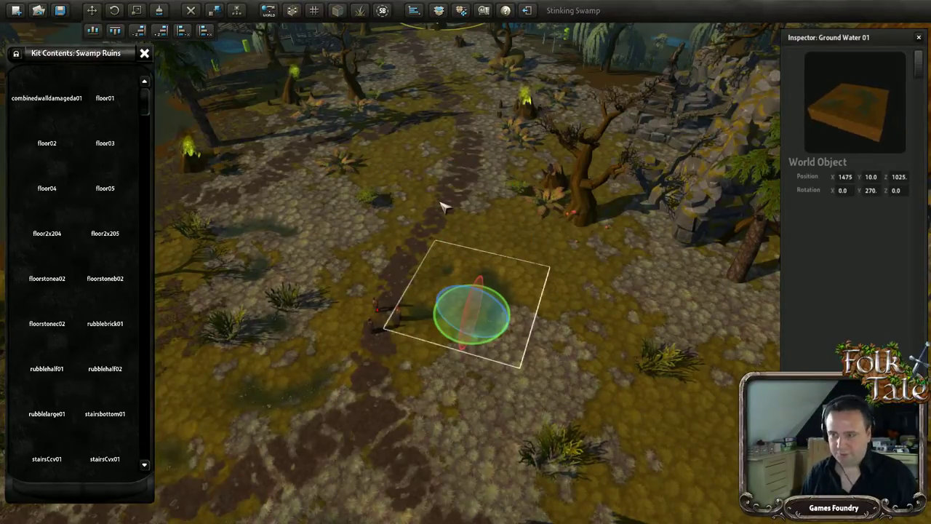
# Inspect the ground tile's blend with the surrounding path, and clear its selection.
pyautogui.moveTo(475, 297); pyautogui.dragTo(465, 311, button='middle')
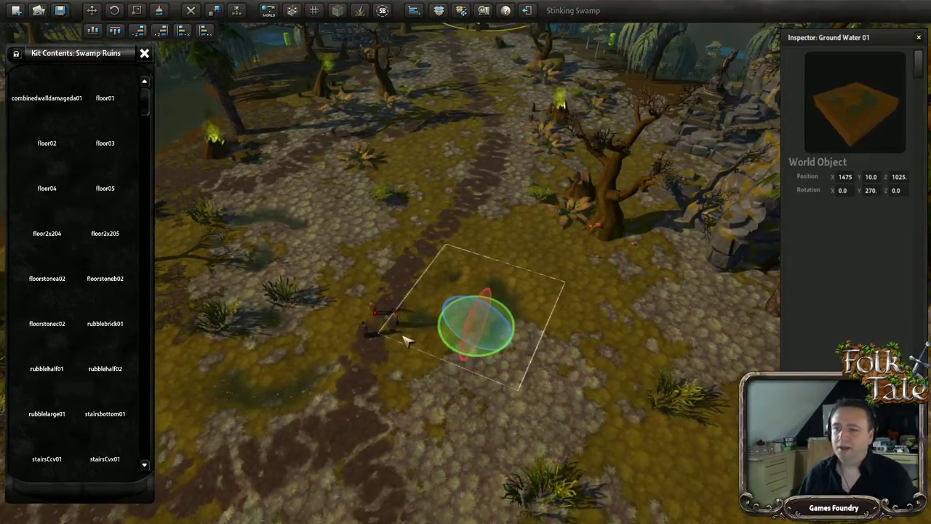
pyautogui.moveTo(477, 357); pyautogui.dragTo(436, 355, button='middle')
pyautogui.moveTo(384, 307); pyautogui.dragTo(428, 274, button='middle')
pyautogui.moveTo(462, 243); pyautogui.dragTo(473, 290, button='middle')
pyautogui.click(453, 127)
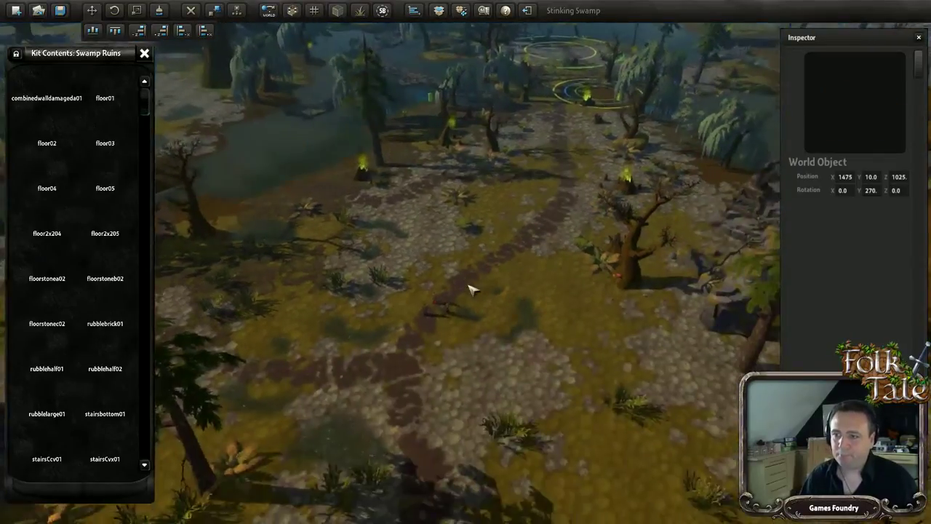
# Survey the swamp from the path junction out to the spawnpoint circles, boardwalks and giant trees.
pyautogui.press('d')
pyautogui.scroll(1, 473, 289)
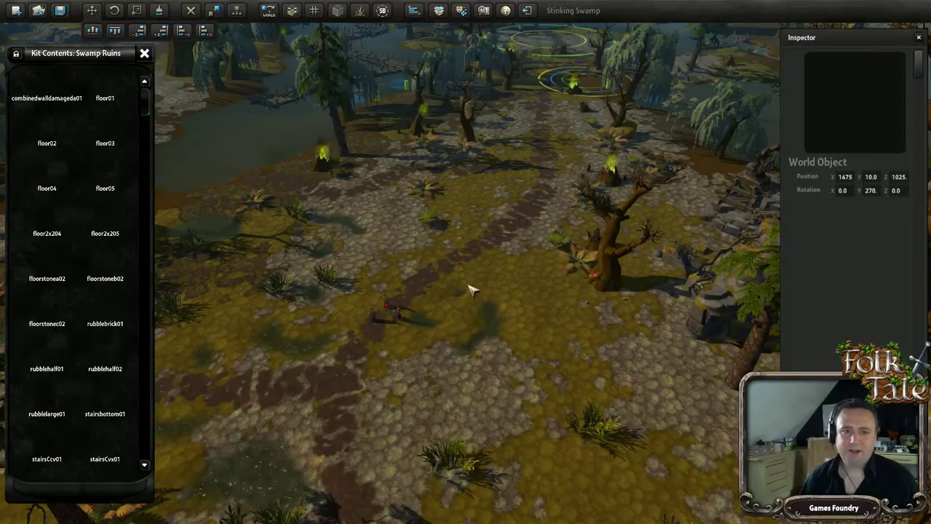
pyautogui.moveTo(539, 253); pyautogui.dragTo(494, 284, button='middle')
pyautogui.scroll(-8, 495, 288)
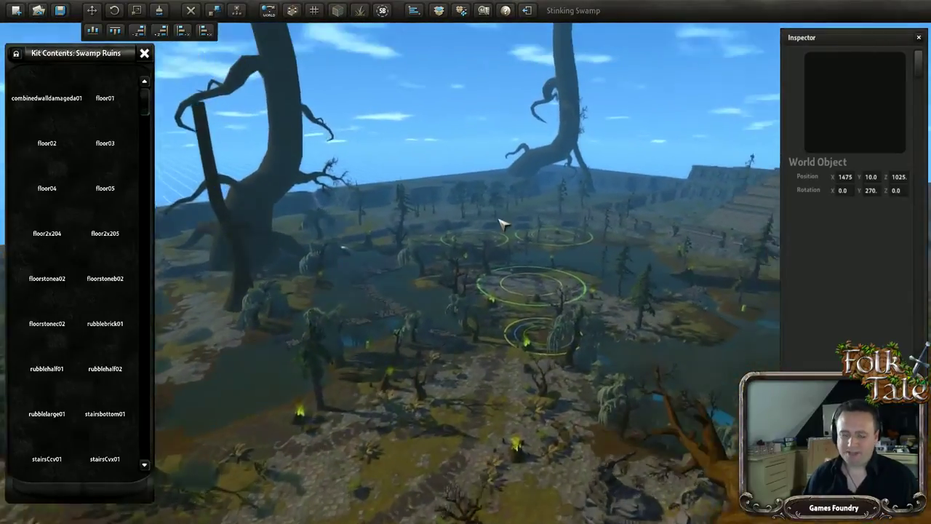
pyautogui.moveTo(503, 226); pyautogui.dragTo(485, 316, button='middle')
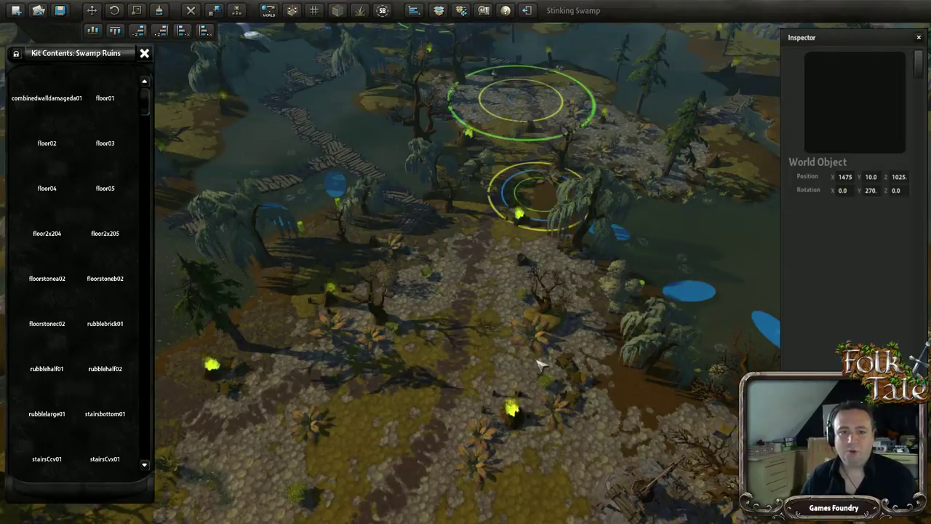
pyautogui.moveTo(406, 302); pyautogui.dragTo(449, 377, button='right')
pyautogui.press('w')
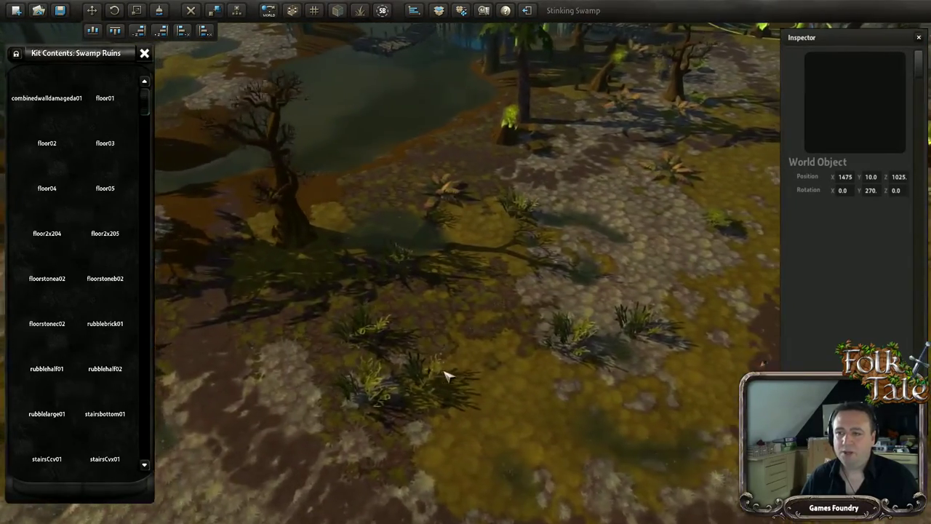
pyautogui.press('d')
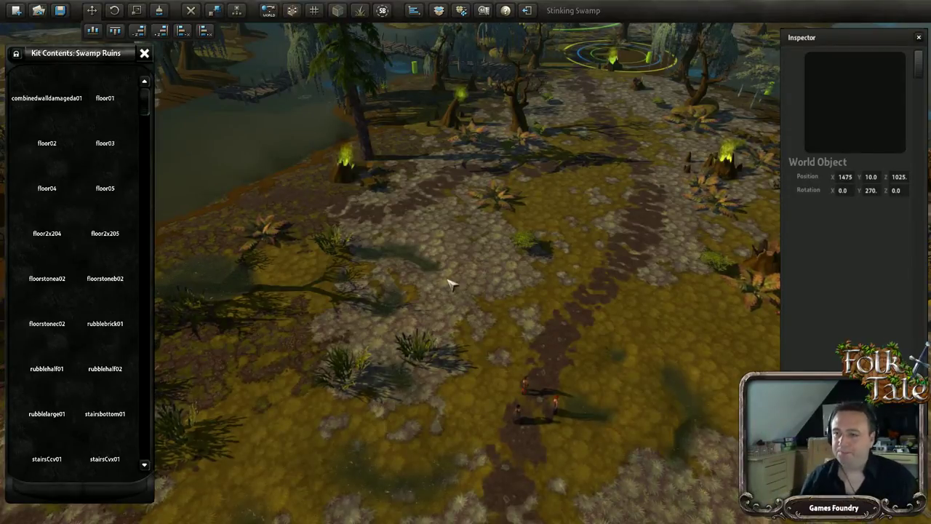
# Examine how the dirt path, stone and moss blend around the character group at the path junction.
pyautogui.scroll(3, 429, 287)
pyautogui.scroll(-4, 423, 287)
pyautogui.moveTo(418, 285); pyautogui.dragTo(443, 299, button='middle')
pyautogui.scroll(2, 442, 296)
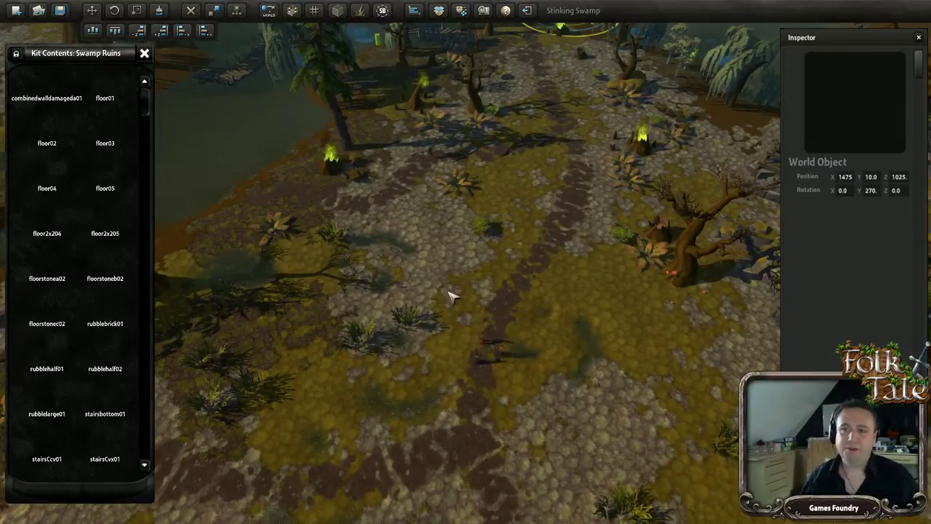
pyautogui.moveTo(591, 169); pyautogui.dragTo(481, 232, button='middle')
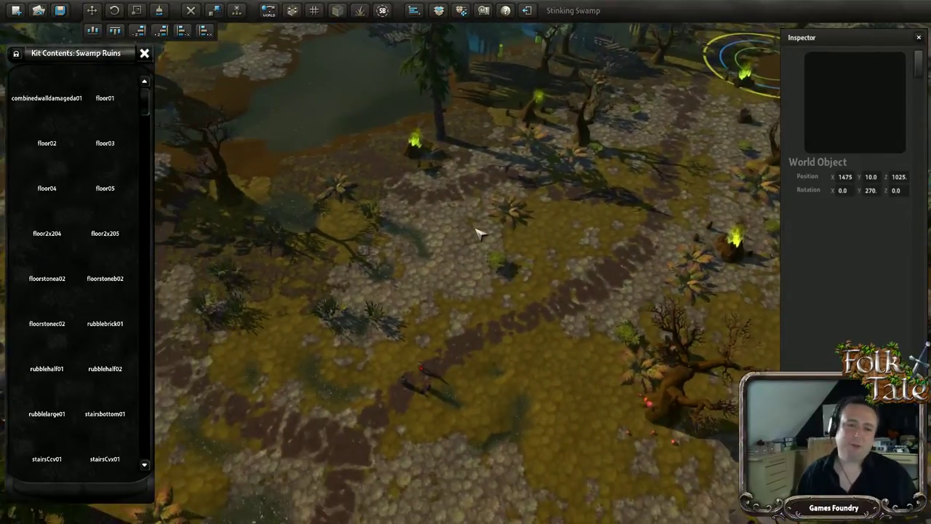
pyautogui.moveTo(452, 288); pyautogui.dragTo(463, 281, button='middle')
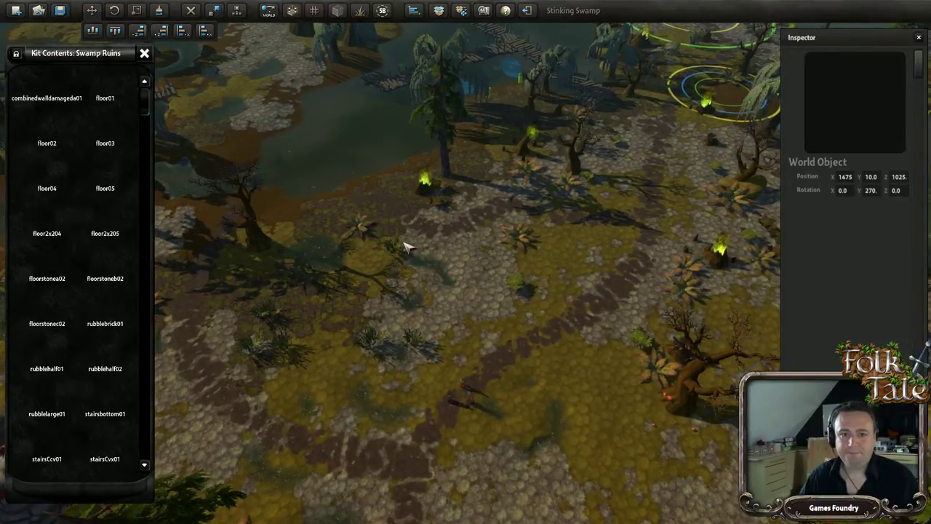
pyautogui.scroll(5, 420, 291)
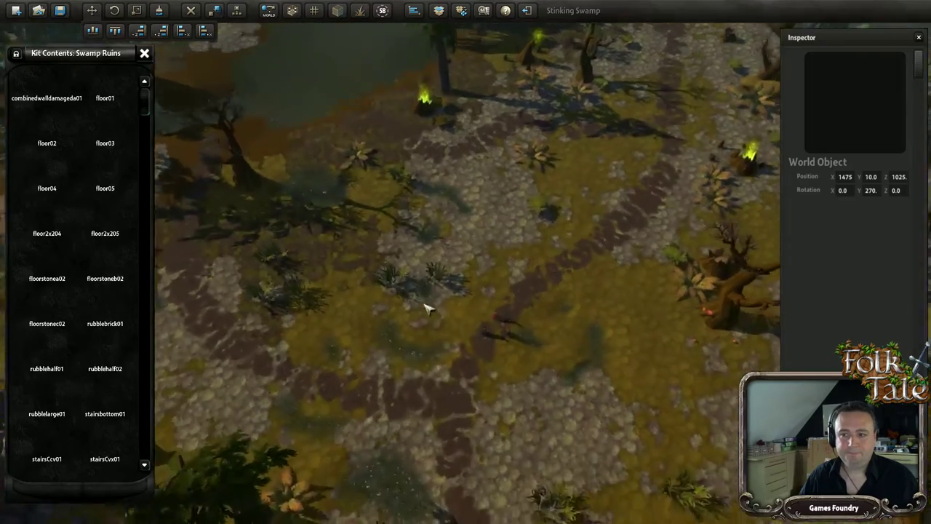
pyautogui.scroll(8, 668, 347)
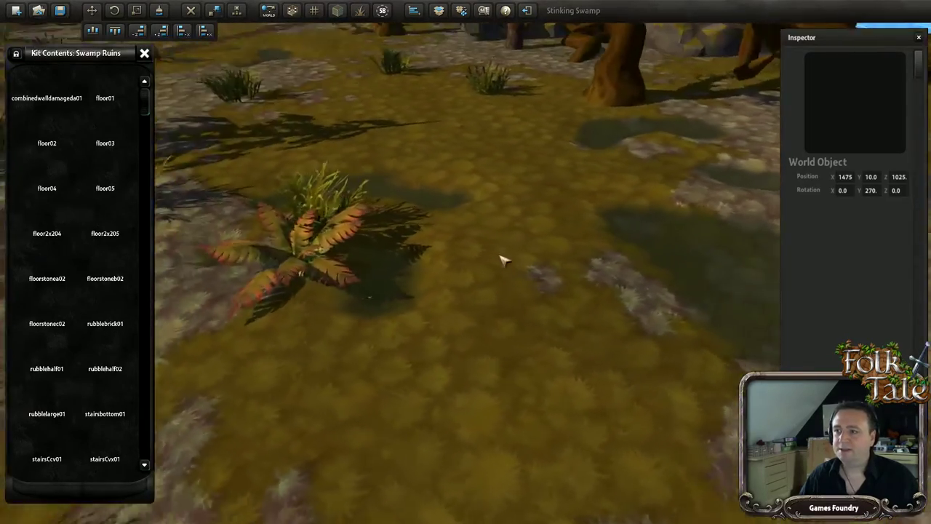
# Select the Ground Water 03 tile near the red-leaved plant and inspect how its puddle blends into the surrounding moss and stone.
pyautogui.moveTo(505, 261); pyautogui.dragTo(438, 262, button='middle')
pyautogui.moveTo(521, 295); pyautogui.dragTo(386, 315, button='middle')
pyautogui.scroll(-5, 436, 322)
pyautogui.click(479, 295)
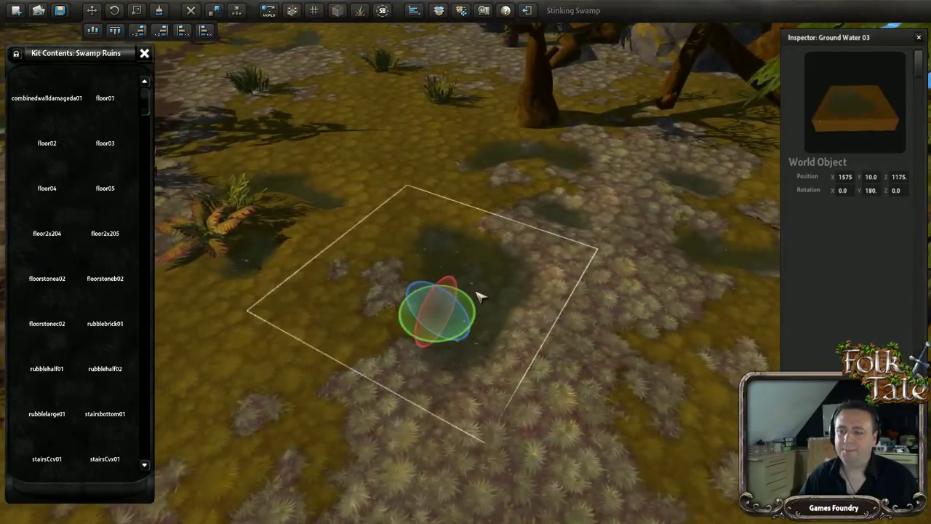
pyautogui.scroll(-4, 430, 313)
pyautogui.scroll(2, 505, 219)
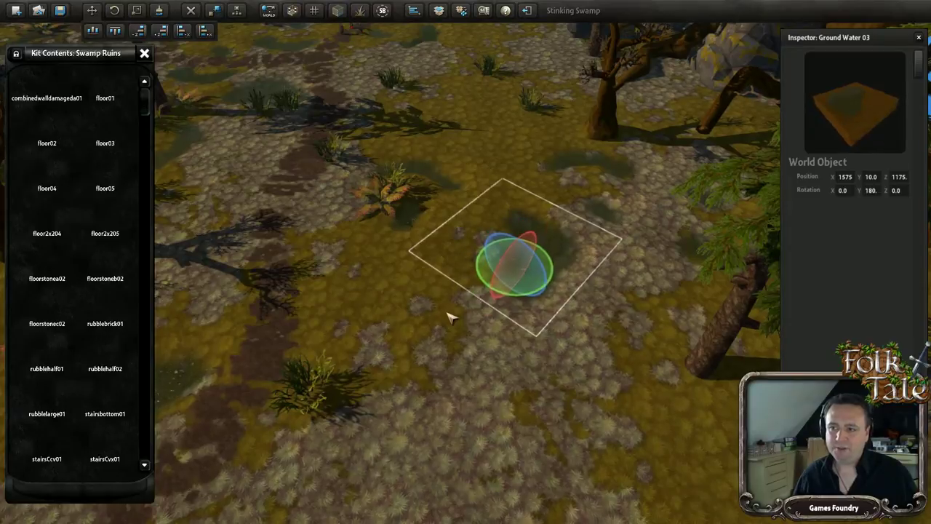
pyautogui.scroll(3, 449, 316)
pyautogui.scroll(3, 446, 314)
pyautogui.scroll(-5, 459, 289)
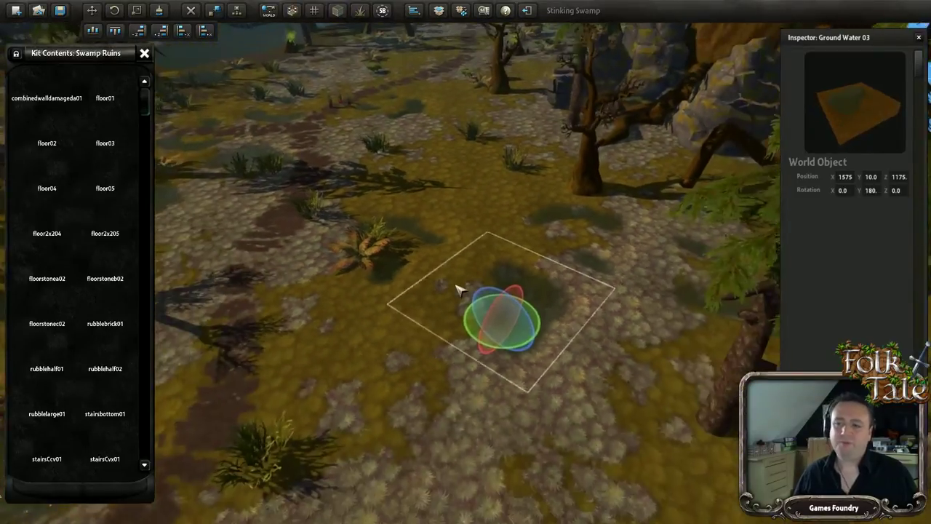
pyautogui.scroll(-2, 451, 204)
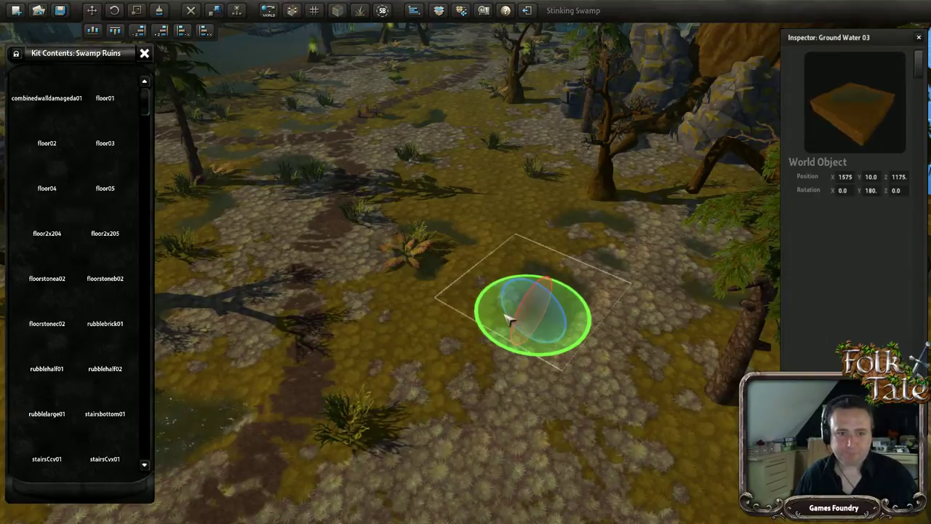
pyautogui.moveTo(414, 273); pyautogui.dragTo(424, 313, button='middle')
pyautogui.scroll(-5, 441, 296)
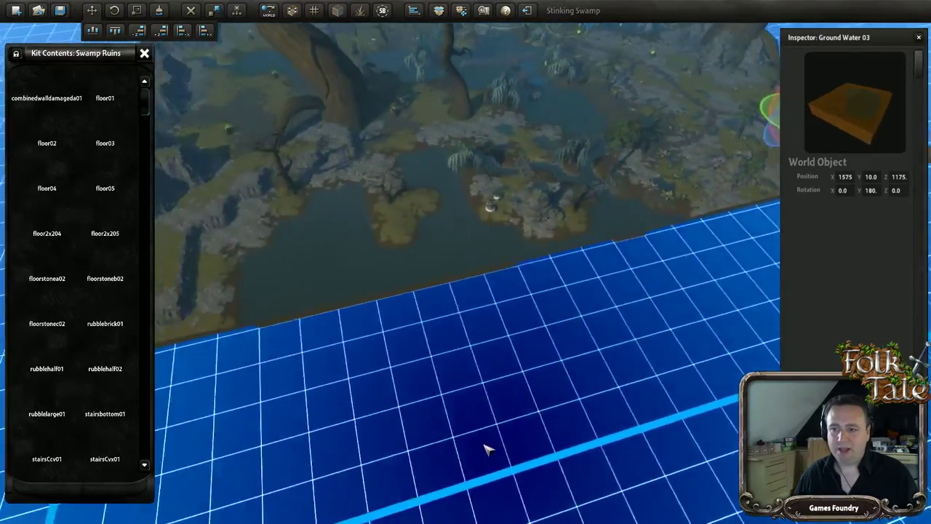
# Survey the waterways, boardwalks and spawnpoint circles from above, starting at the level's outer edge.
pyautogui.press('a')
pyautogui.moveTo(488, 449); pyautogui.dragTo(476, 456, button='right')
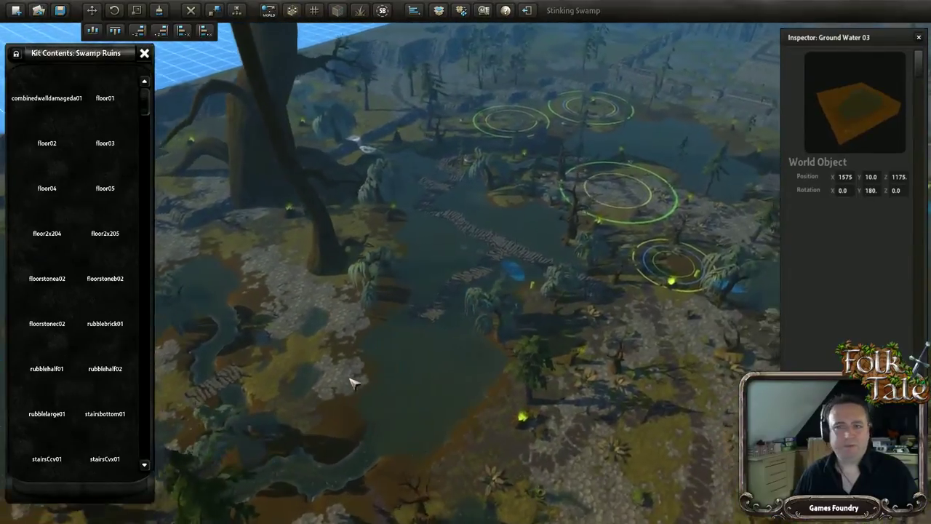
pyautogui.press('d')
pyautogui.press('w')
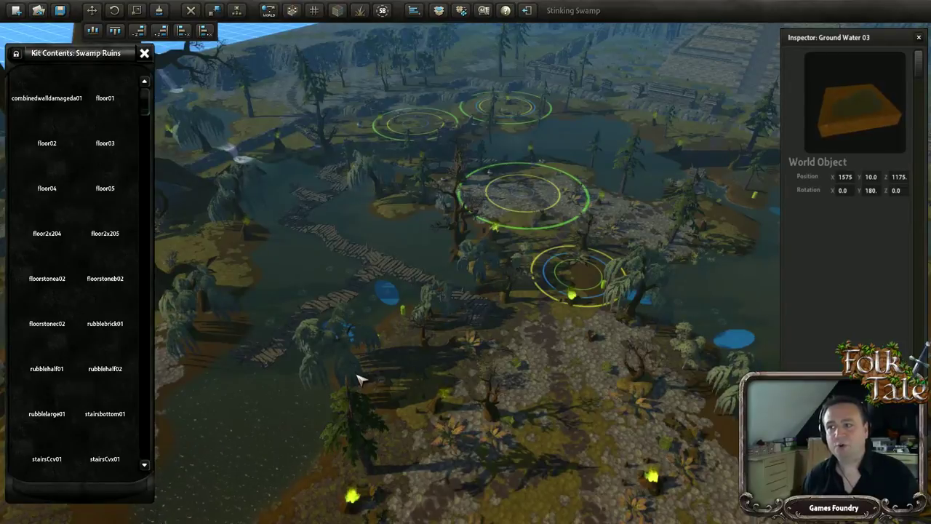
pyautogui.moveTo(357, 411); pyautogui.dragTo(342, 472, button='middle')
pyautogui.press('w')
# Examine the stepped temple's entrance, stairway, torches and terraced stone walls.
pyautogui.press('s')
pyautogui.moveTo(651, 272); pyautogui.dragTo(690, 151, button='middle')
pyautogui.moveTo(416, 309); pyautogui.dragTo(451, 260, button='middle')
pyautogui.press('w')
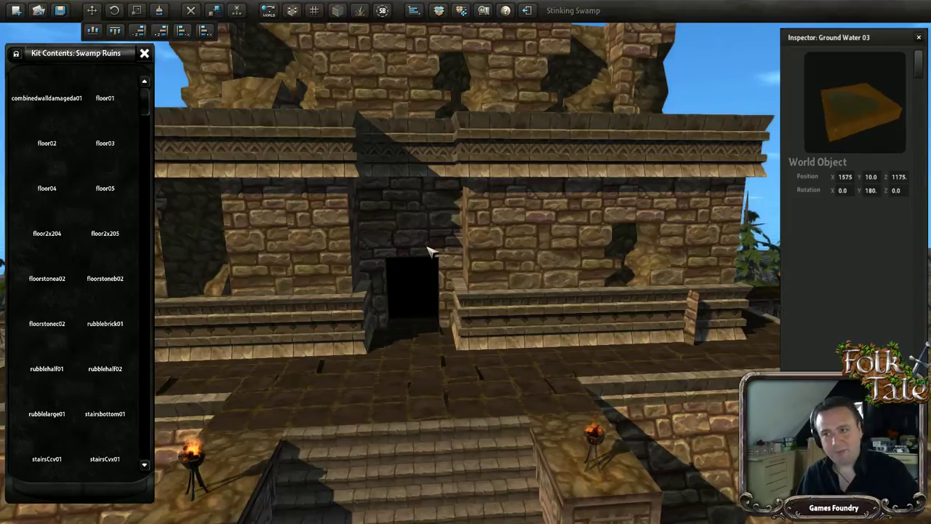
pyautogui.scroll(5, 459, 341)
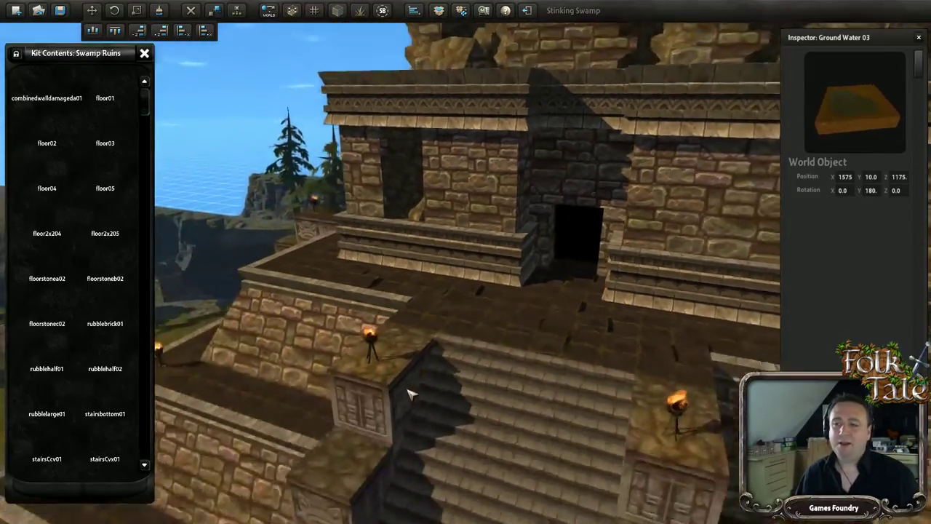
pyautogui.scroll(-5, 411, 394)
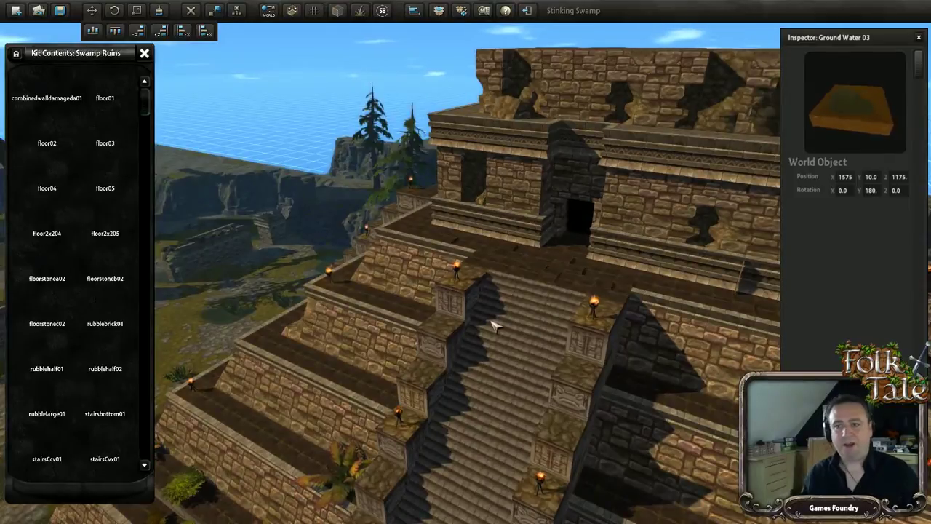
pyautogui.moveTo(534, 351); pyautogui.dragTo(440, 383, button='middle')
pyautogui.press('a')
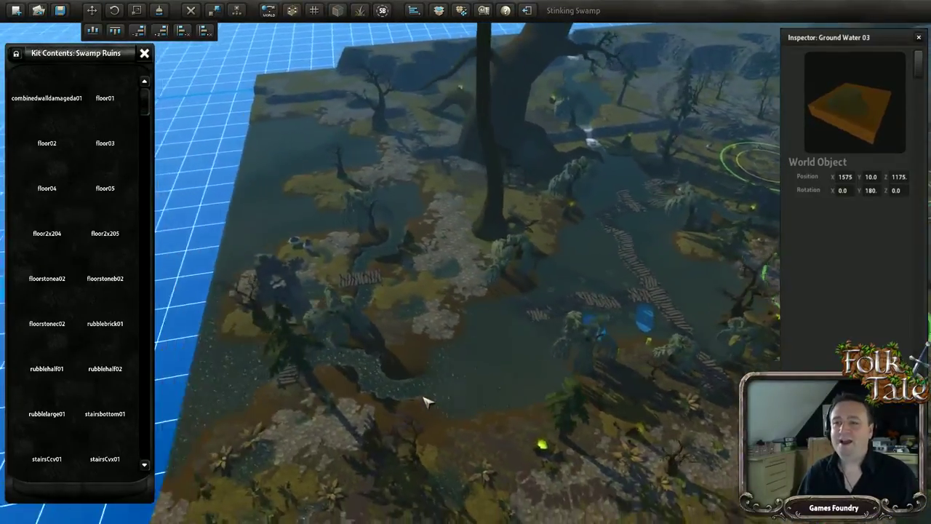
# Select the Ground Base 01 tile on the dirt path and lift it out of the terrain to Y 300.
pyautogui.moveTo(423, 396); pyautogui.dragTo(547, 398, button='middle')
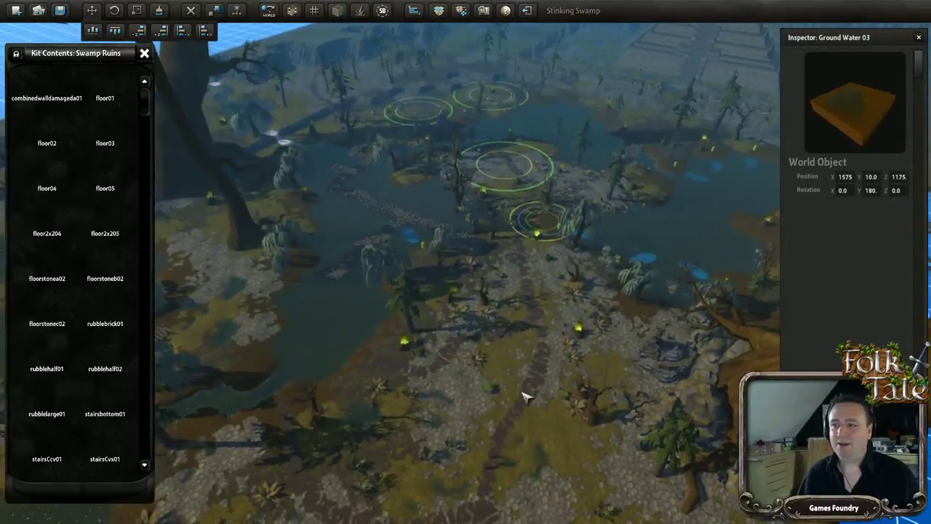
pyautogui.click(528, 393)
pyautogui.moveTo(528, 393); pyautogui.dragTo(556, 164)
pyautogui.moveTo(558, 192); pyautogui.dragTo(558, 243, button='middle')
pyautogui.moveTo(568, 405); pyautogui.dragTo(571, 284)
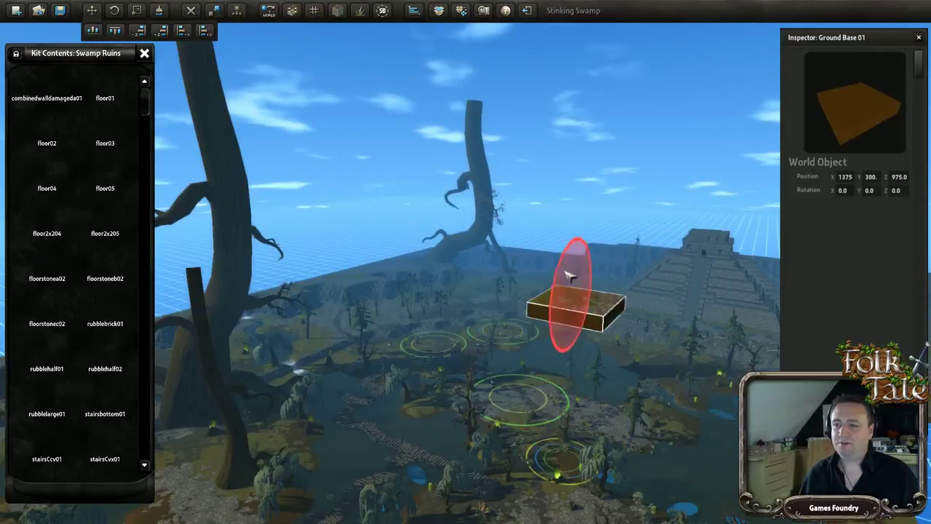
# Inspect the gap in the terrain, lower the Ground Base 01 tile back to Y 10, and clear its selection.
pyautogui.moveTo(576, 235); pyautogui.dragTo(533, 267, button='middle')
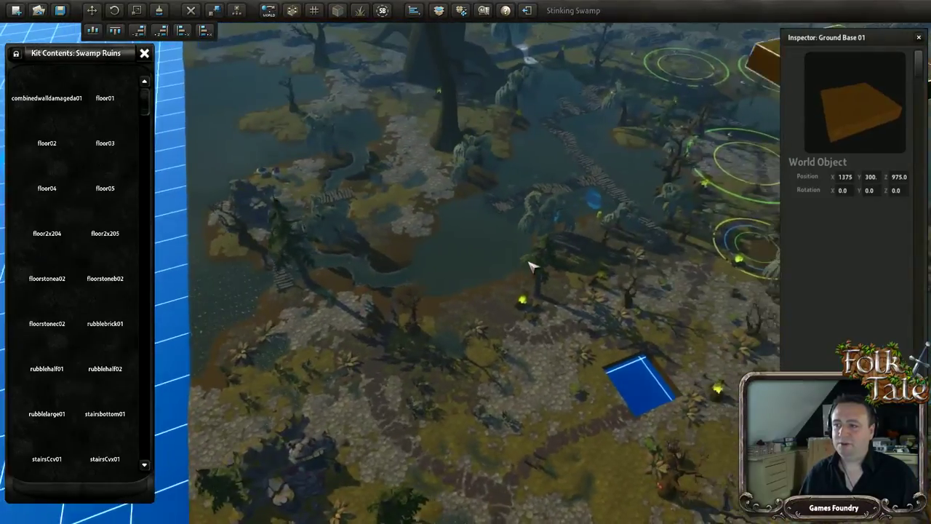
pyautogui.press('d')
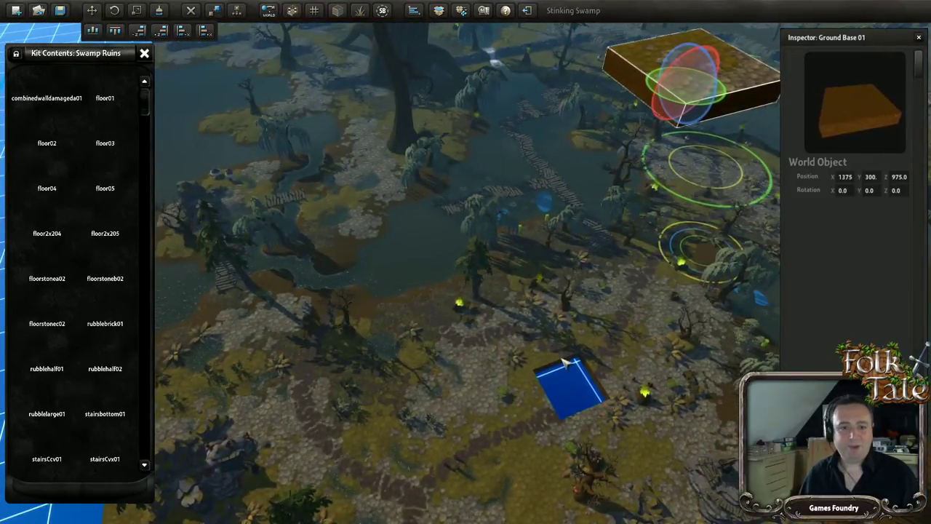
pyautogui.moveTo(646, 165); pyautogui.dragTo(645, 176, button='middle')
pyautogui.moveTo(666, 102); pyautogui.dragTo(571, 424)
pyautogui.moveTo(503, 307); pyautogui.dragTo(503, 244, button='middle')
pyautogui.click(554, 103)
pyautogui.moveTo(448, 274); pyautogui.dragTo(495, 276, button='middle')
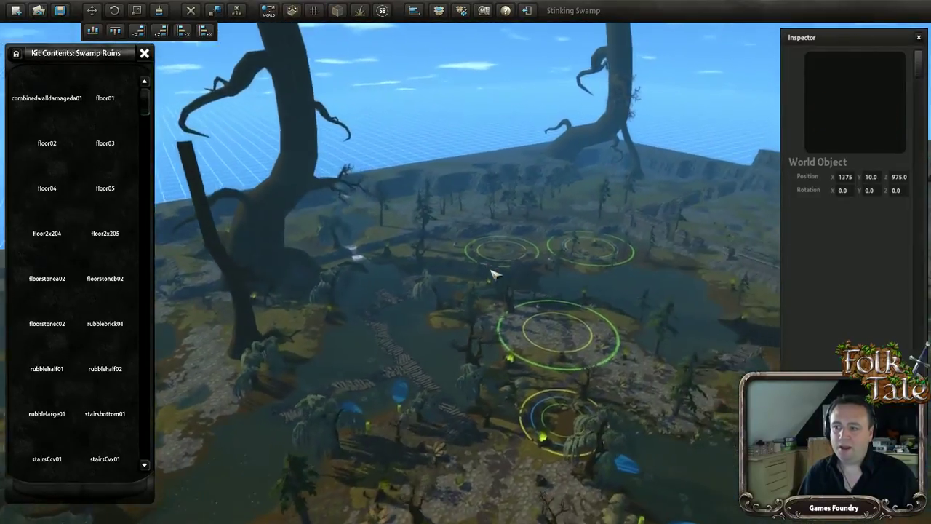
# Examine the lake shore, the ruined boundary walls and the stepped temple behind them.
pyautogui.moveTo(492, 275); pyautogui.dragTo(499, 281, button='right')
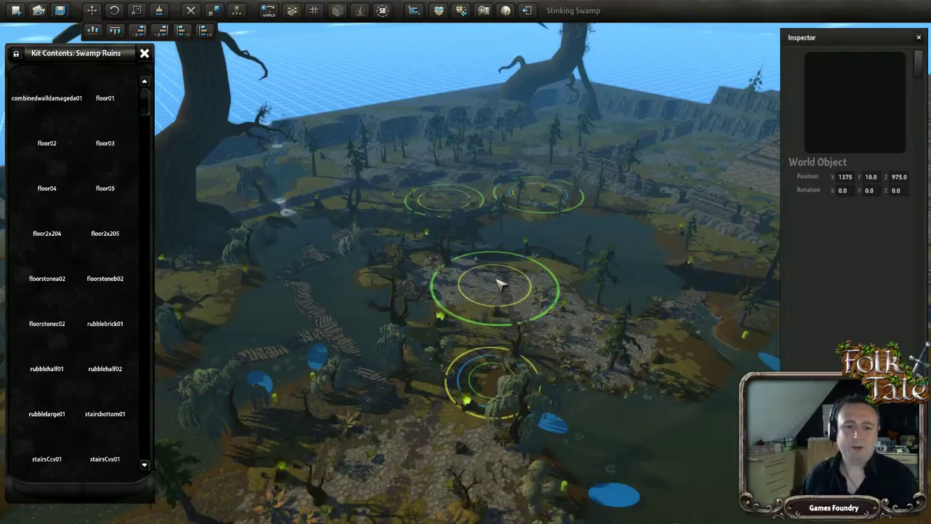
pyautogui.moveTo(463, 305); pyautogui.dragTo(417, 351, button='right')
pyautogui.press('d')
pyautogui.scroll(-4, 421, 349)
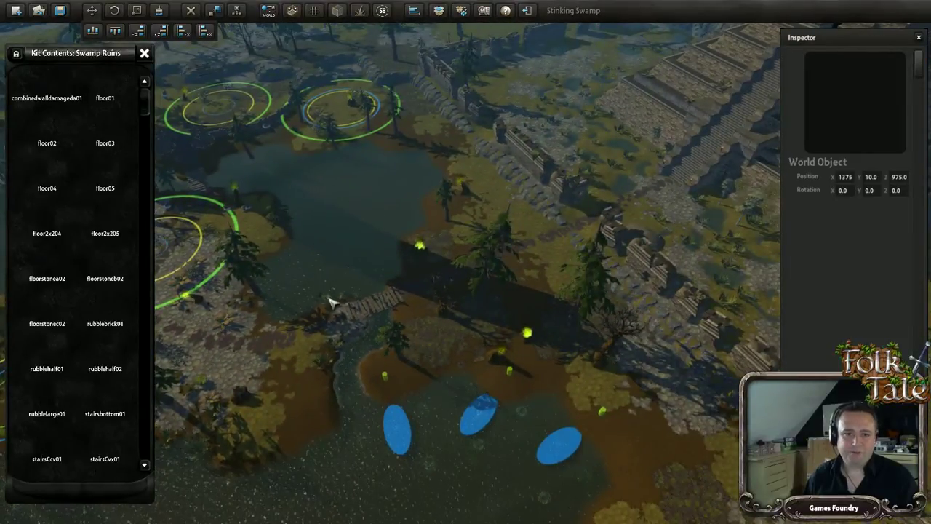
pyautogui.moveTo(392, 324); pyautogui.dragTo(416, 303, button='right')
pyautogui.scroll(2, 414, 303)
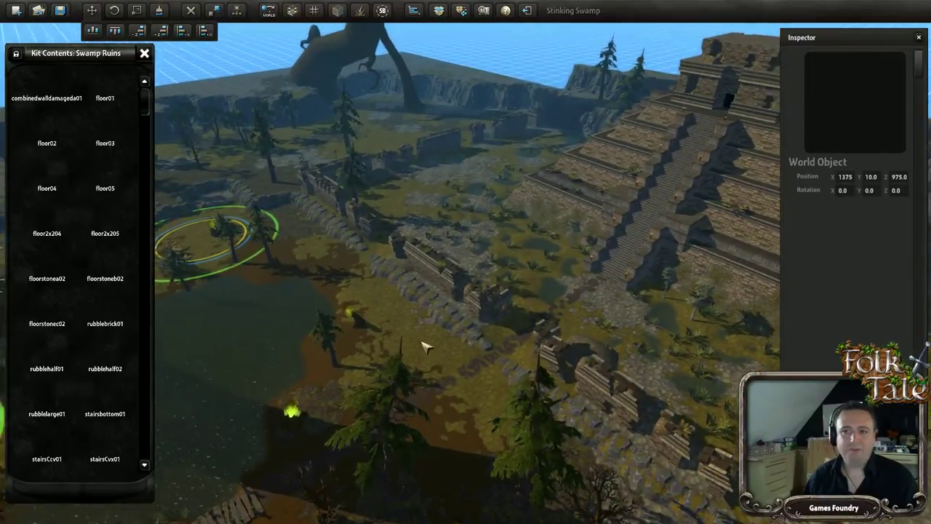
pyautogui.moveTo(426, 347); pyautogui.dragTo(460, 305, button='right')
pyautogui.press('a')
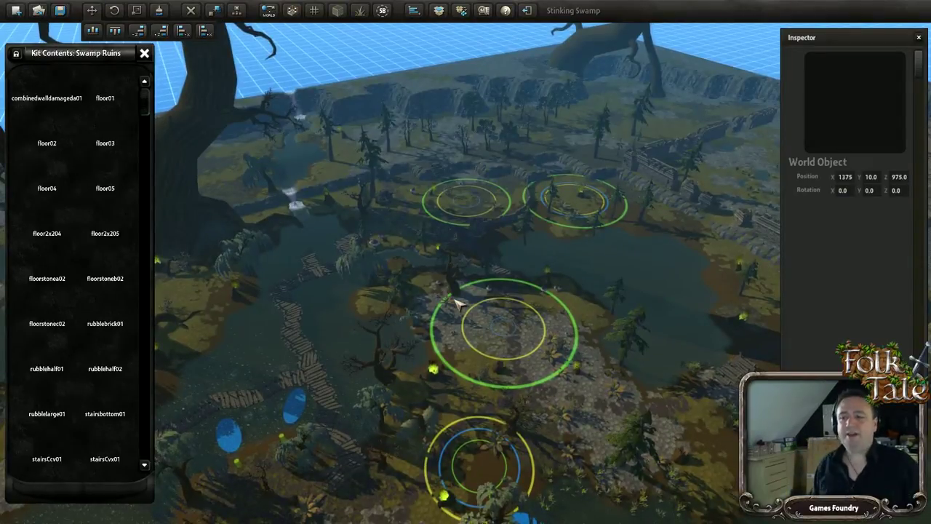
# Survey the spawnpoint circles on the swamp islands from several angles, closing in on the stone-paved central island.
pyautogui.moveTo(495, 245)
pyautogui.mouseDown(button='right')
pyautogui.moveTo(387, 256)
pyautogui.moveTo(483, 251)
pyautogui.mouseUp(button='right')
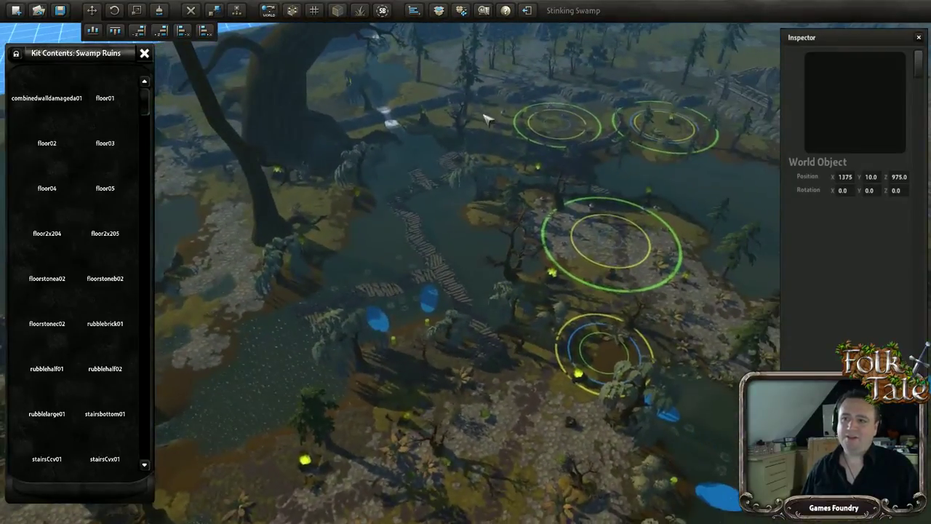
pyautogui.moveTo(378, 233); pyautogui.dragTo(458, 208, button='right')
pyautogui.moveTo(478, 93); pyautogui.dragTo(446, 150, button='right')
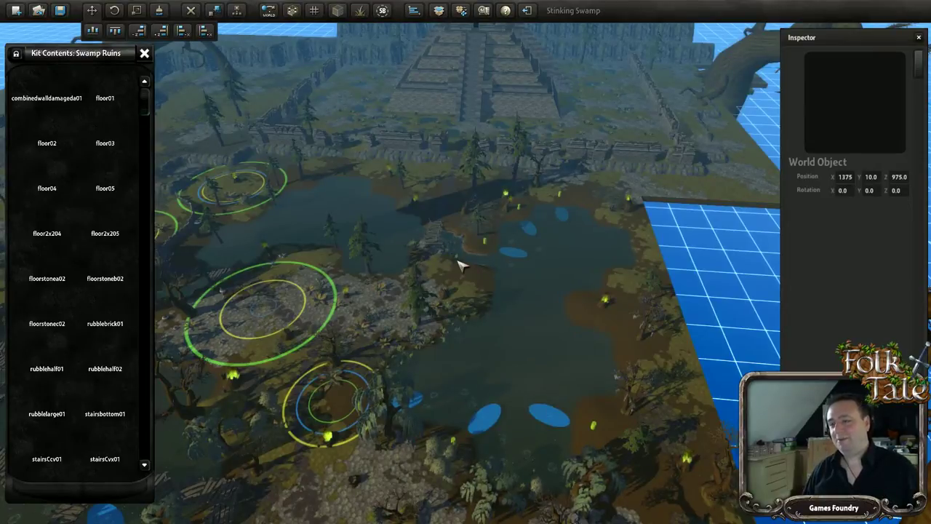
pyautogui.moveTo(523, 279); pyautogui.dragTo(470, 285, button='right')
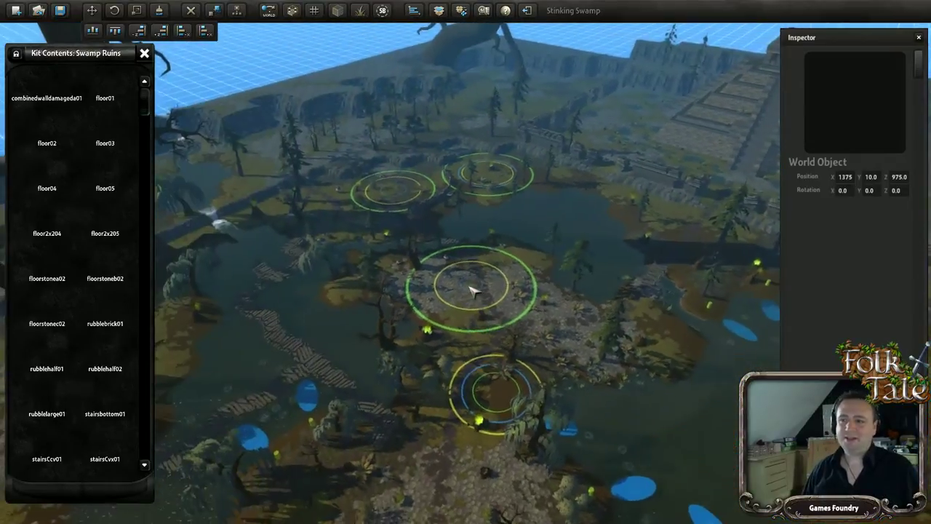
pyautogui.moveTo(468, 331); pyautogui.dragTo(468, 344, button='right')
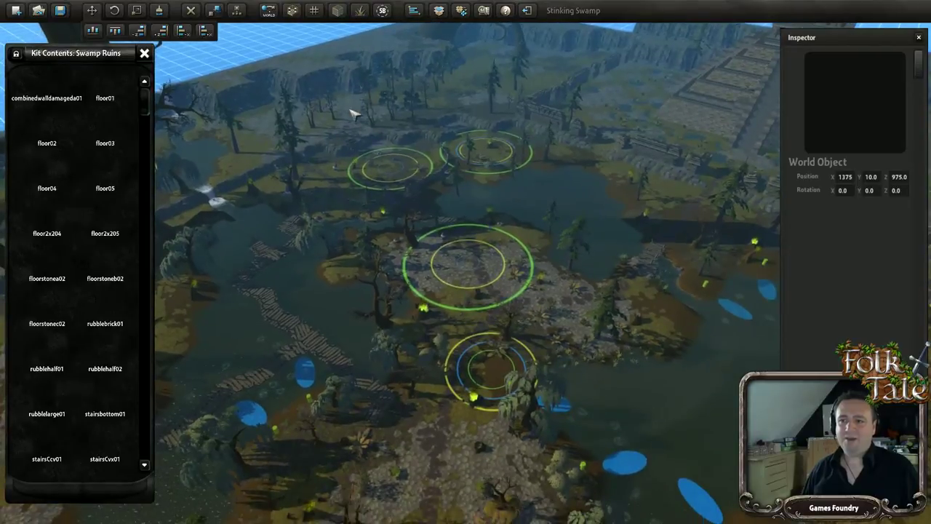
pyautogui.press('w')
pyautogui.moveTo(474, 264); pyautogui.dragTo(441, 274, button='right')
pyautogui.press('d')
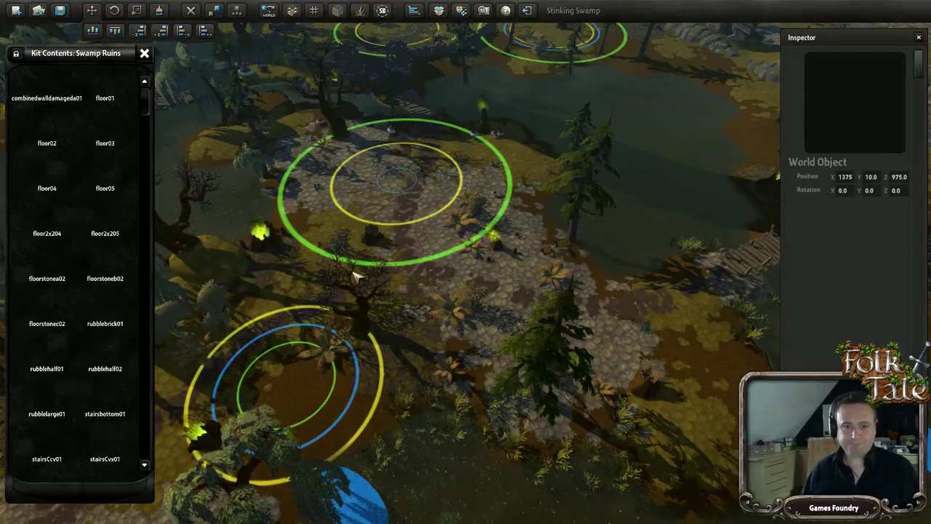
# Survey the spawnpoint circles around the lake and follow the ruined boundary walls towards the stepped temple.
pyautogui.press('a')
pyautogui.scroll(-2, 357, 277)
pyautogui.moveTo(357, 276); pyautogui.dragTo(381, 230, button='middle')
pyautogui.press('w')
pyautogui.moveTo(399, 318); pyautogui.dragTo(398, 281, button='middle')
pyautogui.press('w')
pyautogui.scroll(5, 399, 285)
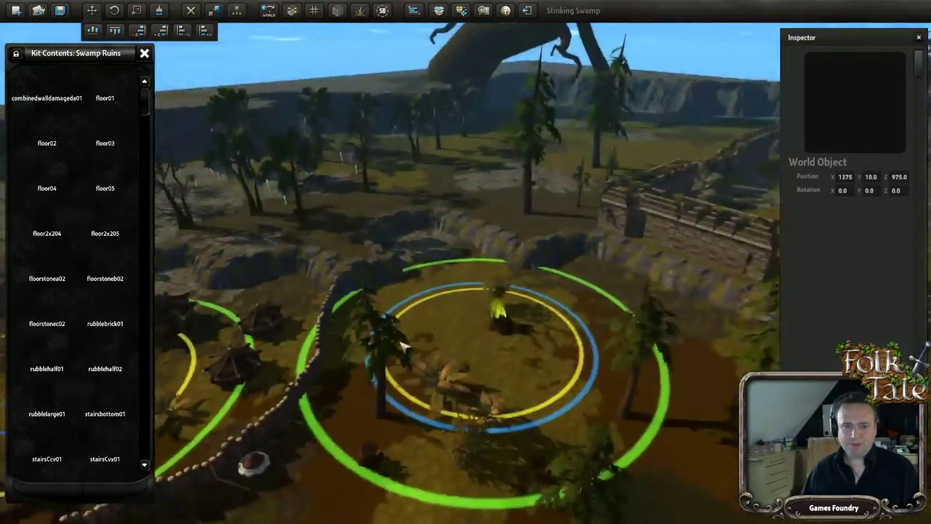
pyautogui.scroll(-1, 390, 376)
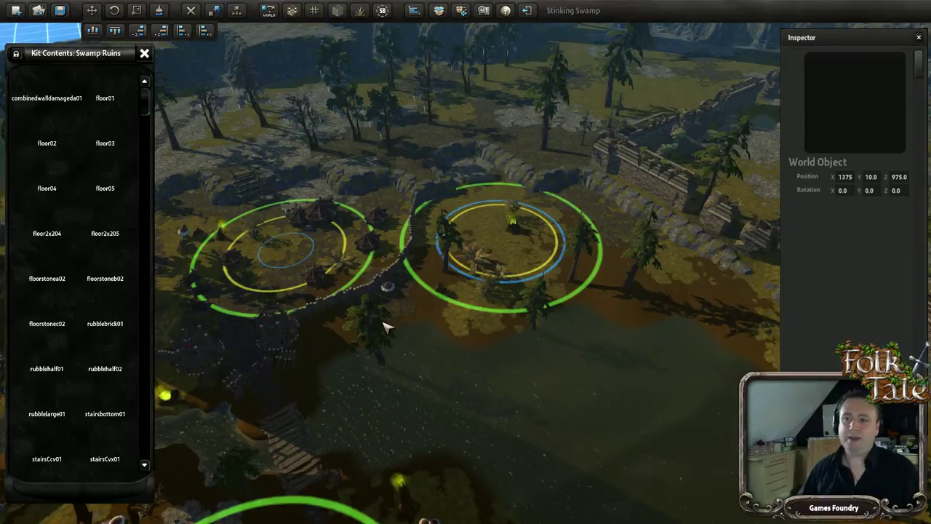
pyautogui.moveTo(376, 395); pyautogui.dragTo(412, 371, button='middle')
pyautogui.press('w')
pyautogui.press('d')
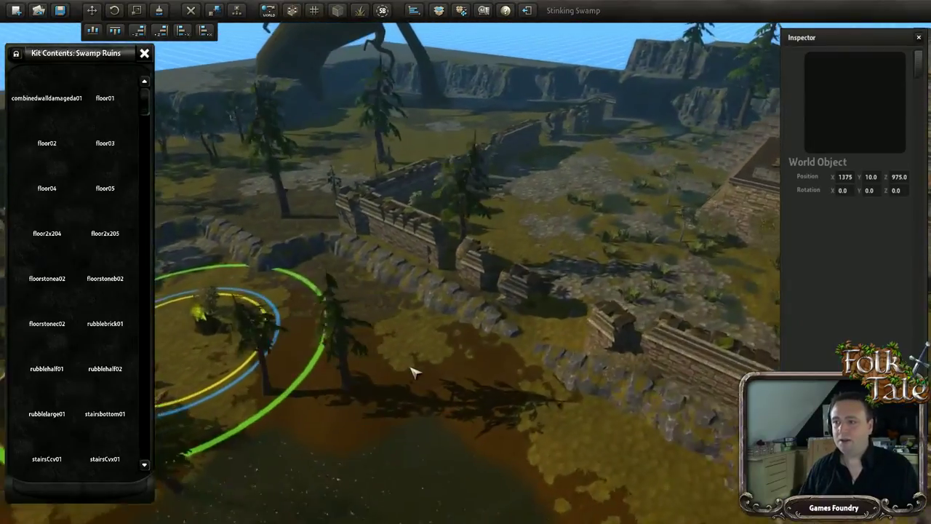
pyautogui.press('d')
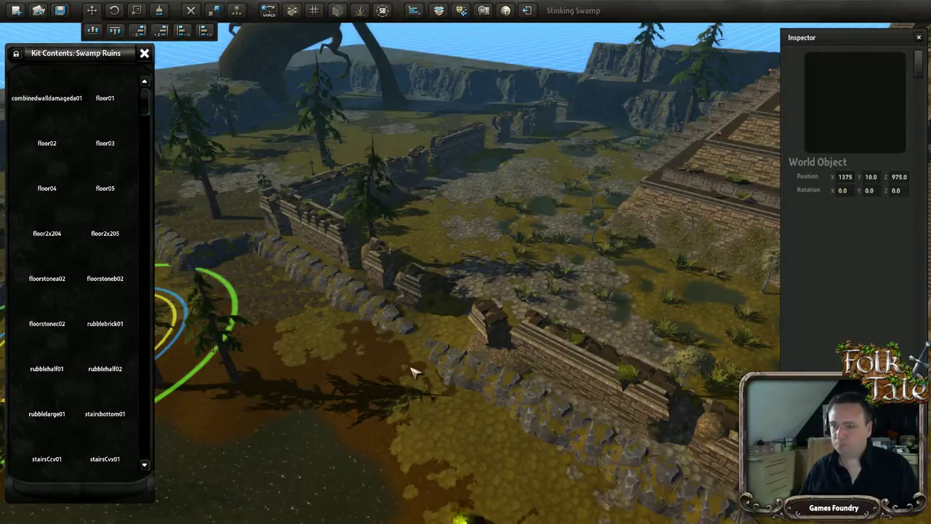
# Copy the two Stairs Straight 01 pieces inside the temple and place the copies beyond the lower landing at Y 100, Z 992.5.
pyautogui.click(523, 246)
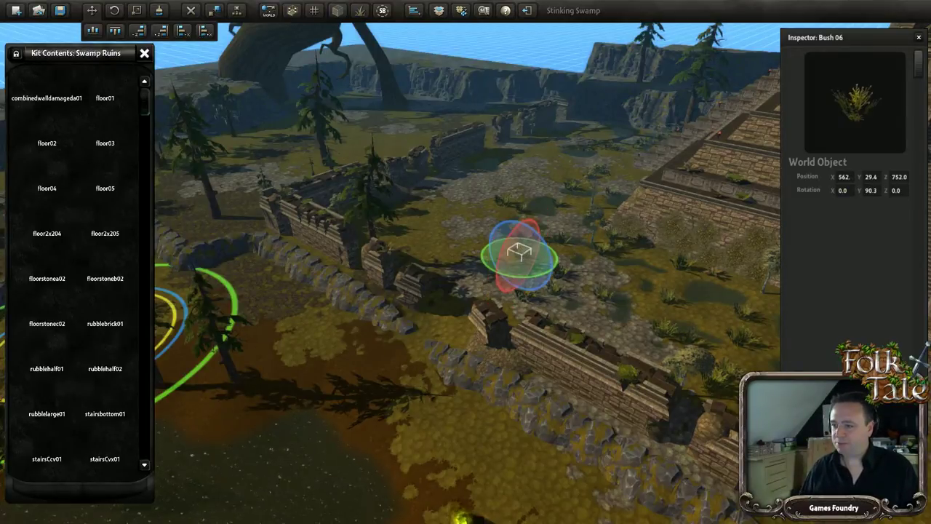
pyautogui.moveTo(432, 327); pyautogui.dragTo(462, 283, button='right')
pyautogui.click(459, 237)
pyautogui.moveTo(459, 237); pyautogui.dragTo(478, 337, button='right')
pyautogui.click(473, 272)
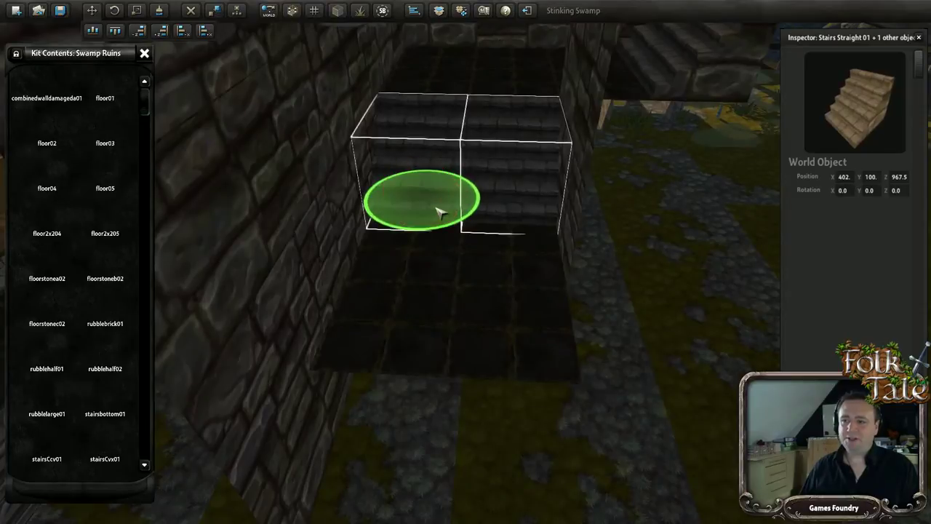
pyautogui.moveTo(451, 304); pyautogui.dragTo(445, 385)
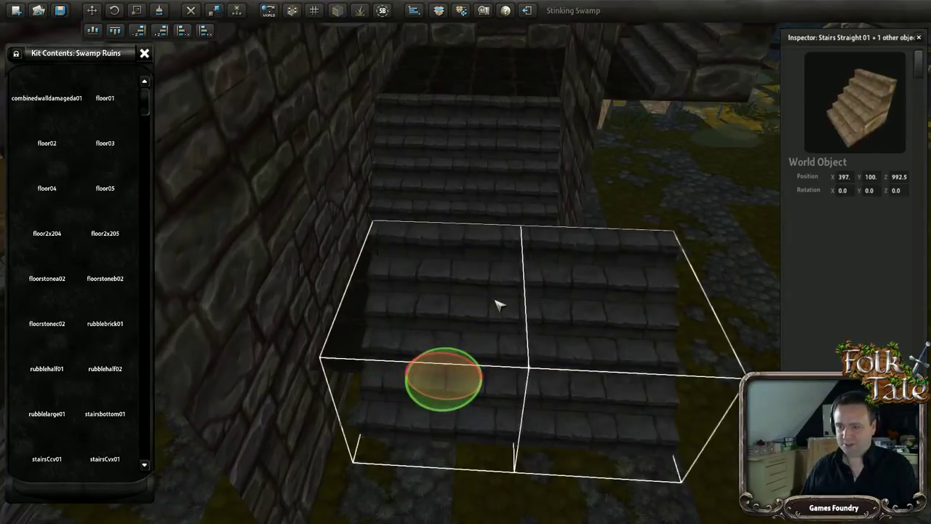
# Turn the copied stairs to a Y rotation of 270 and set them against the landing's side at Y 90, Z 987.5.
pyautogui.moveTo(492, 271); pyautogui.dragTo(407, 280, button='right')
pyautogui.press('Left')
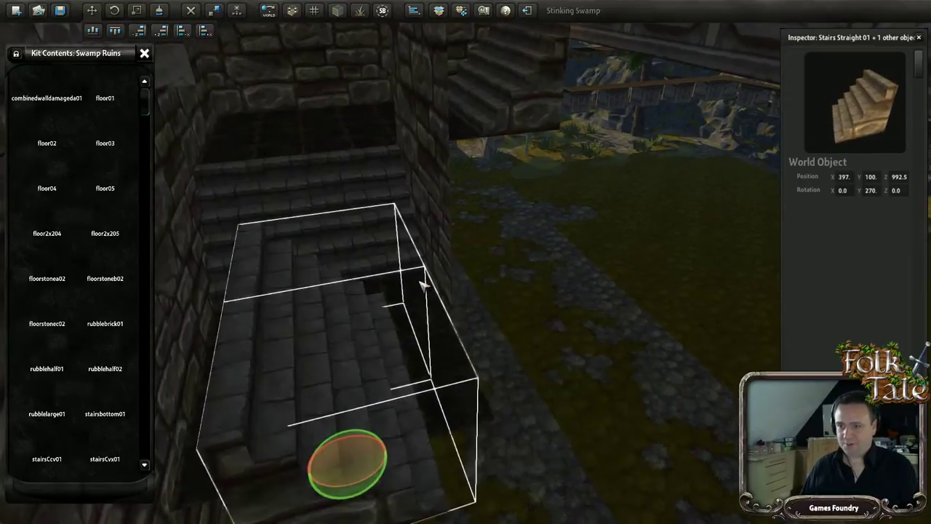
pyautogui.moveTo(500, 291); pyautogui.dragTo(426, 299, button='right')
pyautogui.moveTo(374, 340); pyautogui.dragTo(521, 432)
pyautogui.moveTo(513, 313); pyautogui.dragTo(465, 284, button='right')
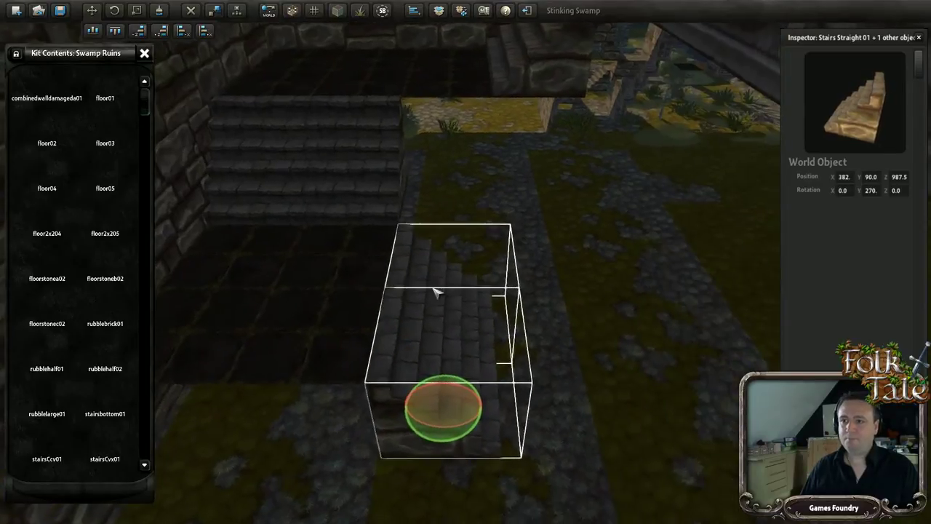
# Copy the landing's four floor tiles and place the copies at the foot of the new stairs at Y 90, Z 977.5.
pyautogui.click(328, 320)
pyautogui.click(339, 275)
pyautogui.keyDown('shift'); pyautogui.click(324, 338); pyautogui.keyUp('shift')
pyautogui.press('a')
pyautogui.keyDown('shift'); pyautogui.click(326, 274); pyautogui.keyUp('shift')
pyautogui.keyDown('shift'); pyautogui.click(358, 329); pyautogui.keyUp('shift')
pyautogui.moveTo(444, 262); pyautogui.dragTo(692, 262)
pyautogui.press('d')
pyautogui.moveTo(692, 262); pyautogui.dragTo(501, 270, button='right')
pyautogui.moveTo(550, 257); pyautogui.dragTo(615, 399)
pyautogui.moveTo(503, 298); pyautogui.dragTo(502, 323, button='right')
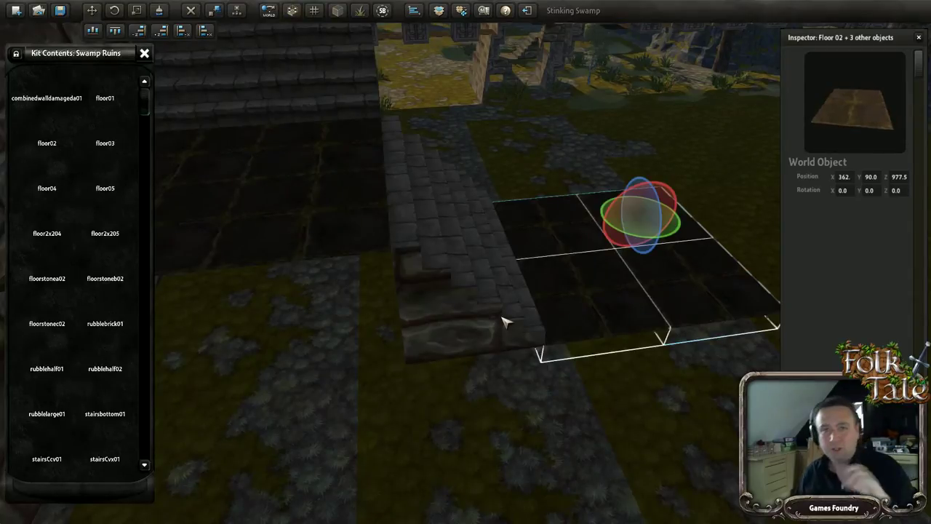
pyautogui.moveTo(521, 289); pyautogui.dragTo(470, 325, button='right')
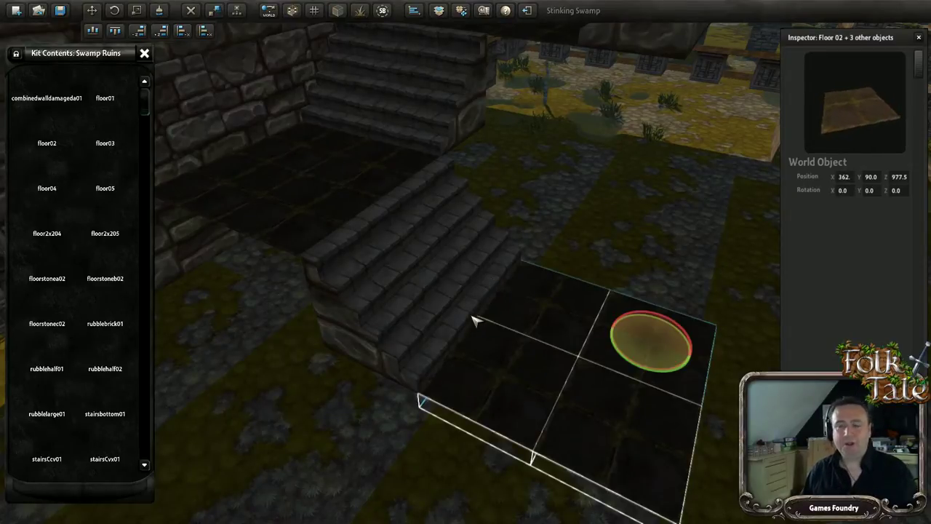
pyautogui.moveTo(455, 335); pyautogui.dragTo(443, 357, button='middle')
# Try turning a Wall Tall 2X2 Plane 02 panel around the wall corner beside the stairs.
pyautogui.click(376, 254)
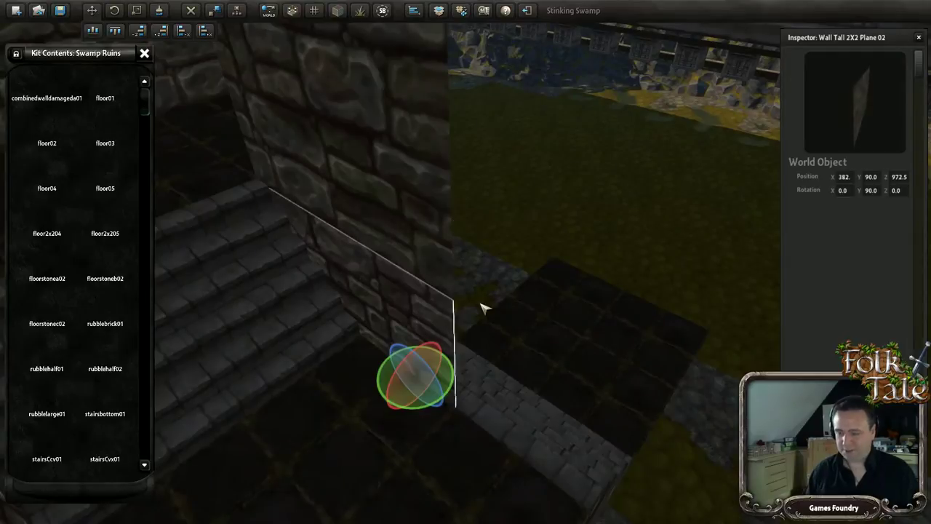
pyautogui.press('r')
pyautogui.press('Right')
pyautogui.press('Up')
pyautogui.press('Left')
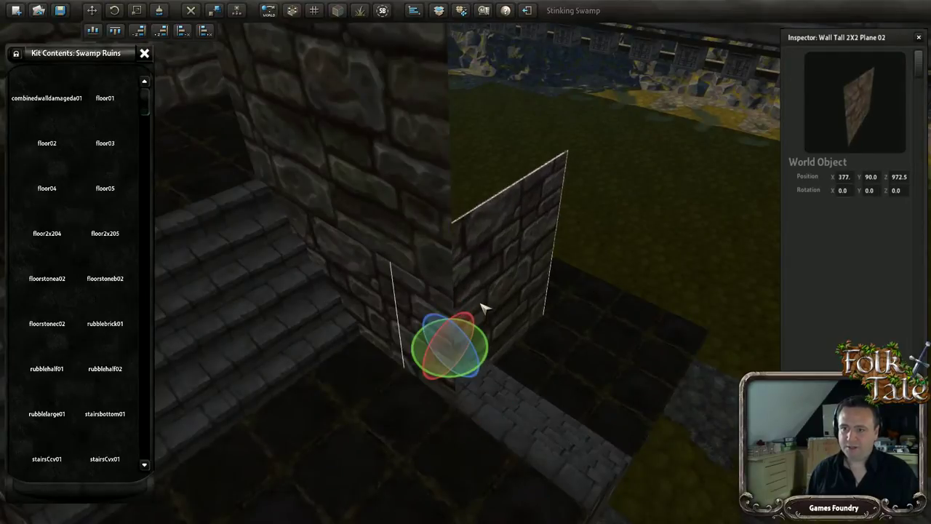
pyautogui.press('Delete')
# Delete the upper and lower Wall Tall 2X2 Plane 02 panels beside the stairs.
pyautogui.moveTo(480, 304); pyautogui.dragTo(477, 351, button='middle')
pyautogui.scroll(-3, 394, 321)
pyautogui.click(409, 317)
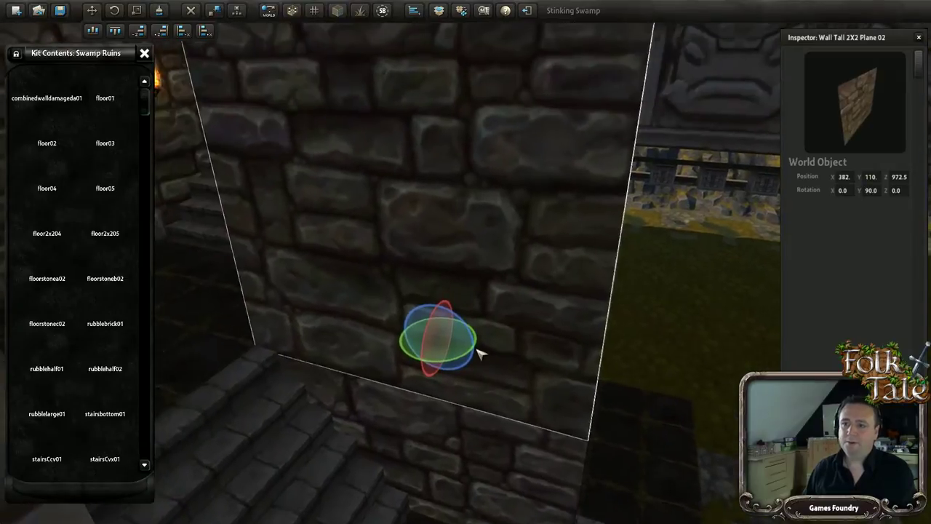
pyautogui.press('Delete')
pyautogui.click(472, 448)
pyautogui.press('Delete')
# Place a Wall Full Plane A 02 panel from the temple interior beside the stairs at Y 110, Z 967.5.
pyautogui.moveTo(470, 447); pyautogui.dragTo(533, 349, button='middle')
pyautogui.click(328, 264)
pyautogui.click(480, 231)
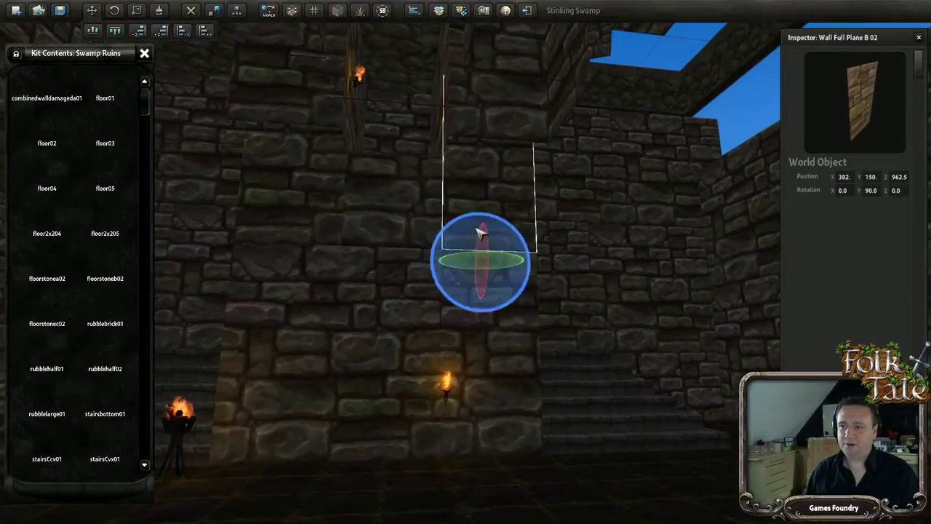
pyautogui.moveTo(486, 374); pyautogui.dragTo(613, 428, button='middle')
pyautogui.moveTo(308, 275); pyautogui.dragTo(636, 374)
pyautogui.moveTo(520, 405); pyautogui.dragTo(595, 450, button='middle')
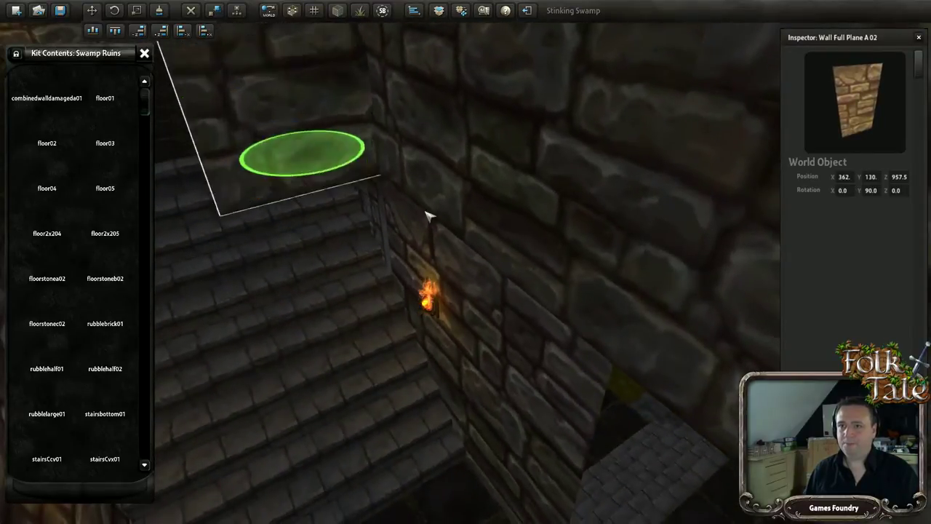
pyautogui.press('pagedown')
pyautogui.moveTo(508, 260); pyautogui.dragTo(427, 264, button='middle')
pyautogui.moveTo(426, 264); pyautogui.dragTo(558, 192, button='right')
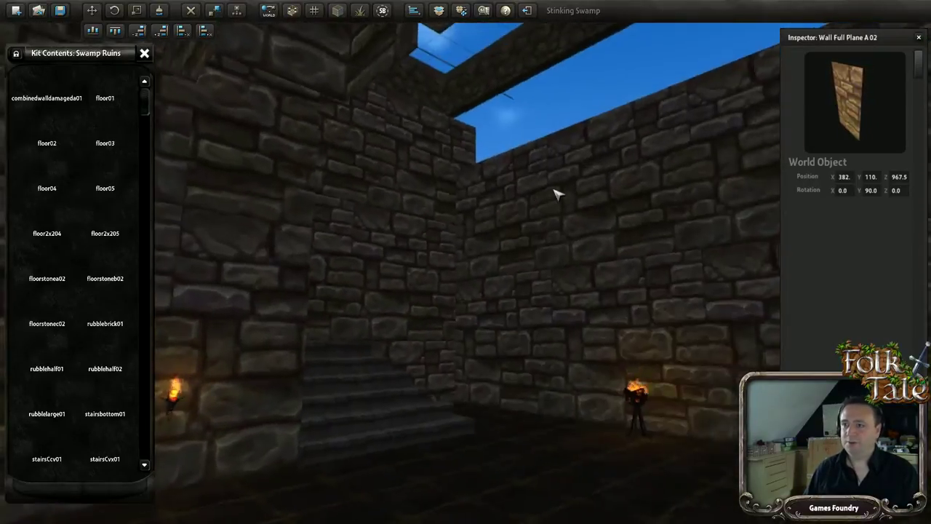
pyautogui.click(445, 147)
pyautogui.moveTo(422, 192); pyautogui.dragTo(387, 177, button='right')
pyautogui.click(387, 176)
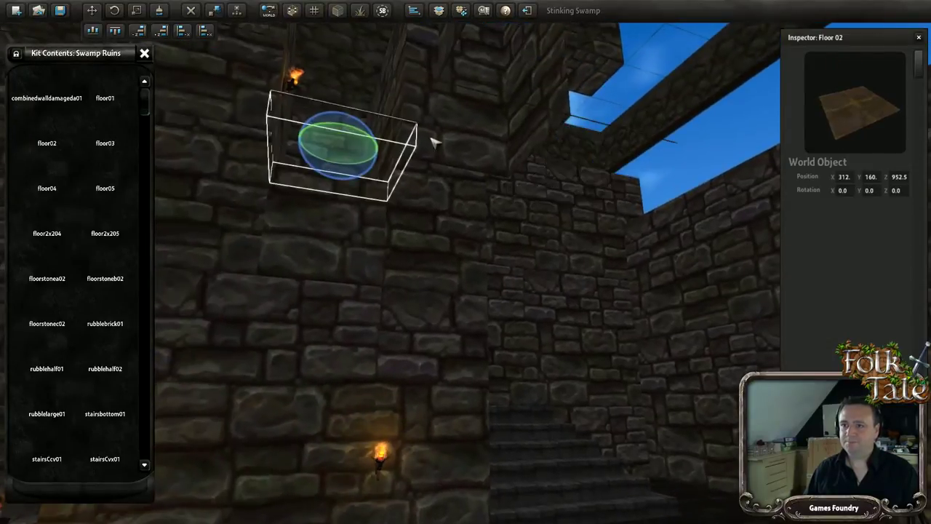
pyautogui.moveTo(446, 133); pyautogui.dragTo(376, 187, button='right')
pyautogui.click(340, 195)
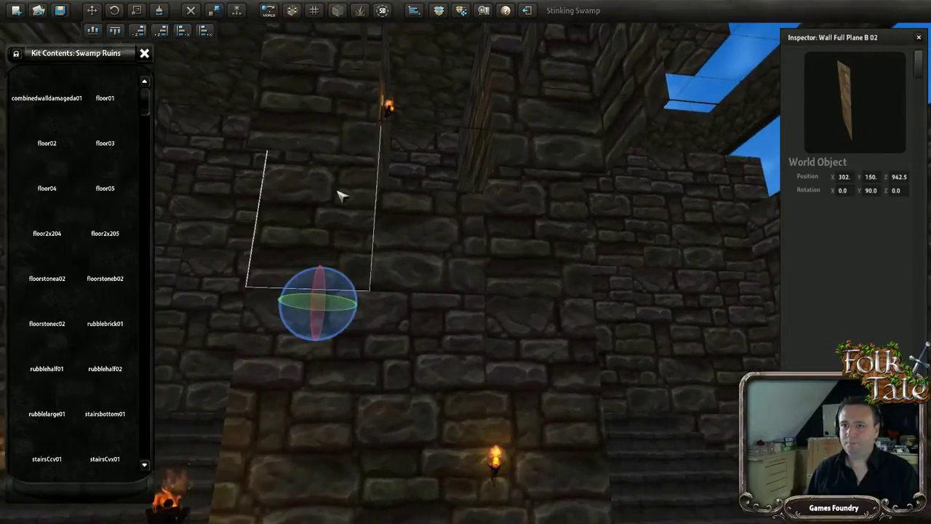
pyautogui.click(438, 253)
pyautogui.moveTo(438, 254); pyautogui.dragTo(516, 366, button='right')
pyautogui.moveTo(269, 163); pyautogui.dragTo(643, 333)
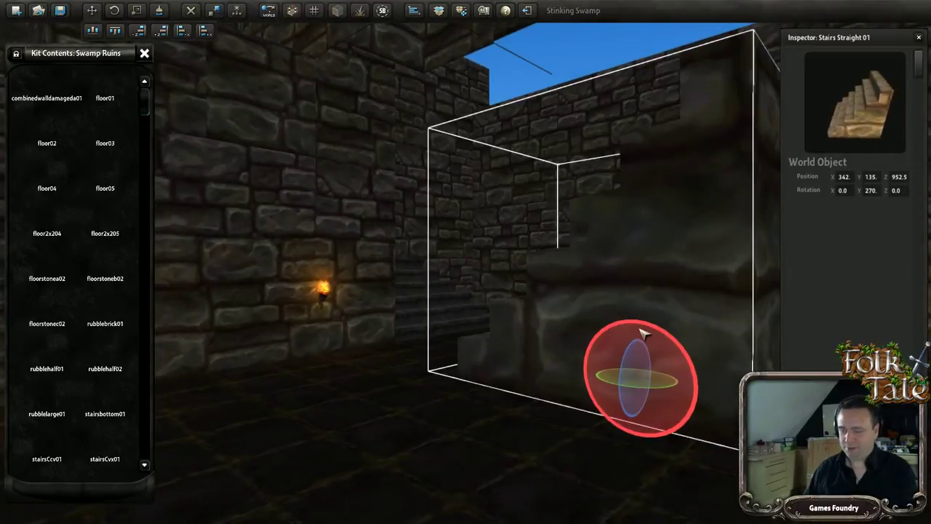
pyautogui.press('Delete')
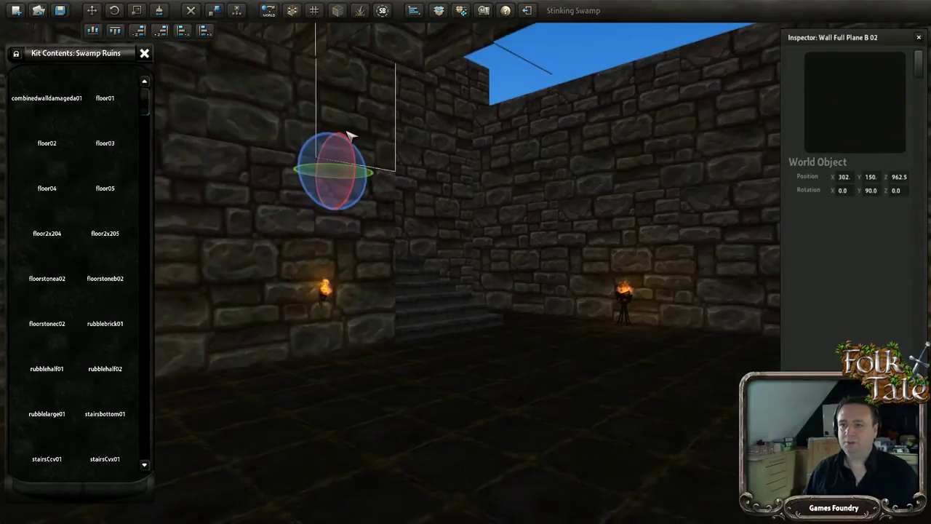
# Check the pieces of the temple's interior walls to identify a matching full wall panel.
pyautogui.moveTo(437, 178); pyautogui.dragTo(443, 214, button='right')
pyautogui.click(357, 152)
pyautogui.click(466, 266)
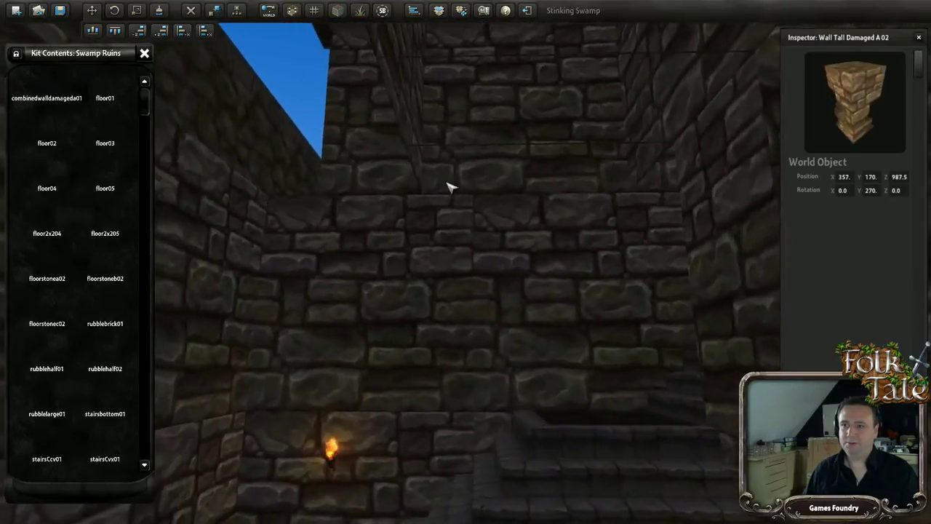
pyautogui.click(472, 158)
pyautogui.click(497, 223)
pyautogui.click(357, 216)
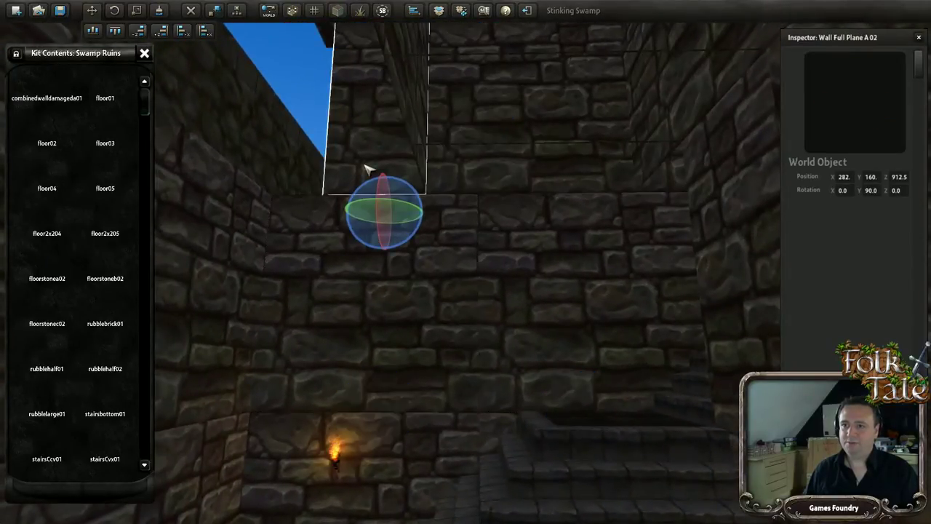
pyautogui.moveTo(367, 168); pyautogui.dragTo(453, 218, button='right')
pyautogui.click(522, 208)
pyautogui.moveTo(522, 208); pyautogui.dragTo(418, 224, button='right')
pyautogui.click(511, 229)
pyautogui.click(412, 208)
pyautogui.click(437, 218)
# Add a Wall Full Plane A 02 panel under the one beside the stairs and lower it to Y 90.
pyautogui.moveTo(546, 268); pyautogui.dragTo(515, 318, button='right')
pyautogui.click(466, 280)
pyautogui.click(449, 250)
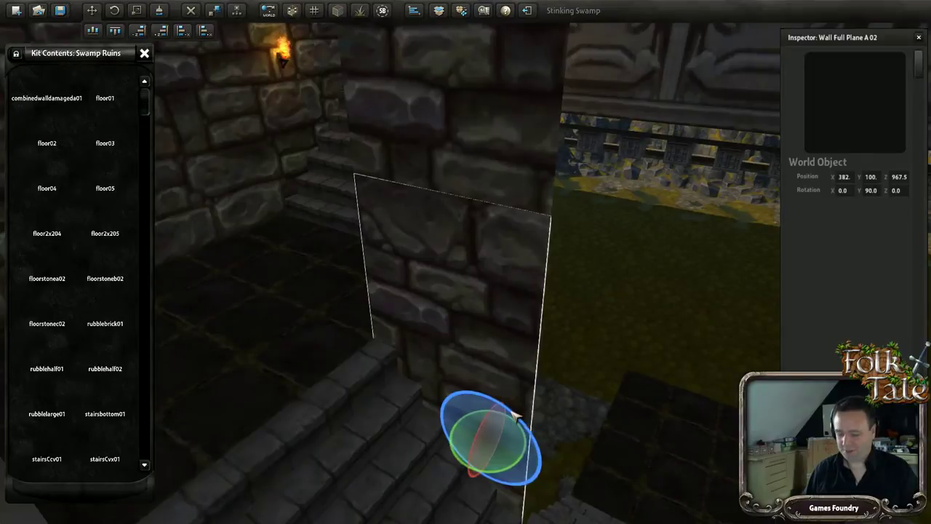
pyautogui.press('pagedown')
pyautogui.moveTo(591, 329); pyautogui.dragTo(548, 304, button='right')
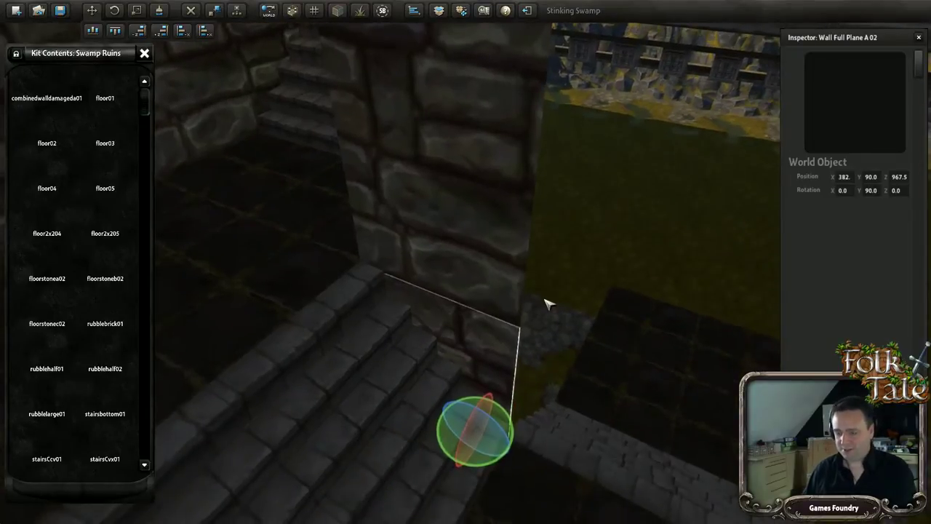
# Duplicate the two stacked Wall Full Plane A 02 panels and rotate the copies to form the corner next to the stairs.
pyautogui.moveTo(603, 349); pyautogui.dragTo(457, 308, button='right')
pyautogui.keyDown('shift'); pyautogui.click(456, 309); pyautogui.keyUp('shift')
pyautogui.hotkey('ctrl', 'd')
pyautogui.press('r')
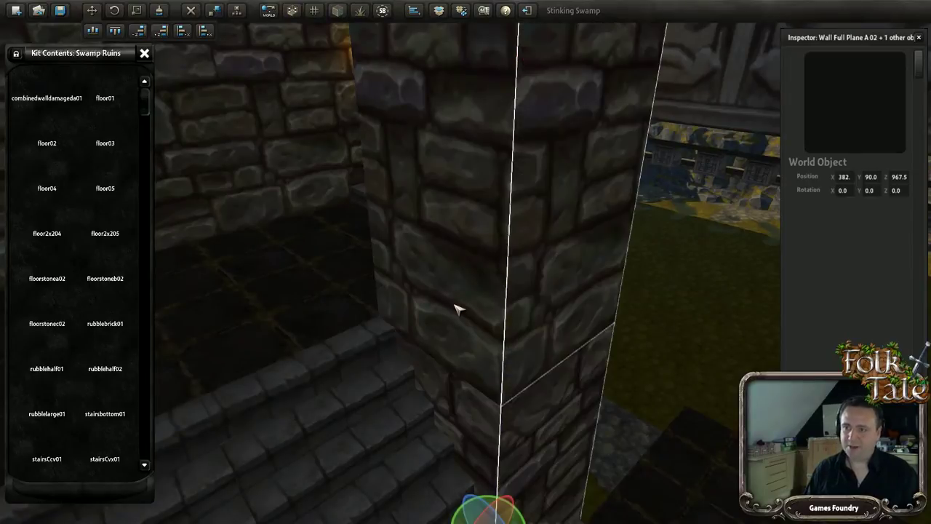
pyautogui.moveTo(509, 309); pyautogui.dragTo(528, 314, button='right')
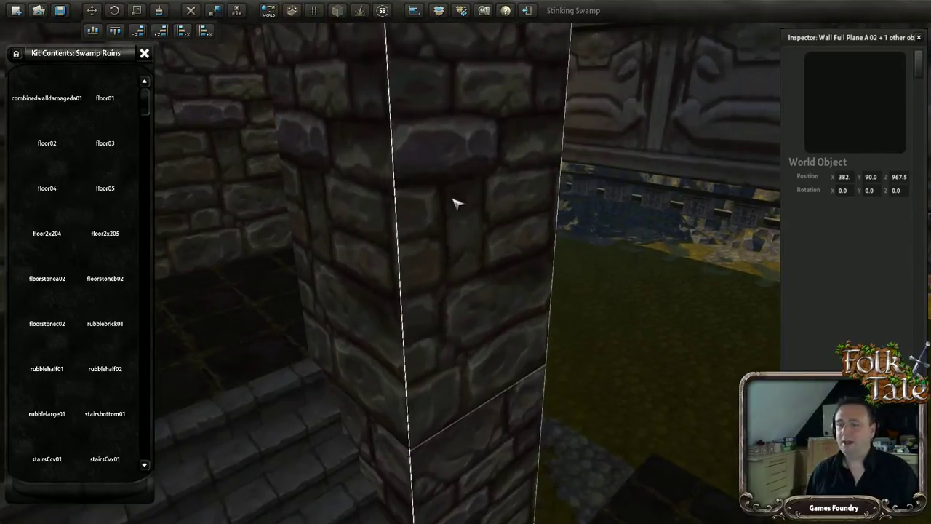
# Examine the new wall corner and the surrounding temple walls from several angles.
pyautogui.click(677, 311)
pyautogui.moveTo(426, 272); pyautogui.dragTo(344, 232, button='right')
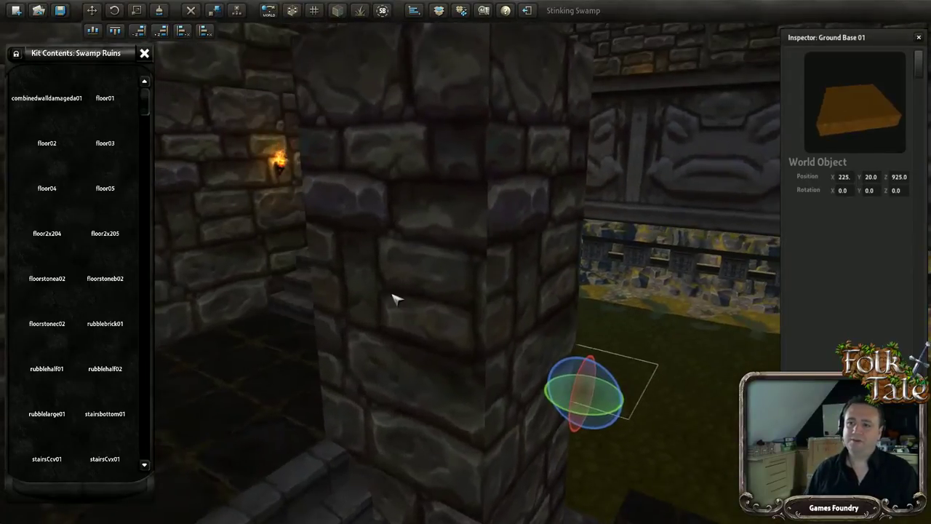
pyautogui.moveTo(430, 327); pyautogui.dragTo(491, 302, button='right')
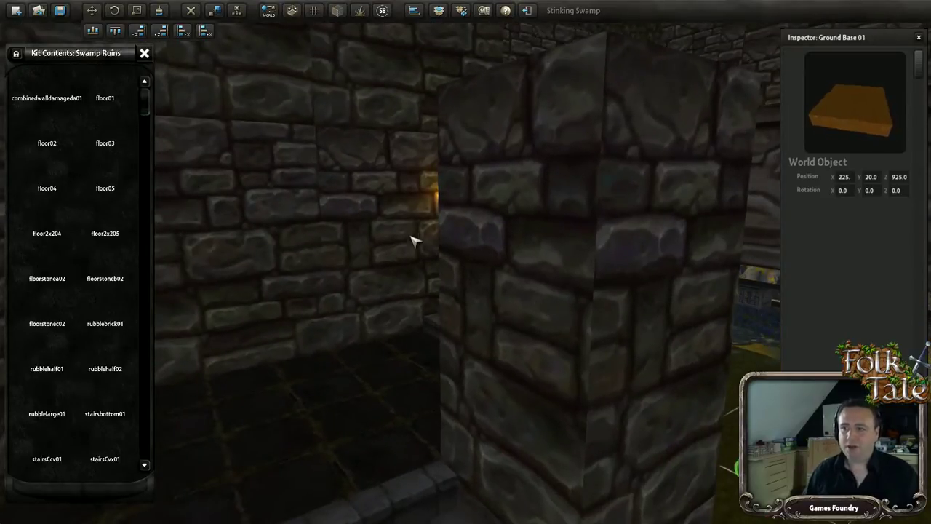
pyautogui.moveTo(434, 340); pyautogui.dragTo(475, 356, button='right')
pyautogui.moveTo(411, 314); pyautogui.dragTo(449, 325, button='right')
pyautogui.click(347, 311)
pyautogui.moveTo(346, 312); pyautogui.dragTo(492, 298, button='right')
# Place a Wall Tall 2X2 Plane 02 panel on the corner's outer face at X 377, Y 95, Z 967.5.
pyautogui.click(492, 298)
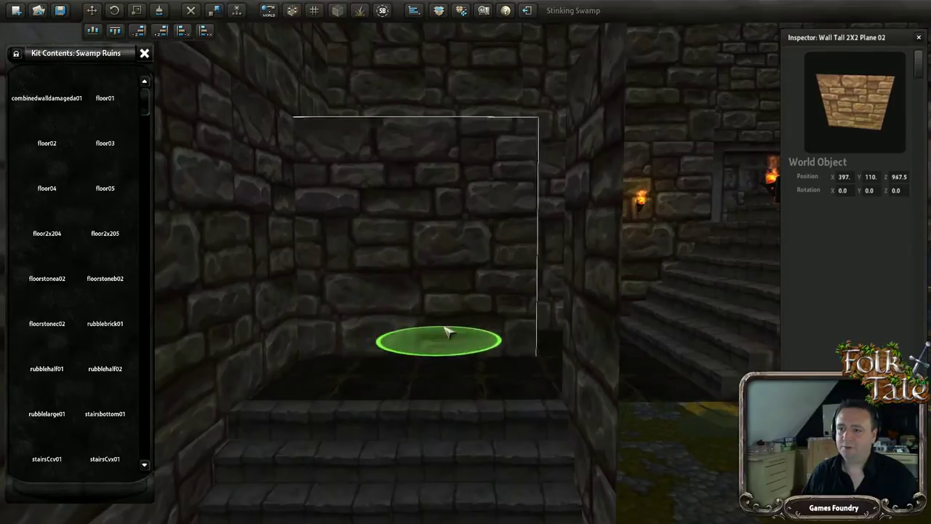
pyautogui.moveTo(444, 328); pyautogui.dragTo(617, 453)
pyautogui.moveTo(553, 397); pyautogui.dragTo(569, 401, button='middle')
pyautogui.moveTo(414, 386); pyautogui.dragTo(575, 336)
pyautogui.moveTo(550, 322); pyautogui.dragTo(591, 341, button='middle')
pyautogui.press('pagedown')
pyautogui.press('pagedown')
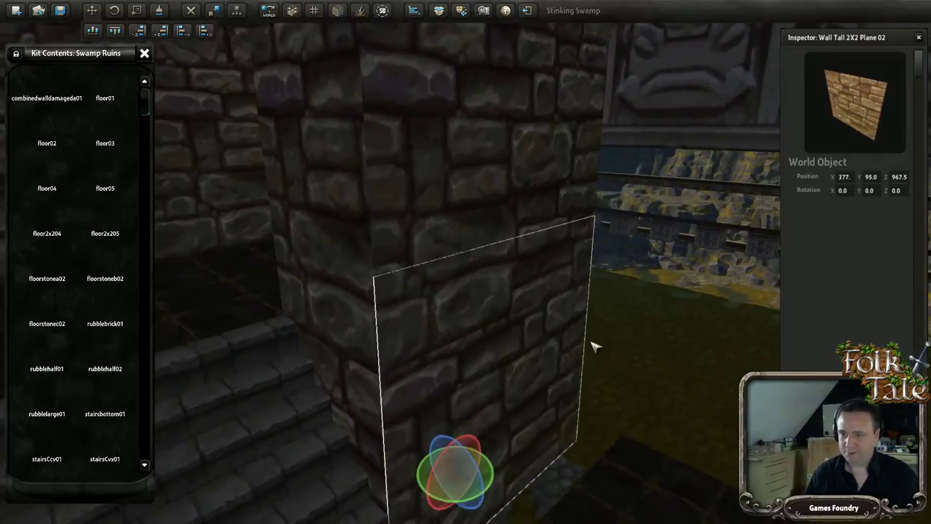
# Extend the outer wall with a stacked pair of wall panels at X 357, Y 90, Z 967.5.
pyautogui.moveTo(596, 374); pyautogui.dragTo(544, 372, button='middle')
pyautogui.keyDown('shift'); pyautogui.click(489, 302); pyautogui.keyUp('shift')
pyautogui.moveTo(518, 333); pyautogui.dragTo(538, 360, button='middle')
pyautogui.press('Right')
pyautogui.press('Right')
pyautogui.press('Up')
pyautogui.press('Up')
pyautogui.press('Left')
pyautogui.press('Up')
pyautogui.press('Left')
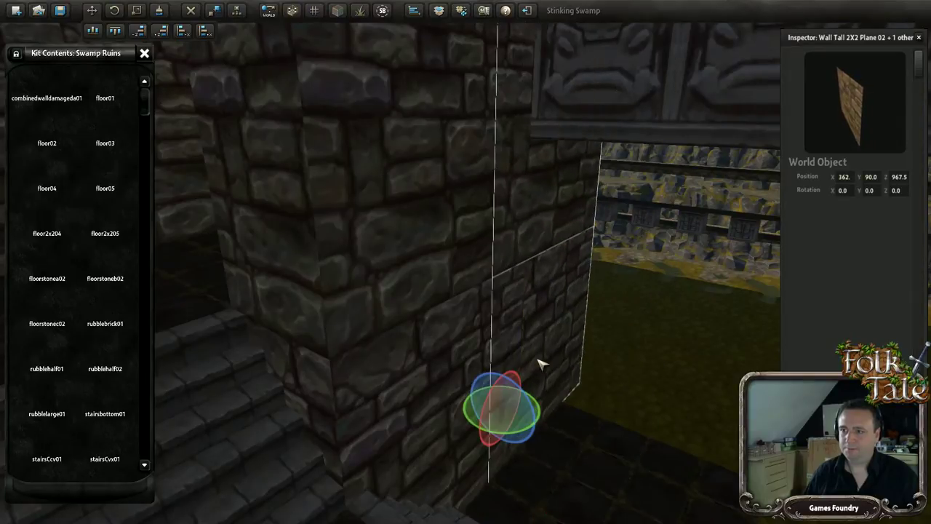
pyautogui.press('Up')
# Duplicate the four floor tiles at the foot of the stairs and shift the copies along the wall to lengthen the floor.
pyautogui.moveTo(477, 298); pyautogui.dragTo(607, 385, button='middle')
pyautogui.click(527, 372)
pyautogui.moveTo(528, 373); pyautogui.dragTo(552, 391, button='middle')
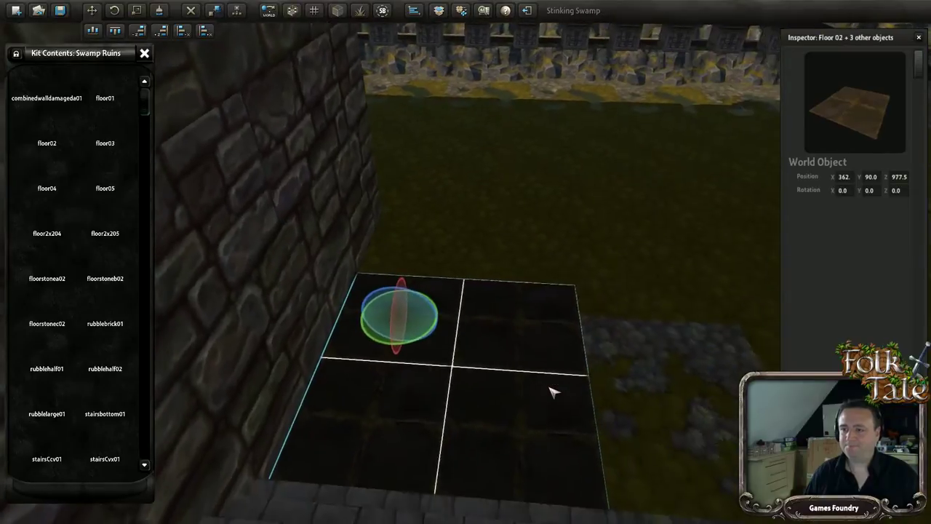
pyautogui.hotkey('ctrl', 'd')
pyautogui.press('Up')
pyautogui.press('Up')
# Duplicate the four wall panels beside the lengthened floor and rotate the copies 180° about Y.
pyautogui.moveTo(417, 319); pyautogui.dragTo(421, 356, button='middle')
pyautogui.click(398, 298)
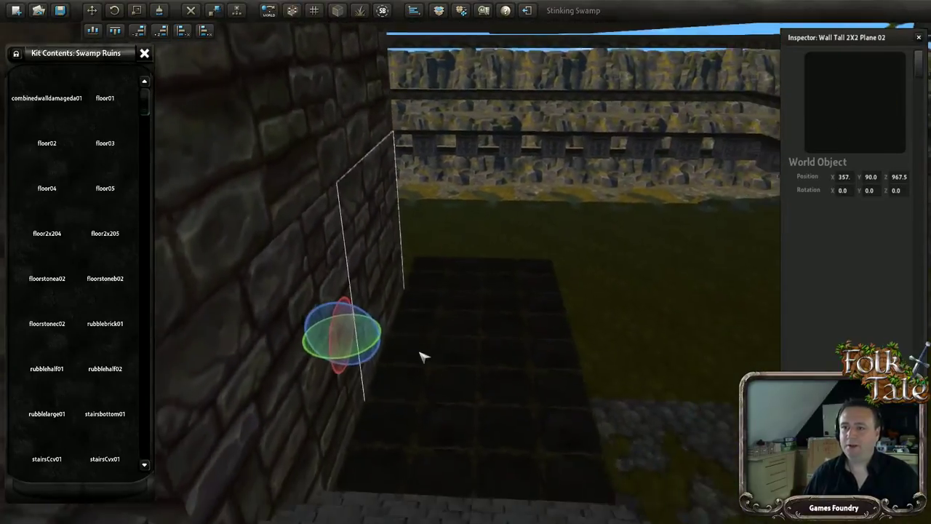
pyautogui.keyDown('shift'); pyautogui.click(293, 279); pyautogui.keyUp('shift')
pyautogui.moveTo(489, 247); pyautogui.dragTo(462, 214, button='middle')
pyautogui.press('r')
pyautogui.press('r')
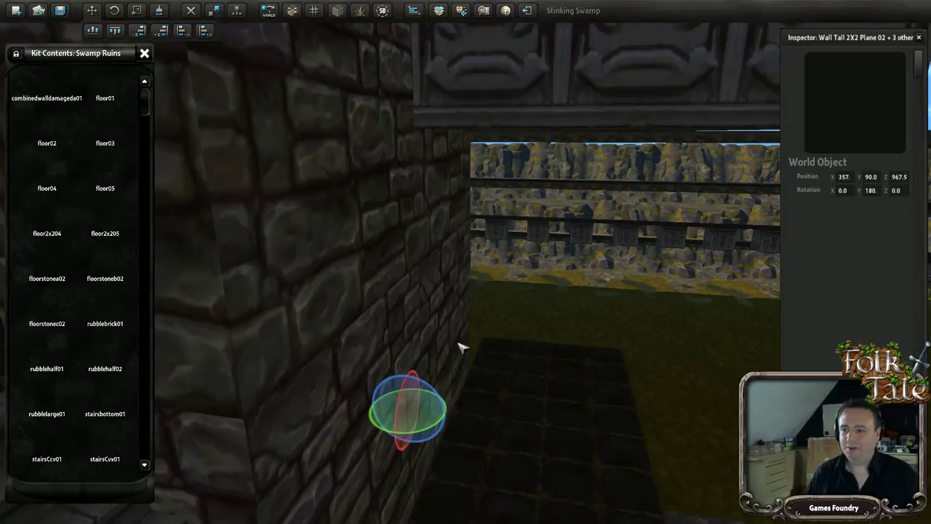
# Move the copied wall panels to the opposite side of the floor at X 377, Y 90, Z 997.5 to form a corridor.
pyautogui.moveTo(440, 431); pyautogui.dragTo(648, 447)
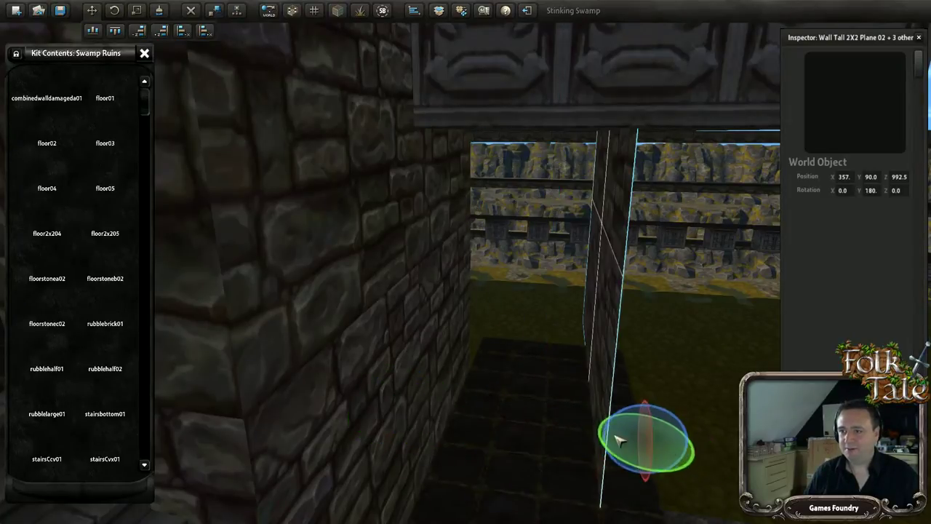
pyautogui.moveTo(649, 446); pyautogui.dragTo(603, 433, button='middle')
pyautogui.press('Right')
pyautogui.press('Down')
pyautogui.press('Down')
pyautogui.press('Down')
pyautogui.press('Down')
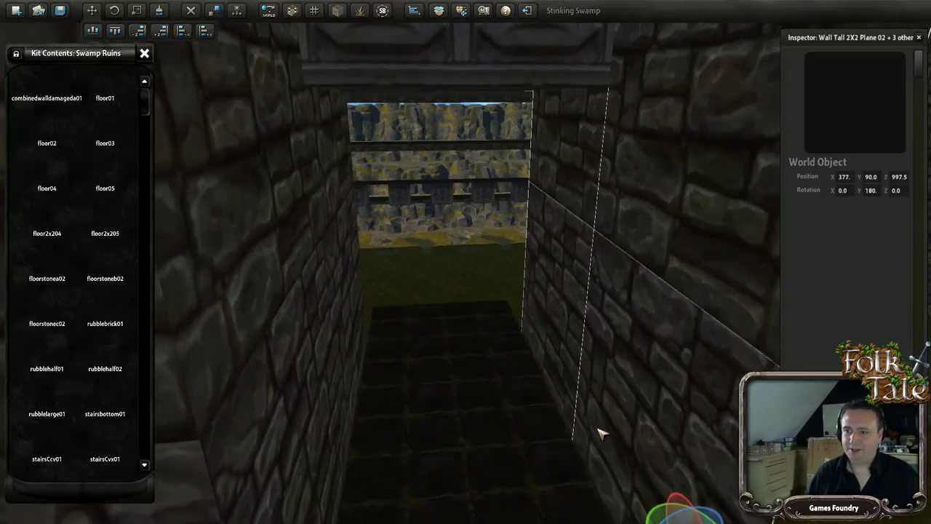
# Extend the opposite corridor wall with a duplicated stacked pair of Wall Tall 2X2 Plane 02 panels at X 397, Y 110, Z 997.5.
pyautogui.moveTo(555, 333); pyautogui.dragTo(566, 356, button='middle')
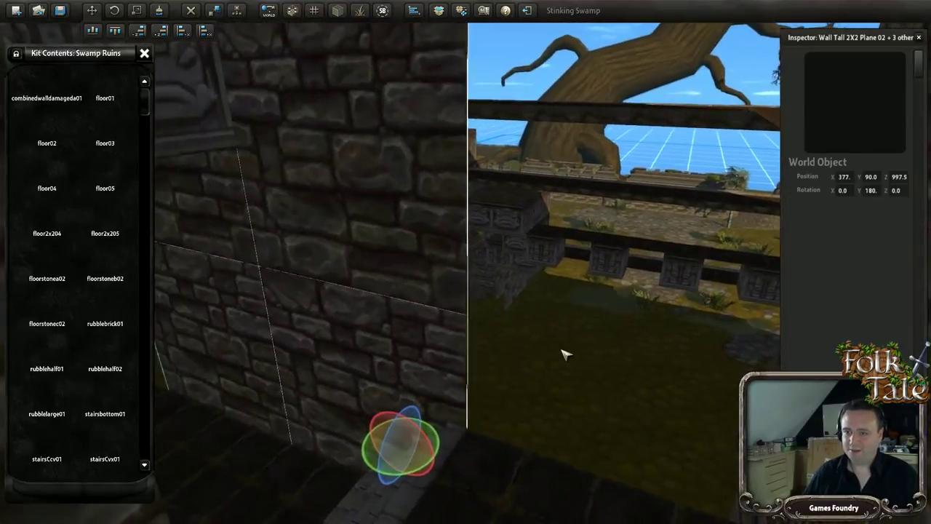
pyautogui.click(377, 164)
pyautogui.keyDown('shift'); pyautogui.click(342, 361); pyautogui.keyUp('shift')
pyautogui.moveTo(436, 374); pyautogui.dragTo(426, 230, button='middle')
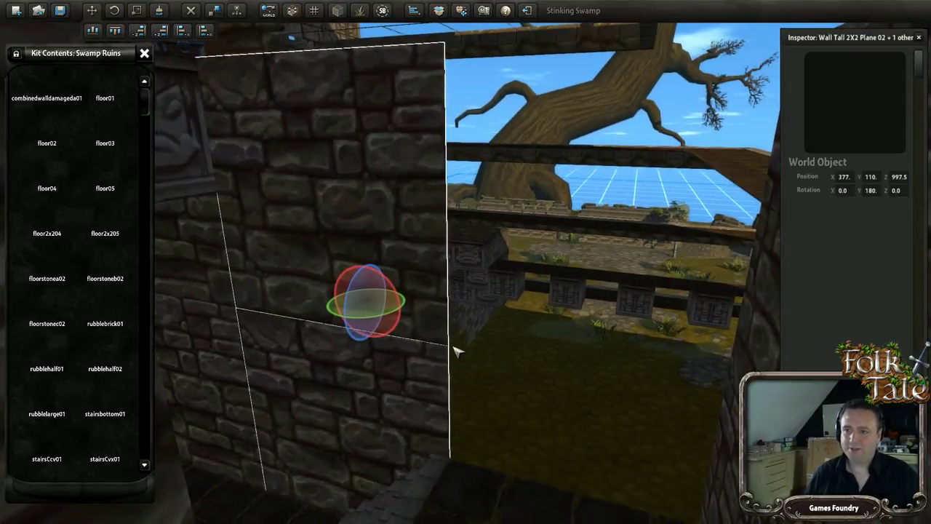
pyautogui.press('Right')
pyautogui.press('Right')
pyautogui.press('Right')
pyautogui.press('Right')
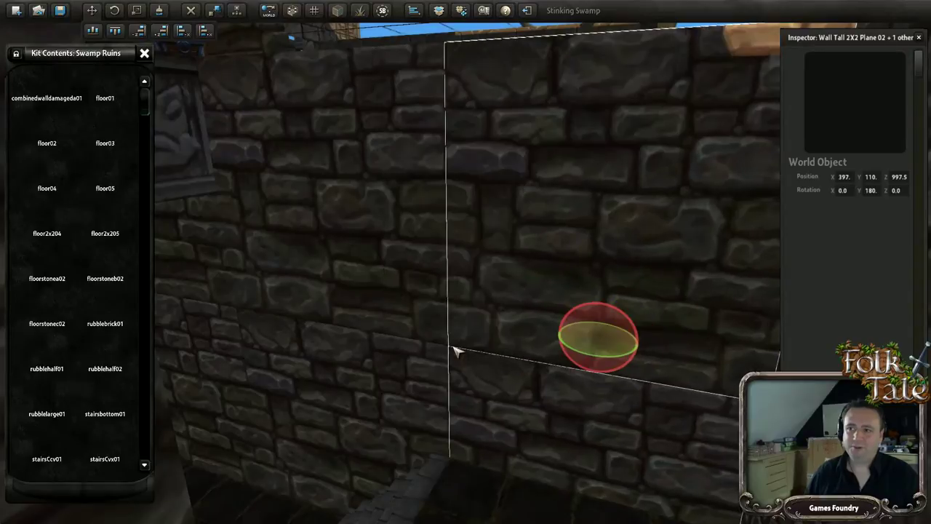
# Examine the new corridor and staircase from inside, and the whole temple from outside.
pyautogui.moveTo(455, 347); pyautogui.dragTo(542, 373, button='middle')
pyautogui.scroll(2, 393, 382)
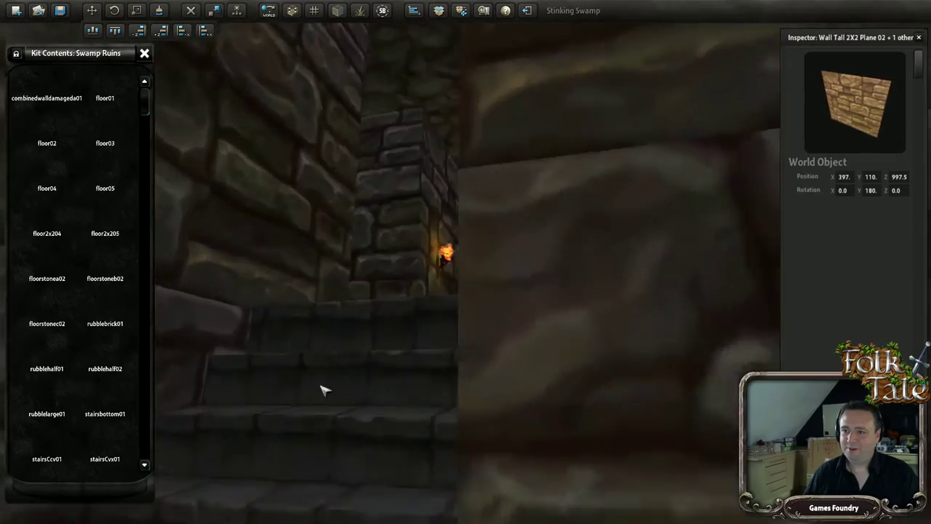
pyautogui.press('w')
pyautogui.moveTo(320, 385); pyautogui.dragTo(360, 431, button='right')
pyautogui.press('w')
pyautogui.moveTo(499, 422); pyautogui.dragTo(218, 411, button='right')
pyautogui.press('s')
pyautogui.moveTo(370, 408); pyautogui.dragTo(341, 436, button='right')
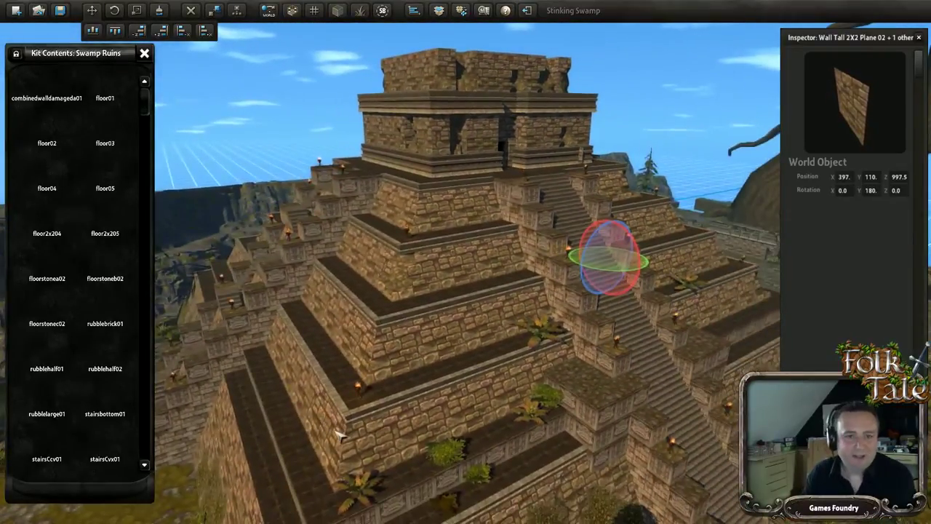
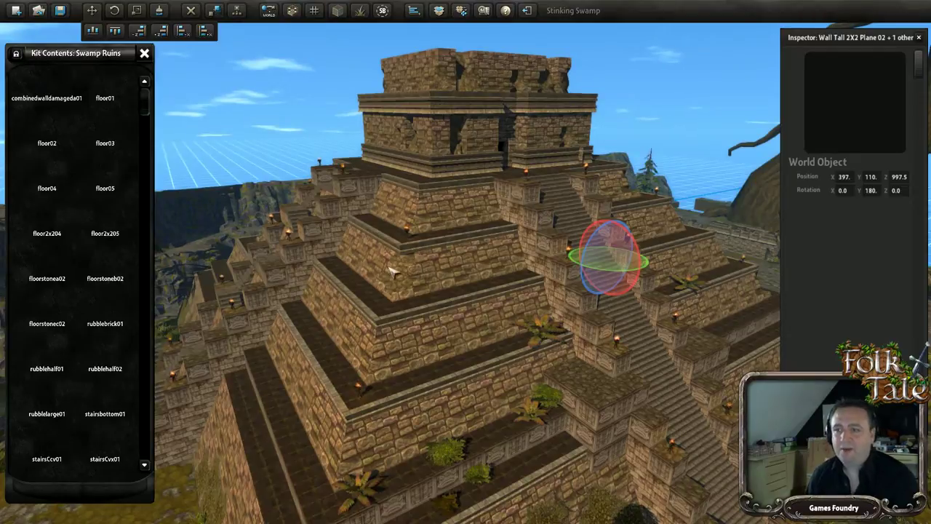
# Clear the selection and examine the temple's stepped terraces, walls and plants up close and from a distance.
pyautogui.click(659, 118)
pyautogui.moveTo(350, 189); pyautogui.dragTo(376, 283, button='right')
pyautogui.press('s')
pyautogui.press('a')
pyautogui.press('s')
pyautogui.moveTo(373, 215); pyautogui.dragTo(412, 259, button='right')
pyautogui.press('w')
pyautogui.moveTo(355, 375); pyautogui.dragTo(261, 327, button='right')
pyautogui.moveTo(460, 60); pyautogui.dragTo(426, 313, button='right')
pyautogui.moveTo(477, 172); pyautogui.dragTo(429, 300, button='right')
pyautogui.press('w')
pyautogui.scroll(-5, 431, 300)
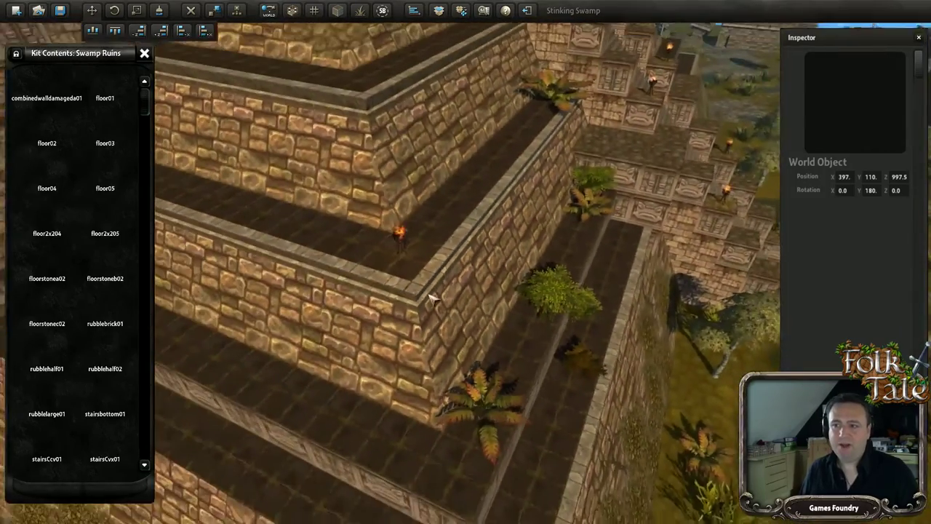
pyautogui.moveTo(402, 197); pyautogui.dragTo(517, 238, button='right')
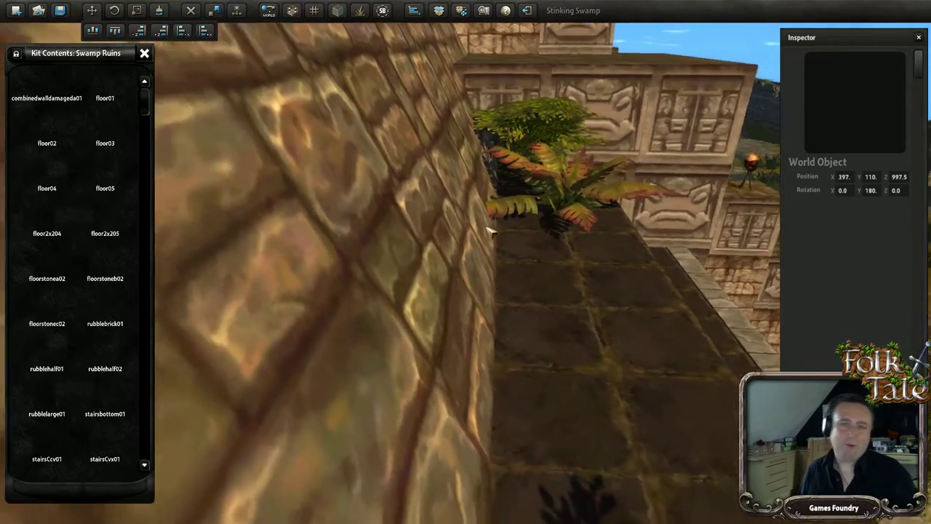
pyautogui.moveTo(488, 228); pyautogui.dragTo(350, 225, button='right')
pyautogui.scroll(10, 437, 302)
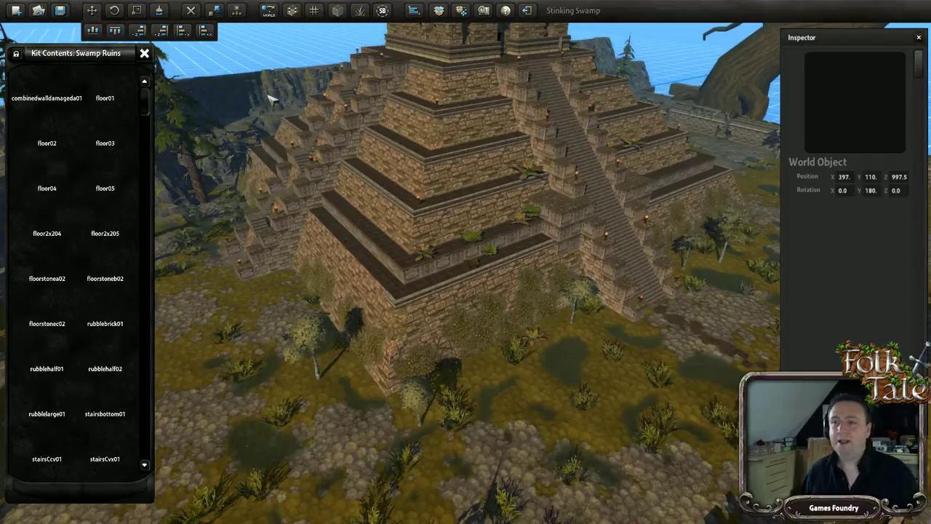
pyautogui.moveTo(295, 194); pyautogui.dragTo(315, 192, button='middle')
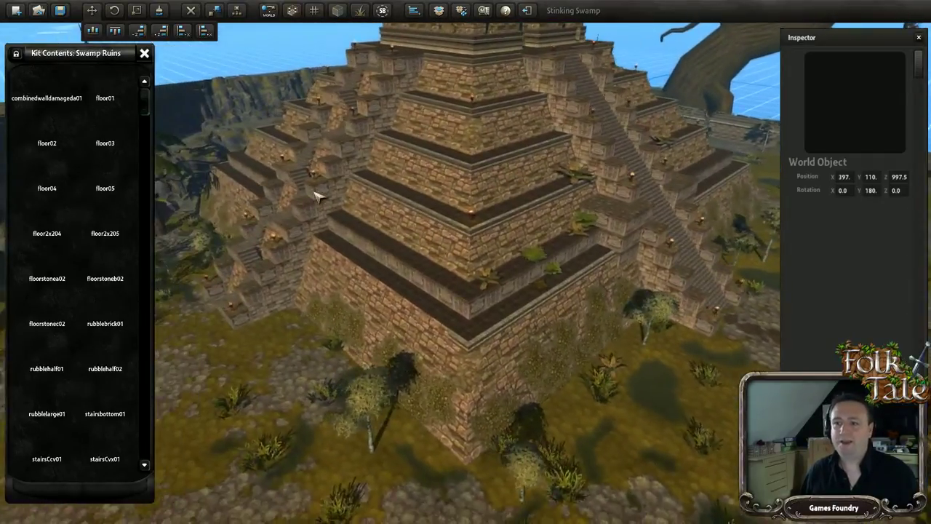
pyautogui.scroll(-3, 315, 192)
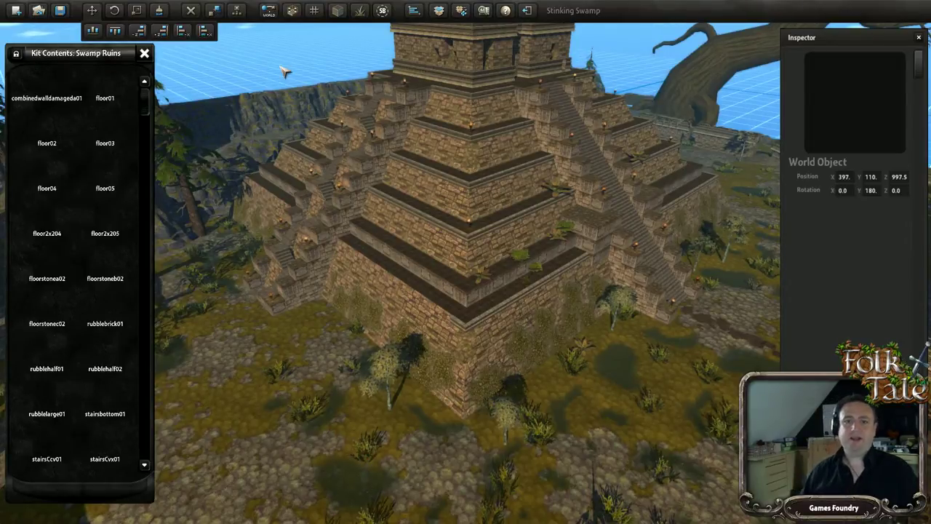
# Survey the swamp from above, covering the ringed areas, the wooden walkway and the lake.
pyautogui.moveTo(265, 235); pyautogui.dragTo(497, 328, button='right')
pyautogui.press('s')
pyautogui.press('w')
pyautogui.press('w')
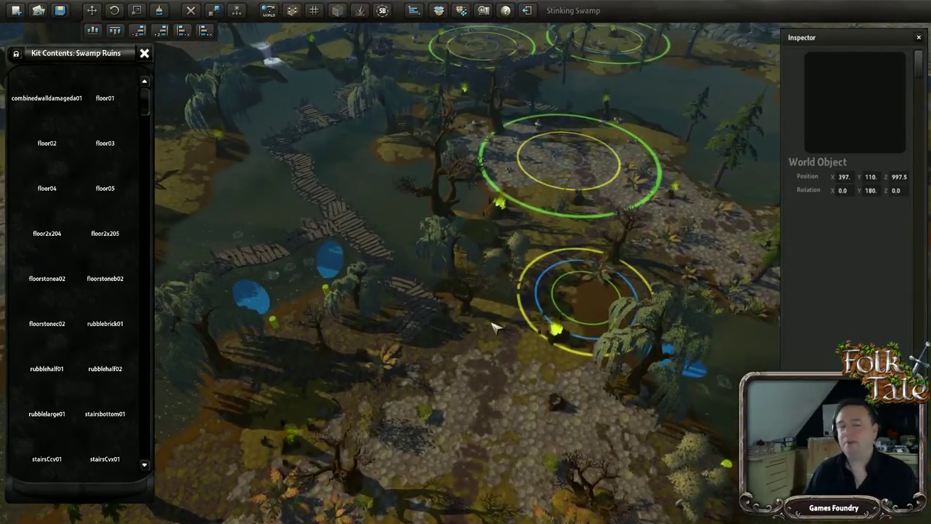
pyautogui.press('w')
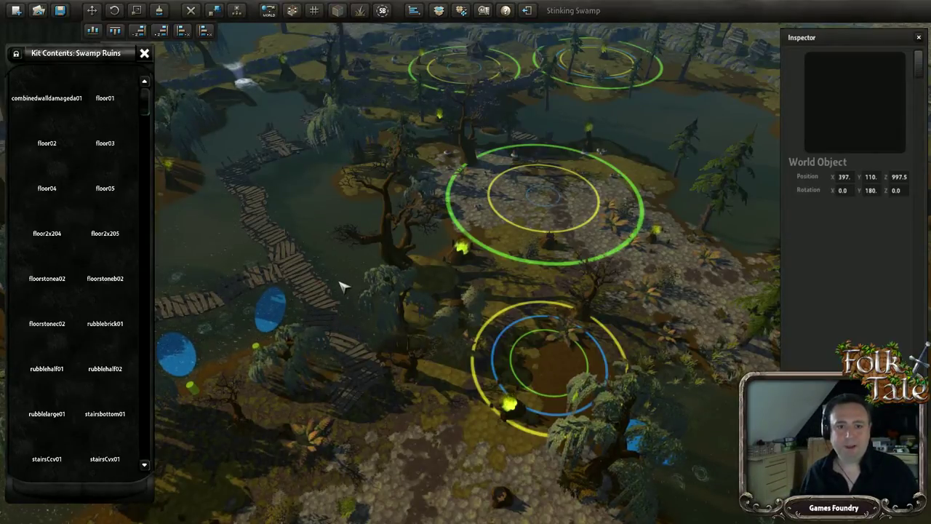
pyautogui.moveTo(450, 280)
pyautogui.mouseDown(button='middle')
pyautogui.moveTo(430, 274)
pyautogui.moveTo(459, 284)
pyautogui.mouseUp(button='middle')
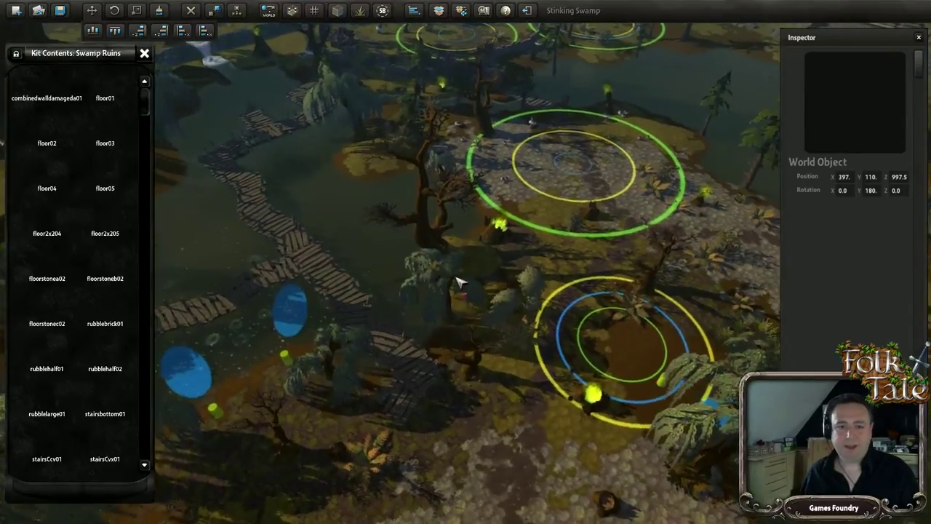
pyautogui.scroll(3, 457, 283)
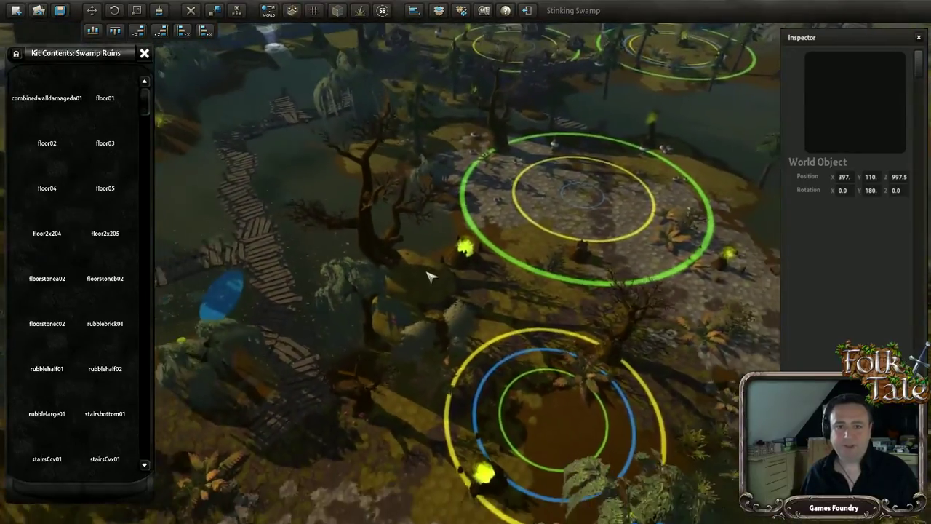
pyautogui.scroll(-5, 429, 276)
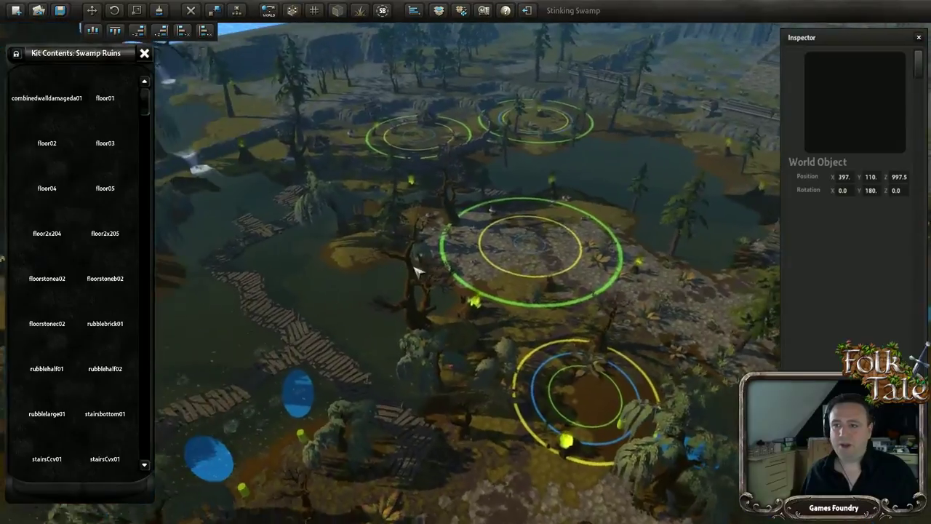
pyautogui.moveTo(418, 271); pyautogui.dragTo(393, 276, button='middle')
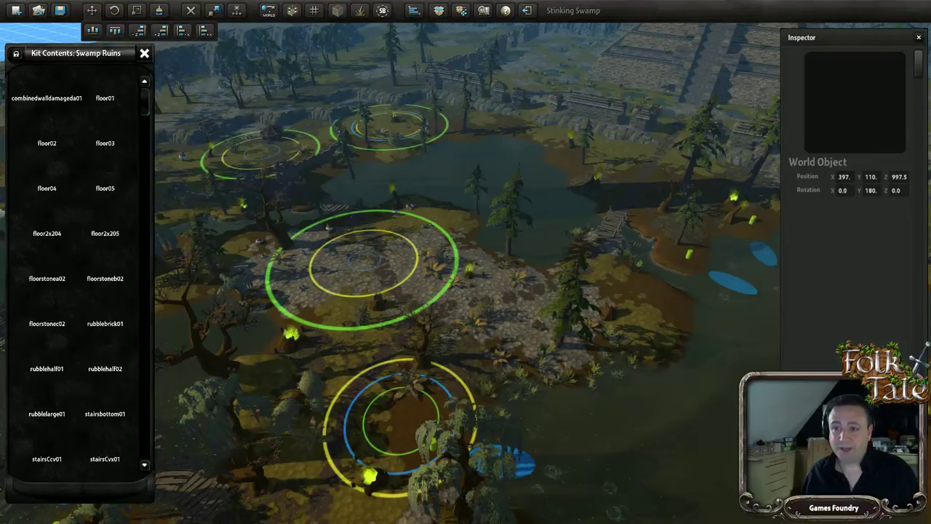
pyautogui.moveTo(465, 281)
pyautogui.mouseDown(button='middle')
pyautogui.moveTo(443, 277)
pyautogui.moveTo(466, 285)
pyautogui.mouseUp(button='middle')
pyautogui.press('a')
pyautogui.scroll(2, 465, 284)
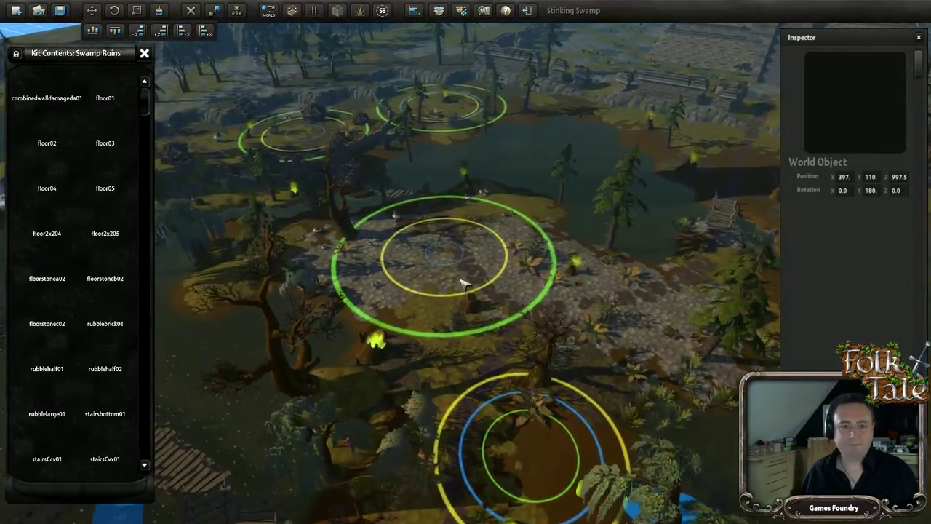
pyautogui.press('d')
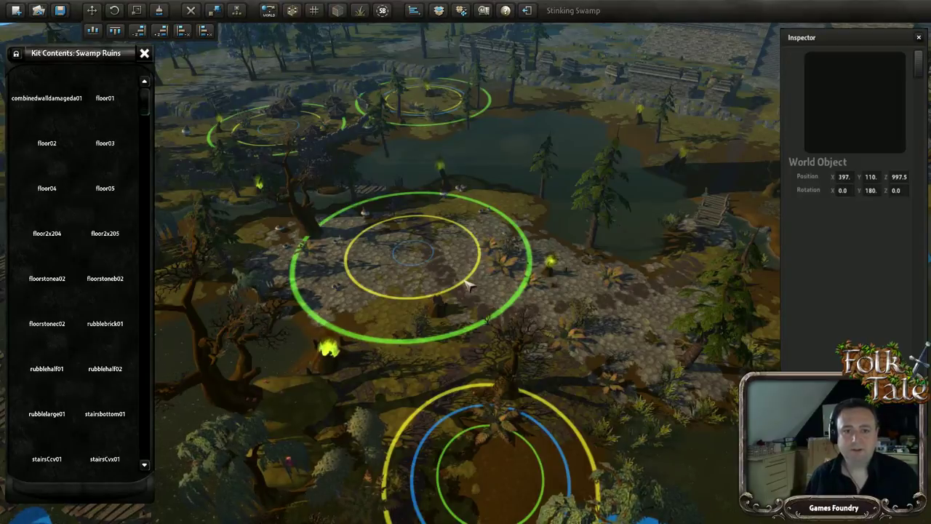
# Examine the shore around the dead tree, the broken walkway and the surrounding swamp basin.
pyautogui.moveTo(386, 306); pyautogui.dragTo(350, 333, button='right')
pyautogui.moveTo(271, 323); pyautogui.dragTo(472, 340, button='right')
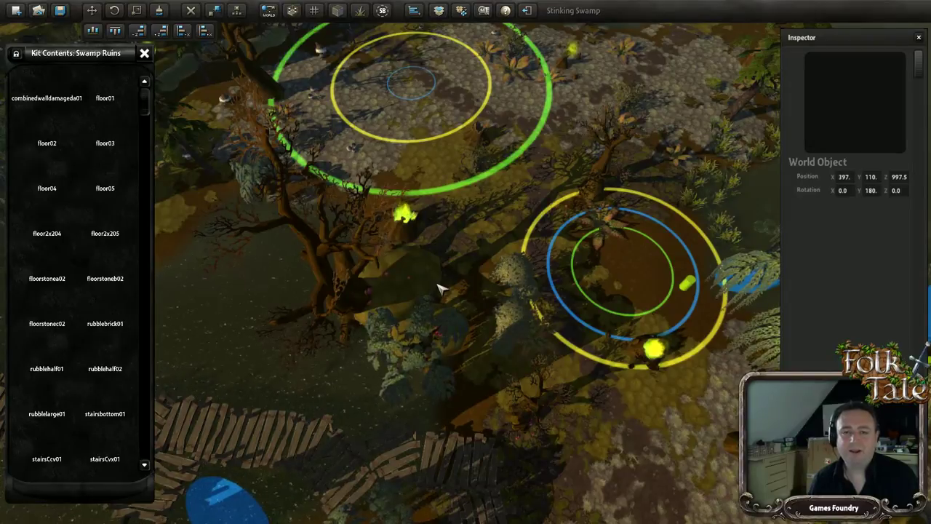
pyautogui.moveTo(541, 293); pyautogui.dragTo(498, 241, button='middle')
pyautogui.press('s')
pyautogui.press('a')
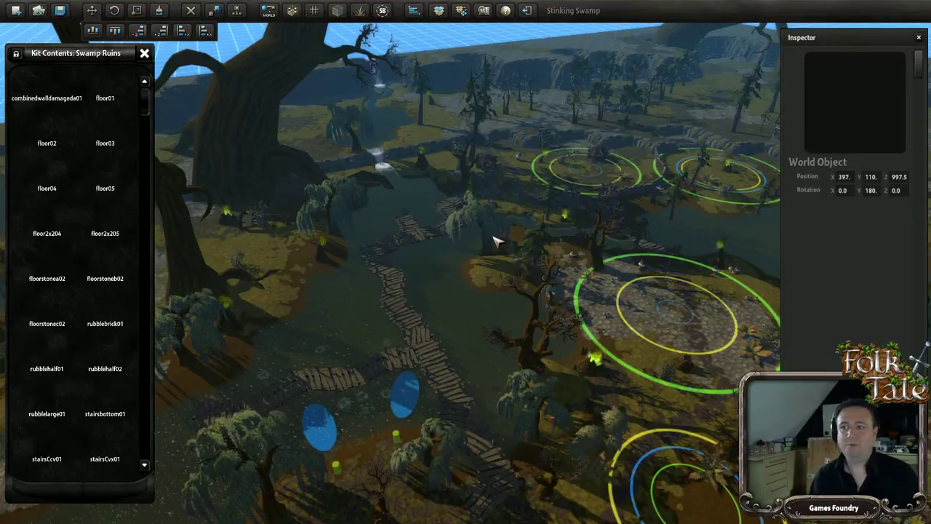
pyautogui.moveTo(399, 243); pyautogui.dragTo(464, 251, button='middle')
pyautogui.press('a')
pyautogui.moveTo(466, 253); pyautogui.dragTo(480, 271, button='right')
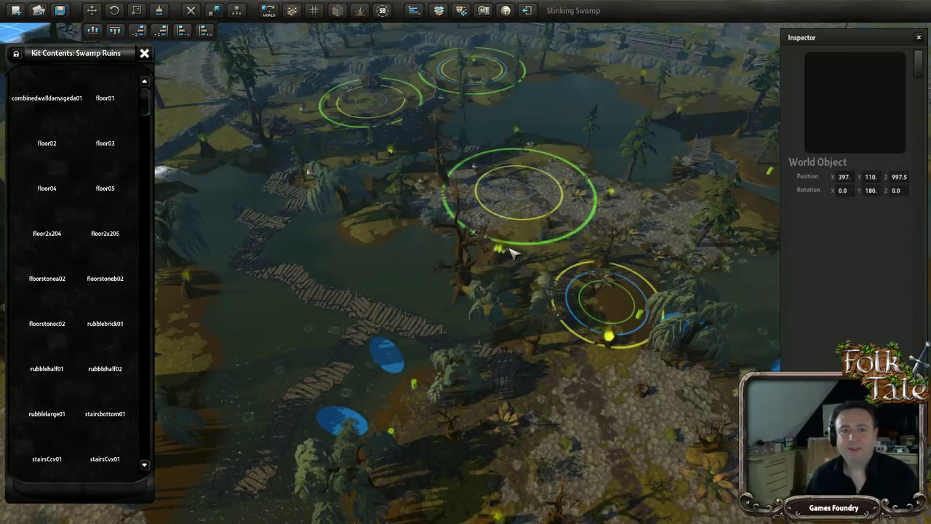
pyautogui.moveTo(446, 304); pyautogui.dragTo(445, 306, button='right')
pyautogui.scroll(5, 445, 304)
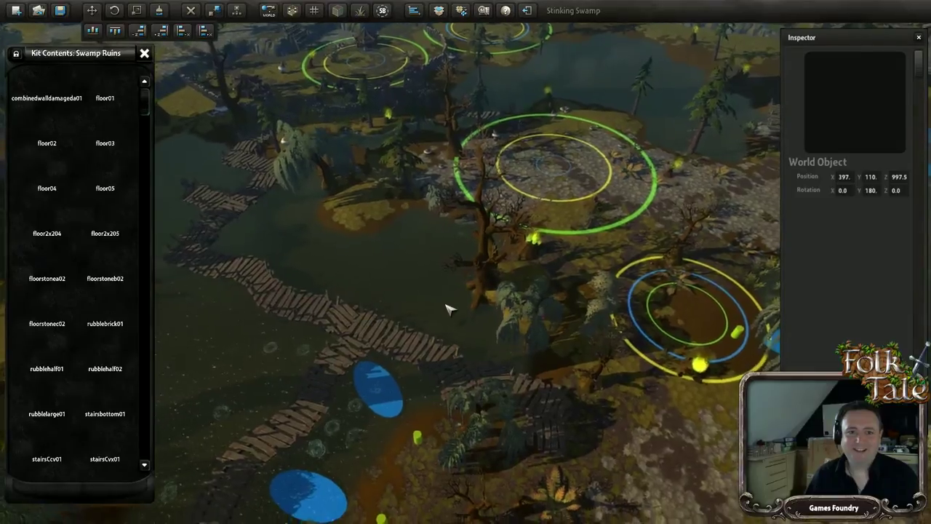
pyautogui.press('d')
pyautogui.press('a')
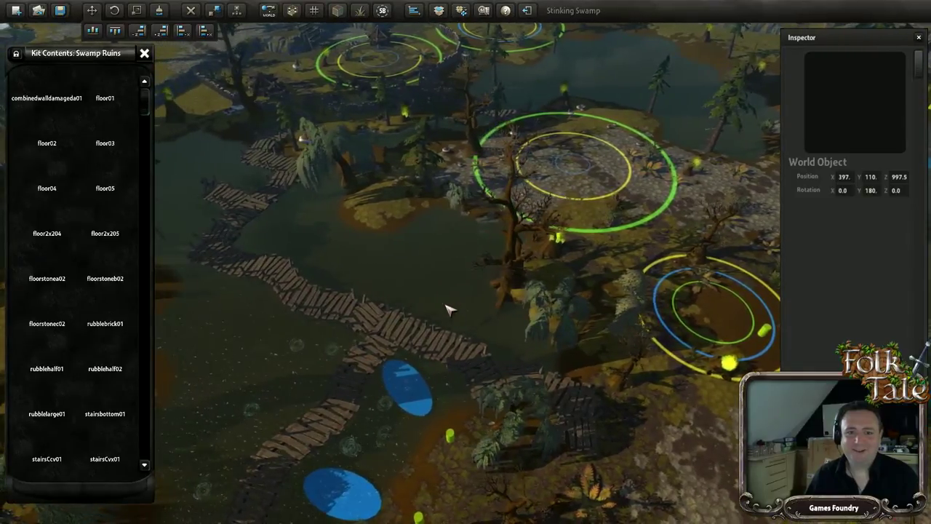
pyautogui.press('d')
pyautogui.press('d')
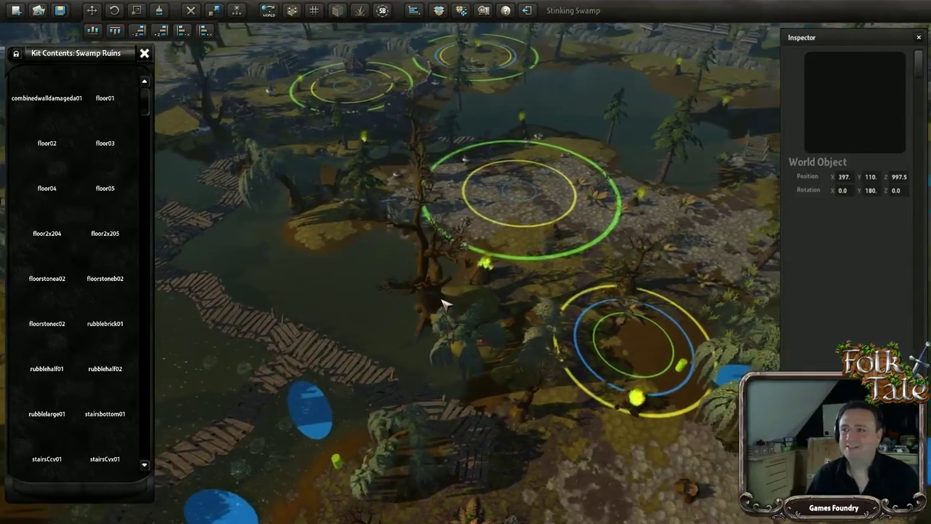
pyautogui.scroll(-3, 440, 300)
pyautogui.press('a')
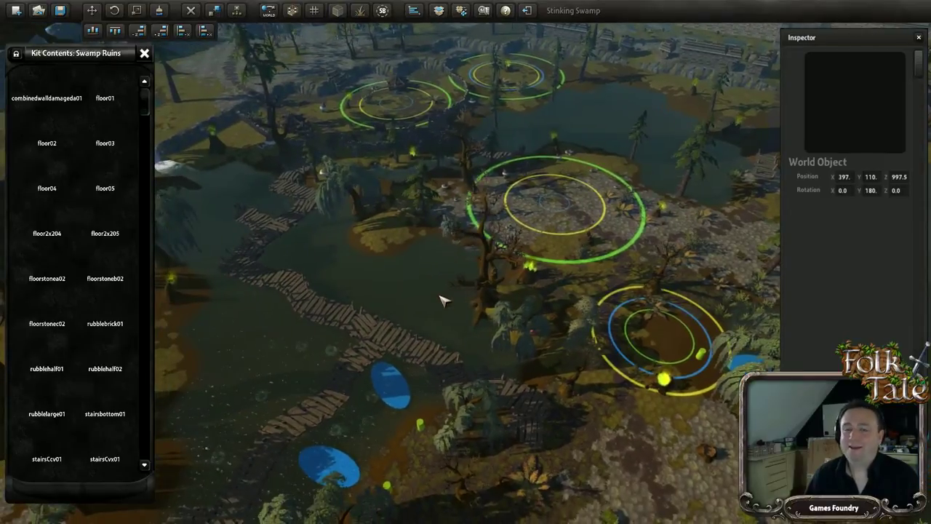
pyautogui.scroll(2, 417, 295)
pyautogui.press('d')
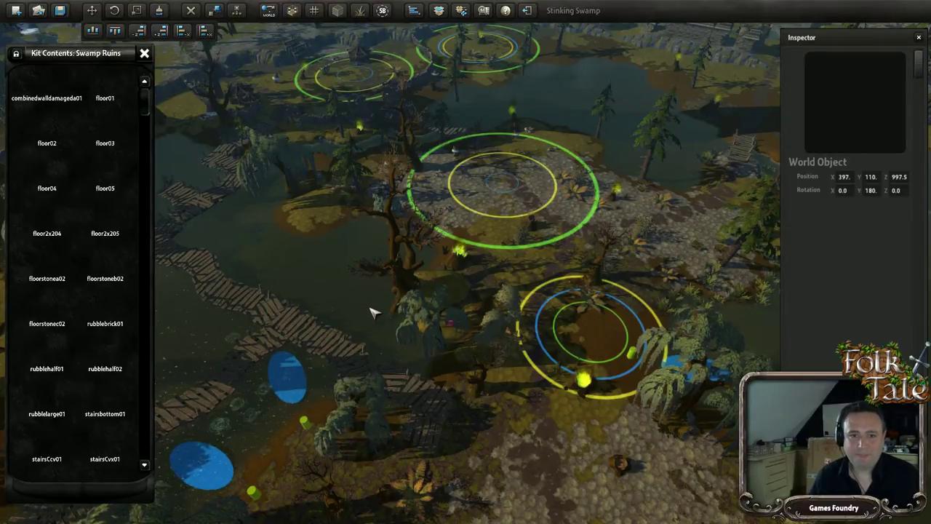
# Examine the dirt path across the cobbled ground and the glowing green stumps beside it.
pyautogui.moveTo(332, 309); pyautogui.dragTo(312, 315, button='middle')
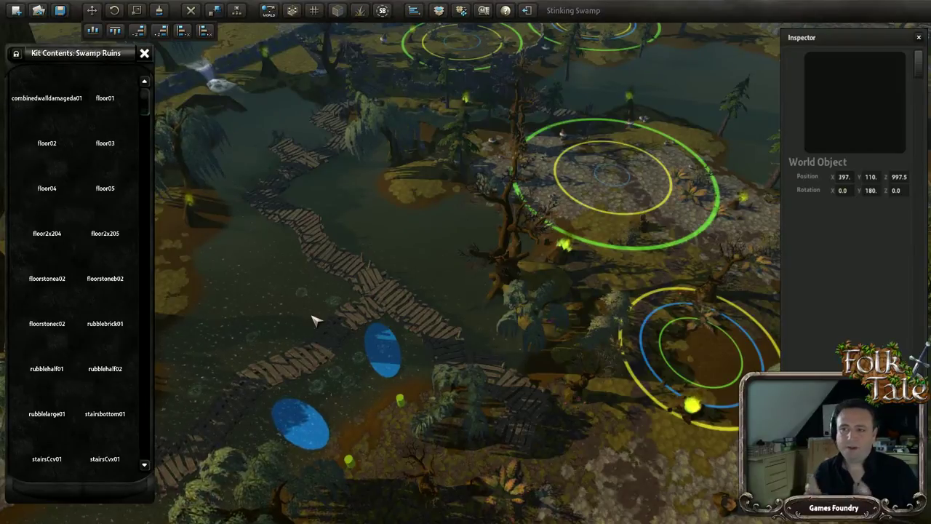
pyautogui.moveTo(315, 321); pyautogui.dragTo(551, 272, button='middle')
pyautogui.scroll(3, 561, 388)
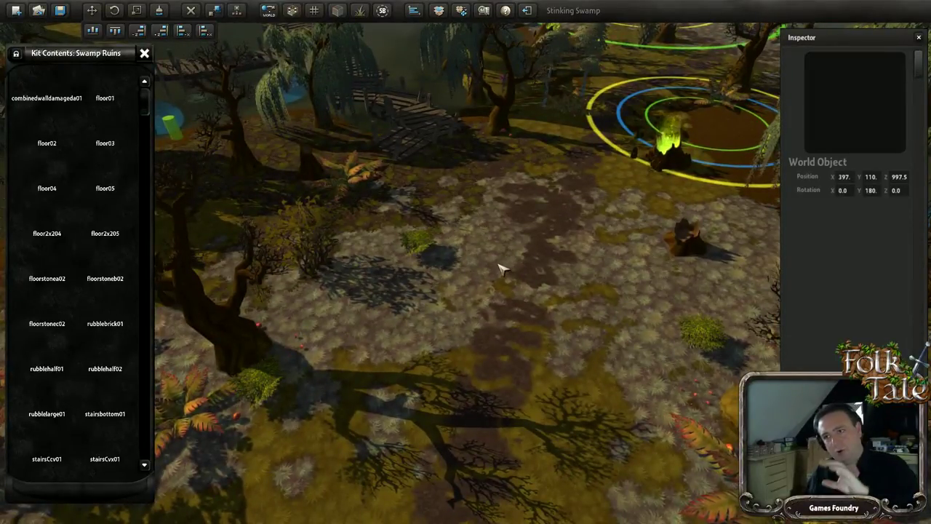
pyautogui.moveTo(498, 294); pyautogui.dragTo(492, 298, button='middle')
pyautogui.press('s')
pyautogui.moveTo(453, 334); pyautogui.dragTo(429, 335, button='middle')
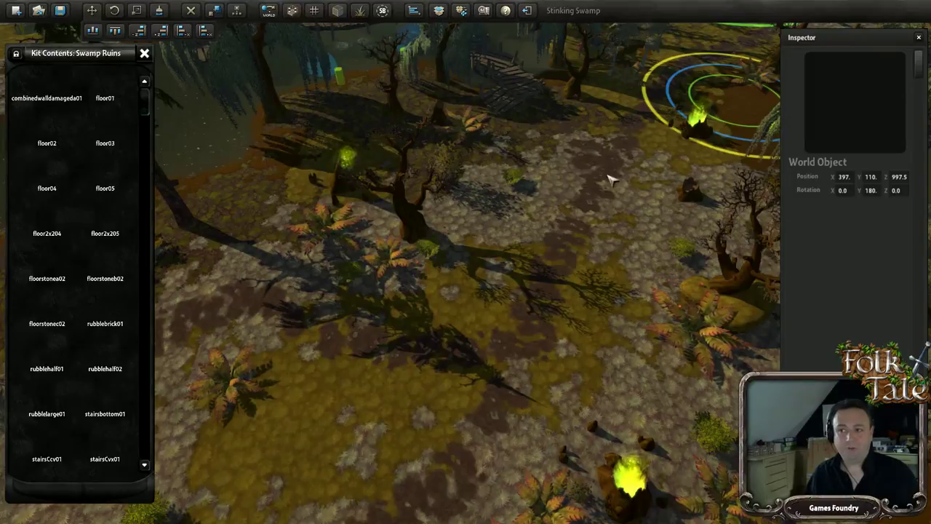
pyautogui.moveTo(501, 298); pyautogui.dragTo(499, 354, button='middle')
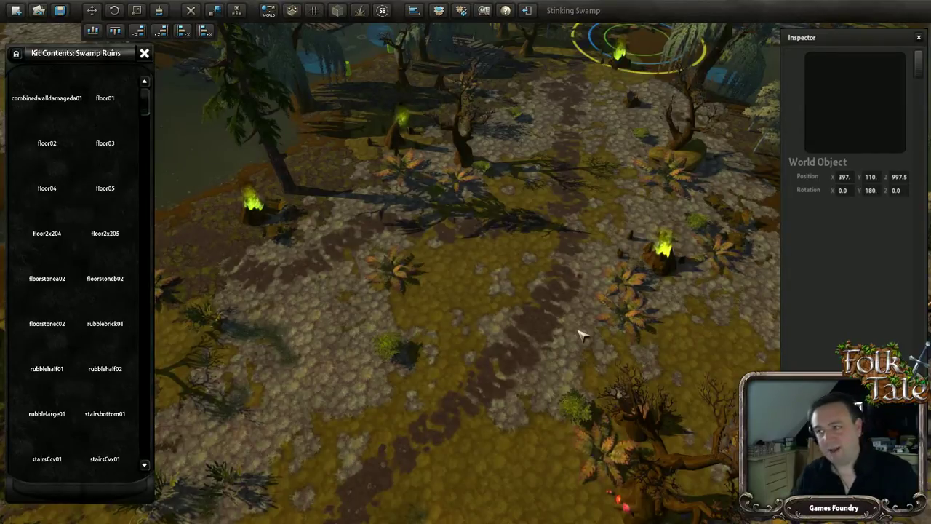
# Examine the wooden siege tower against the rocks up close, along with the surrounding cobbled clearing, dirt path and glowing stumps.
pyautogui.press('w')
pyautogui.moveTo(409, 333); pyautogui.dragTo(588, 311, button='middle')
pyautogui.moveTo(439, 323); pyautogui.dragTo(504, 319, button='middle')
pyautogui.press('w')
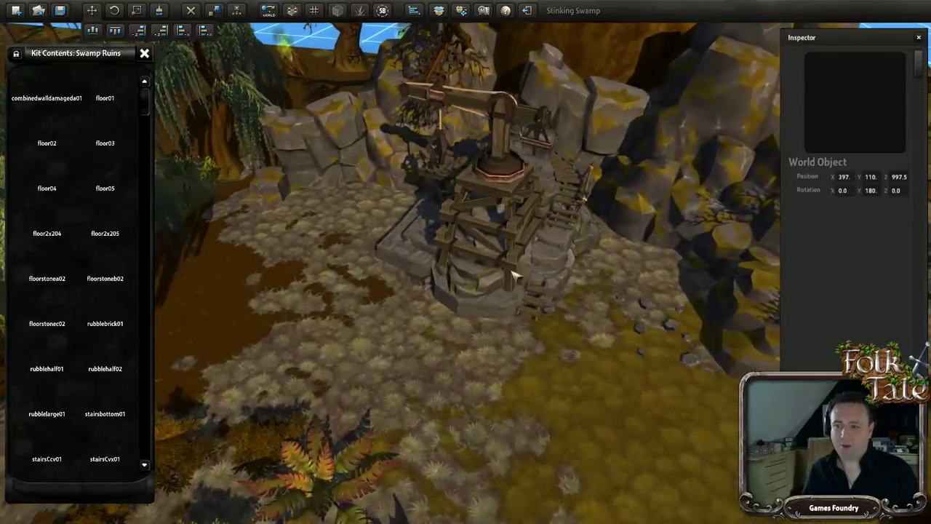
pyautogui.moveTo(487, 309)
pyautogui.mouseDown(button='middle')
pyautogui.moveTo(525, 305)
pyautogui.moveTo(498, 314)
pyautogui.mouseUp(button='middle')
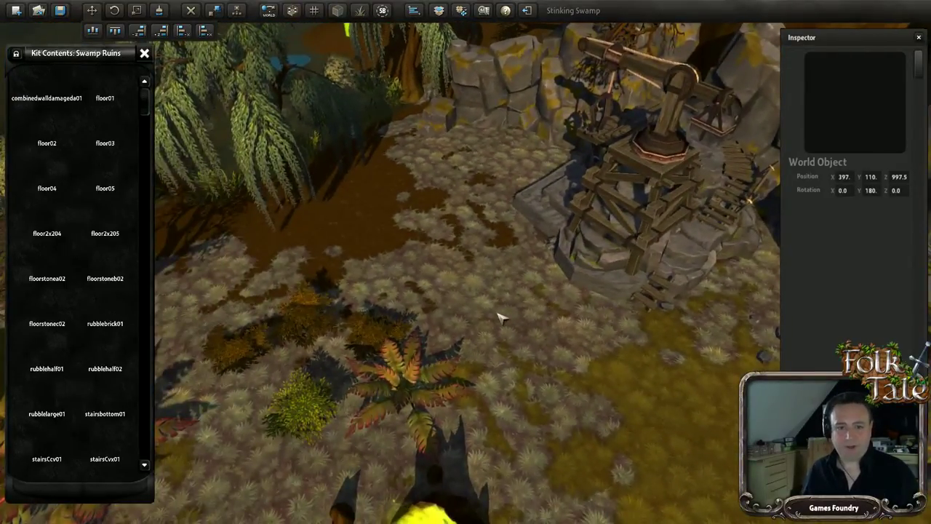
pyautogui.press('s')
pyautogui.moveTo(563, 298); pyautogui.dragTo(497, 295, button='middle')
pyautogui.press('s')
pyautogui.press('d')
pyautogui.press('s')
pyautogui.press('w')
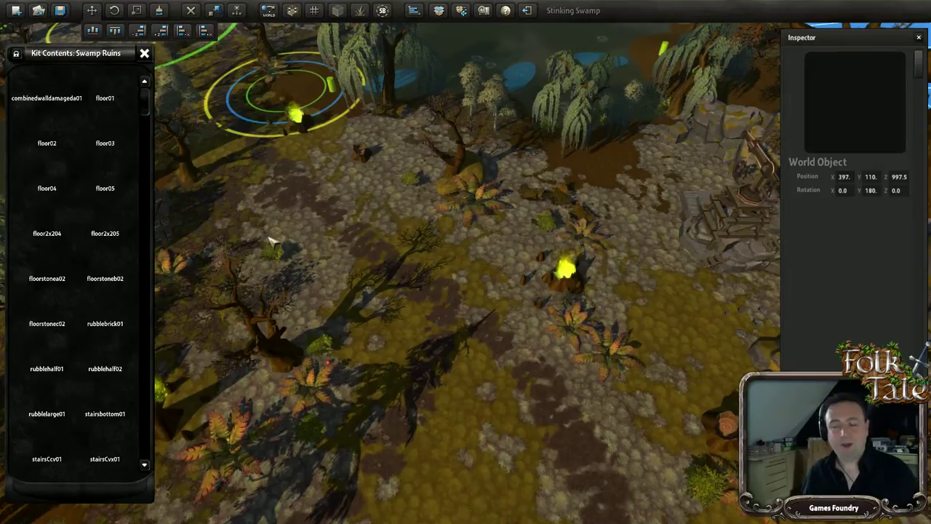
pyautogui.moveTo(489, 313); pyautogui.dragTo(512, 308, button='right')
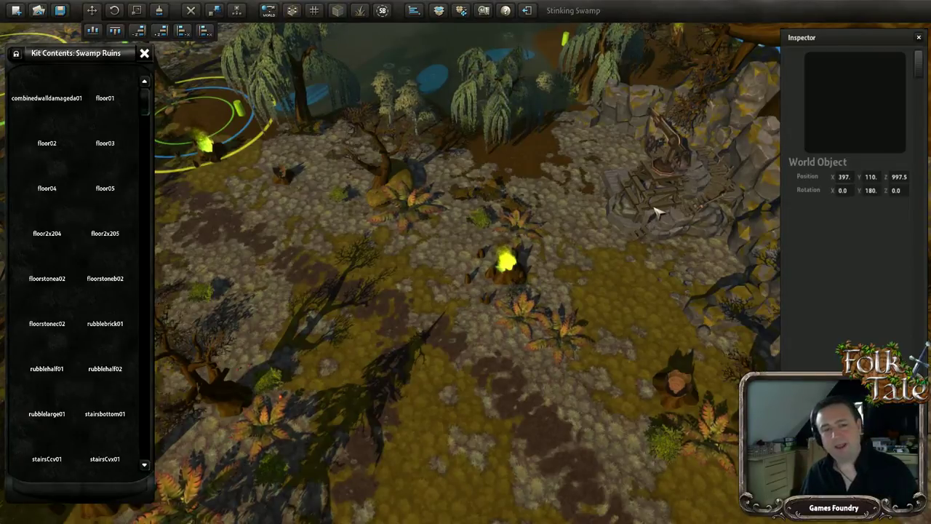
pyautogui.moveTo(554, 247); pyautogui.dragTo(387, 238, button='middle')
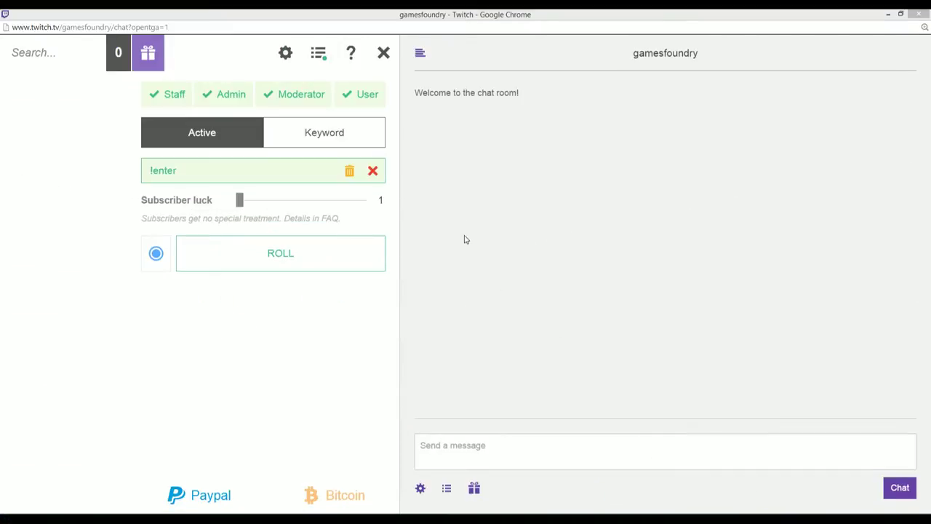
# Switch to the Twitch chat giveaway and exclude the Staff, Admin and Moderator groups from the draw.
pyautogui.click(401, 17)
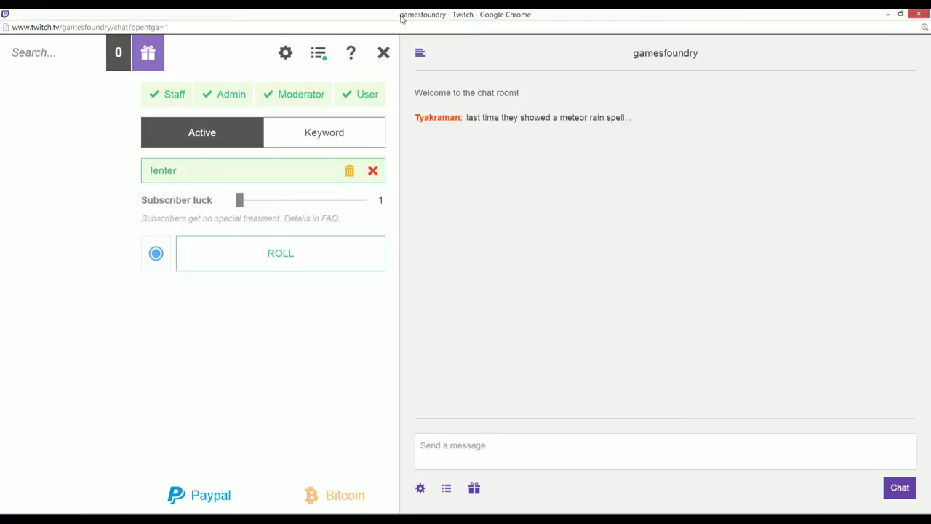
pyautogui.click(181, 94)
pyautogui.click(215, 97)
pyautogui.click(290, 95)
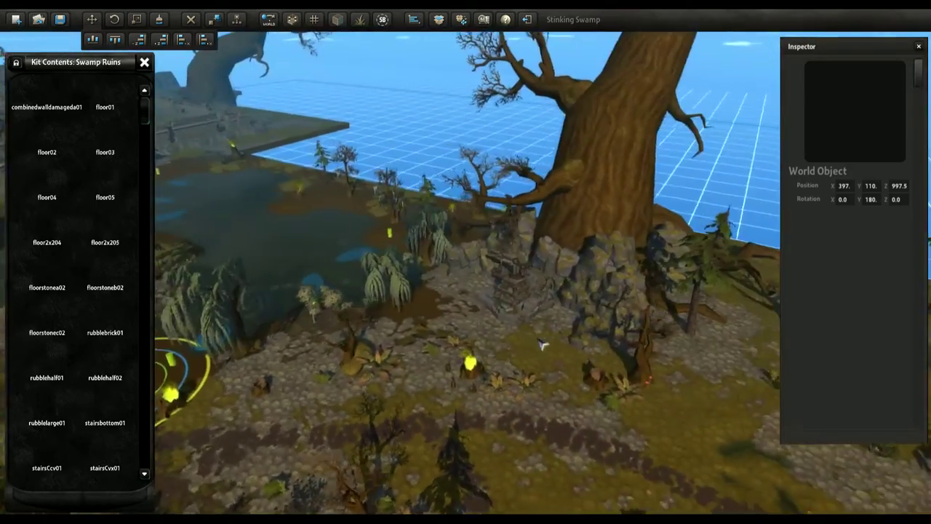
# Return to the temple interior and continue the wall around its open corner with a Wall Tall 2X2 Plane 02 panel rotated to 270°.
pyautogui.moveTo(542, 343); pyautogui.dragTo(529, 284, button='right')
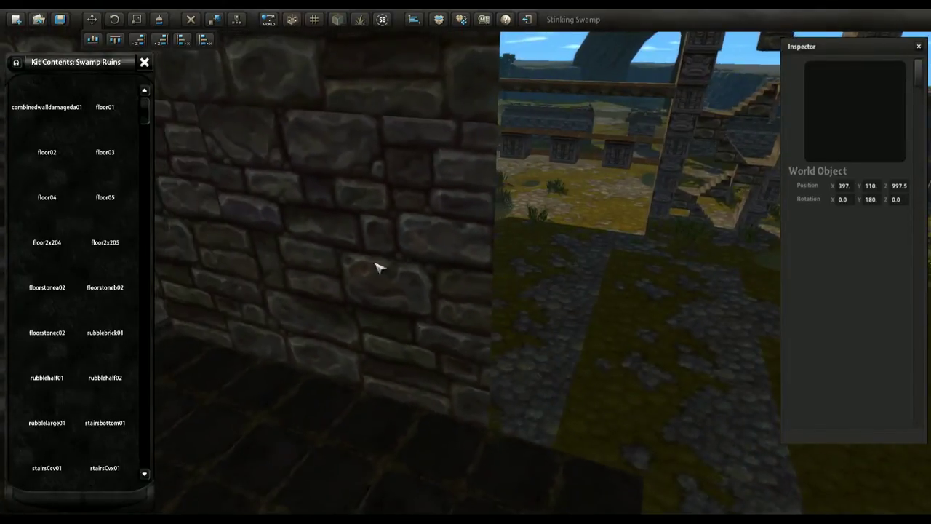
pyautogui.click(505, 309)
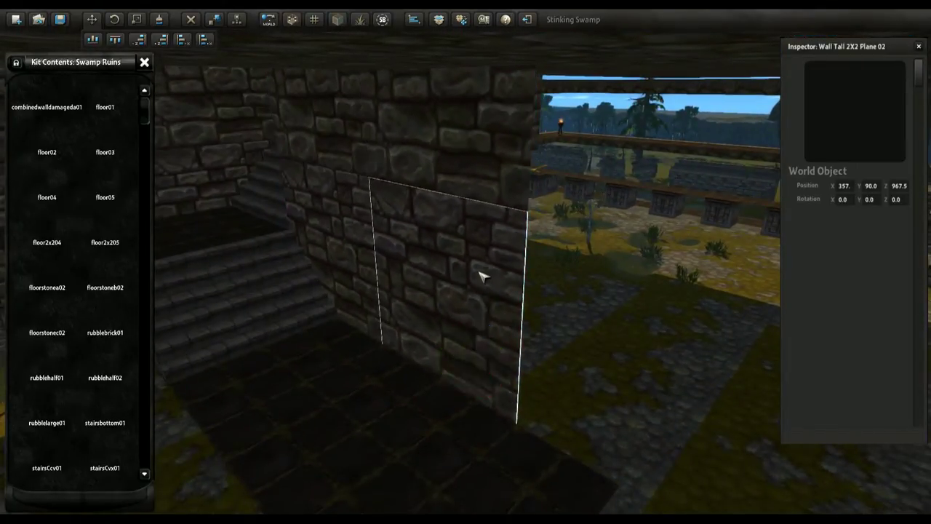
pyautogui.press('Left')
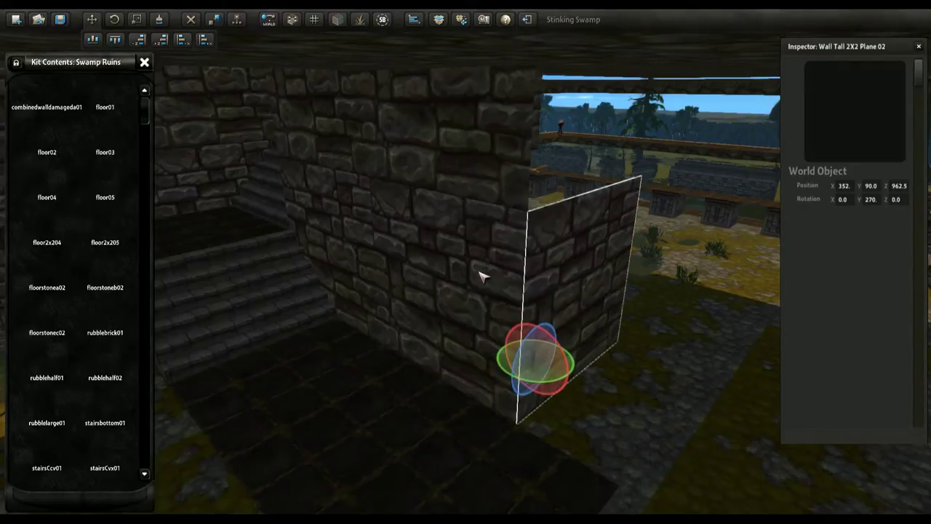
# Duplicate the block of four Floor 02 tiles and place the copy beside the newly turned wall corner.
pyautogui.click(488, 452)
pyautogui.moveTo(445, 435); pyautogui.dragTo(436, 429, button='right')
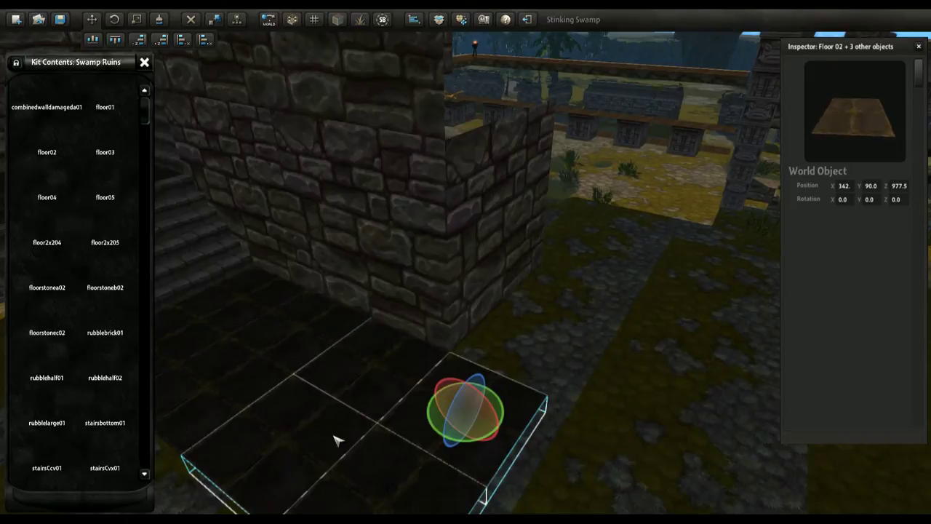
pyautogui.hotkey('ctrl', 'd')
pyautogui.press('Up')
pyautogui.press('Up')
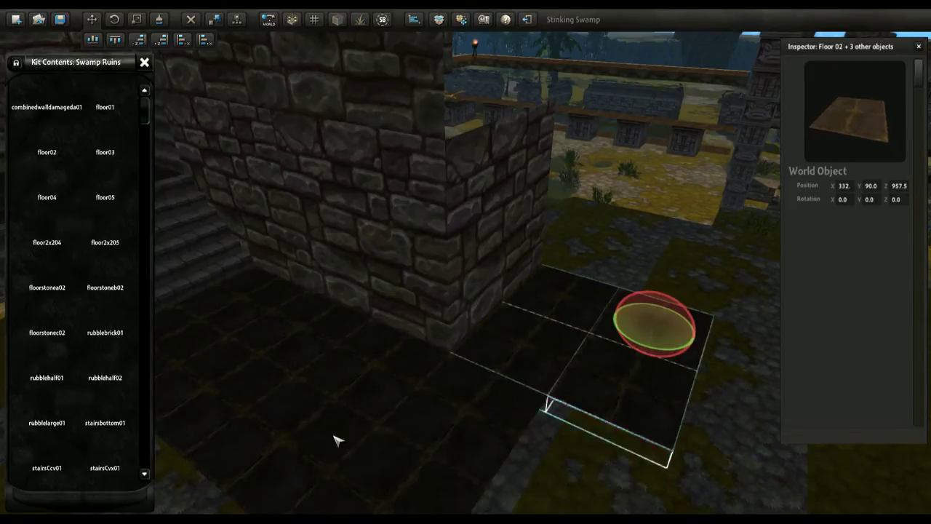
# Extend the tiled floor across the open ground toward the opposite wall with the four-tile Floor 02 block.
pyautogui.moveTo(380, 340); pyautogui.dragTo(326, 331, button='right')
pyautogui.press('a')
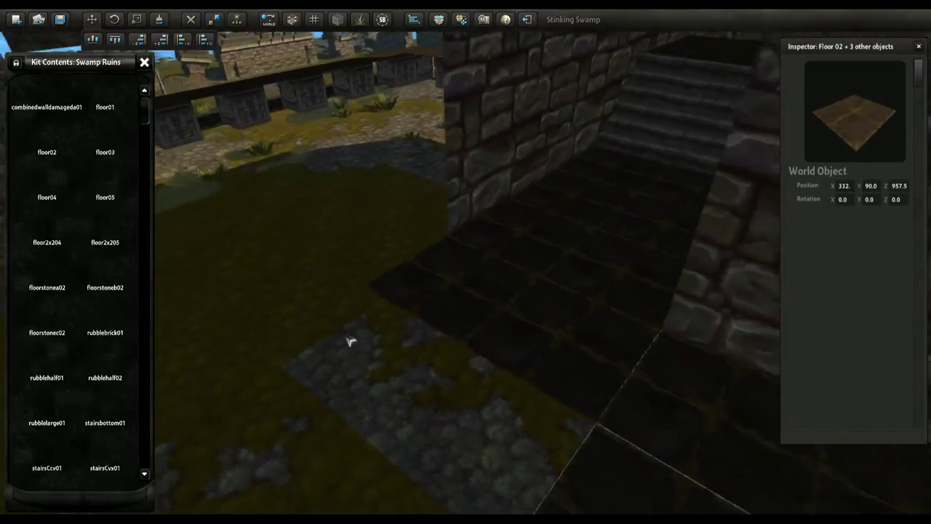
pyautogui.press('Left')
pyautogui.press('Left')
pyautogui.press('Up')
pyautogui.press('Up')
pyautogui.press('Up')
pyautogui.press('Up')
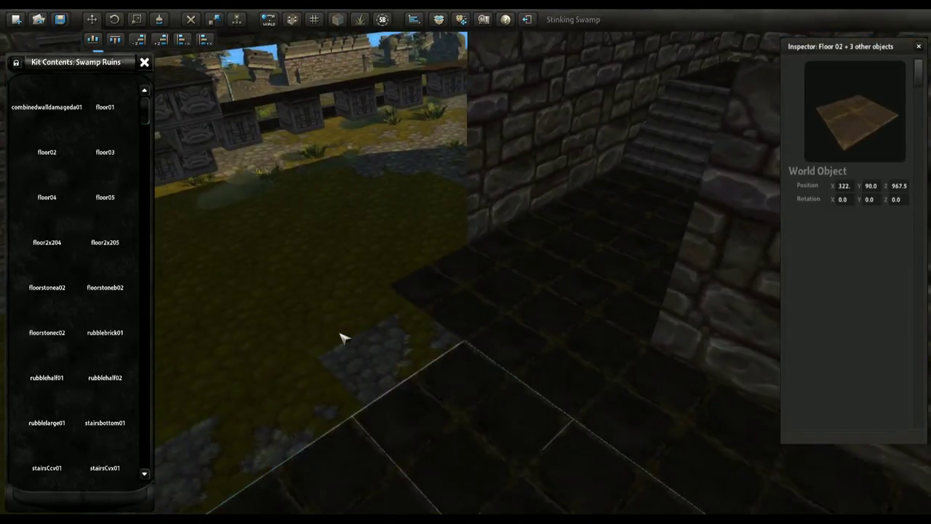
# Select the lower and upper tall wall panels at the end of the opposite wall and continue the wall from its open end.
pyautogui.moveTo(356, 323); pyautogui.dragTo(367, 288, button='right')
pyautogui.click(488, 294)
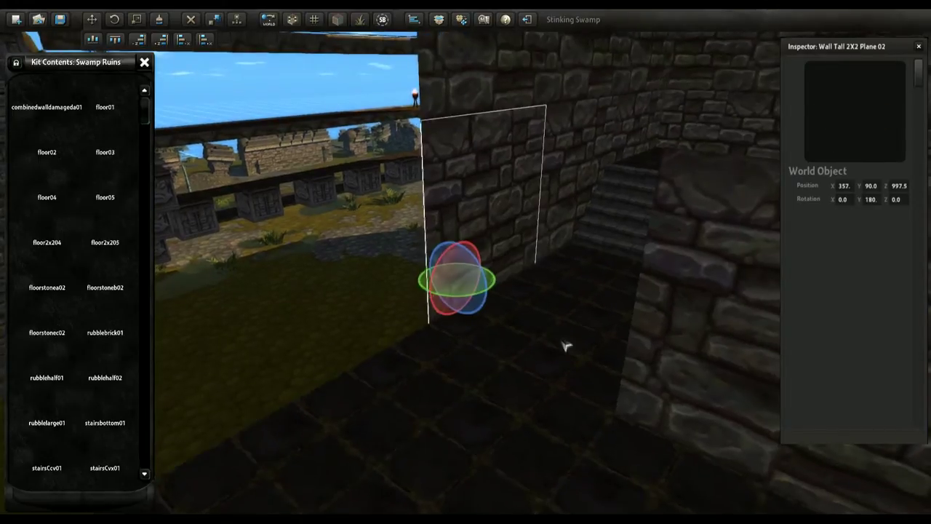
pyautogui.moveTo(563, 342); pyautogui.dragTo(524, 299, button='right')
pyautogui.keyDown('shift'); pyautogui.click(529, 218); pyautogui.keyUp('shift')
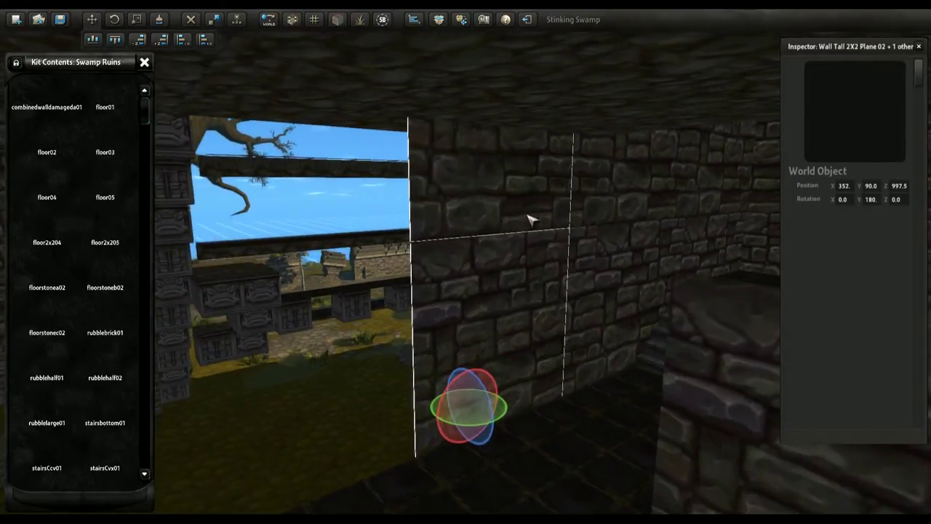
pyautogui.press('Left')
pyautogui.press('Left')
pyautogui.press('Left')
# Stack a copy of the 270° corner wall panel above the original, at a height of 110.
pyautogui.moveTo(502, 320); pyautogui.dragTo(655, 346, button='right')
pyautogui.moveTo(420, 347); pyautogui.dragTo(468, 305, button='right')
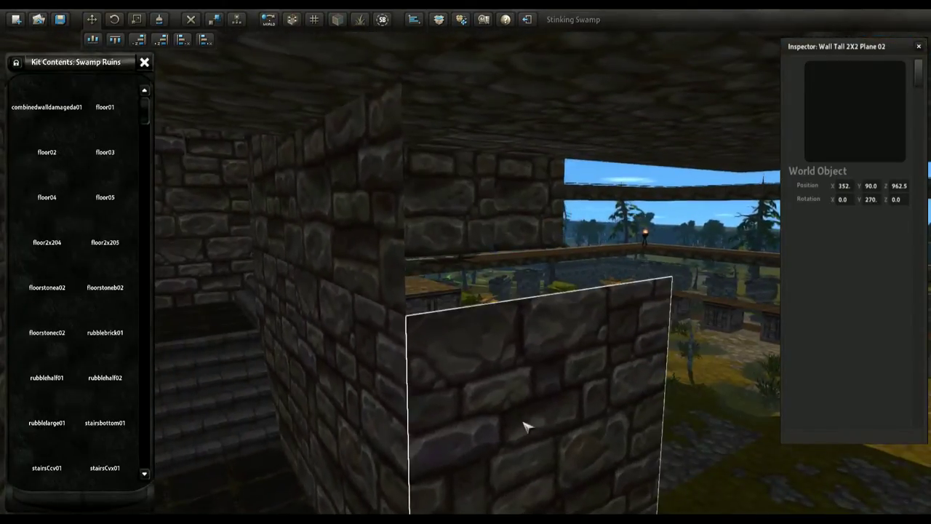
pyautogui.press('Left')
pyautogui.press('Left')
pyautogui.press('Left')
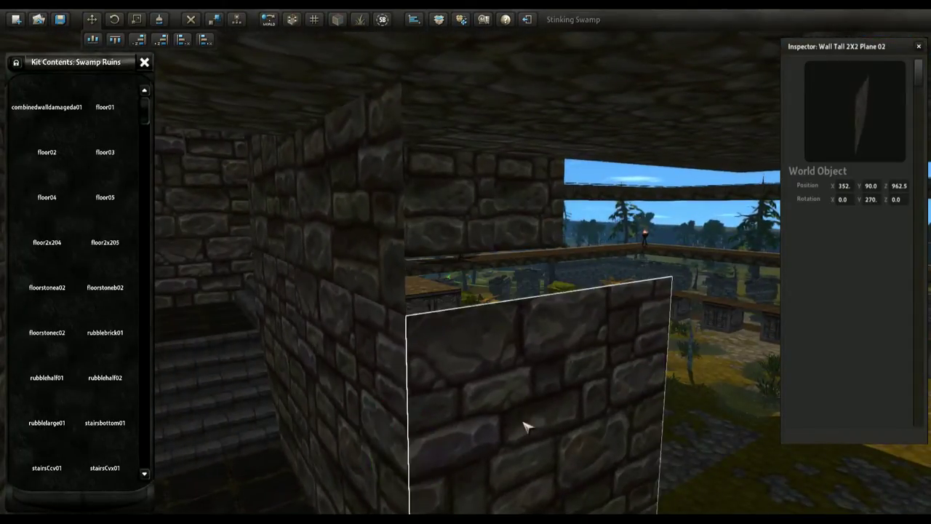
pyautogui.press('s')
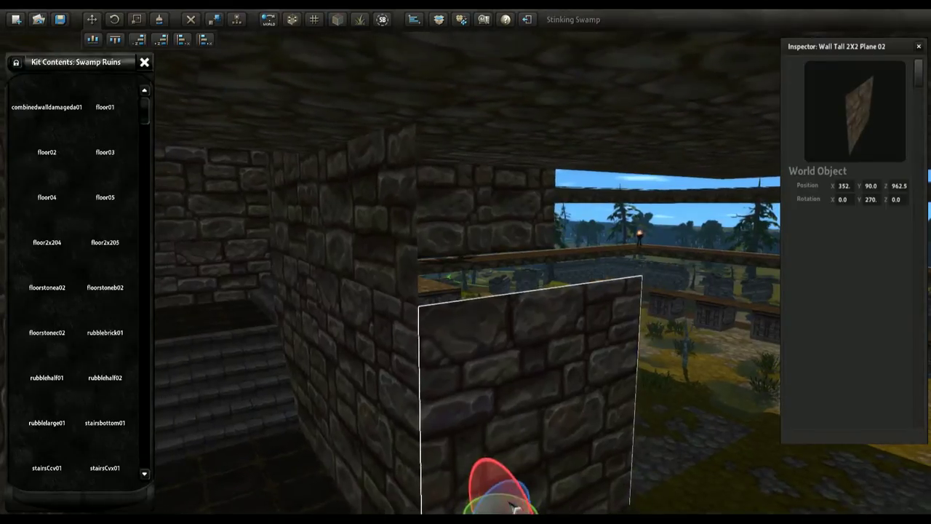
pyautogui.moveTo(514, 505); pyautogui.dragTo(516, 294)
pyautogui.moveTo(519, 254); pyautogui.dragTo(468, 349, button='right')
pyautogui.press('w')
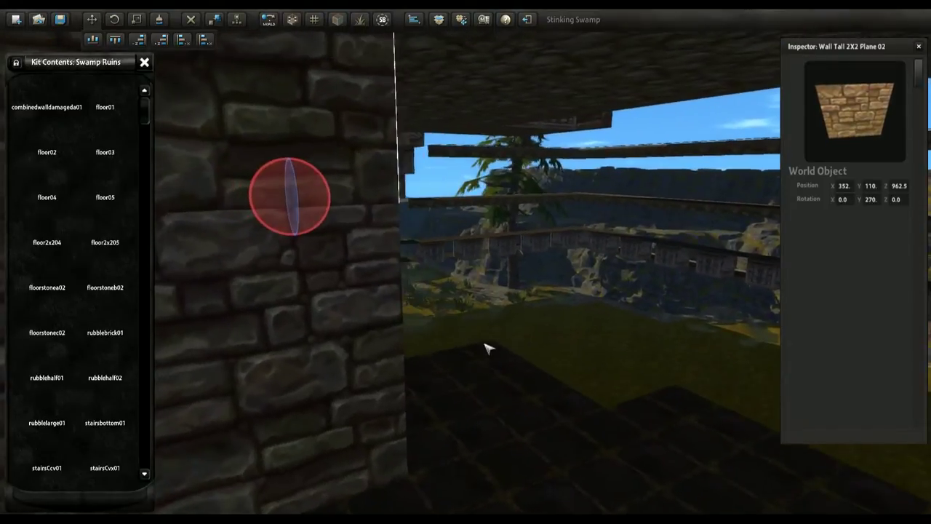
pyautogui.moveTo(618, 376); pyautogui.dragTo(462, 374, button='right')
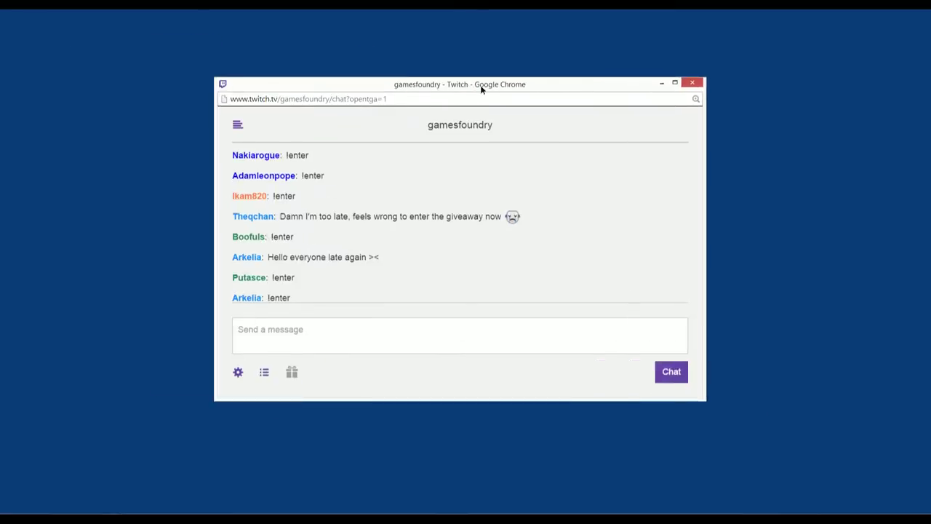
# Switch to the Twitch chat, maximize it, open the giveaway tool, roll for a winner and close the chat window.
pyautogui.moveTo(483, 87); pyautogui.dragTo(509, 104)
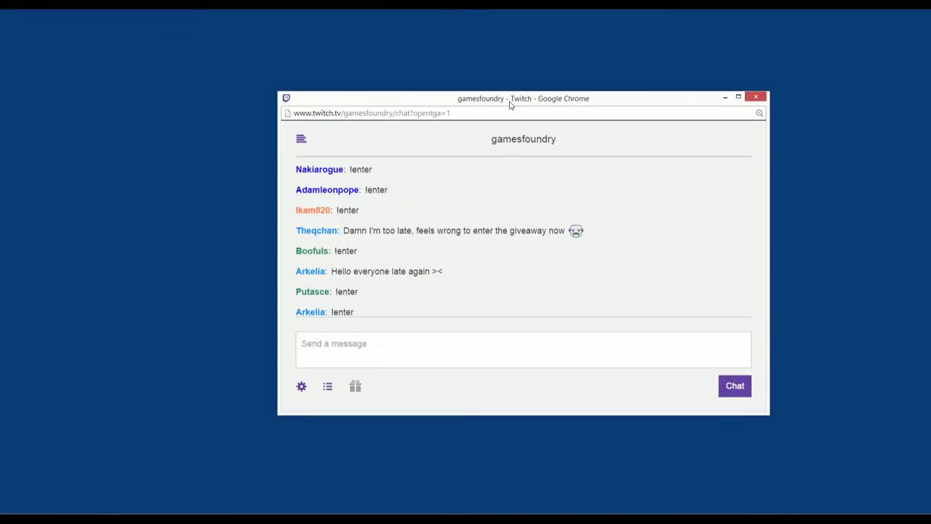
pyautogui.doubleClick(509, 104)
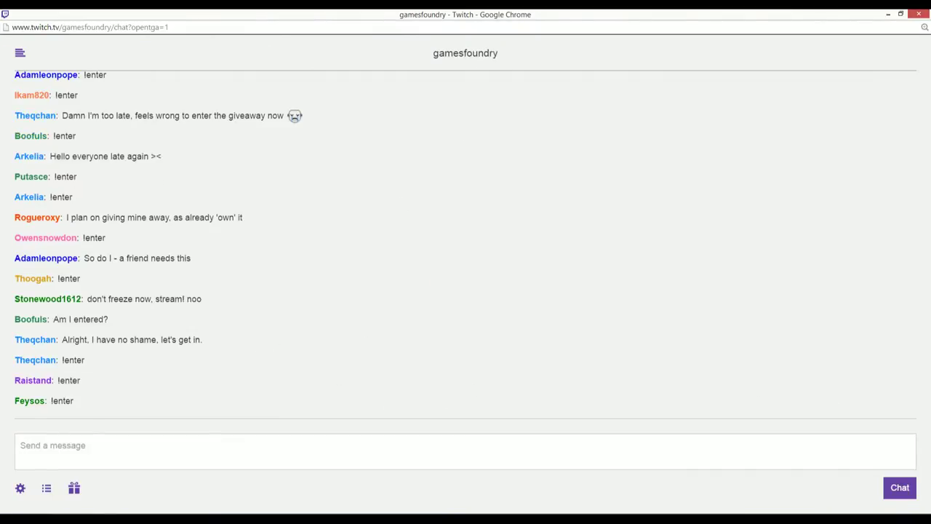
pyautogui.click(74, 488)
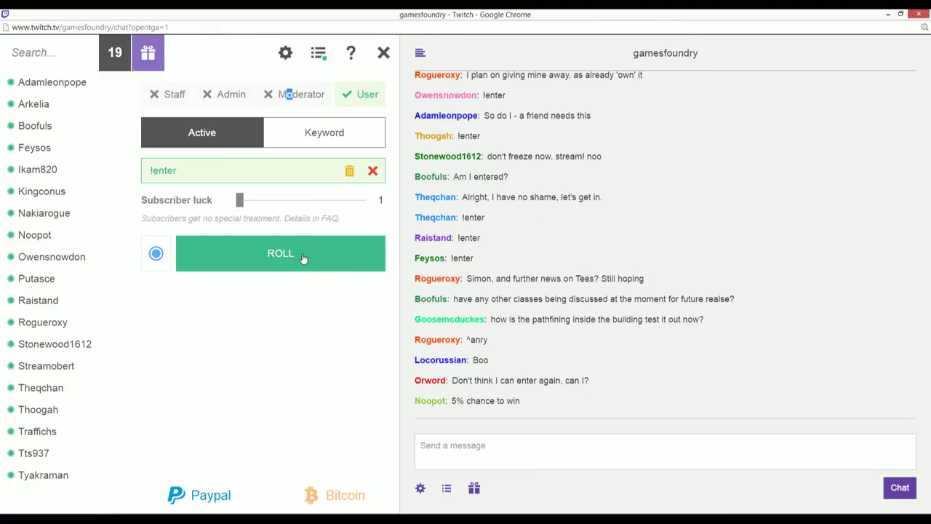
pyautogui.click(303, 259)
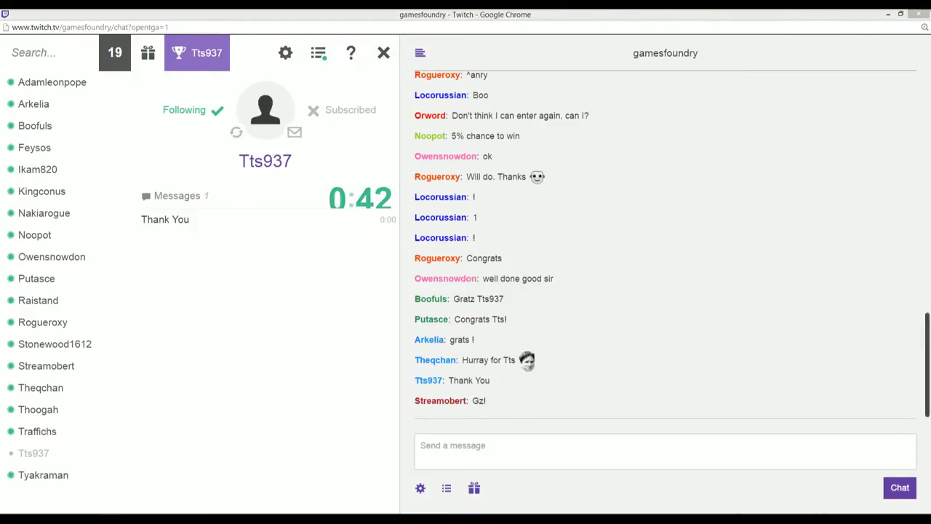
pyautogui.click(920, 14)
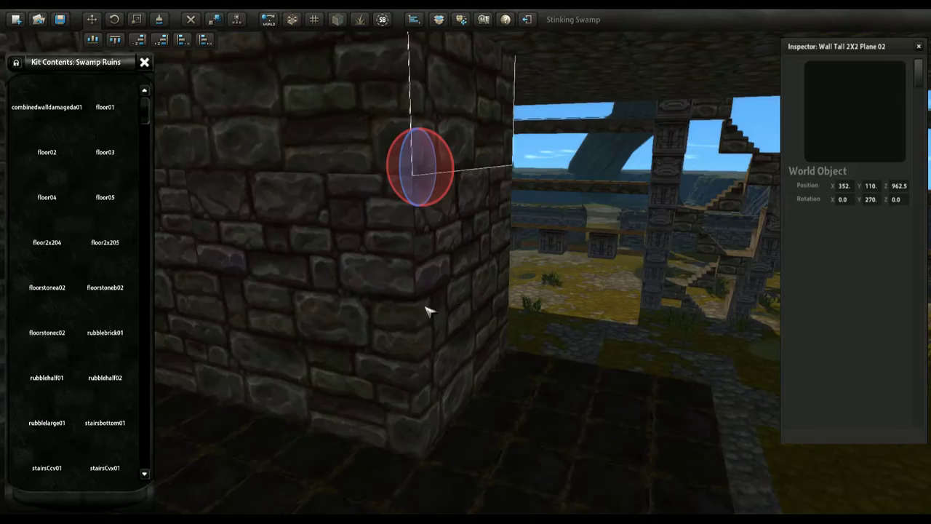
# Back in the temple, place the Sconce Small 03 torch from beside the stairs onto the new wall near the corner.
pyautogui.moveTo(426, 308); pyautogui.dragTo(384, 316, button='right')
pyautogui.press('w')
pyautogui.press('d')
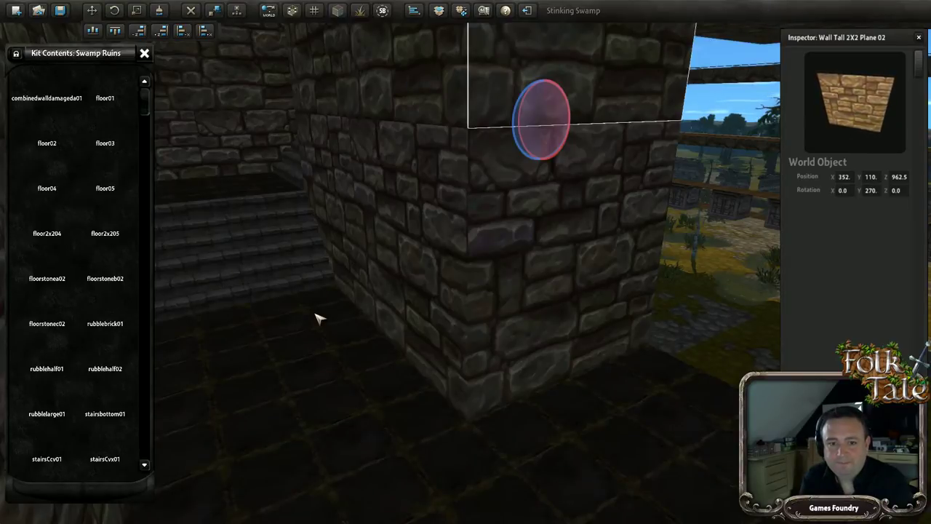
pyautogui.moveTo(338, 273); pyautogui.dragTo(338, 237, button='right')
pyautogui.moveTo(339, 242); pyautogui.dragTo(575, 213, button='middle')
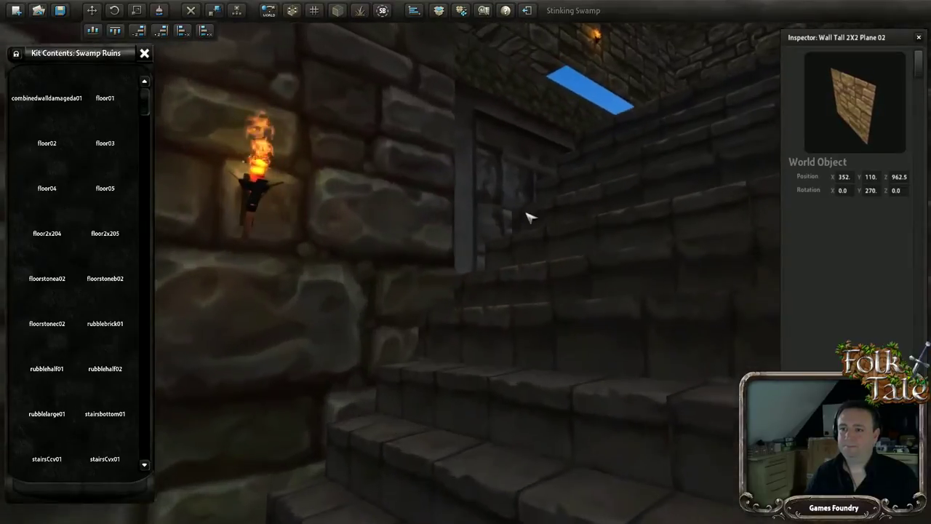
pyautogui.click(264, 219)
pyautogui.moveTo(255, 233); pyautogui.dragTo(289, 133, button='middle')
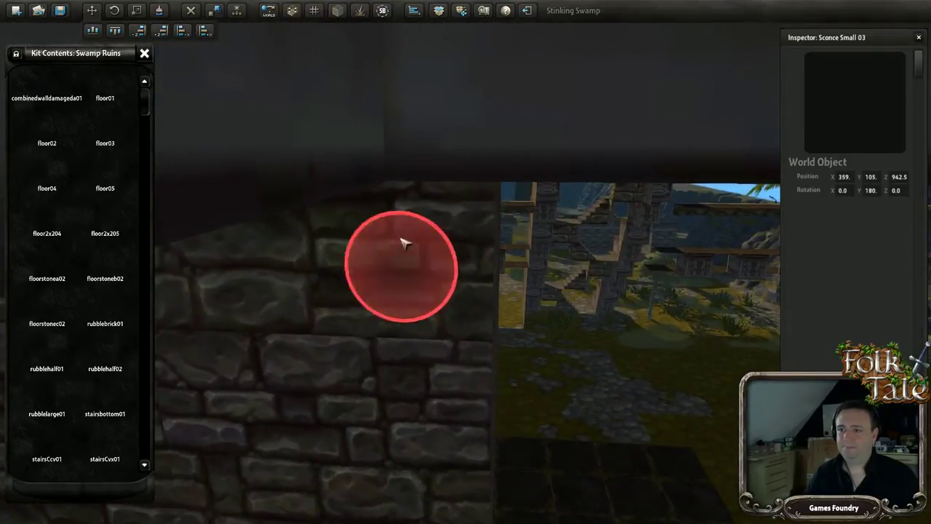
pyautogui.moveTo(547, 333); pyautogui.dragTo(575, 320, button='middle')
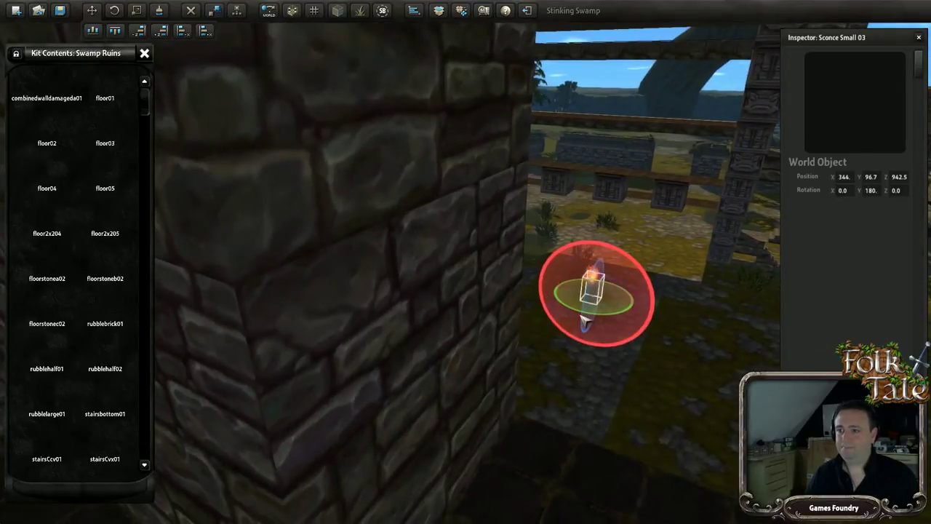
pyautogui.moveTo(446, 460); pyautogui.dragTo(435, 481)
pyautogui.moveTo(436, 384); pyautogui.dragTo(466, 269, button='middle')
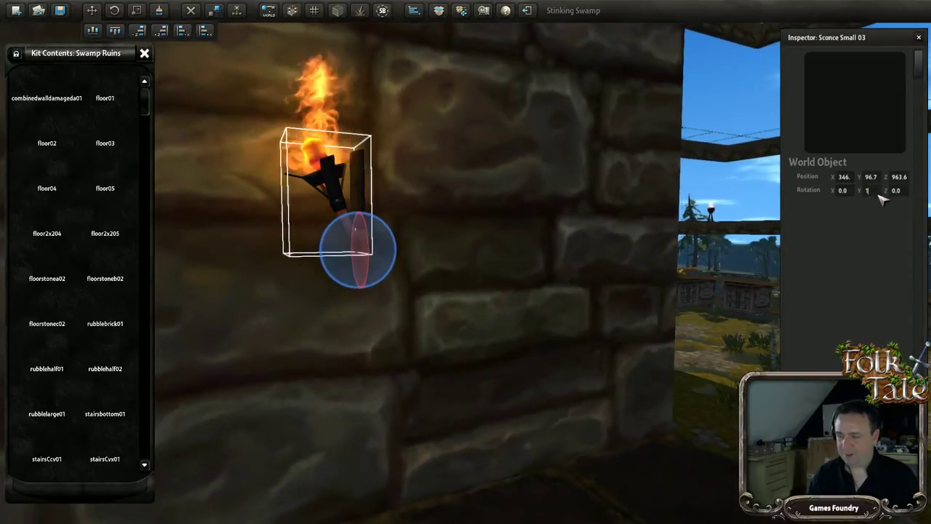
# Set the sconce's Y rotation to 90 and seat it against the wall face.
pyautogui.write('90')
pyautogui.press('Return')
pyautogui.moveTo(455, 342); pyautogui.dragTo(583, 359, button='middle')
pyautogui.scroll(2, 586, 365)
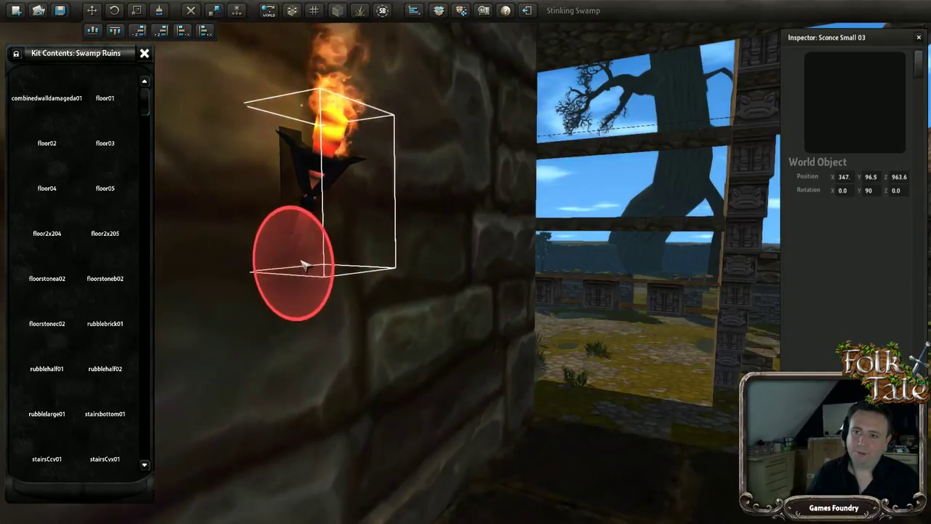
# Extend the temple floor outward past the wall corner with the block of four Floor 02 tiles.
pyautogui.moveTo(309, 267); pyautogui.dragTo(481, 371, button='middle')
pyautogui.click(490, 327)
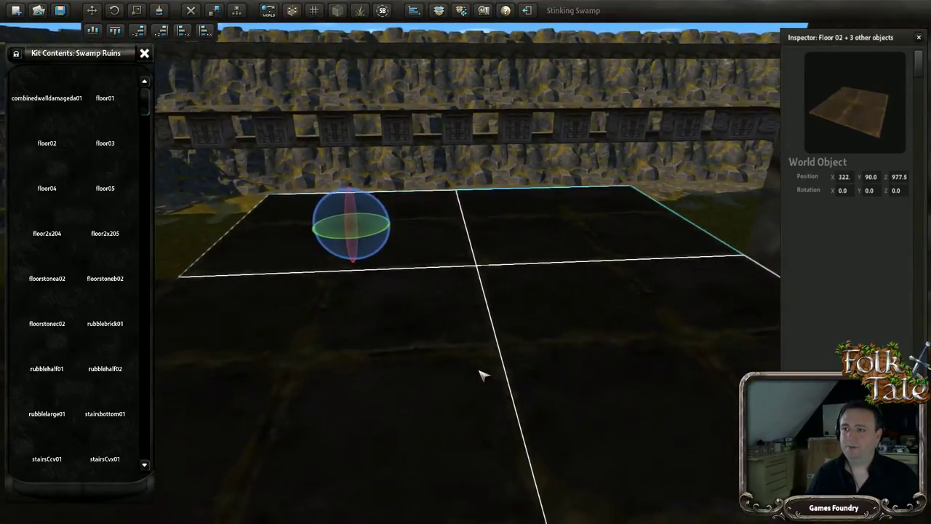
pyautogui.moveTo(480, 372); pyautogui.dragTo(676, 346, button='middle')
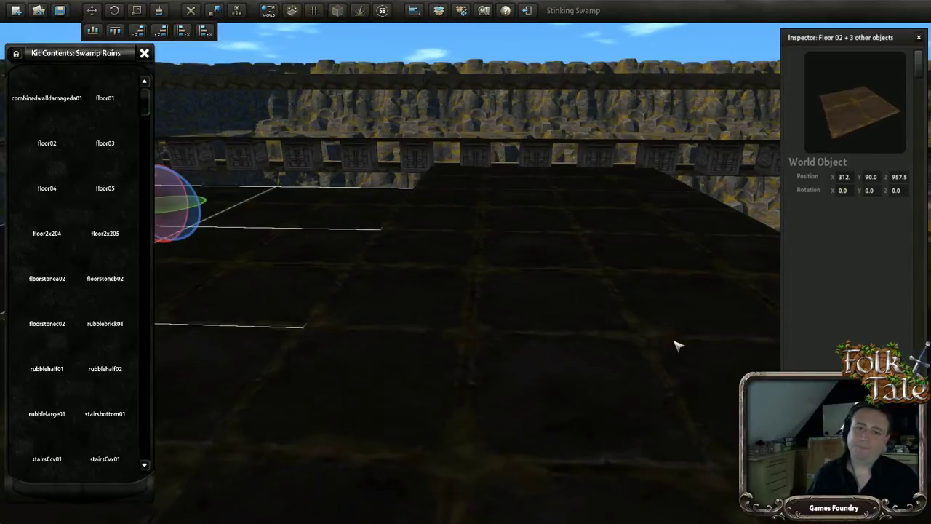
pyautogui.moveTo(658, 366); pyautogui.dragTo(447, 347, button='middle')
pyautogui.press('Up')
pyautogui.press('Up')
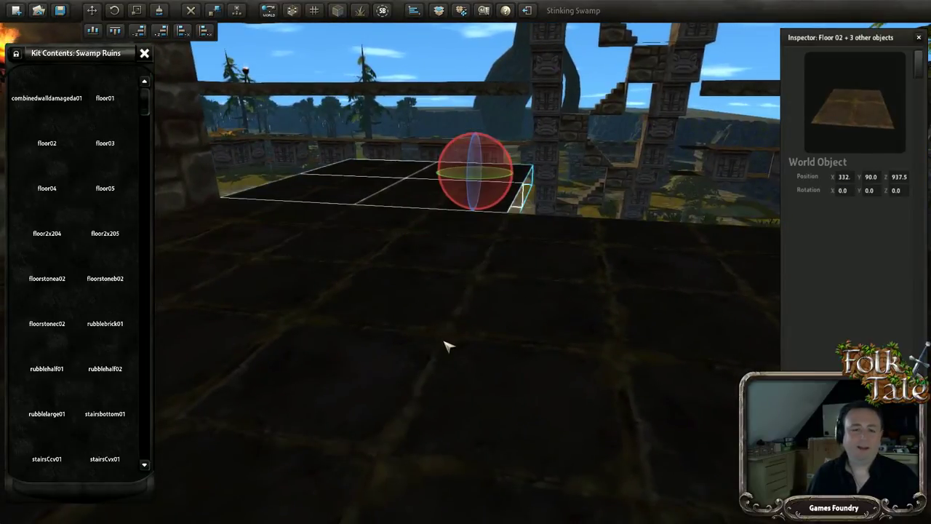
# Lay another block of four Floor 02 tiles beside the previous one to widen the temple floor to X 312.
pyautogui.press('Right')
pyautogui.press('Right')
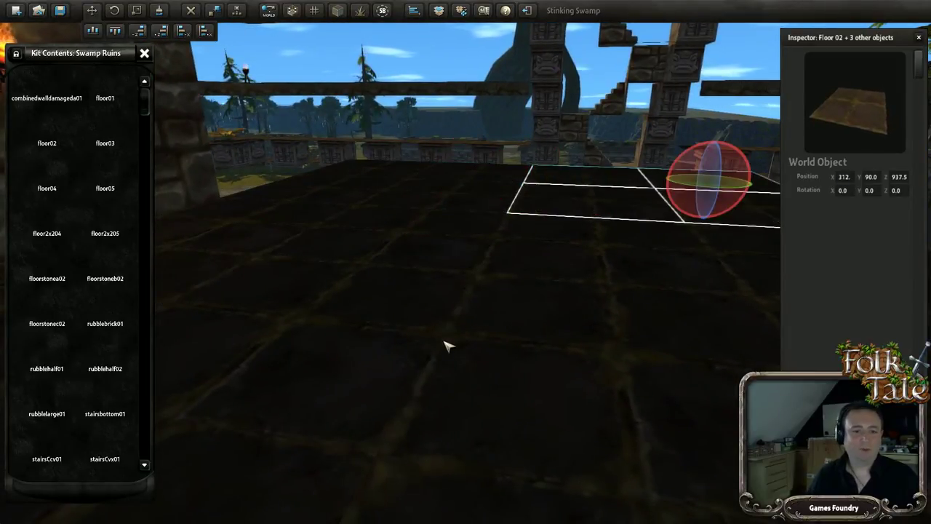
pyautogui.moveTo(305, 353); pyautogui.dragTo(369, 296, button='middle')
pyautogui.press('Right')
pyautogui.press('Down')
# Select the two stacked Wall Tall 2X2 Plane 02 pieces facing Y rotation 180 and shift them along the floor's edge.
pyautogui.click(427, 254)
pyautogui.keyDown('shift'); pyautogui.click(401, 158); pyautogui.keyUp('shift')
pyautogui.press('Left')
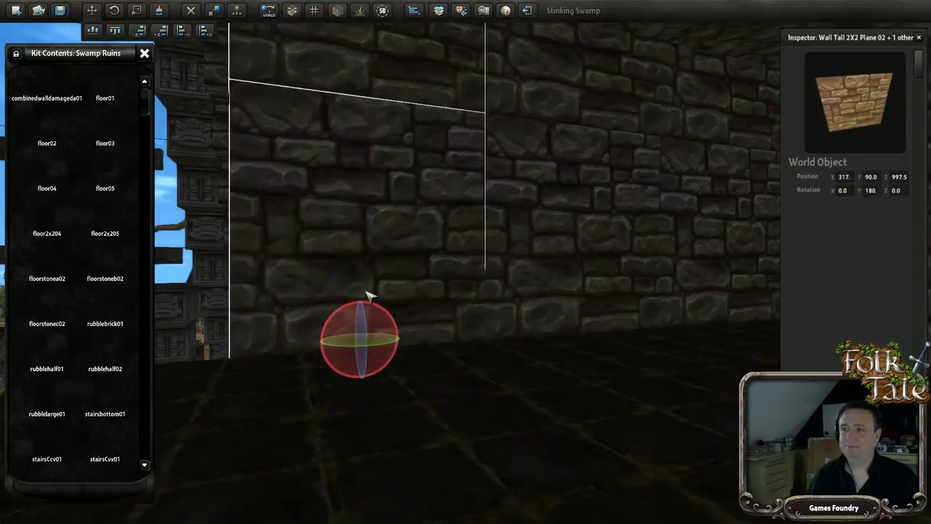
pyautogui.moveTo(399, 334); pyautogui.dragTo(476, 393, button='middle')
pyautogui.press('Left')
pyautogui.press('a')
# Duplicate the stacked Wall Tall 2X2 Plane 02 pair on the torch-lit wall and extend that wall outward.
pyautogui.click(429, 324)
pyautogui.moveTo(430, 323); pyautogui.dragTo(441, 170, button='middle')
pyautogui.keyDown('shift'); pyautogui.click(442, 172); pyautogui.keyUp('shift')
pyautogui.hotkey('ctrl', 'd')
pyautogui.press('Right')
pyautogui.press('Right')
pyautogui.press('Right')
pyautogui.press('Right')
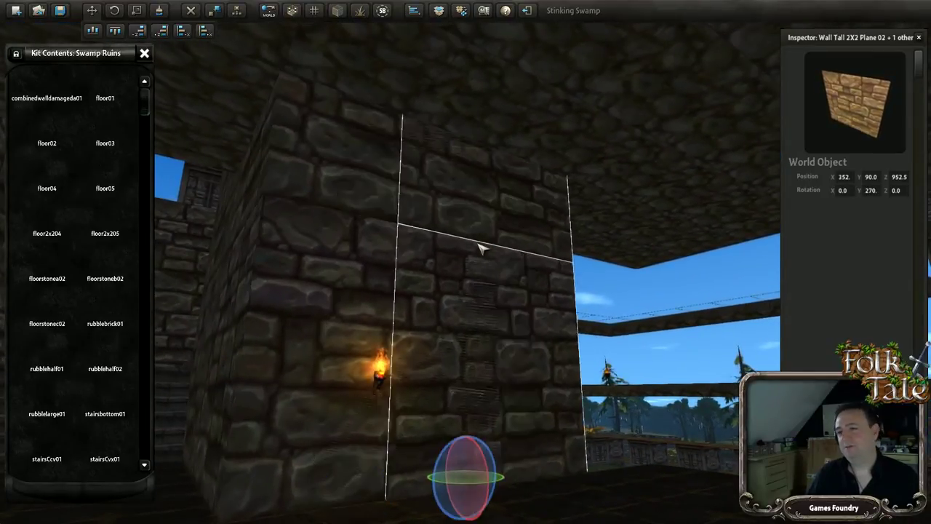
# Turn the copied wall pair to Y rotation 0 and fit it along the floor's outer edge at X 337, Z 927.5.
pyautogui.moveTo(386, 338); pyautogui.dragTo(473, 377, button='middle')
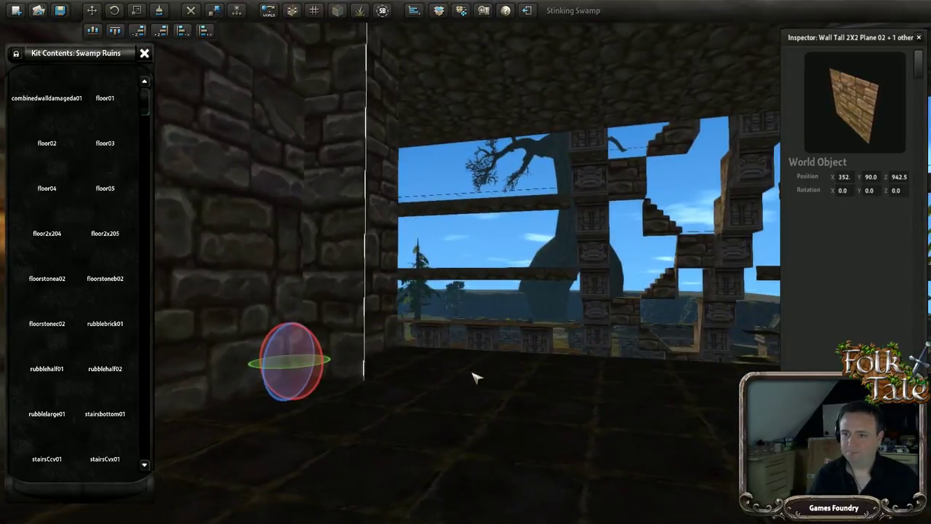
pyautogui.press('Right')
pyautogui.press('Up')
pyautogui.press('Right')
pyautogui.press('Up')
pyautogui.press('Right')
pyautogui.press('Right')
pyautogui.press('Left')
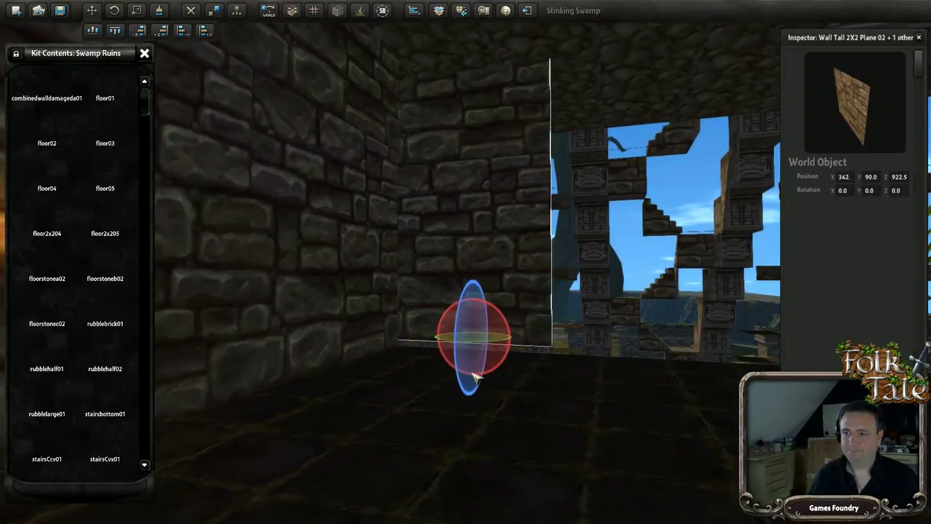
pyautogui.moveTo(596, 367); pyautogui.dragTo(549, 388, button='middle')
pyautogui.press('Left')
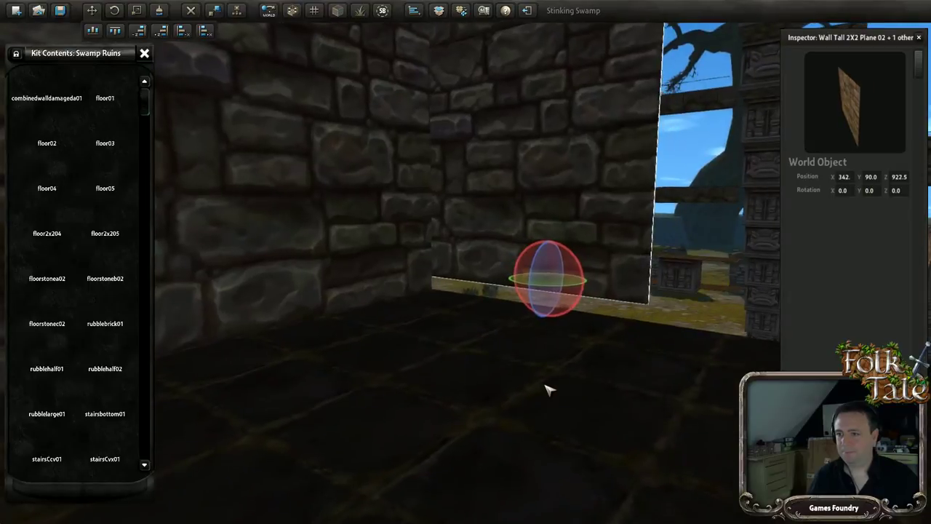
pyautogui.press('Down')
pyautogui.moveTo(429, 357); pyautogui.dragTo(530, 353, button='middle')
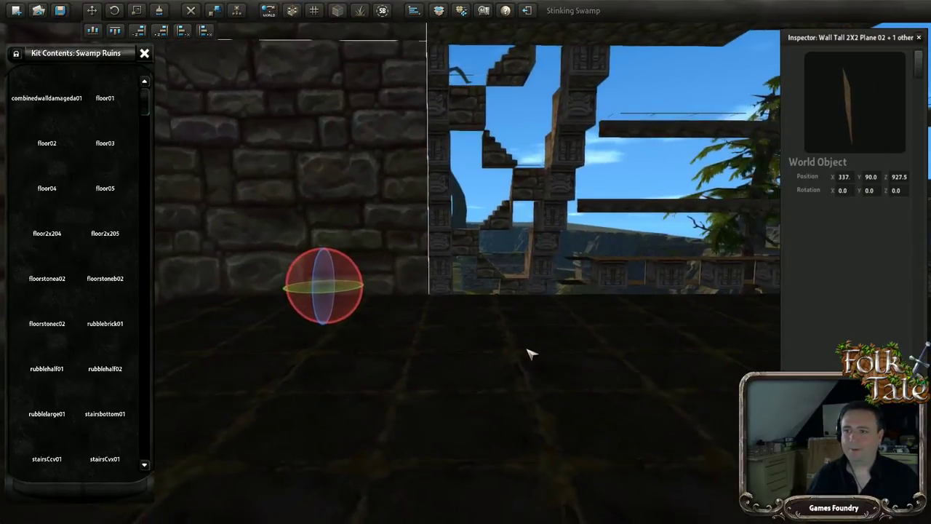
# Continue the outer wall along the floor's edge with the stacked wall pair, up to X 297, Z 927.5.
pyautogui.press('Right')
pyautogui.press('Right')
pyautogui.moveTo(428, 378); pyautogui.dragTo(593, 340, button='middle')
pyautogui.press('Right')
pyautogui.press('Right')
pyautogui.press('Right')
pyautogui.press('Right')
pyautogui.press('Right')
pyautogui.press('Up')
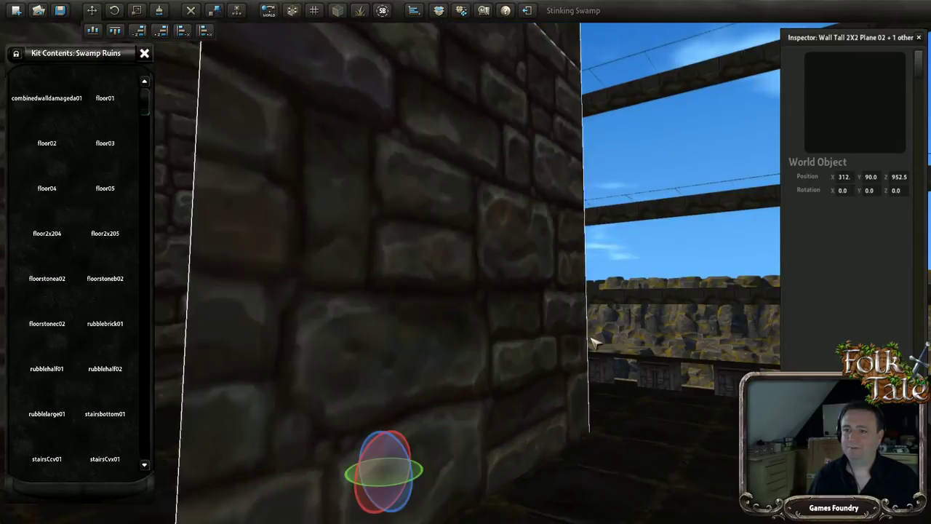
pyautogui.press('Up')
pyautogui.press('Up')
pyautogui.press('Up')
pyautogui.press('Left')
pyautogui.press('Left')
pyautogui.press('Left')
pyautogui.press('Left')
pyautogui.press('Left')
pyautogui.press('Left')
pyautogui.press('Right')
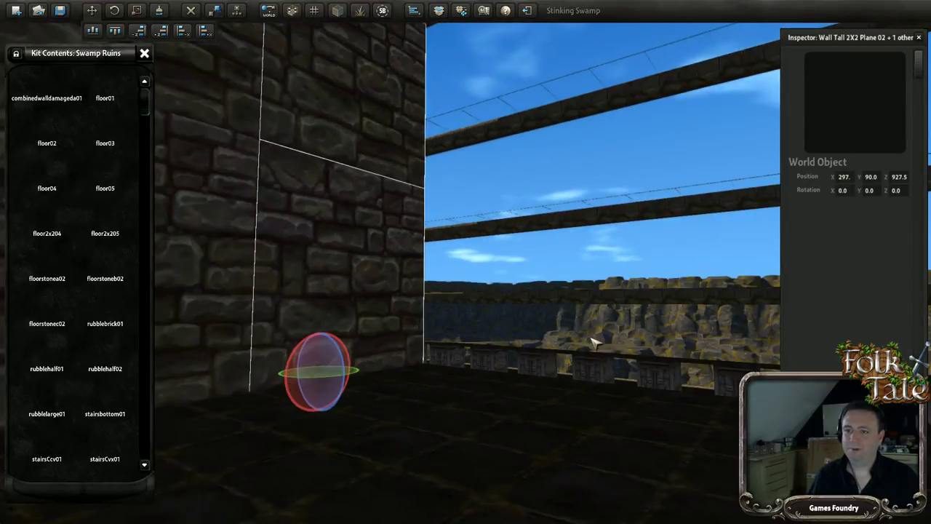
pyautogui.moveTo(524, 331); pyautogui.dragTo(549, 326, button='middle')
# Duplicate the stacked wall pair, turn the copy to Y rotation 90 and set it at the chamber's corner at X 282, Z 942.5.
pyautogui.hotkey('ctrl', 'd')
pyautogui.press('r')
pyautogui.press('Up')
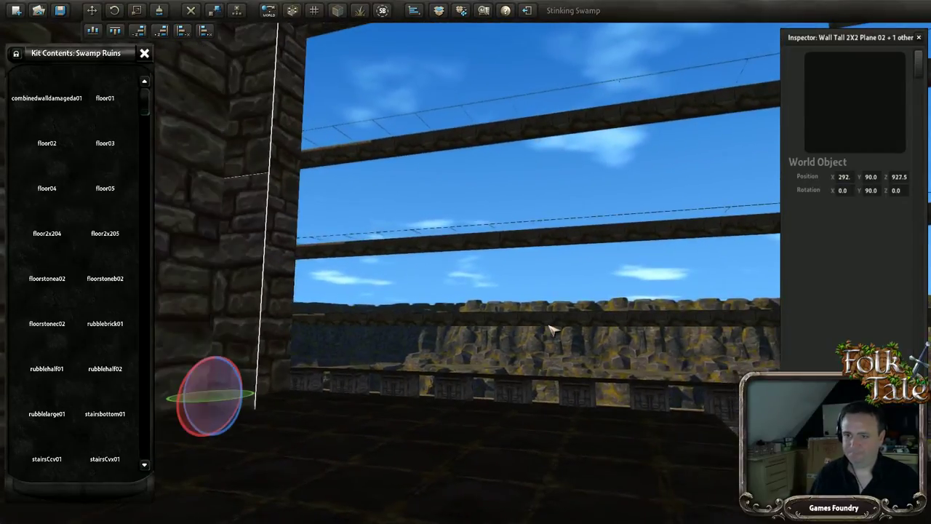
pyautogui.press('Right')
pyautogui.press('Right')
pyautogui.press('Left')
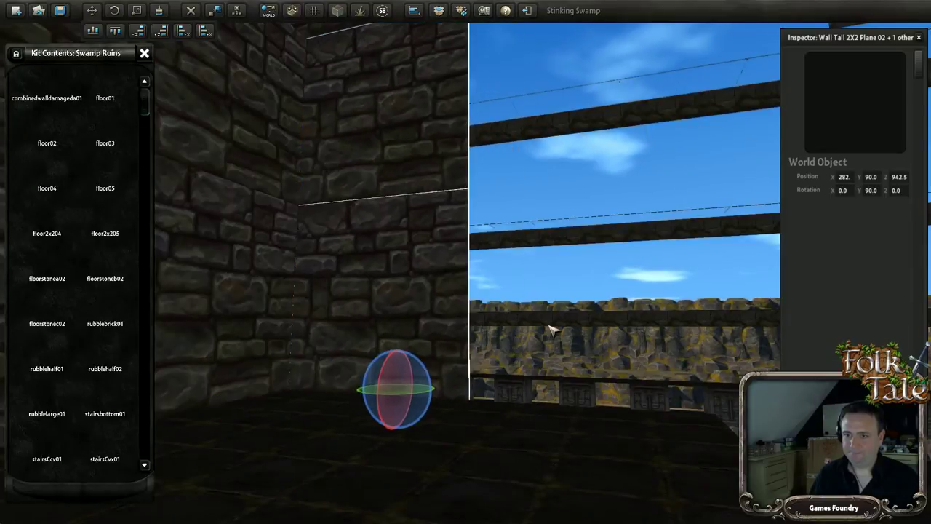
# Extend the end wall from the corner with the stacked wall pair until it closes off the chamber.
pyautogui.press('Left')
pyautogui.press('Left')
pyautogui.press('Left')
pyautogui.press('Left')
pyautogui.moveTo(458, 364); pyautogui.dragTo(530, 373, button='middle')
pyautogui.moveTo(459, 393); pyautogui.dragTo(476, 393, button='middle')
pyautogui.moveTo(391, 318); pyautogui.dragTo(500, 381, button='middle')
pyautogui.press('Left')
pyautogui.press('Left')
pyautogui.press('Left')
pyautogui.press('Left')
pyautogui.click(501, 381)
pyautogui.click(594, 360)
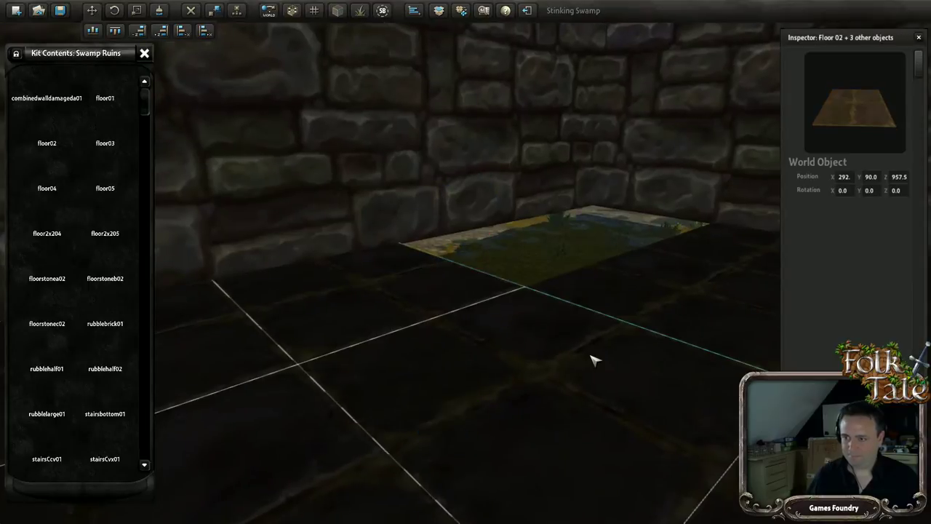
pyautogui.click(594, 360)
pyautogui.hotkey('ctrl', 'd')
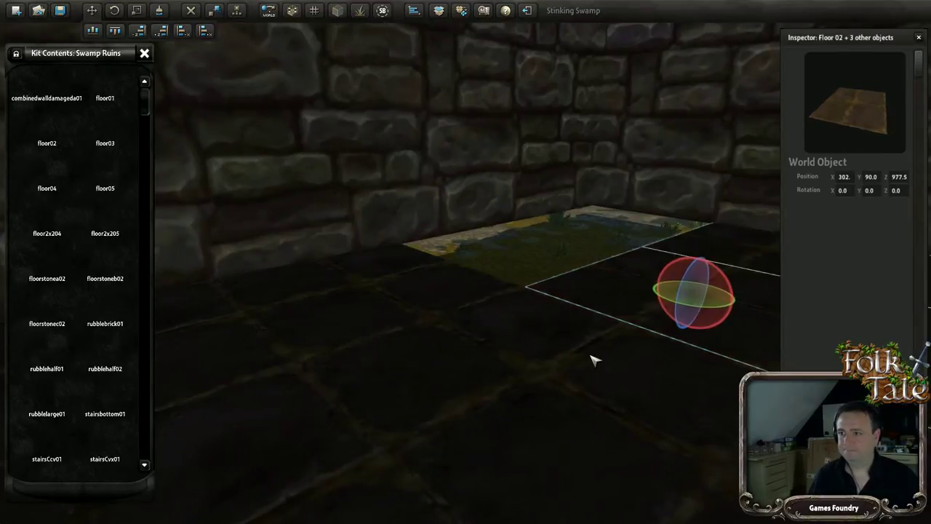
pyautogui.press('Left')
pyautogui.press('Escape')
# Duplicate a single Floor 02 tile and use it to fill the floor gap in the chamber's corner at Z 987.5.
pyautogui.click(413, 417)
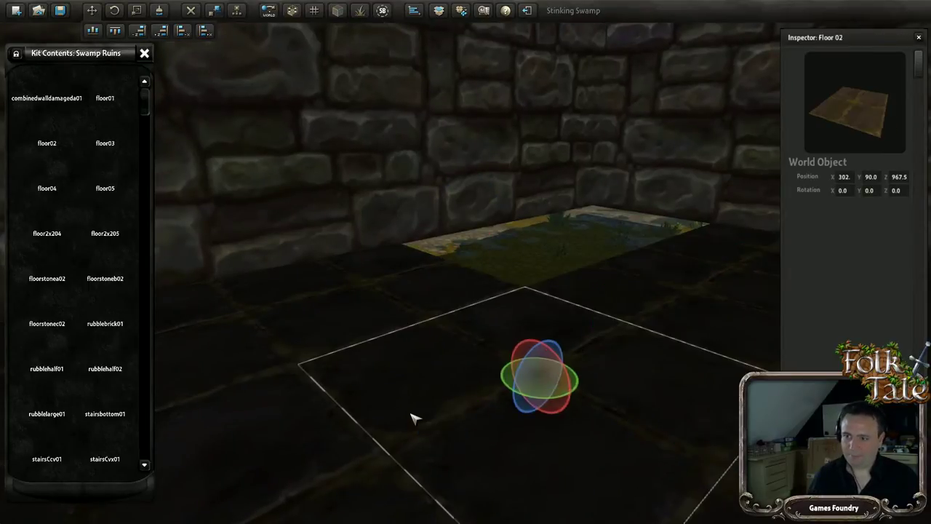
pyautogui.moveTo(459, 413); pyautogui.dragTo(557, 397, button='middle')
pyautogui.hotkey('ctrl', 'd')
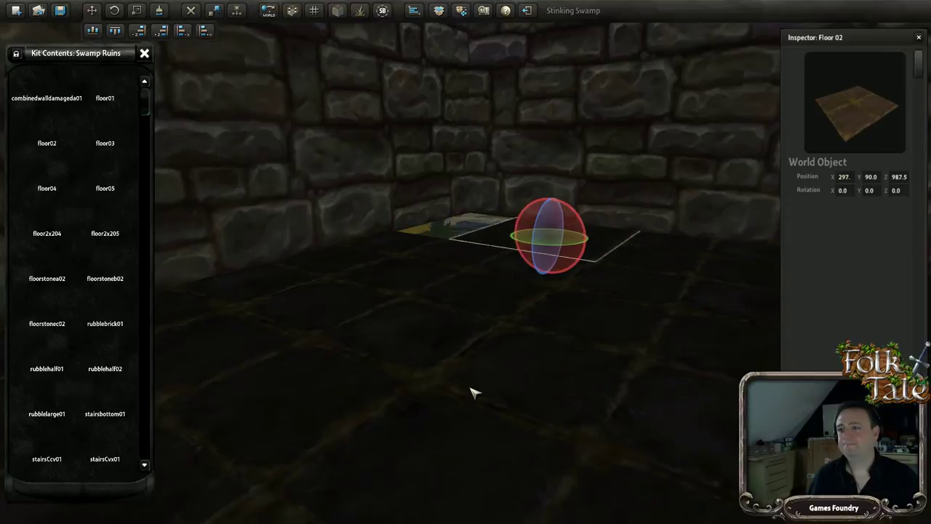
# Tour the temple from the new chamber through the torch-lit corridor and terrace to the pyramid's exterior.
pyautogui.moveTo(454, 371); pyautogui.dragTo(413, 372, button='middle')
pyautogui.press('w')
pyautogui.moveTo(393, 337); pyautogui.dragTo(489, 342, button='middle')
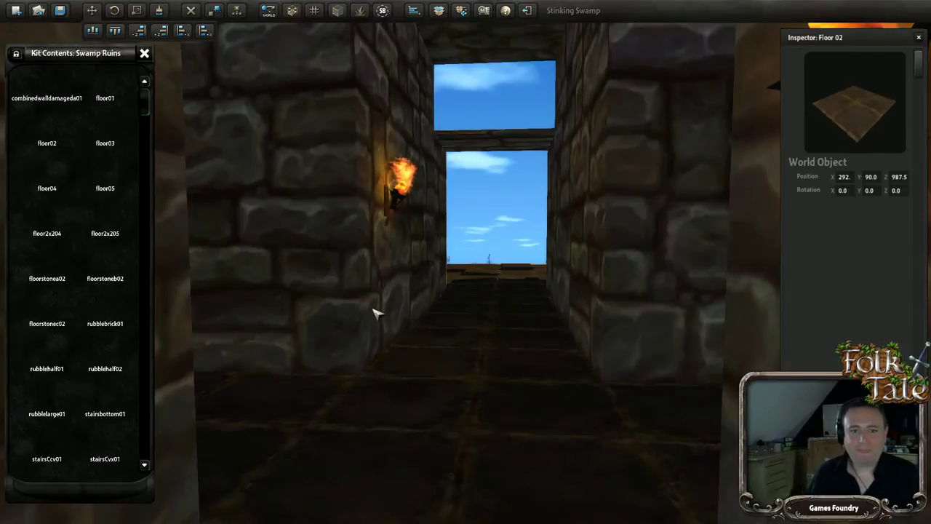
pyautogui.moveTo(390, 316); pyautogui.dragTo(403, 319, button='middle')
pyautogui.press('w')
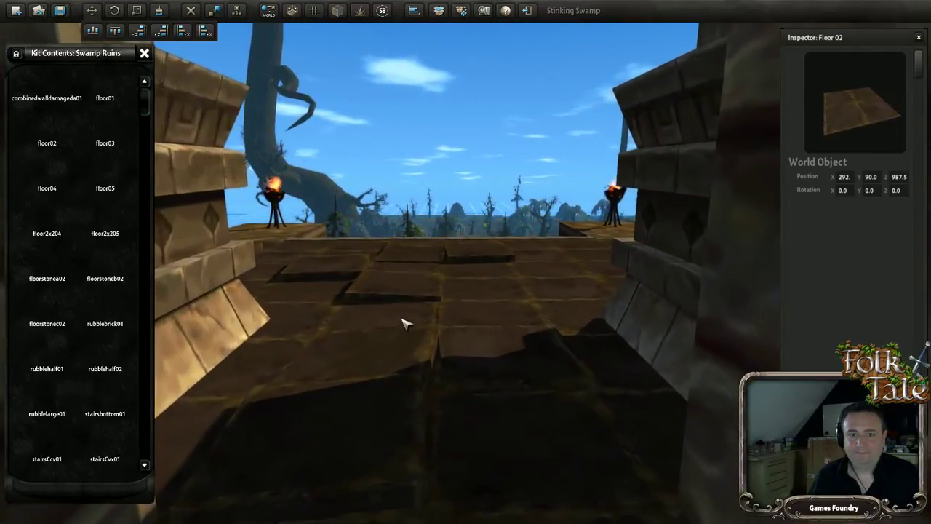
pyautogui.press('w')
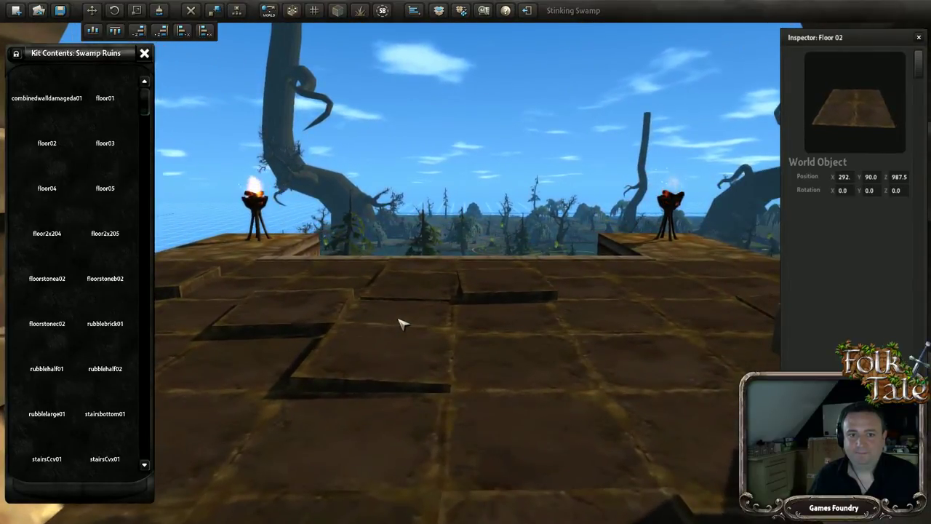
pyautogui.moveTo(399, 323); pyautogui.dragTo(451, 366, button='middle')
pyautogui.press('w')
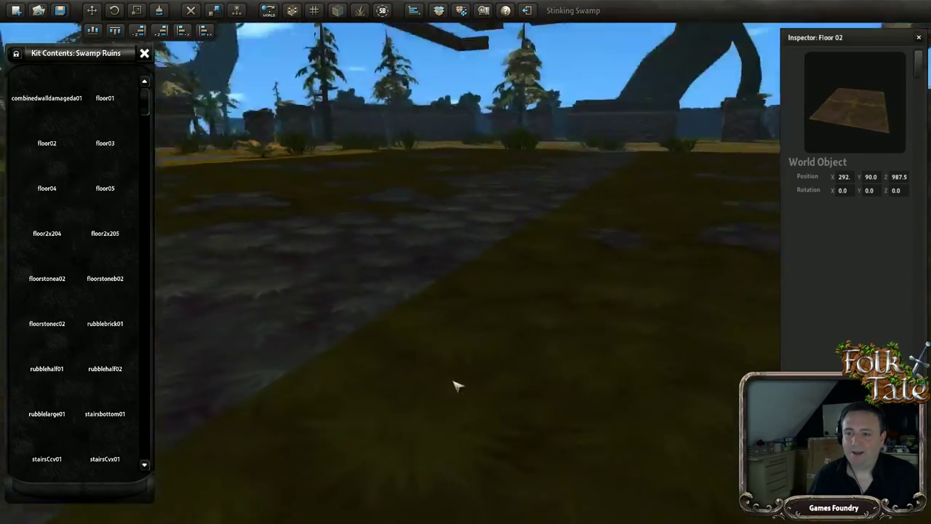
pyautogui.moveTo(550, 462); pyautogui.dragTo(603, 449, button='middle')
pyautogui.moveTo(661, 422); pyautogui.dragTo(679, 419, button='middle')
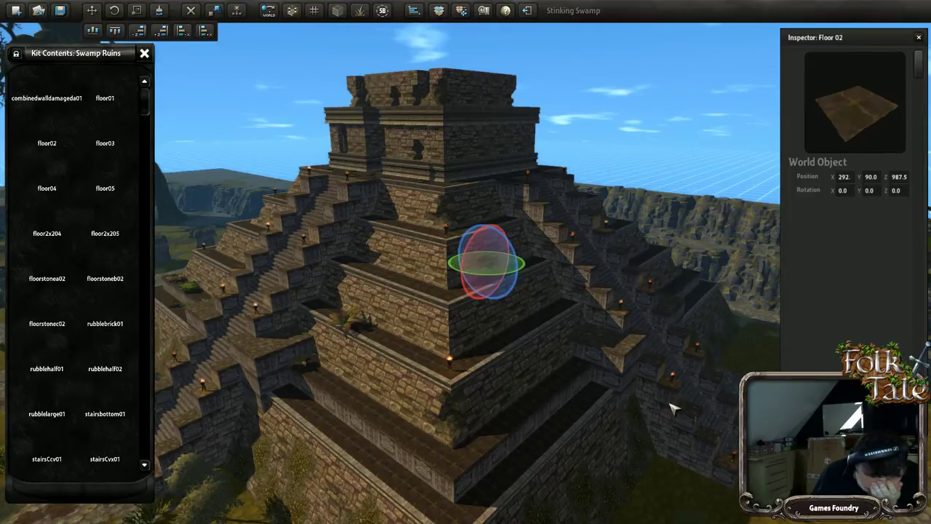
# Fly over to the swamp clearing and inspect its Spawnpoint's radius rings and wave settings.
pyautogui.moveTo(675, 408); pyautogui.dragTo(429, 345, button='middle')
pyautogui.press('w')
pyautogui.press('w')
pyautogui.click(500, 326)
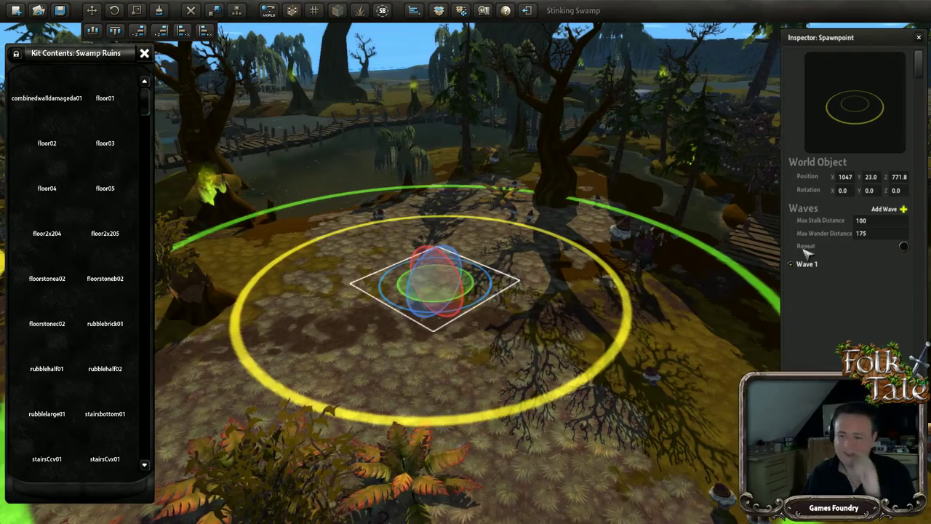
pyautogui.moveTo(327, 340); pyautogui.dragTo(382, 353, button='middle')
pyautogui.press('s')
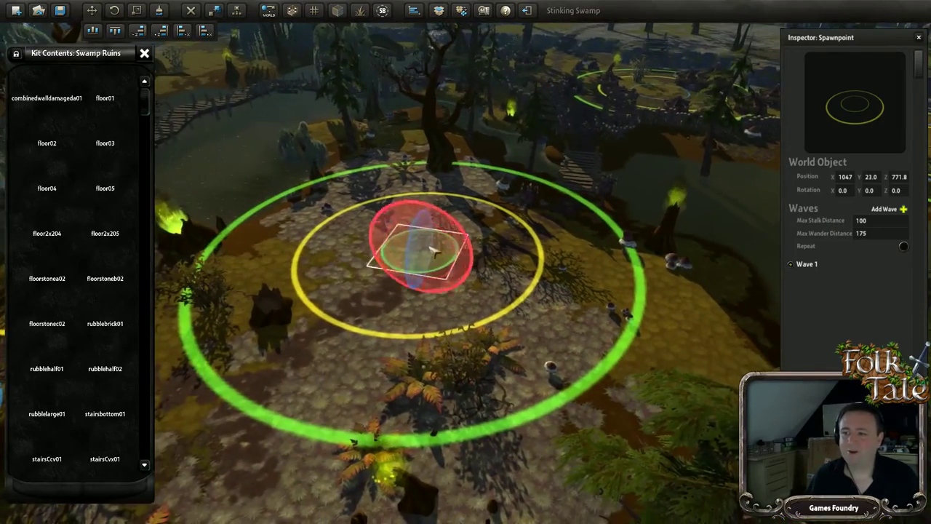
pyautogui.moveTo(325, 340); pyautogui.dragTo(557, 278, button='right')
pyautogui.press('s')
pyautogui.press('w')
# Return to the temple and place a Wall Half Plane B 01 piece beside the outer stairs at Y 80, Z 1107.
pyautogui.moveTo(478, 232); pyautogui.dragTo(571, 363, button='right')
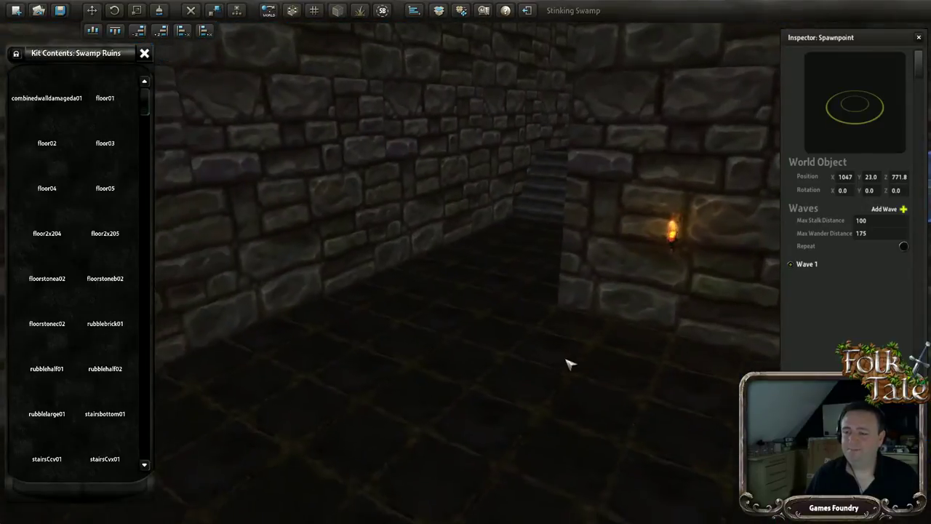
pyautogui.moveTo(529, 328); pyautogui.dragTo(729, 343, button='right')
pyautogui.moveTo(558, 363); pyautogui.dragTo(532, 374, button='right')
pyautogui.click(453, 339)
pyautogui.click(453, 341)
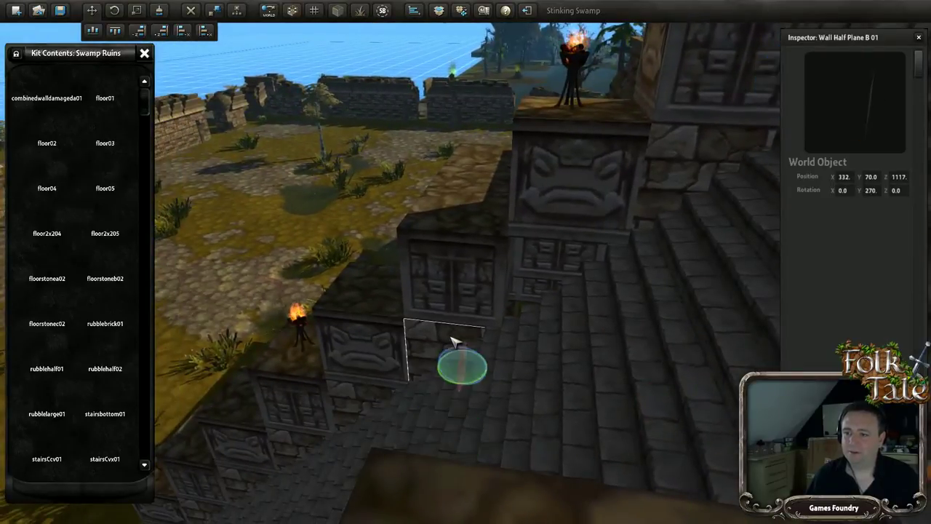
pyautogui.moveTo(595, 261); pyautogui.dragTo(492, 264, button='right')
pyautogui.moveTo(471, 431); pyautogui.dragTo(454, 299, button='right')
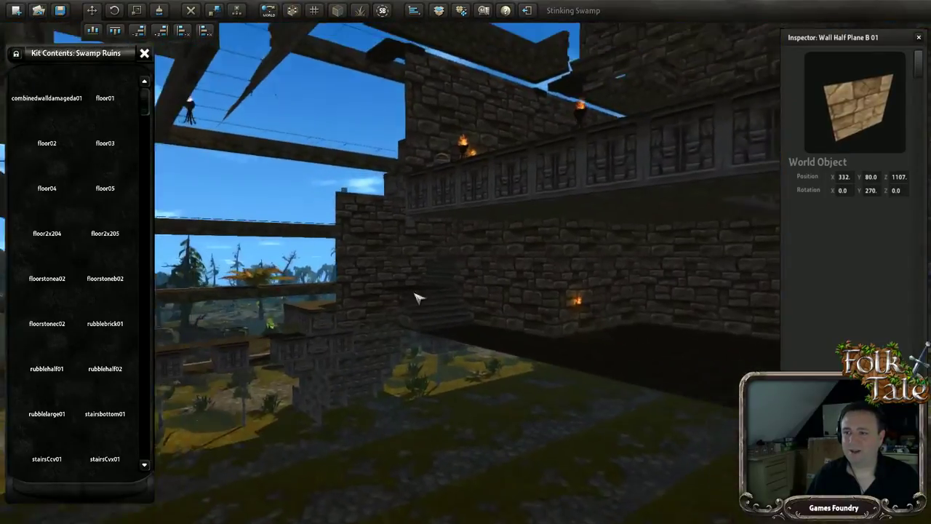
# Examine the enclosed chamber's walls, floor and adjoining staircase.
pyautogui.scroll(10, 412, 301)
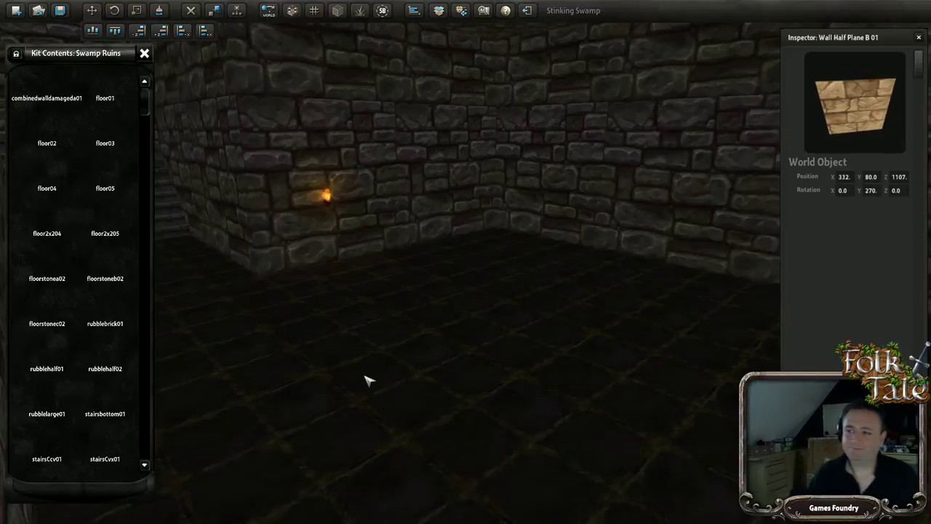
pyautogui.scroll(-5, 481, 373)
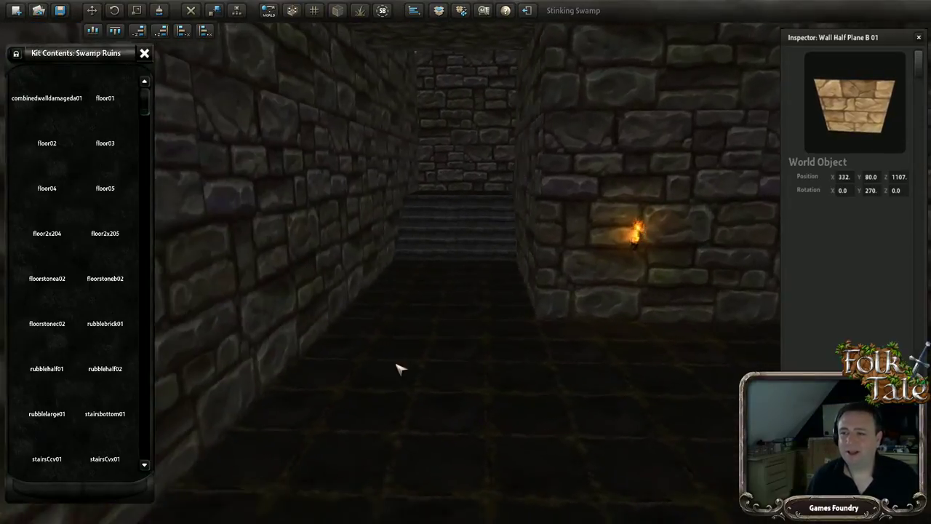
pyautogui.moveTo(458, 361); pyautogui.dragTo(566, 379, button='middle')
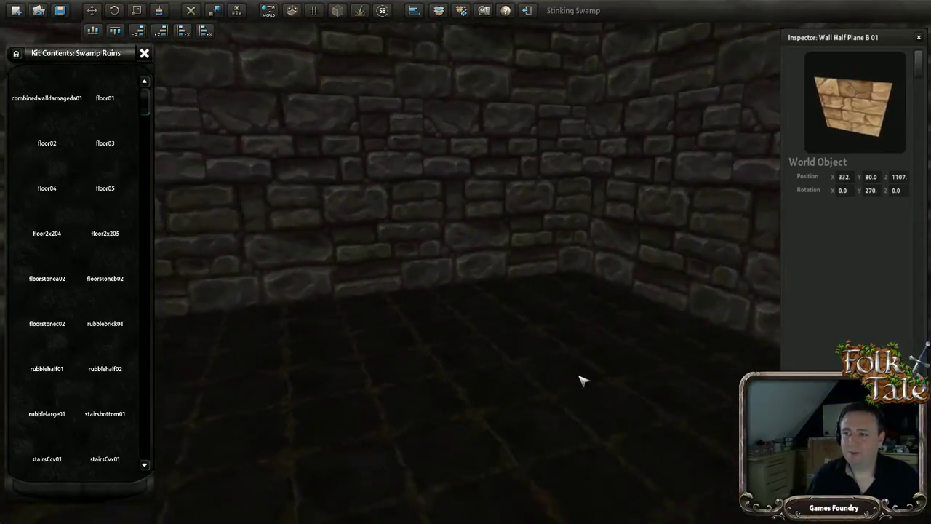
pyautogui.moveTo(642, 374); pyautogui.dragTo(469, 348, button='middle')
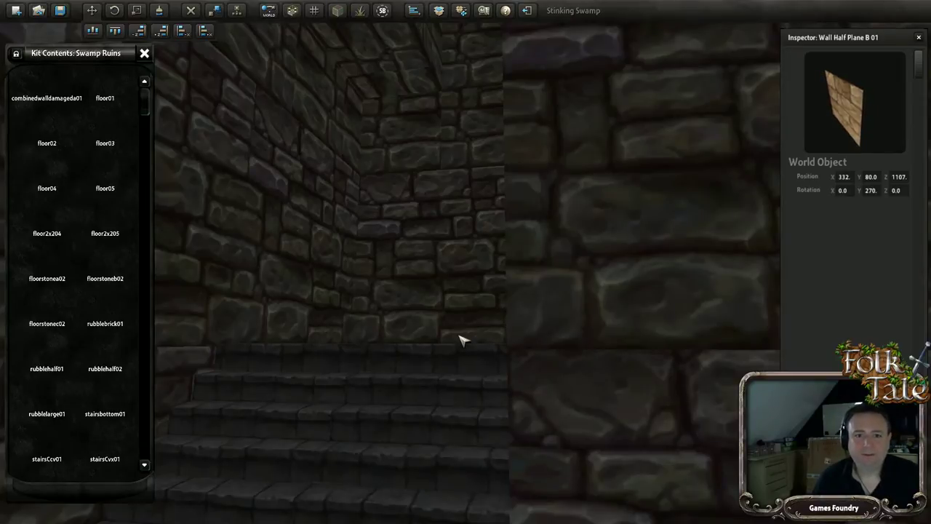
pyautogui.moveTo(360, 305); pyautogui.dragTo(499, 342, button='middle')
# Try to place a copy of the wall-mounted Sconce Small 03 elsewhere in the lower chamber.
pyautogui.moveTo(337, 341); pyautogui.dragTo(434, 391, button='middle')
pyautogui.click(412, 349)
pyautogui.hotkey('ctrl', 'd')
pyautogui.press('Right')
pyautogui.press('Up')
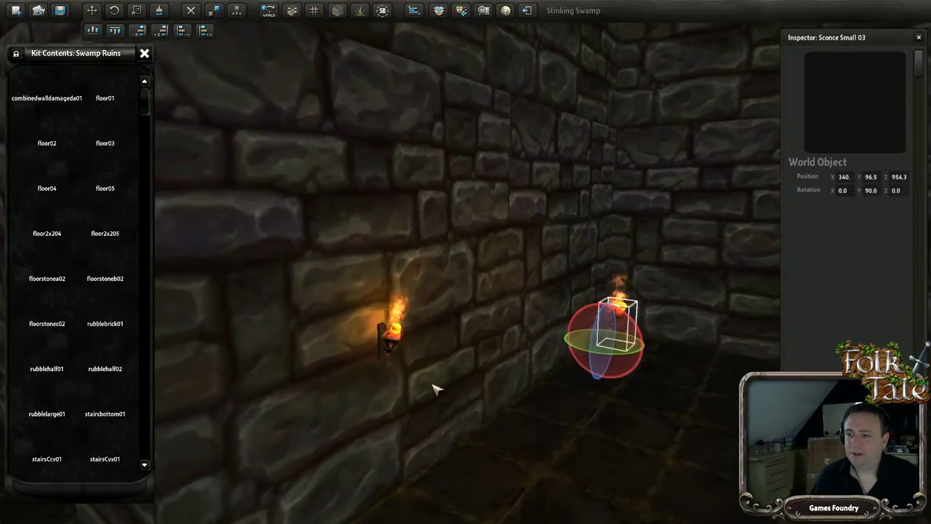
pyautogui.press('Delete')
pyautogui.click(395, 358)
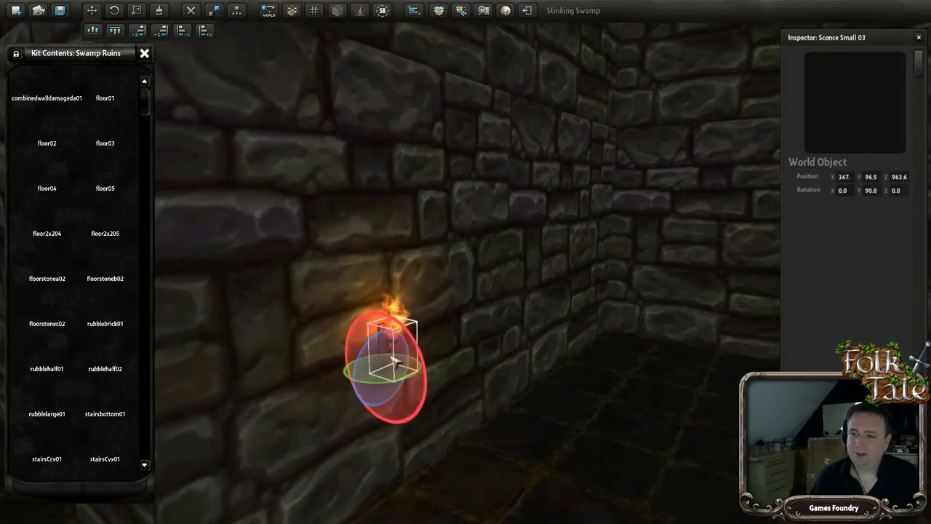
pyautogui.press('Up')
pyautogui.press('Delete')
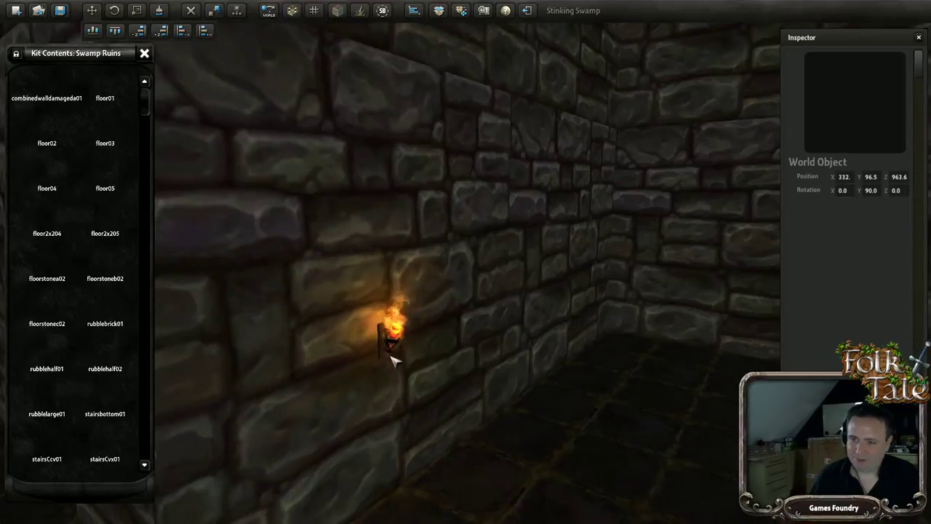
# Duplicate the chamber's Sconce Small 03 and move the copy along the same wall to Z 938.6.
pyautogui.press('w')
pyautogui.press('s')
pyautogui.press('w')
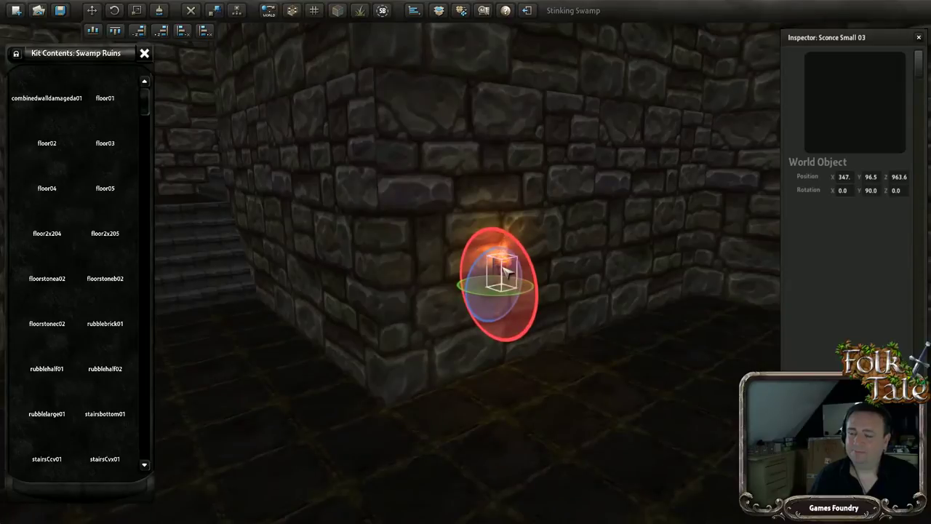
pyautogui.press('d')
pyautogui.moveTo(567, 330); pyautogui.dragTo(534, 301, button='right')
pyautogui.hotkey('ctrl', 'd')
pyautogui.press('Right')
pyautogui.press('s')
pyautogui.press('w')
pyautogui.press('w')
# Move the Sconce Small 03 on the wall between the two staircases along that wall to Z 952.4.
pyautogui.moveTo(343, 368); pyautogui.dragTo(542, 377, button='right')
pyautogui.press('w')
pyautogui.moveTo(418, 388); pyautogui.dragTo(493, 397, button='right')
pyautogui.press('s')
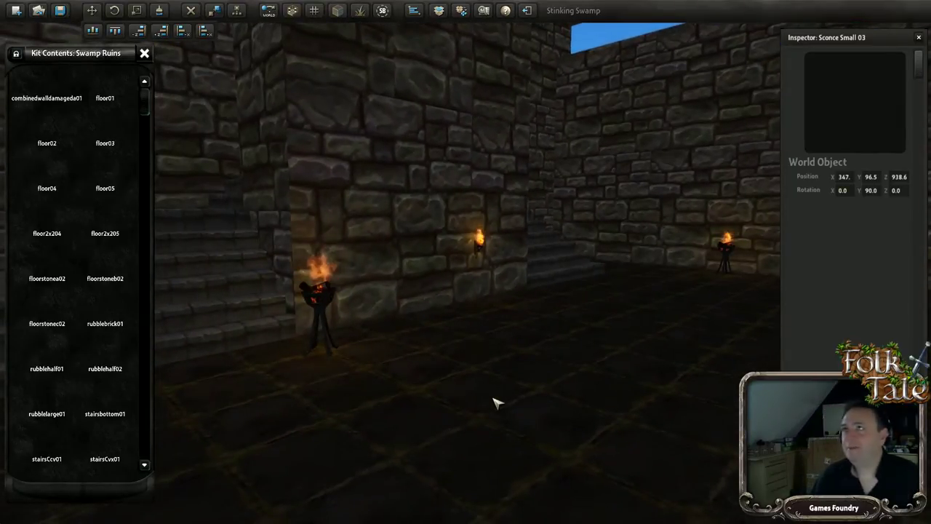
pyautogui.moveTo(514, 361); pyautogui.dragTo(416, 352, button='right')
pyautogui.press('w')
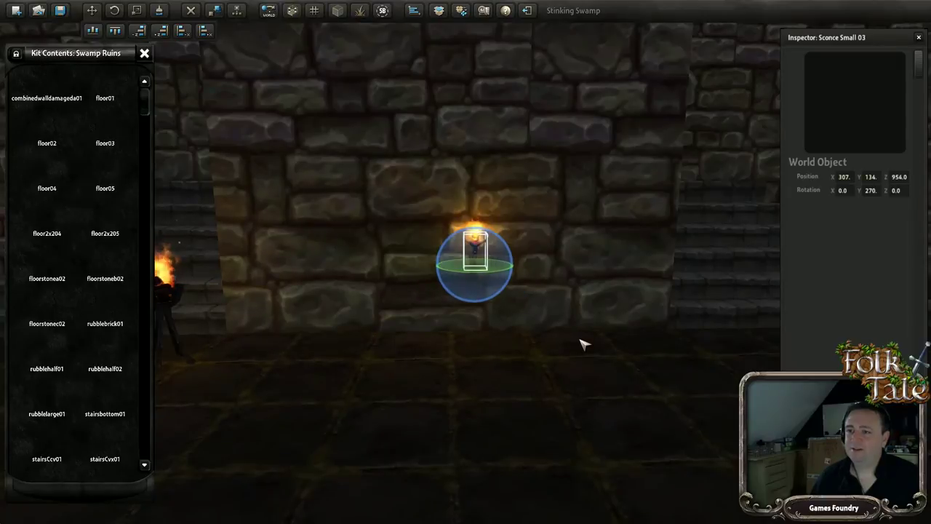
pyautogui.moveTo(585, 344); pyautogui.dragTo(689, 352, button='right')
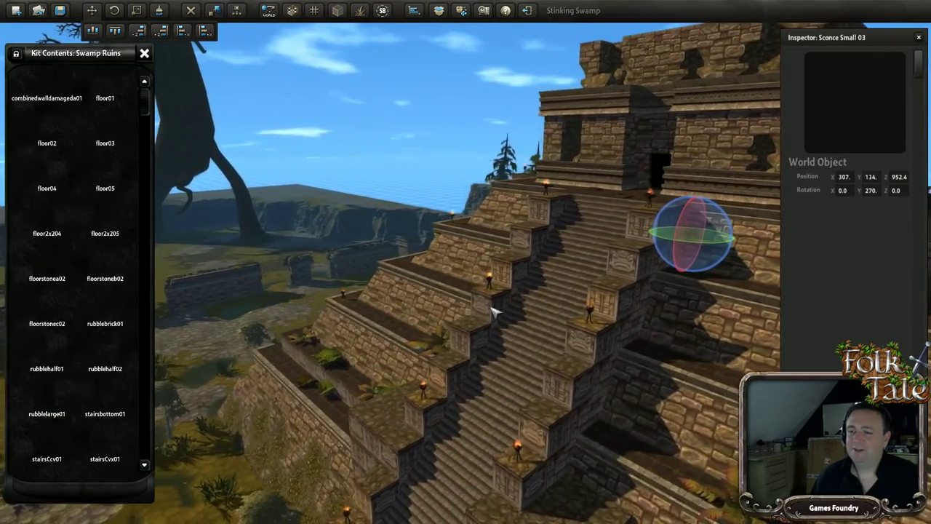
# Examine the temple's front steps, inner staircases and torch-lit chambers.
pyautogui.click(434, 110)
pyautogui.moveTo(358, 301); pyautogui.dragTo(496, 264, button='right')
pyautogui.press('w')
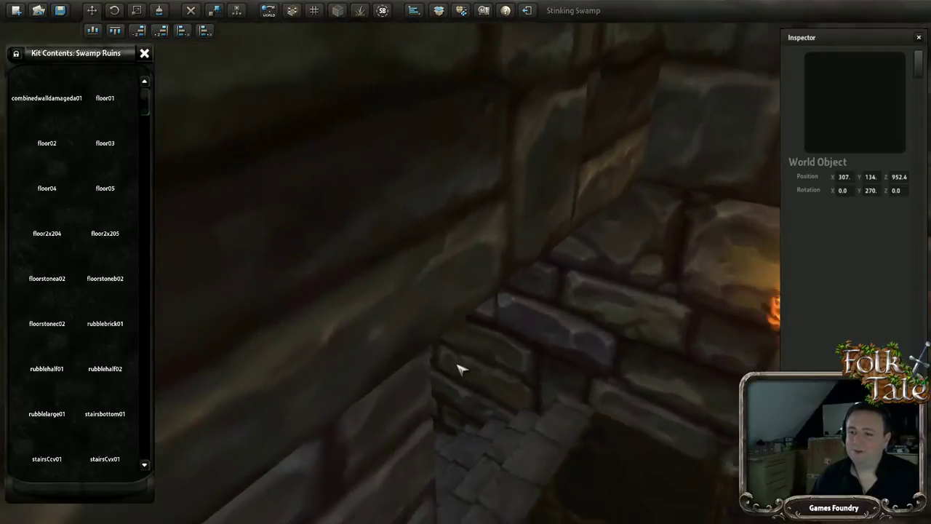
pyautogui.moveTo(457, 364); pyautogui.dragTo(311, 350, button='right')
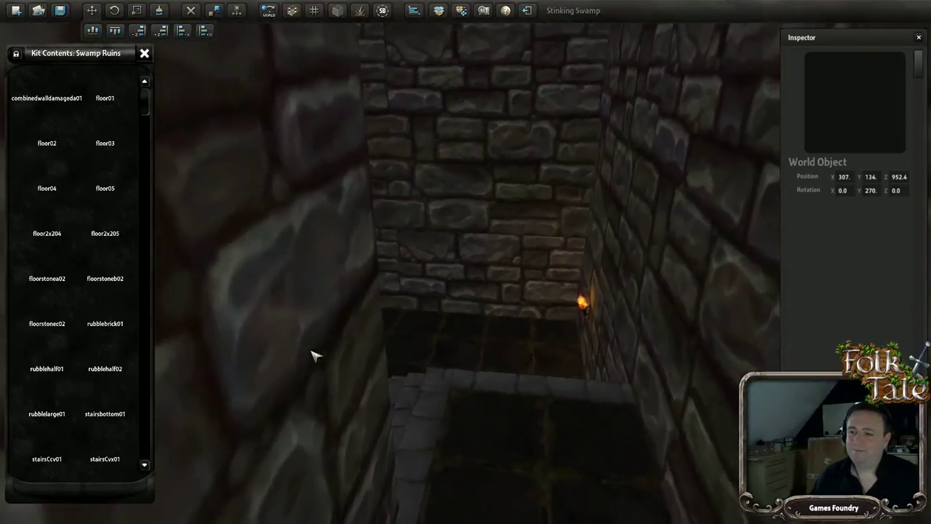
pyautogui.moveTo(660, 369); pyautogui.dragTo(604, 360, button='right')
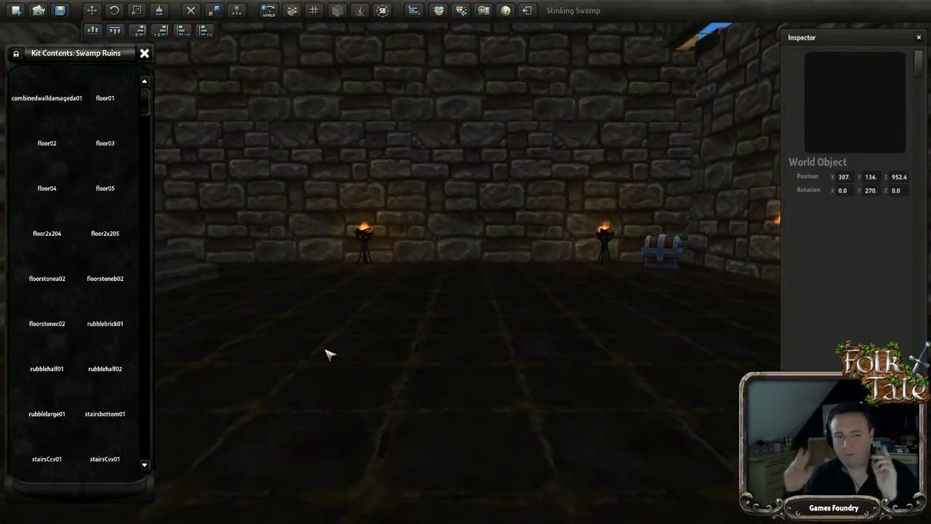
pyautogui.moveTo(512, 334); pyautogui.dragTo(415, 329, button='right')
pyautogui.press('w')
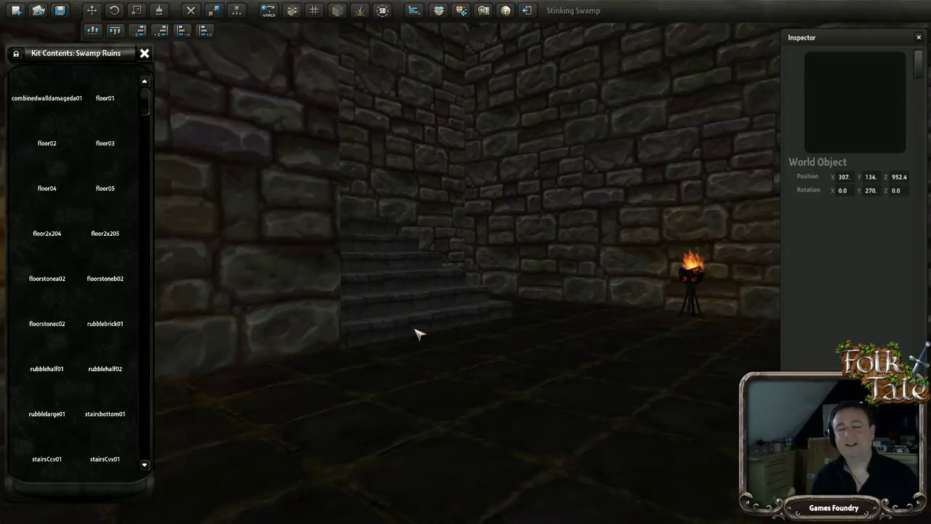
pyautogui.moveTo(585, 352); pyautogui.dragTo(508, 366, button='right')
pyautogui.press('w')
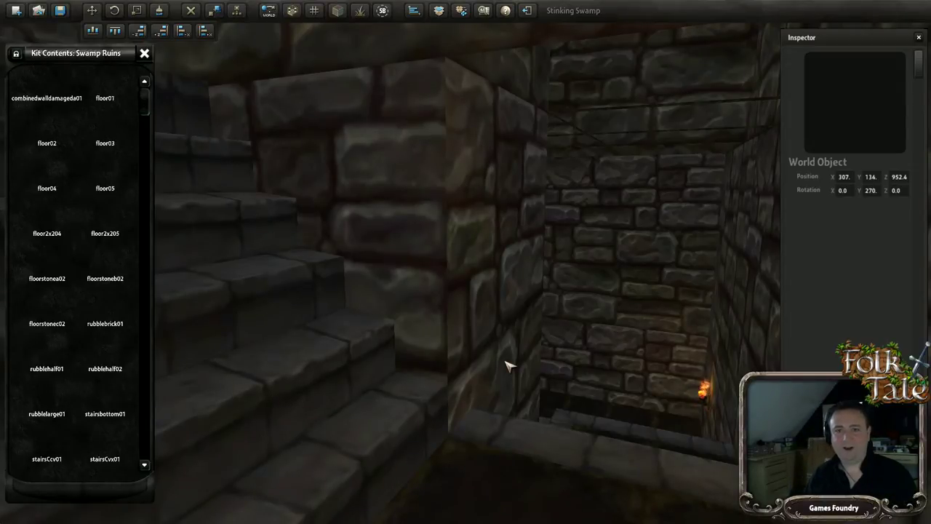
pyautogui.moveTo(528, 337); pyautogui.dragTo(476, 385, button='right')
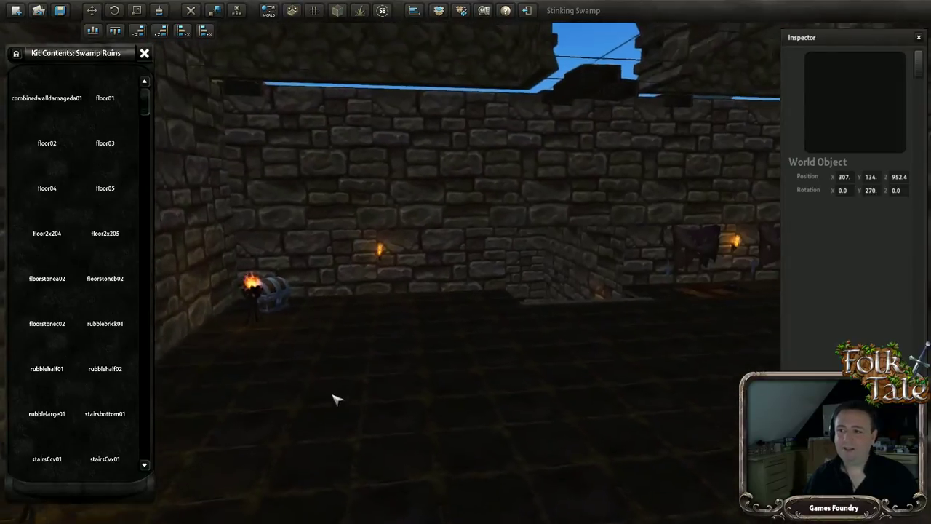
pyautogui.moveTo(335, 399); pyautogui.dragTo(470, 384, button='right')
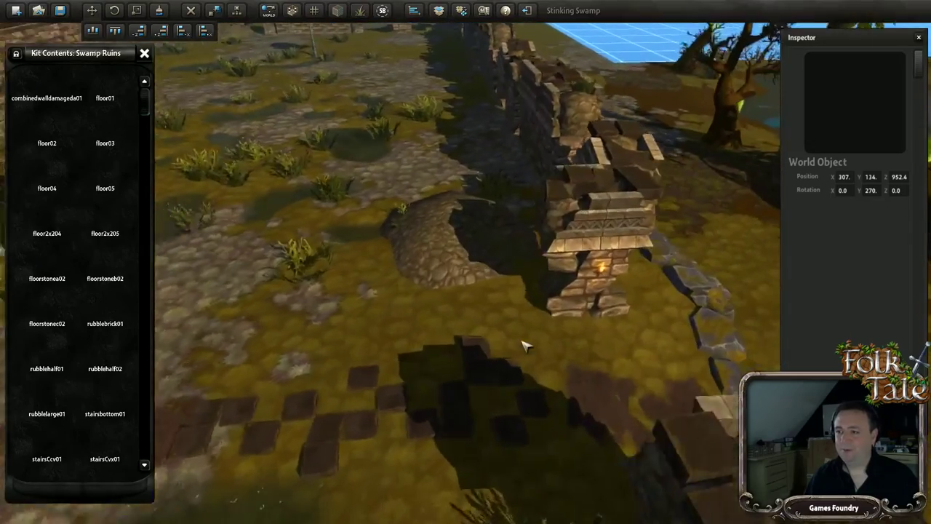
# Go to the dirt path outside the ruined gate and open the Kobold Props kit.
pyautogui.moveTo(523, 346); pyautogui.dragTo(434, 342, button='middle')
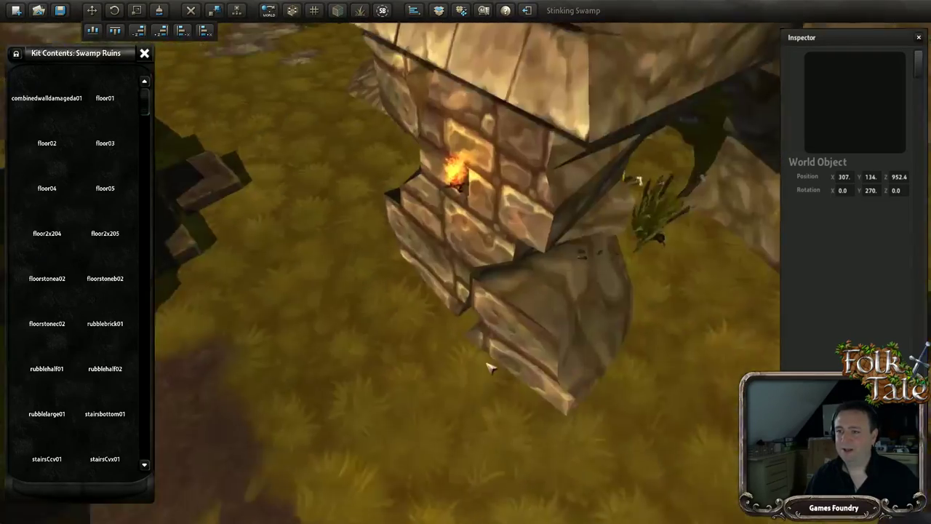
pyautogui.moveTo(491, 368); pyautogui.dragTo(475, 342, button='middle')
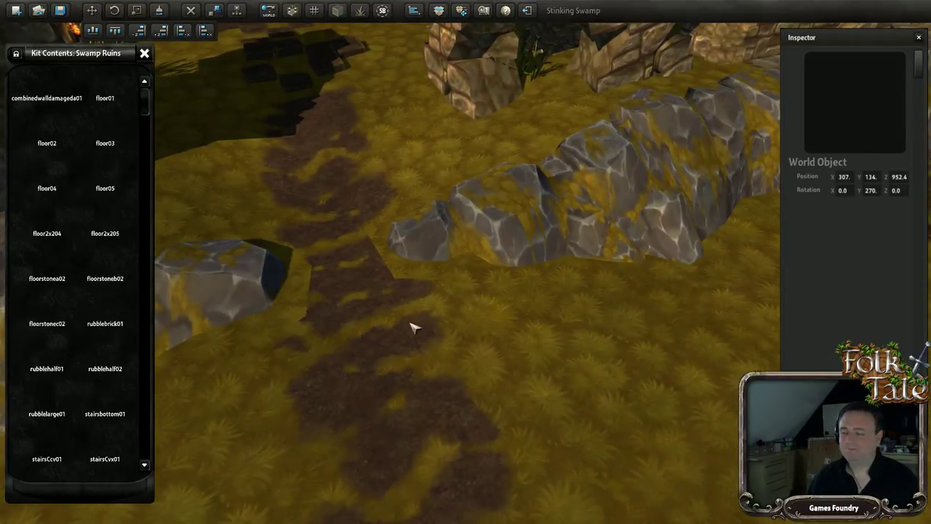
pyautogui.moveTo(450, 321)
pyautogui.mouseDown(button='middle')
pyautogui.moveTo(434, 316)
pyautogui.moveTo(440, 308)
pyautogui.mouseUp(button='middle')
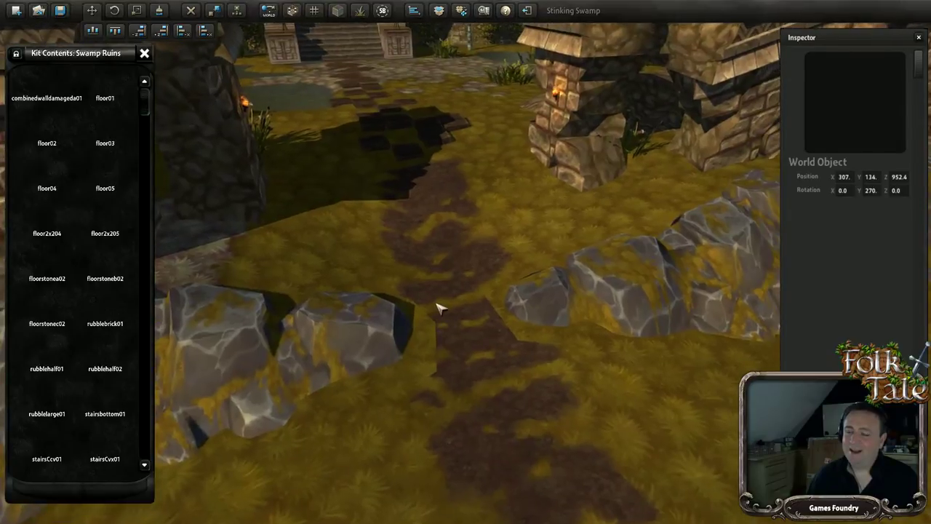
pyautogui.moveTo(473, 246)
pyautogui.mouseDown(button='middle')
pyautogui.moveTo(520, 234)
pyautogui.moveTo(480, 251)
pyautogui.mouseUp(button='middle')
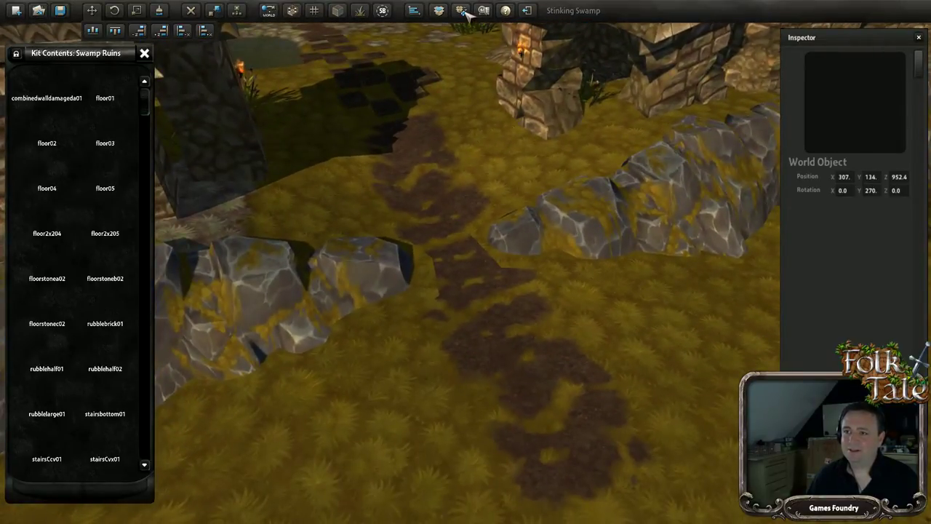
pyautogui.click(459, 11)
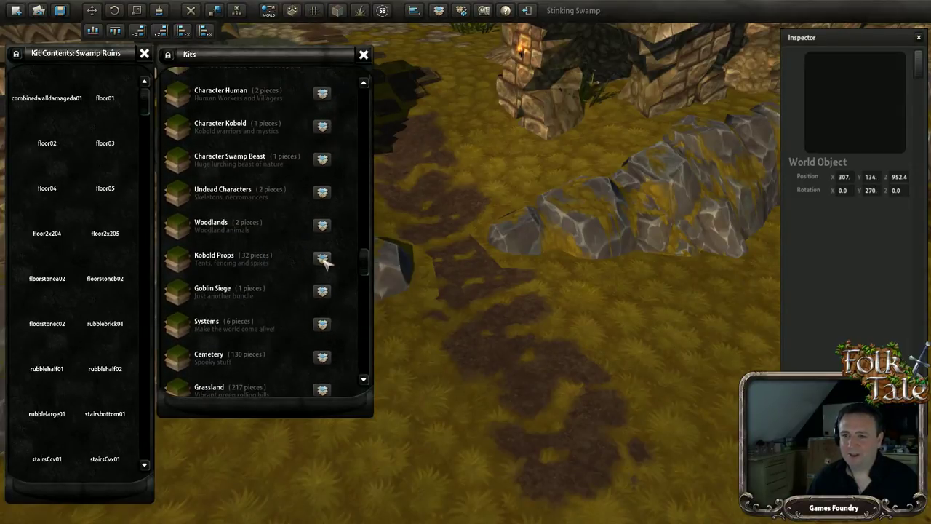
pyautogui.click(323, 259)
pyautogui.moveTo(335, 198); pyautogui.dragTo(392, 296, button='middle')
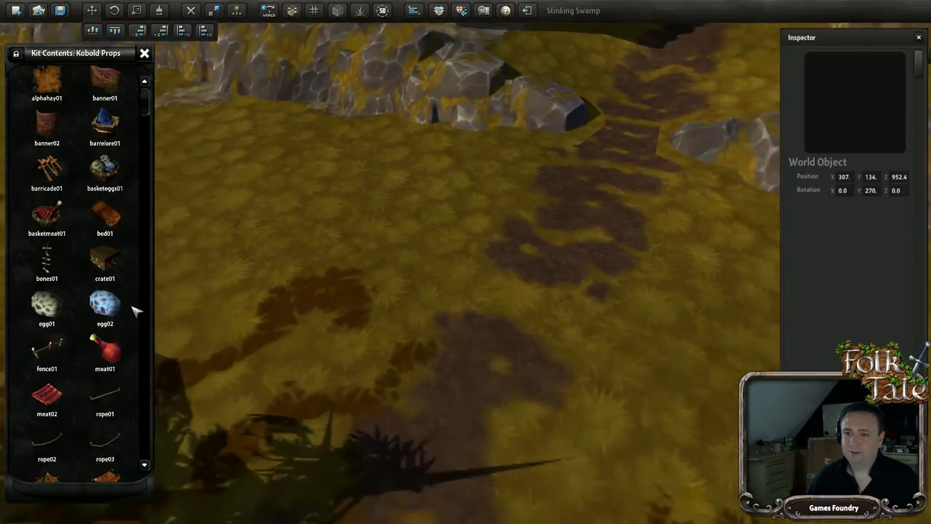
# Place a Wall Spike 04 beside the dirt path outside the ruined gate at Y 20, Z 943.6.
pyautogui.scroll(-5, 118, 328)
pyautogui.scroll(-2, 118, 342)
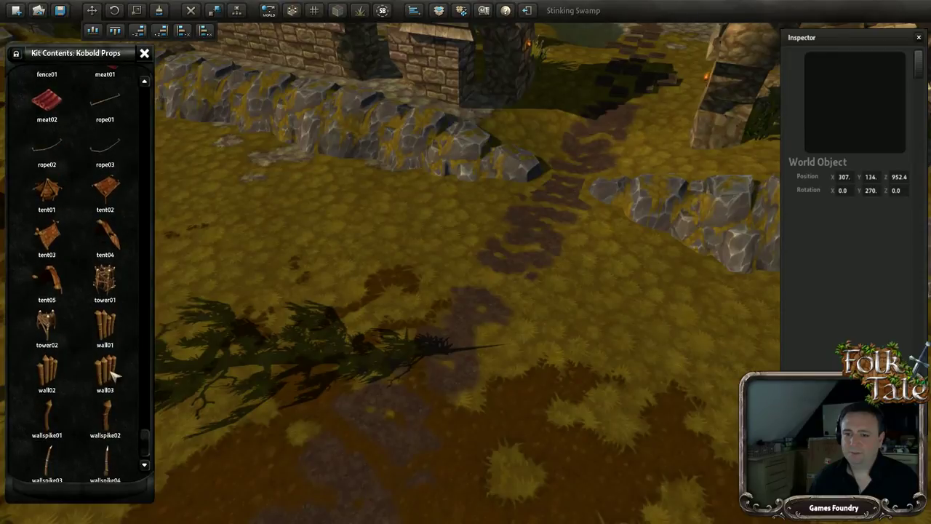
pyautogui.scroll(1, 330, 397)
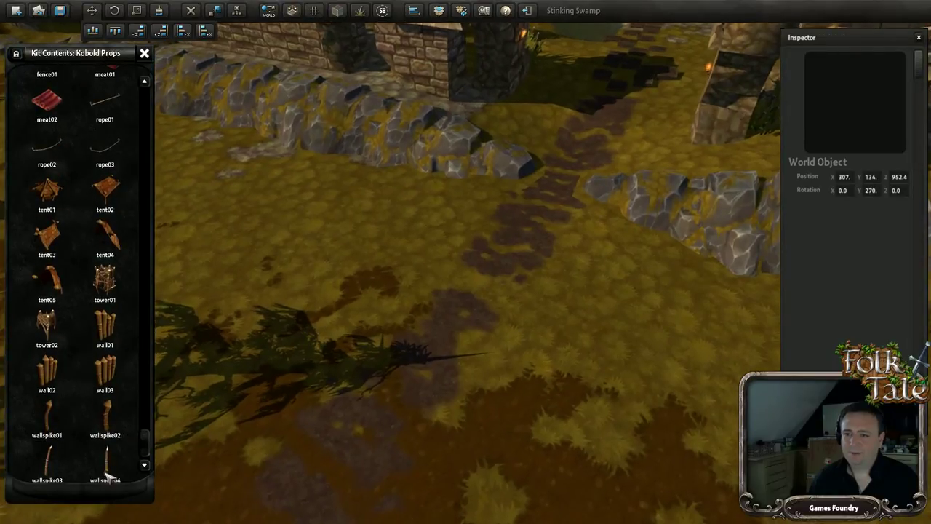
pyautogui.click(105, 469)
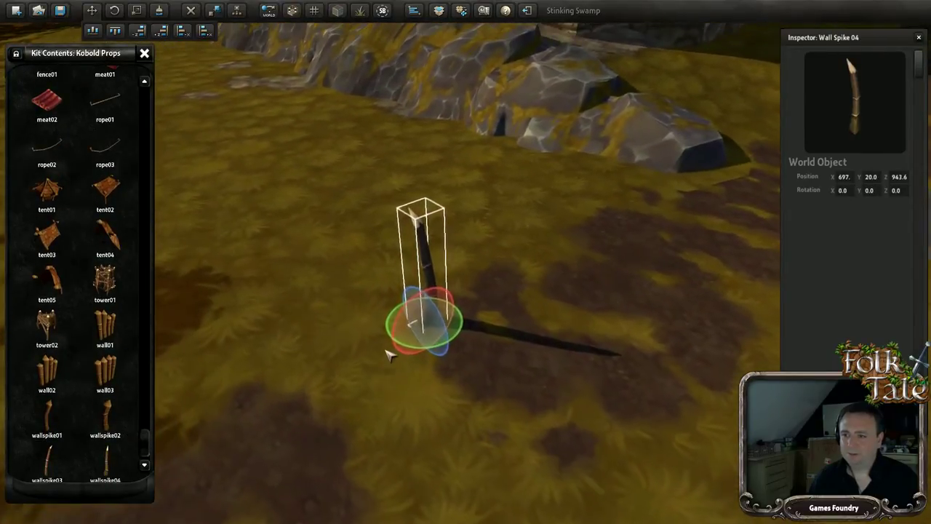
pyautogui.press('r')
pyautogui.moveTo(365, 347); pyautogui.dragTo(361, 325, button='middle')
pyautogui.scroll(2, 479, 295)
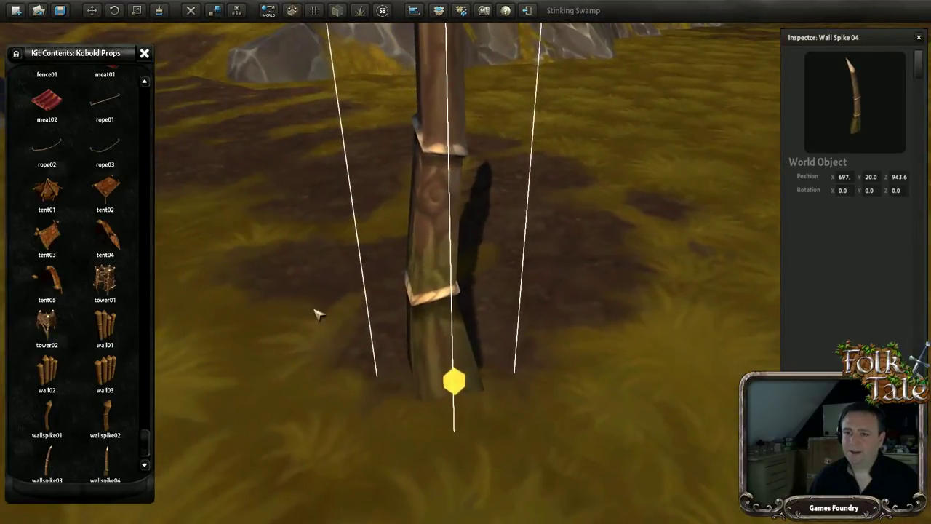
# Load the Cemetery kit in place of Kobold Props and close the kits list.
pyautogui.click(464, 11)
pyautogui.click(465, 12)
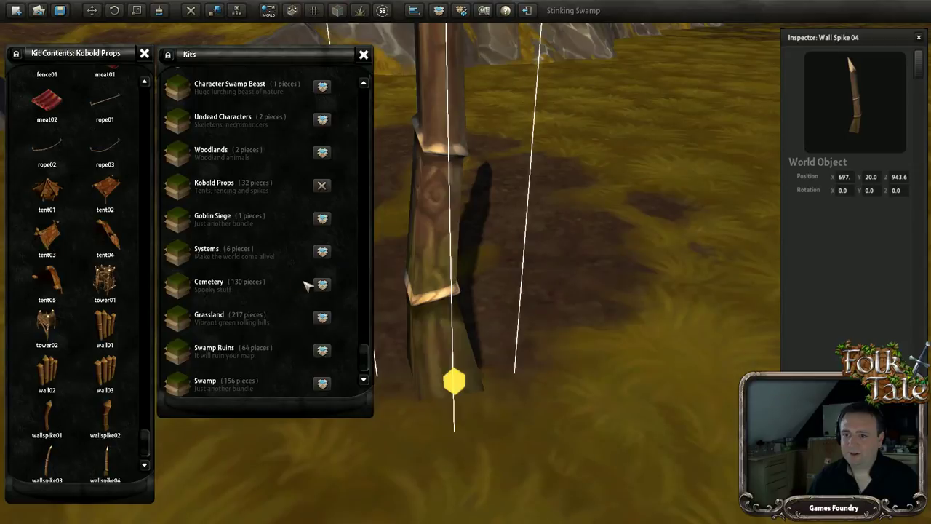
pyautogui.click(325, 285)
pyautogui.click(364, 54)
pyautogui.scroll(-2, 101, 295)
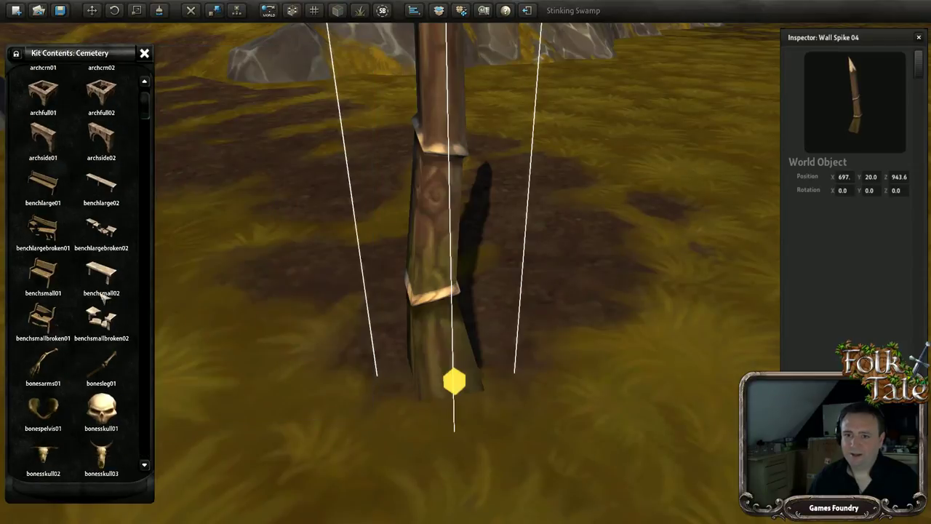
# Place a Bones Torso 01 from the Cemetery kit around the top of the wall spike at Y 27.5.
pyautogui.scroll(4, 340, 158)
pyautogui.scroll(-6, 364, 291)
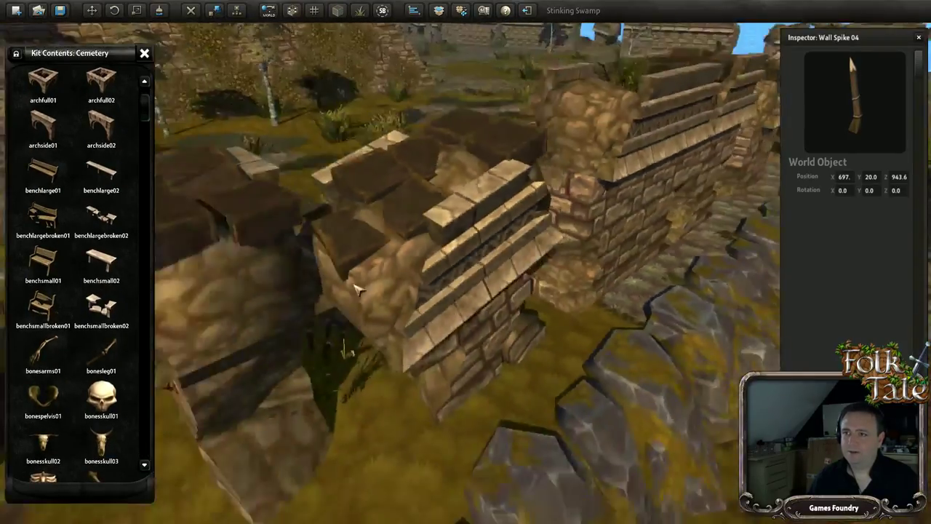
pyautogui.scroll(10, 448, 374)
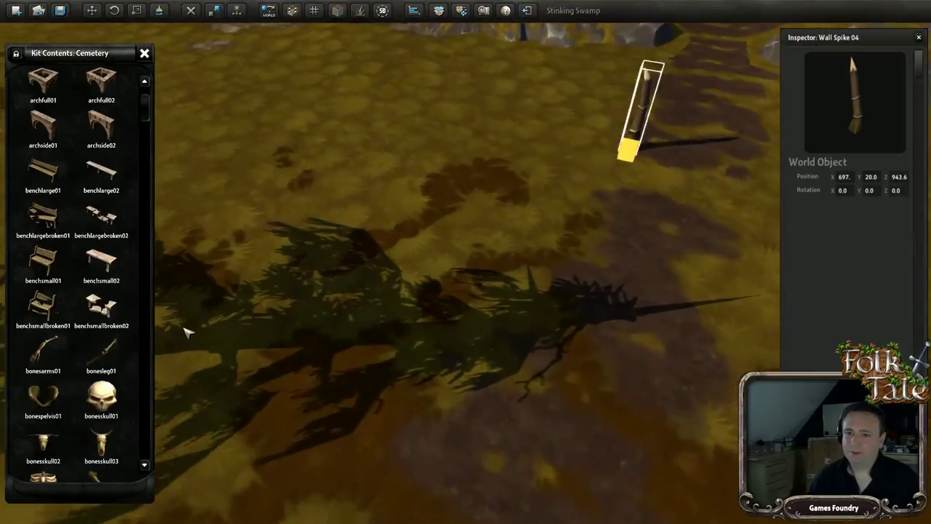
pyautogui.scroll(-1, 43, 341)
pyautogui.scroll(-4, 52, 342)
pyautogui.moveTo(247, 338); pyautogui.dragTo(488, 305, button='middle')
pyautogui.moveTo(486, 306); pyautogui.dragTo(224, 385, button='right')
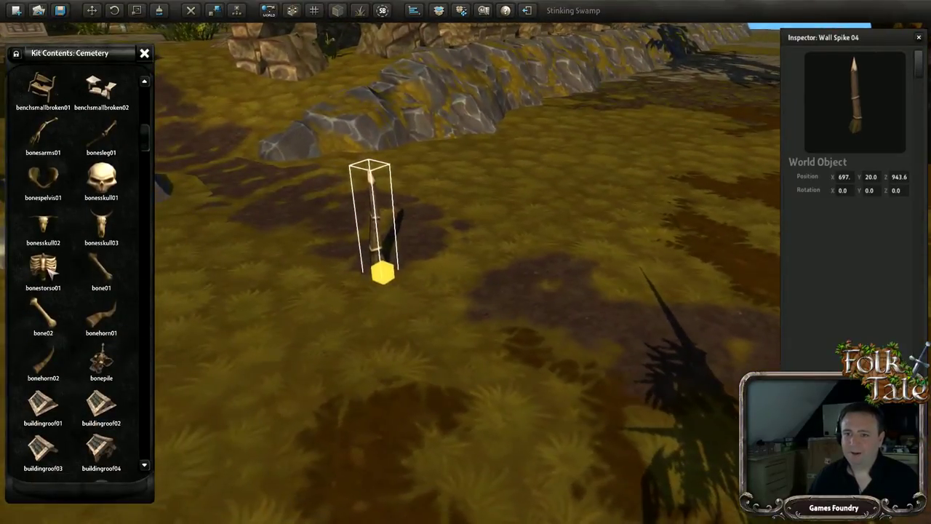
pyautogui.click(45, 267)
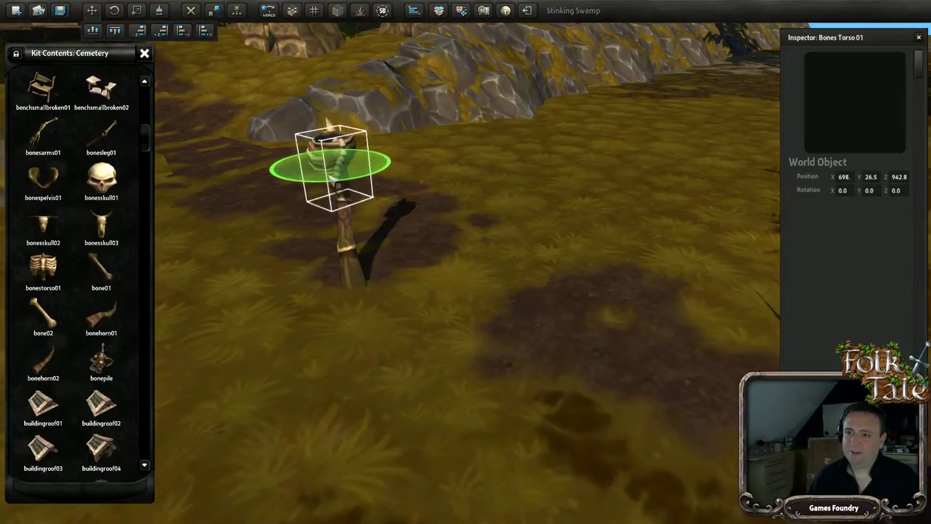
pyautogui.click(336, 180)
pyautogui.press('w')
pyautogui.moveTo(370, 208)
pyautogui.mouseDown(button='right')
pyautogui.moveTo(360, 167)
pyautogui.moveTo(357, 207)
pyautogui.mouseUp(button='right')
pyautogui.press('s')
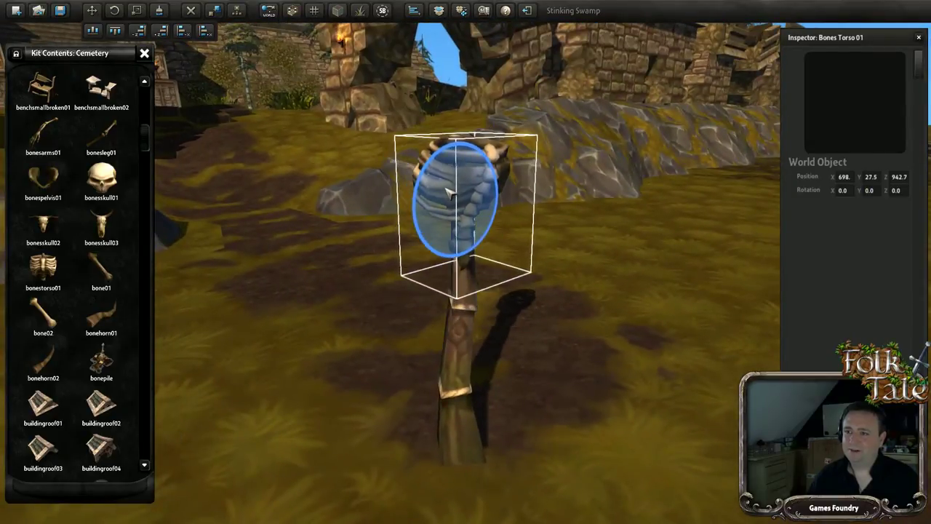
# Tilt the rib cage to a Z rotation of 11.1 and shift it to Z 943.1 against the spike.
pyautogui.press('w')
pyautogui.moveTo(383, 241); pyautogui.dragTo(383, 321, button='right')
pyautogui.press('s')
pyautogui.press('w')
pyautogui.moveTo(374, 244); pyautogui.dragTo(433, 198)
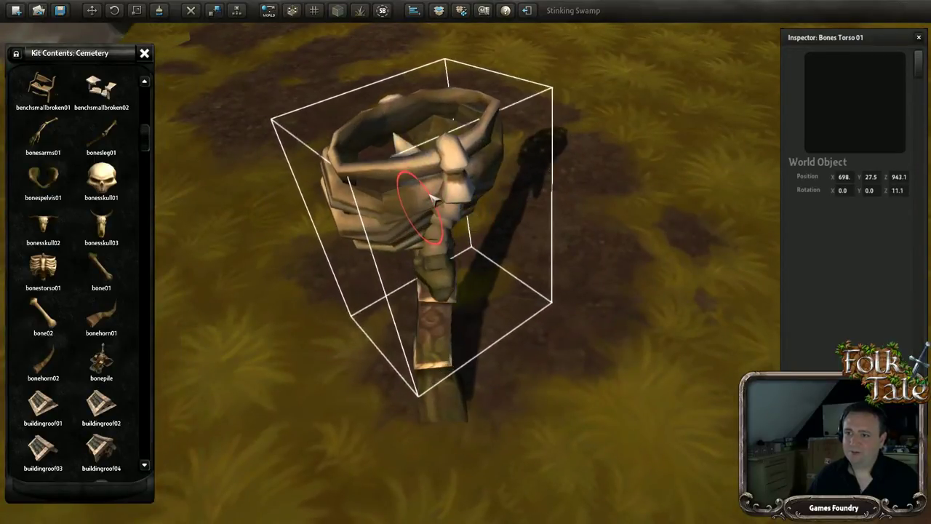
# Try a Bones Skull 01, replace it with a horned Bones Skull 02 and move that above the rib cage.
pyautogui.scroll(-3, 465, 291)
pyautogui.moveTo(486, 319); pyautogui.dragTo(489, 214)
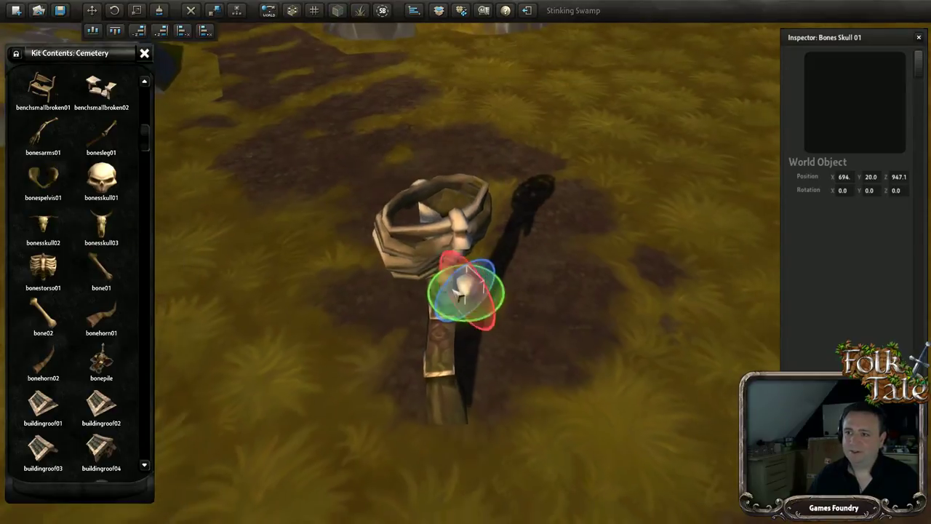
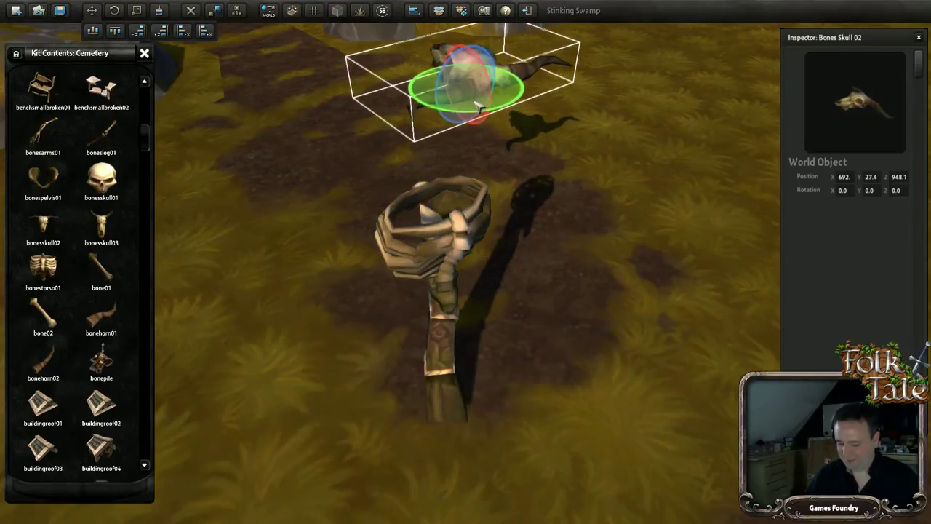
pyautogui.moveTo(478, 87); pyautogui.dragTo(444, 285)
pyautogui.moveTo(449, 237); pyautogui.dragTo(449, 173)
# Rotate the horned skull to 358, 184, 24.7 and seat it on the rib cage at Y 28.9, Z 943.1.
pyautogui.press('e')
pyautogui.moveTo(449, 175); pyautogui.dragTo(481, 187, button='middle')
pyautogui.moveTo(480, 184); pyautogui.dragTo(478, 244)
pyautogui.moveTo(426, 206); pyautogui.dragTo(413, 201)
pyautogui.moveTo(413, 201)
pyautogui.mouseDown(button='middle')
pyautogui.moveTo(423, 263)
pyautogui.moveTo(412, 201)
pyautogui.mouseUp(button='middle')
pyautogui.press('w')
pyautogui.moveTo(503, 206); pyautogui.dragTo(504, 186)
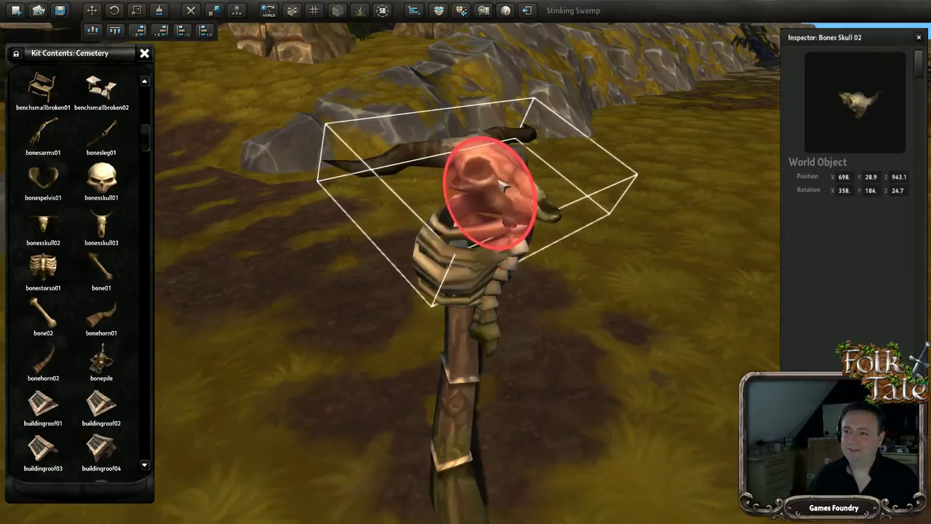
# Place a Bones Pelvis 01 on the spike below the rib cage at Y 25, Z 943.8.
pyautogui.moveTo(513, 186); pyautogui.dragTo(454, 172, button='right')
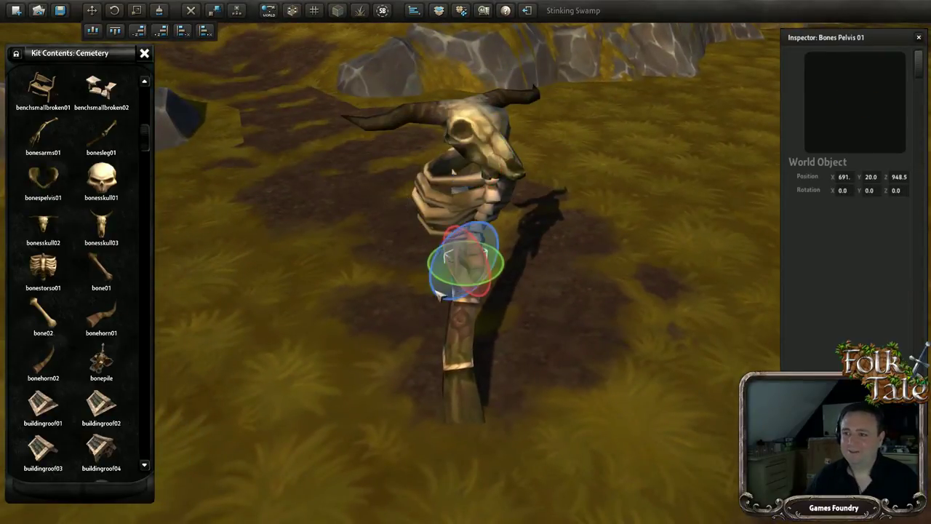
pyautogui.moveTo(457, 298); pyautogui.dragTo(492, 320)
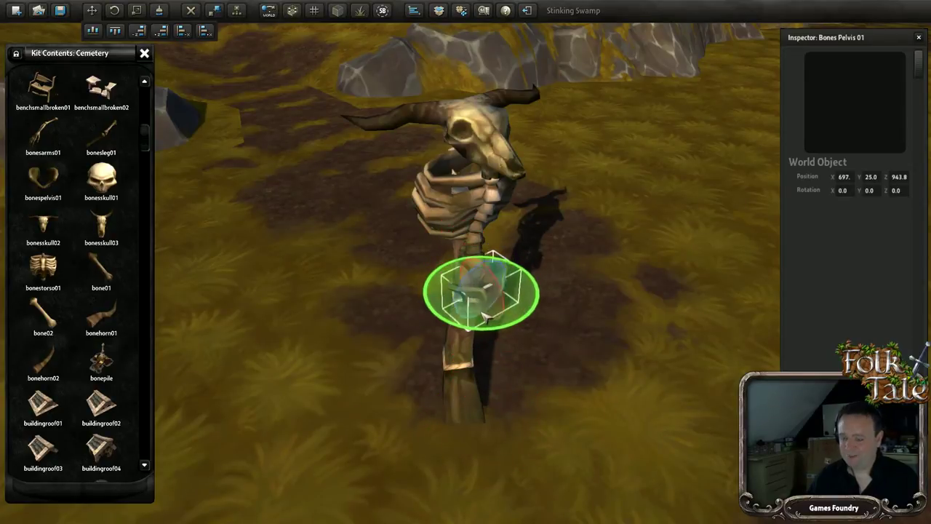
pyautogui.moveTo(468, 303); pyautogui.dragTo(499, 323, button='middle')
pyautogui.click(418, 318)
# Inspect the burning torch mounted on the damaged ruin wall to identify which piece it is.
pyautogui.scroll(3, 499, 323)
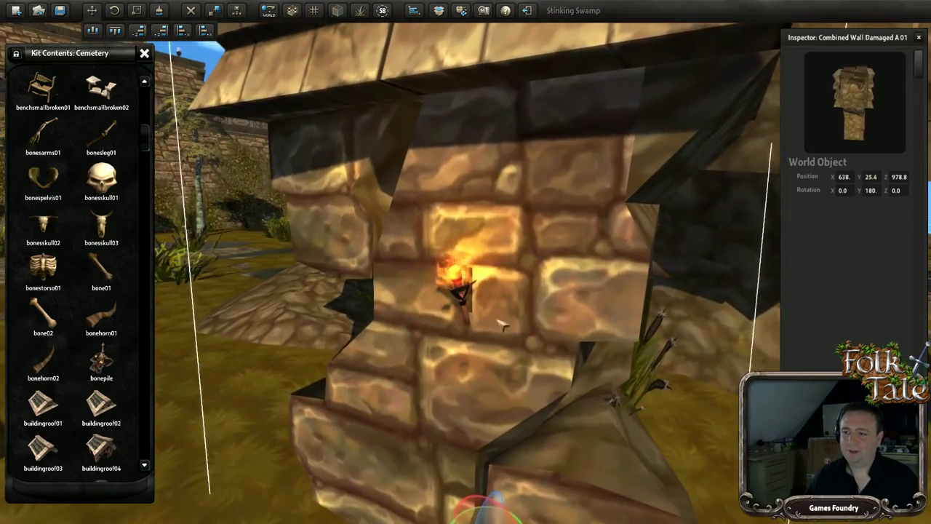
pyautogui.click(464, 285)
pyautogui.moveTo(464, 286); pyautogui.dragTo(525, 350, button='middle')
pyautogui.scroll(-5, 526, 350)
pyautogui.moveTo(525, 351); pyautogui.dragTo(347, 144, button='right')
pyautogui.moveTo(448, 110); pyautogui.dragTo(464, 197, button='right')
# Browse the list of kits for one containing a flaming torch piece to add to the totem.
pyautogui.click(441, 10)
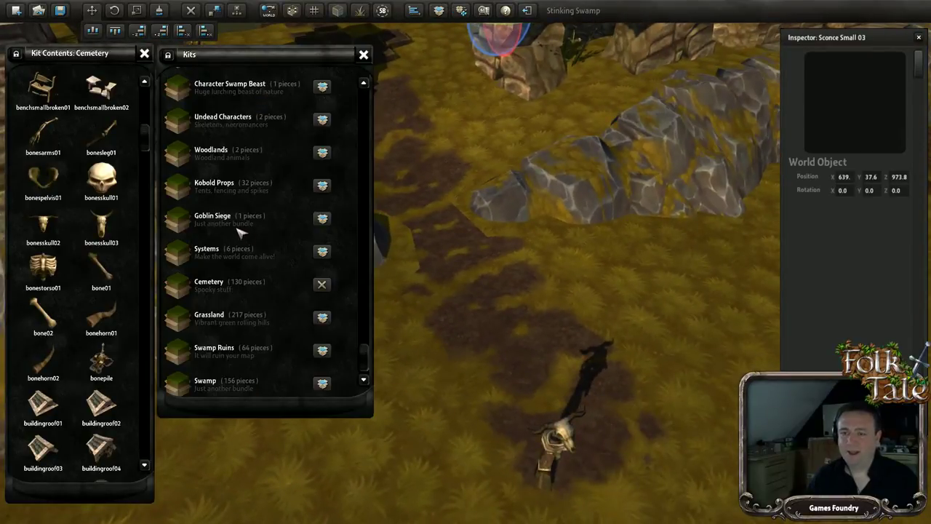
pyautogui.scroll(1, 310, 163)
pyautogui.scroll(-1, 302, 187)
pyautogui.scroll(4, 301, 182)
pyautogui.scroll(2, 301, 191)
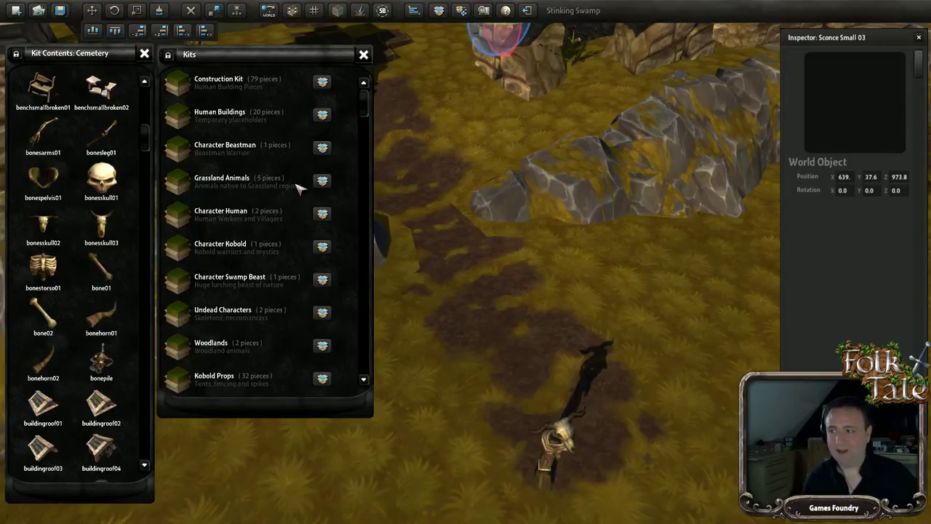
pyautogui.scroll(-2, 298, 251)
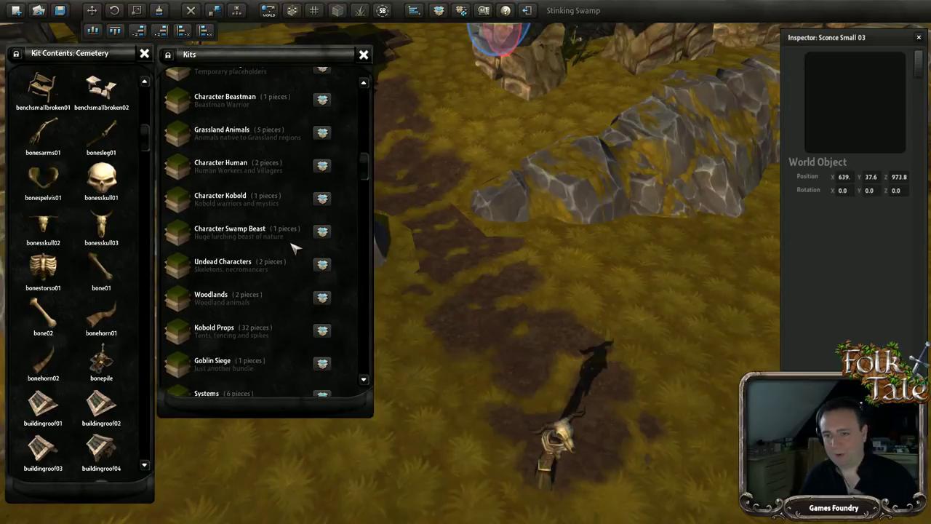
pyautogui.scroll(-1, 299, 256)
pyautogui.scroll(4, 499, 403)
pyautogui.moveTo(499, 403); pyautogui.dragTo(312, 342, button='middle')
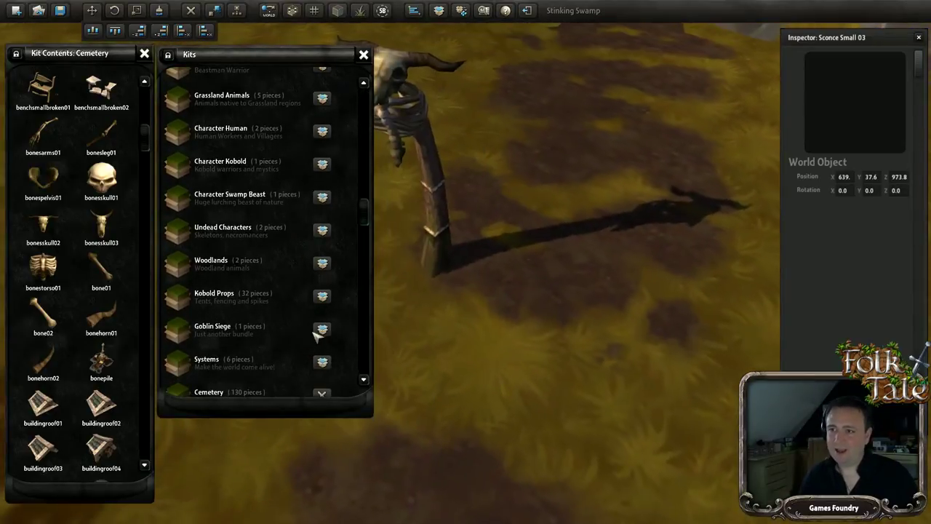
pyautogui.scroll(-4, 504, 308)
pyautogui.moveTo(507, 305); pyautogui.dragTo(515, 234, button='middle')
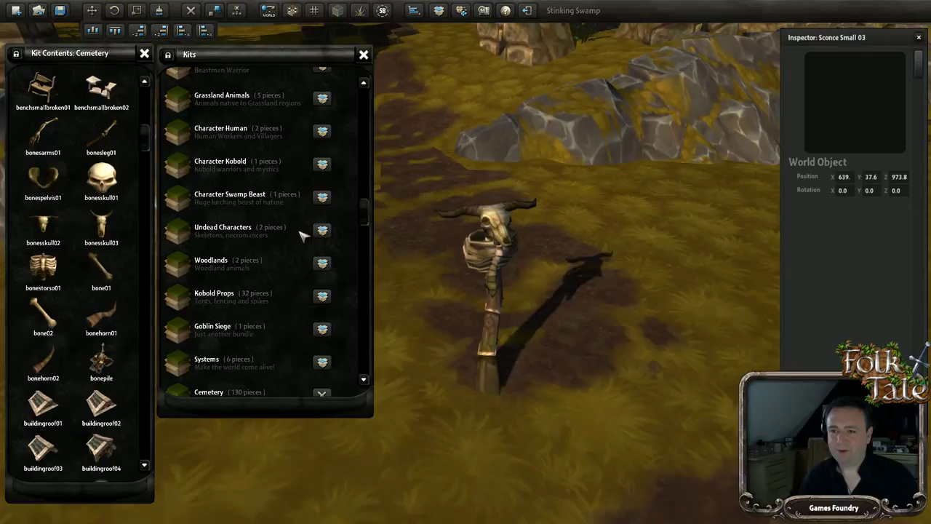
# Open the contents of the Grassland kit and find its torch pieces.
pyautogui.scroll(1, 298, 208)
pyautogui.scroll(-1, 298, 209)
pyautogui.scroll(1, 297, 208)
pyautogui.scroll(-1, 299, 210)
pyautogui.scroll(-3, 267, 320)
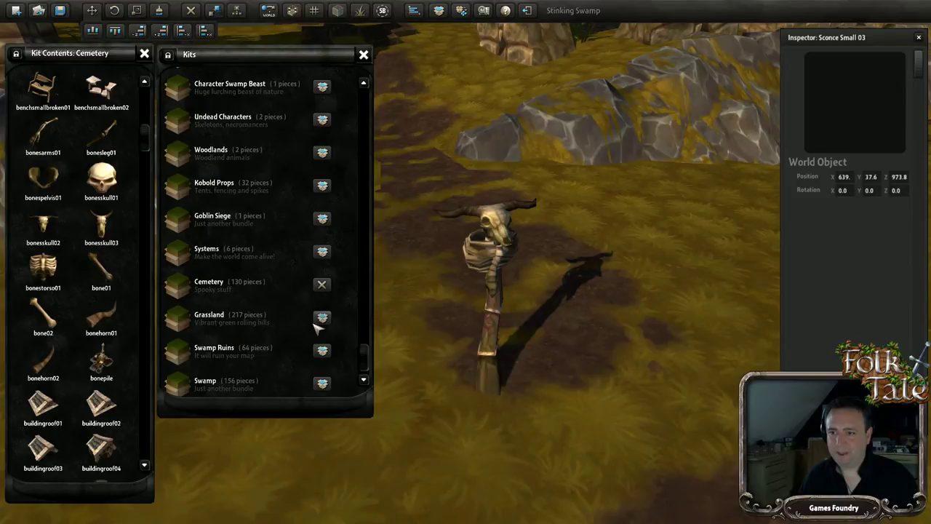
pyautogui.click(323, 321)
pyautogui.click(363, 56)
pyautogui.moveTo(146, 102); pyautogui.dragTo(162, 351)
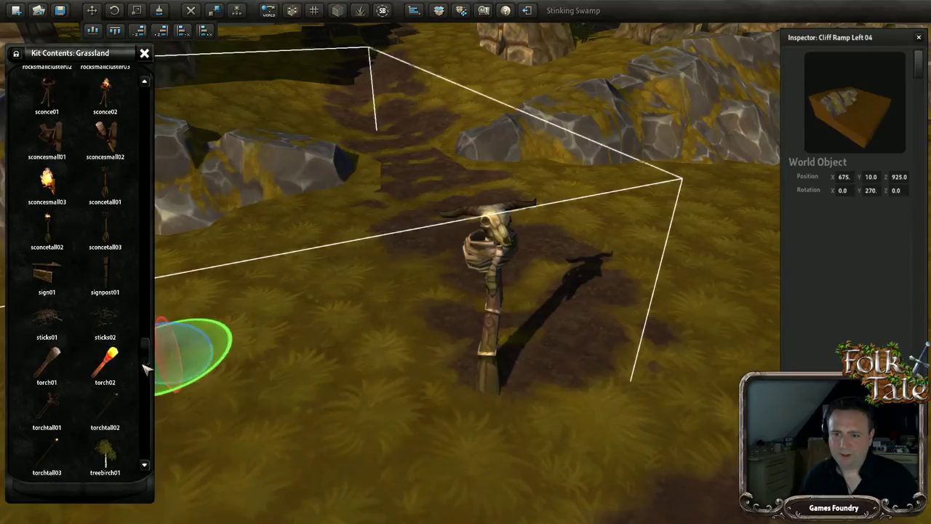
# Place a burning Torch 02 beside the totem at Y 27.9, Z 940.6.
pyautogui.moveTo(114, 369); pyautogui.dragTo(467, 329)
pyautogui.scroll(3, 435, 362)
pyautogui.press('r')
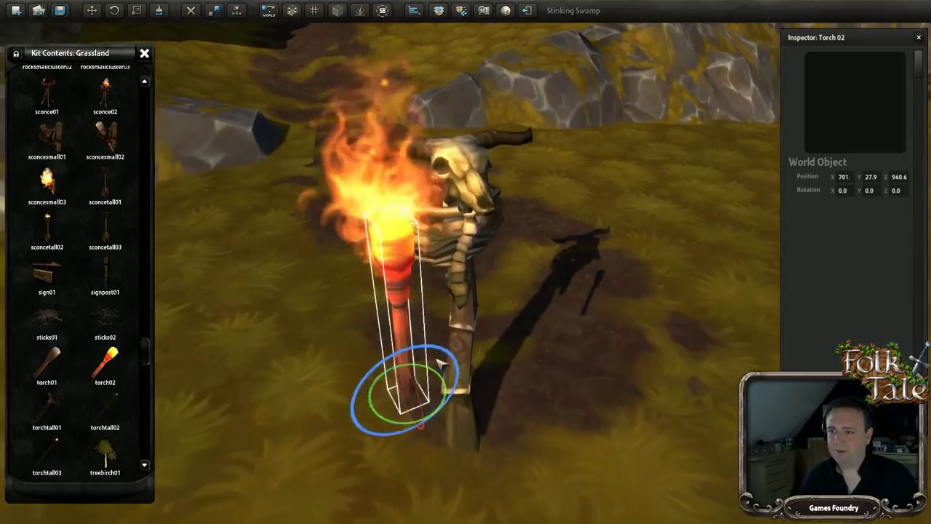
pyautogui.moveTo(416, 390); pyautogui.dragTo(186, 402)
pyautogui.moveTo(498, 327)
pyautogui.mouseDown(button='right')
pyautogui.moveTo(457, 385)
pyautogui.moveTo(571, 309)
pyautogui.moveTo(492, 331)
pyautogui.mouseUp(button='right')
pyautogui.press('e')
pyautogui.press('r')
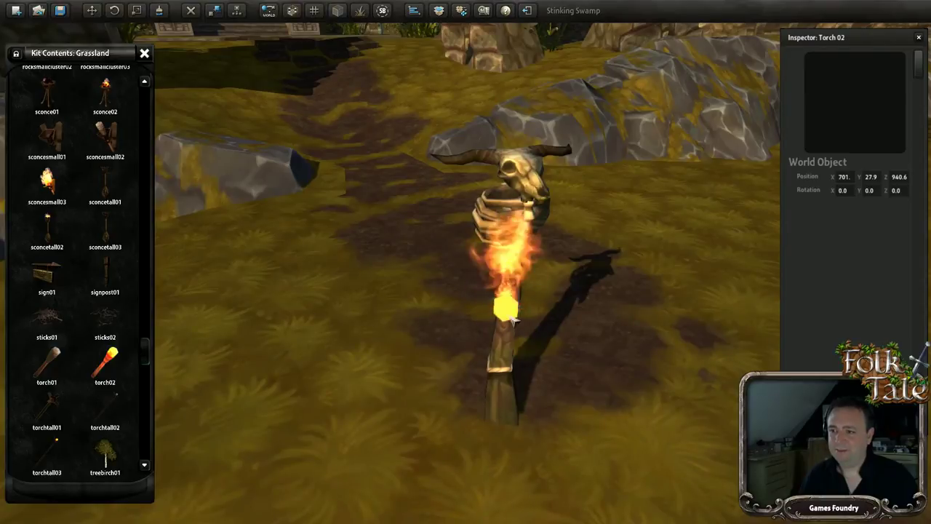
# Move the torch into the rib cage behind the horned skull, to Y 28.9, Z 942.1.
pyautogui.moveTo(409, 324); pyautogui.dragTo(430, 337, button='right')
pyautogui.click(429, 344)
pyautogui.moveTo(429, 359); pyautogui.dragTo(412, 375)
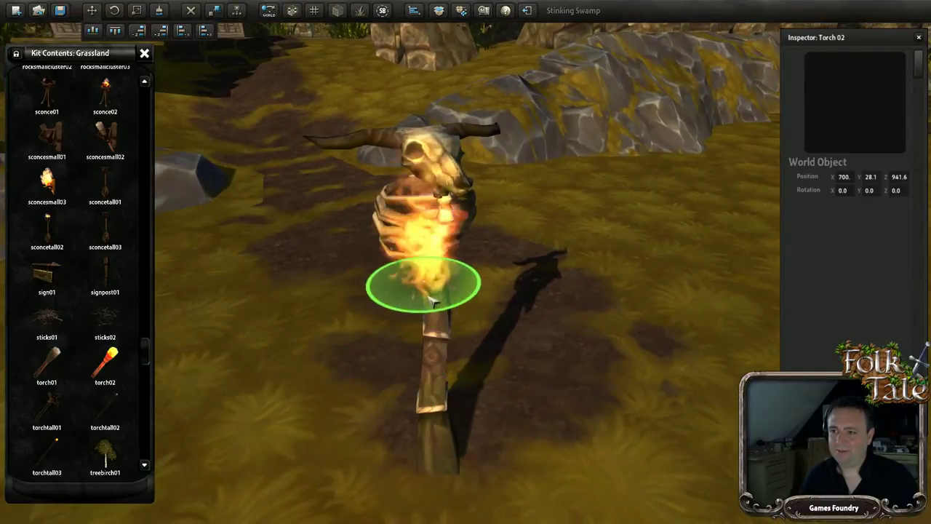
pyautogui.moveTo(433, 240); pyautogui.dragTo(479, 248, button='right')
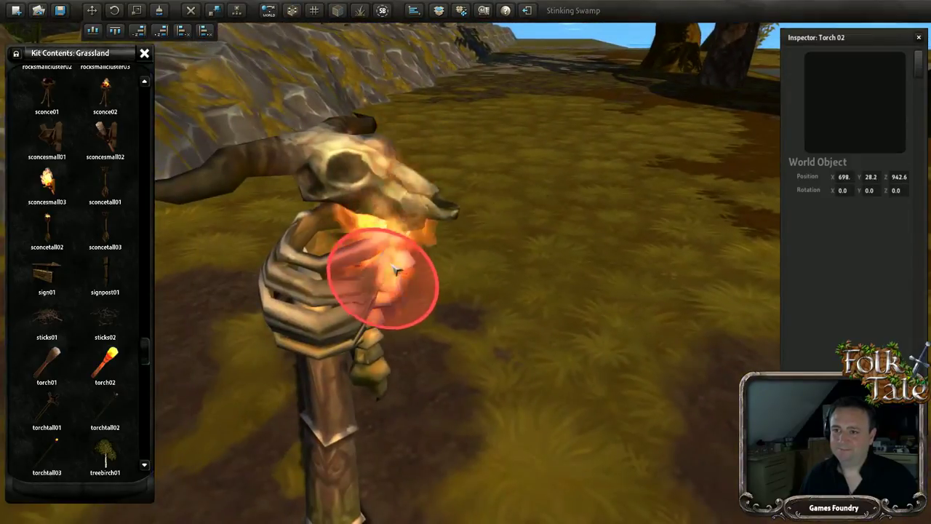
pyautogui.moveTo(387, 249); pyautogui.dragTo(385, 219)
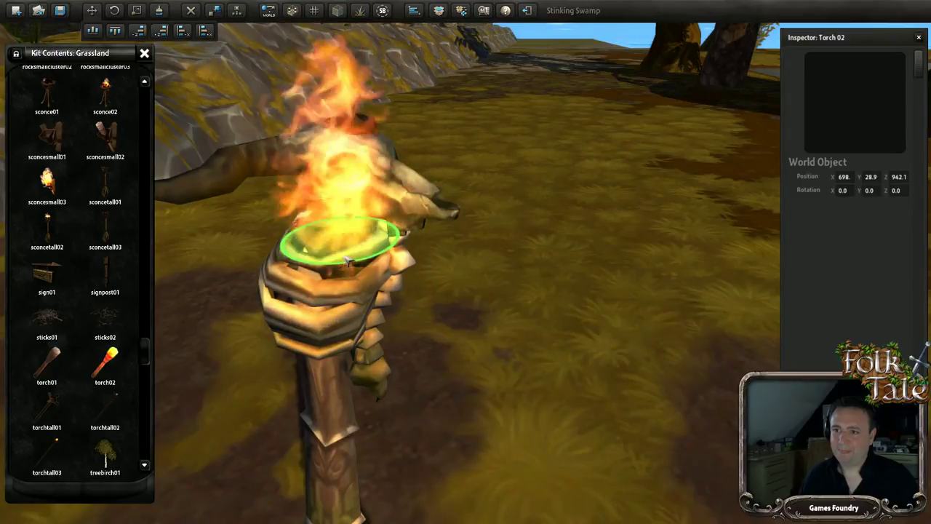
# Rotate the totem's Wall Spike 04 to a Y rotation of 301.
pyautogui.moveTo(348, 252); pyautogui.dragTo(383, 289, button='right')
pyautogui.click(426, 393)
pyautogui.press('s')
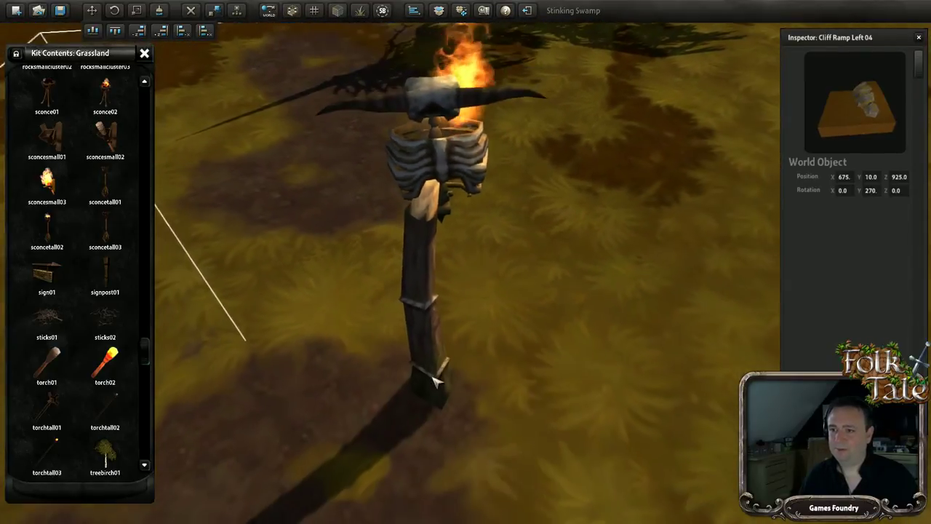
pyautogui.click(433, 378)
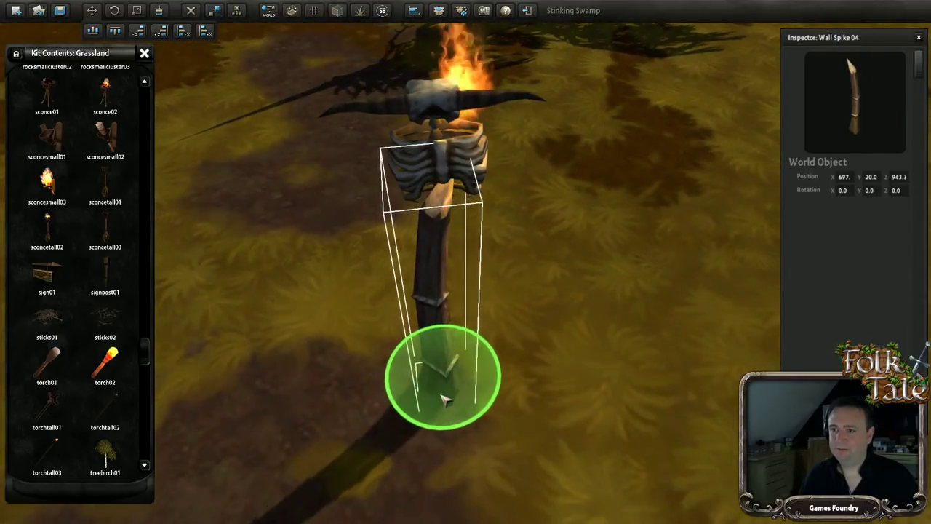
pyautogui.scroll(-3, 447, 402)
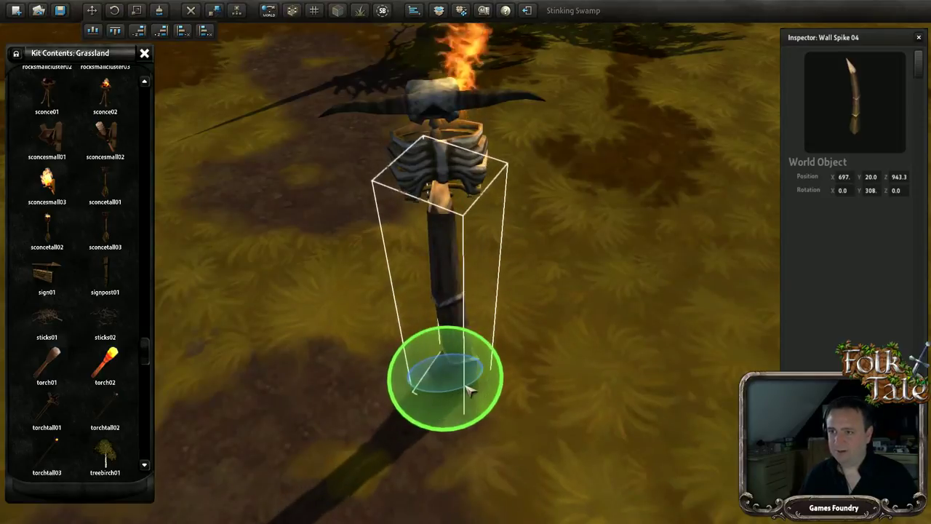
pyautogui.moveTo(470, 393); pyautogui.dragTo(469, 348)
# Try to select the torch hidden behind the horned skull.
pyautogui.moveTo(449, 192); pyautogui.dragTo(399, 179, button='middle')
pyautogui.click(438, 142)
pyautogui.click(460, 126)
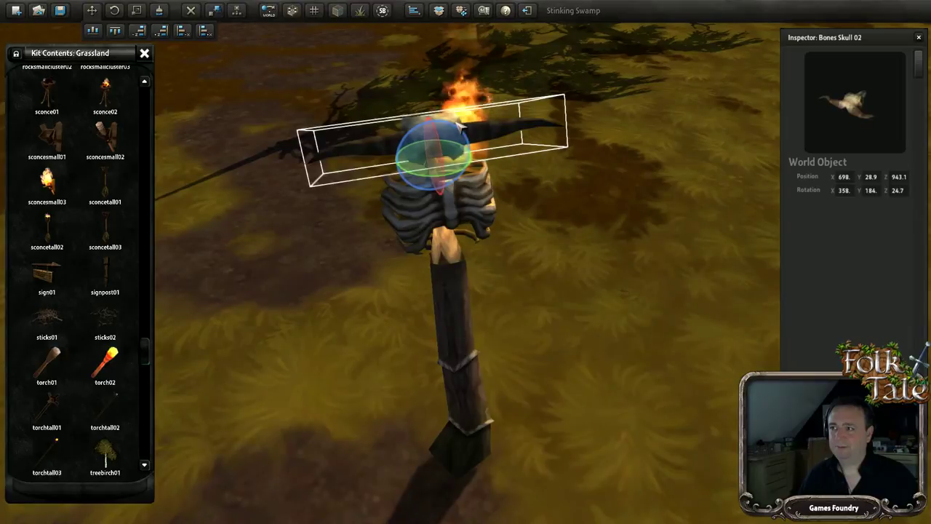
pyautogui.click(465, 121)
pyautogui.click(469, 115)
pyautogui.click(473, 110)
pyautogui.click(478, 104)
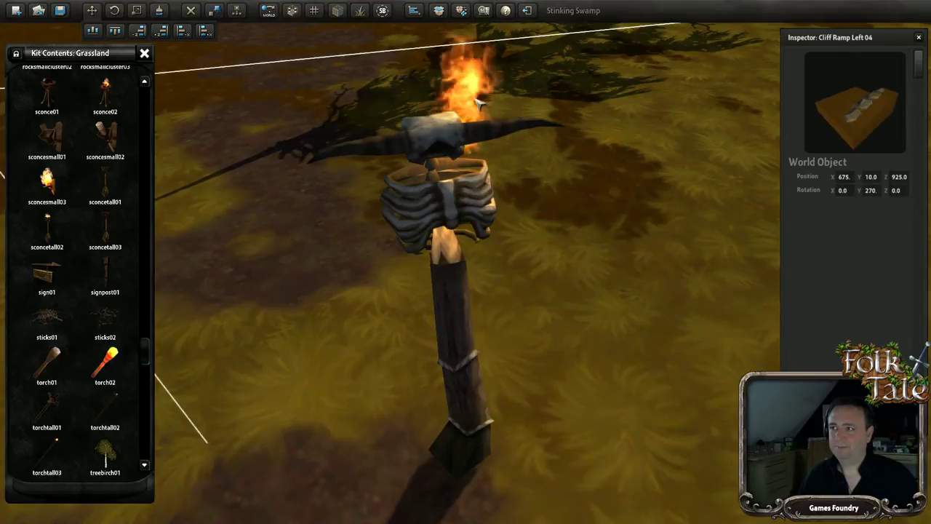
# Lock the terrain against selection and try to pick the torch through the opening of the rib cage.
pyautogui.click(292, 10)
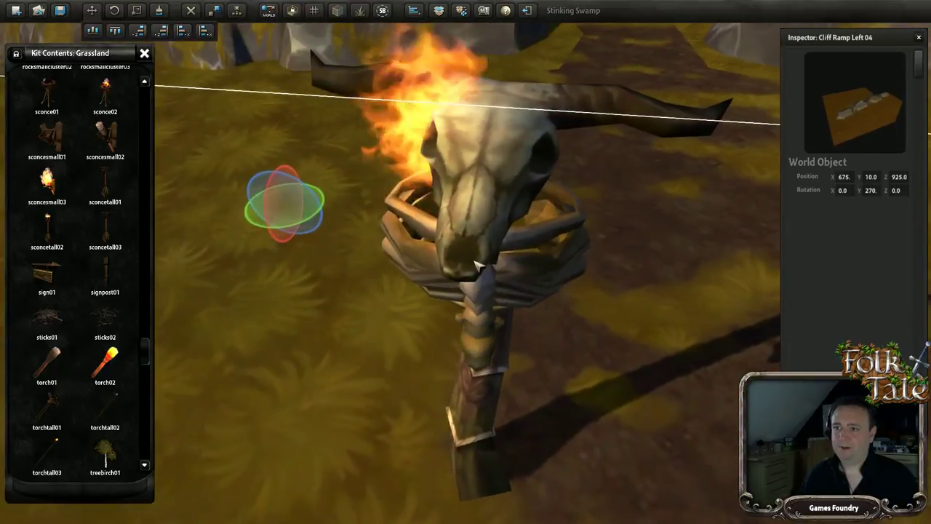
pyautogui.click(432, 206)
pyautogui.click(432, 206)
pyautogui.click(432, 205)
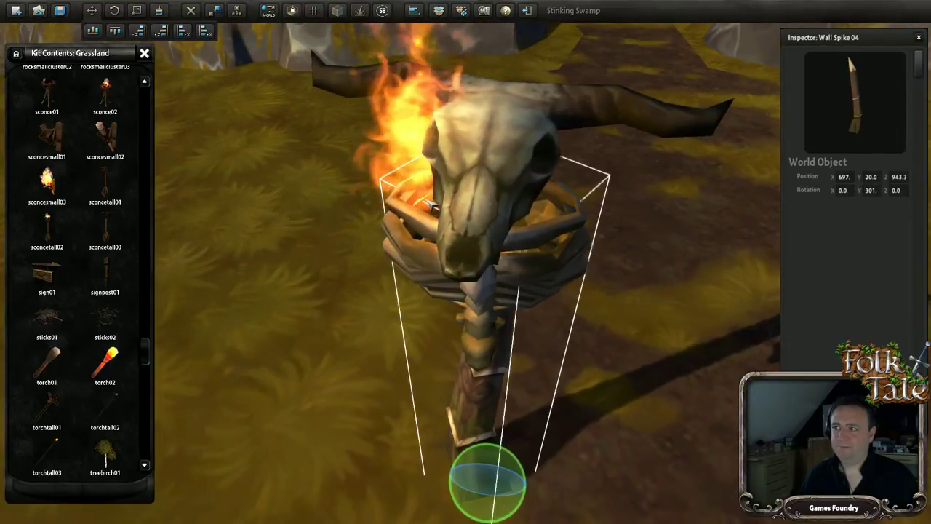
pyautogui.click(432, 205)
pyautogui.click(432, 206)
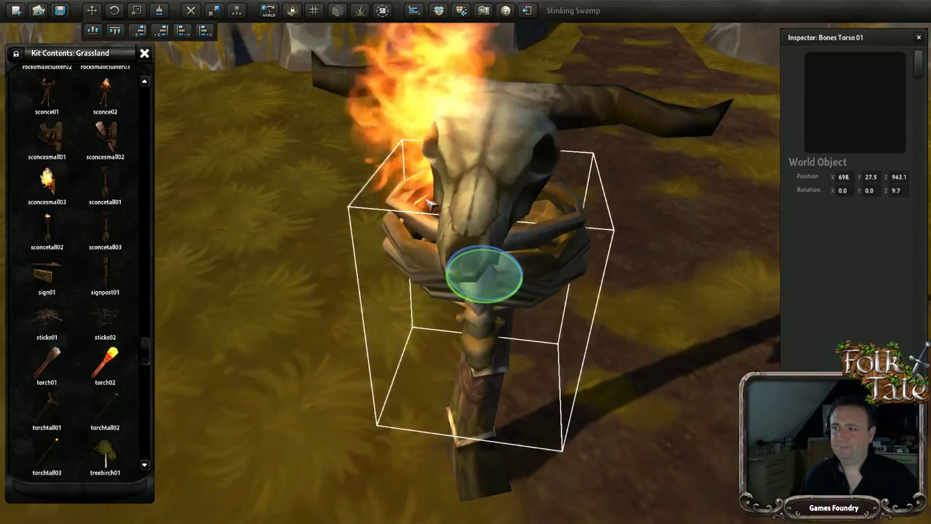
pyautogui.click(432, 206)
pyautogui.click(432, 206)
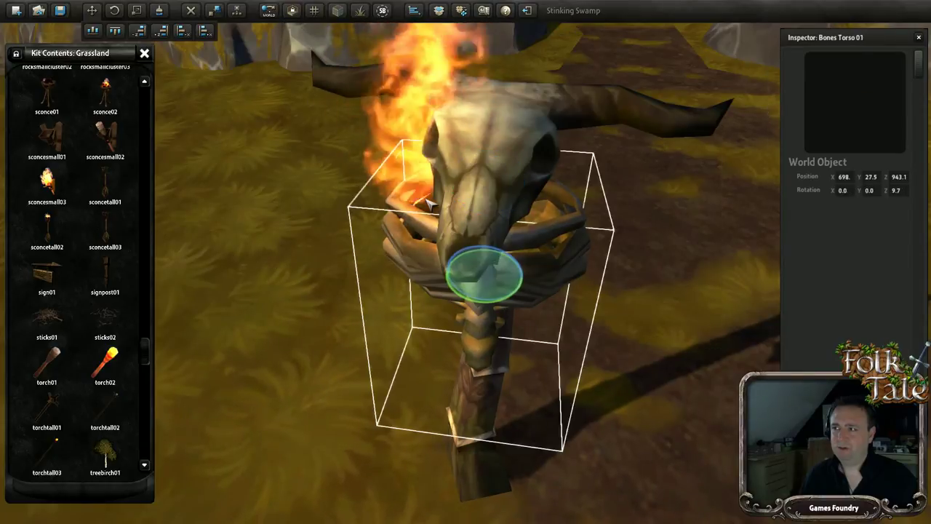
# Try to select the torch inside the rib cage from other viewing angles.
pyautogui.moveTo(433, 206); pyautogui.dragTo(509, 232, button='middle')
pyautogui.click(393, 266)
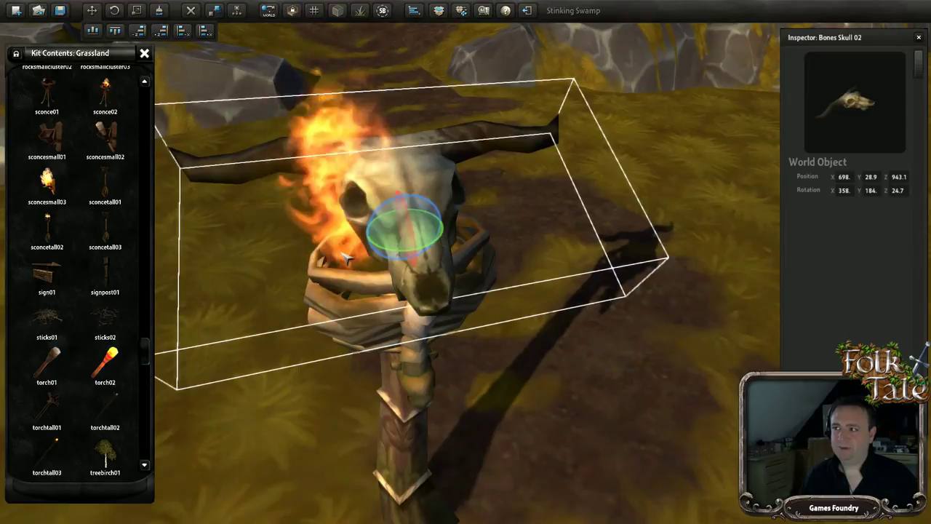
pyautogui.click(393, 267)
pyautogui.moveTo(392, 266); pyautogui.dragTo(506, 232, button='middle')
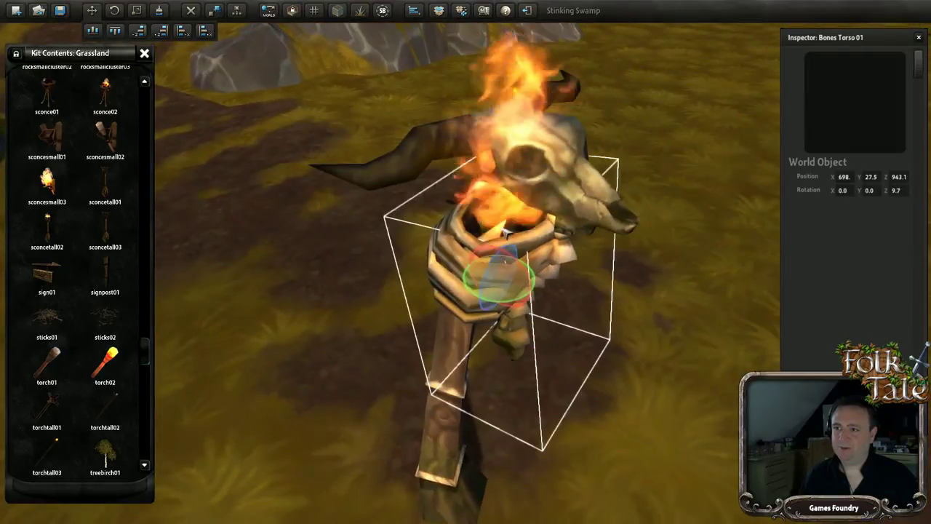
pyautogui.click(506, 231)
pyautogui.click(505, 226)
pyautogui.click(503, 212)
pyautogui.click(500, 199)
# Group the horned skull, rib cage and spike and move them away from the torch, with the spike at Z 934.8.
pyautogui.press('e')
pyautogui.moveTo(501, 199); pyautogui.dragTo(434, 235, button='middle')
pyautogui.scroll(-3, 434, 235)
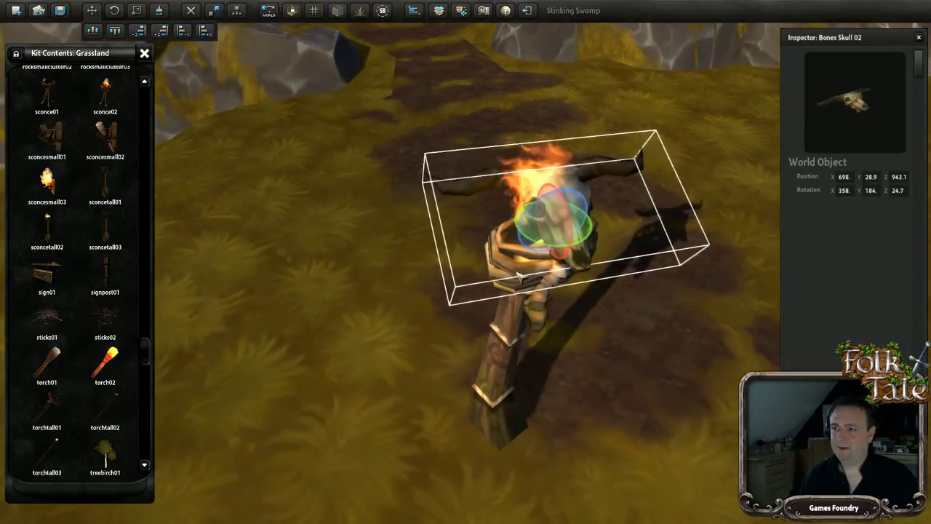
pyautogui.moveTo(550, 201); pyautogui.dragTo(532, 244, button='middle')
pyautogui.press('Left')
pyautogui.press('Right')
pyautogui.click(494, 257)
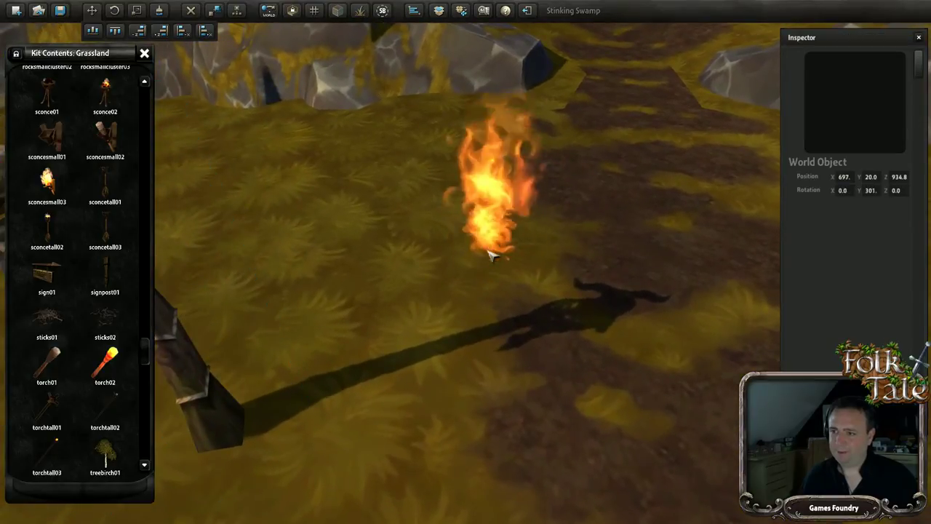
# Examine the grouped totem and the separate flame from several angles.
pyautogui.moveTo(499, 280); pyautogui.dragTo(515, 279, button='middle')
pyautogui.scroll(3, 526, 275)
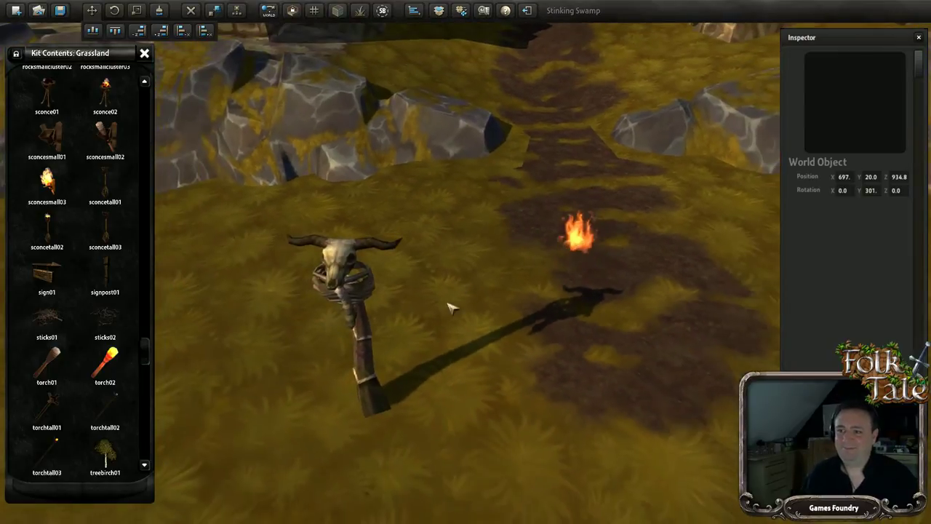
pyautogui.click(377, 379)
pyautogui.moveTo(551, 308); pyautogui.dragTo(588, 325, button='right')
pyautogui.press('d')
pyautogui.press('a')
pyautogui.press('s')
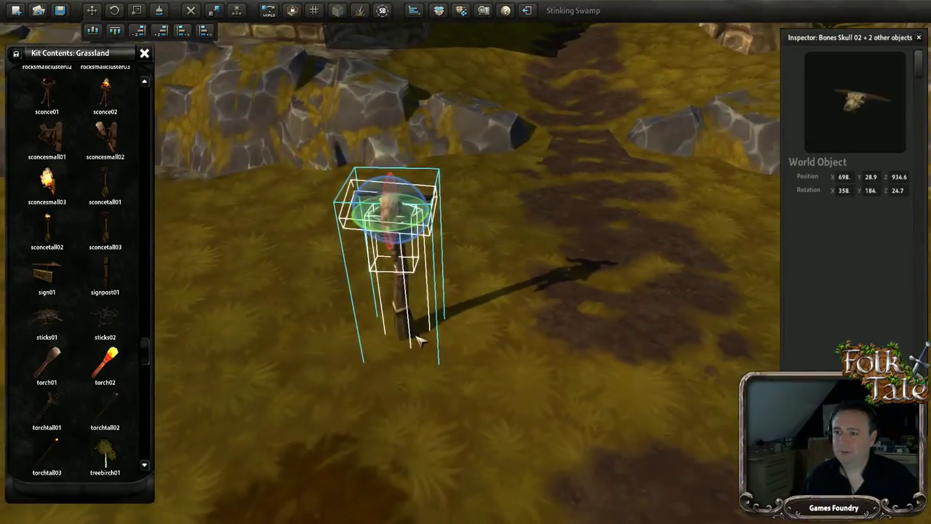
pyautogui.press('w')
pyautogui.moveTo(514, 309)
pyautogui.mouseDown(button='right')
pyautogui.moveTo(532, 299)
pyautogui.moveTo(444, 317)
pyautogui.moveTo(514, 316)
pyautogui.mouseUp(button='right')
pyautogui.press('w')
pyautogui.click(505, 299)
pyautogui.press('s')
pyautogui.press('d')
pyautogui.moveTo(607, 310); pyautogui.dragTo(502, 277, button='right')
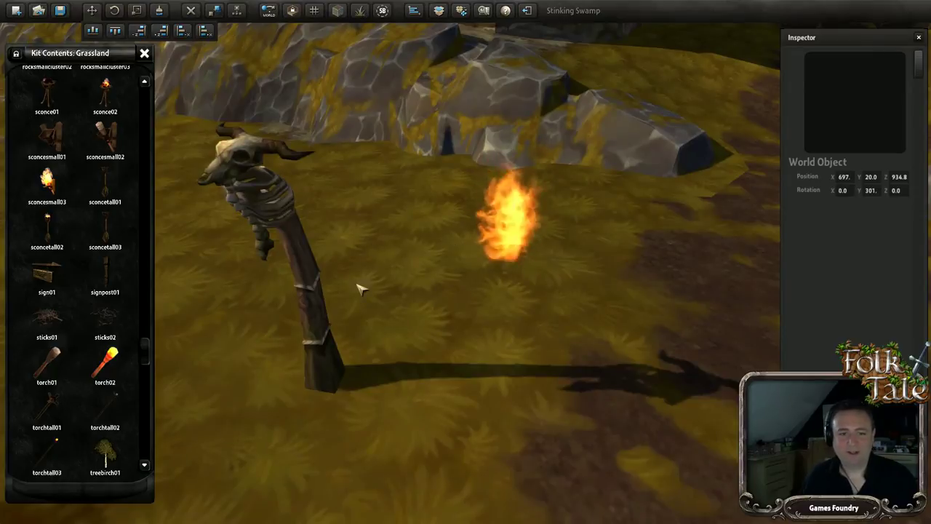
# Move the grouped totem back around the flame, placing the skull at Y 28.9, Z 942.4, and deselect it.
pyautogui.click(279, 270)
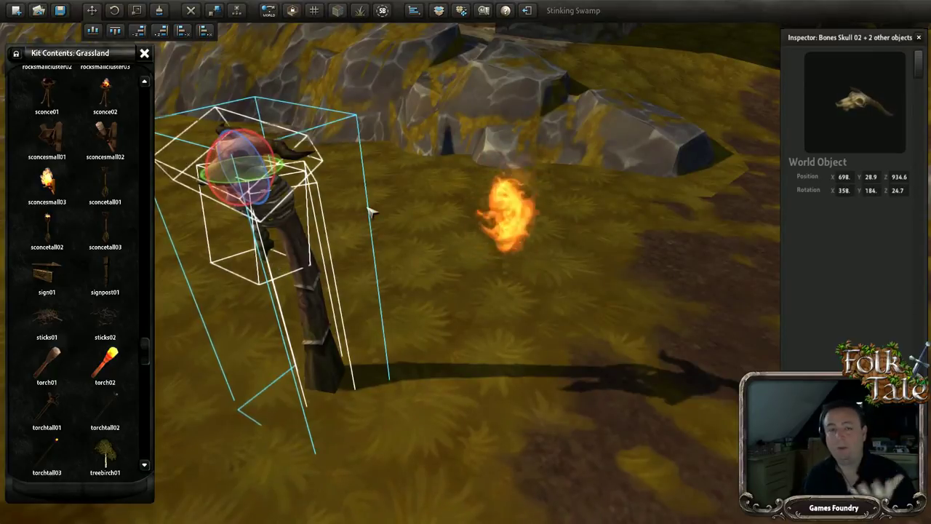
pyautogui.moveTo(251, 171); pyautogui.dragTo(524, 275)
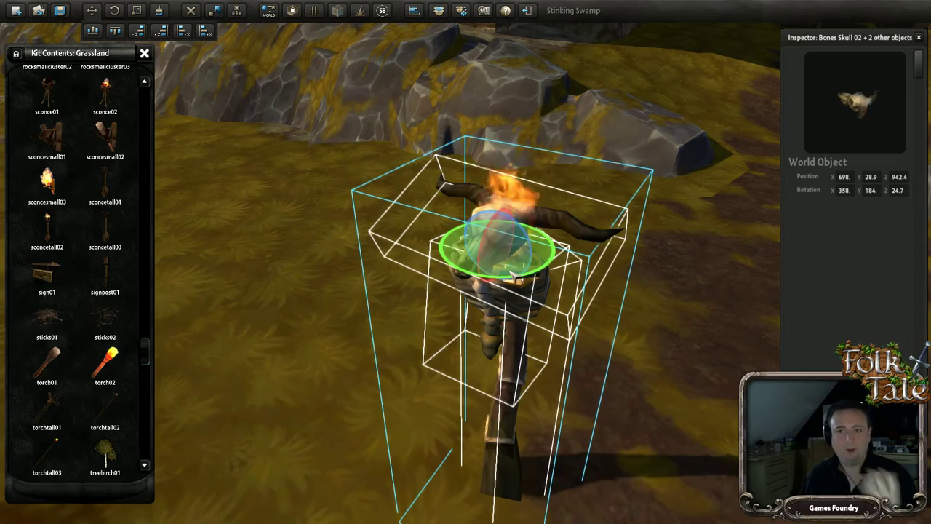
pyautogui.moveTo(368, 296); pyautogui.dragTo(488, 238, button='middle')
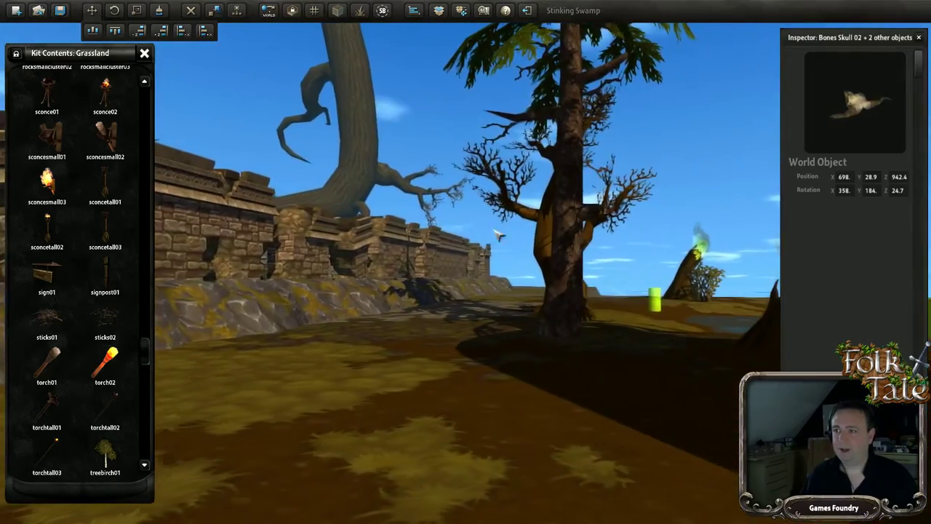
pyautogui.click(572, 222)
pyautogui.moveTo(573, 222); pyautogui.dragTo(414, 354, button='middle')
pyautogui.click(414, 354)
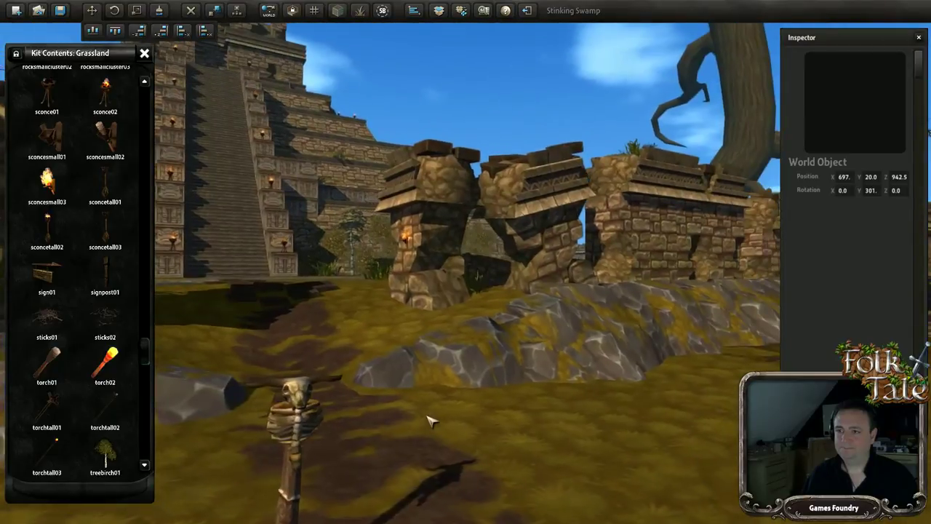
pyautogui.moveTo(428, 416); pyautogui.dragTo(569, 424, button='right')
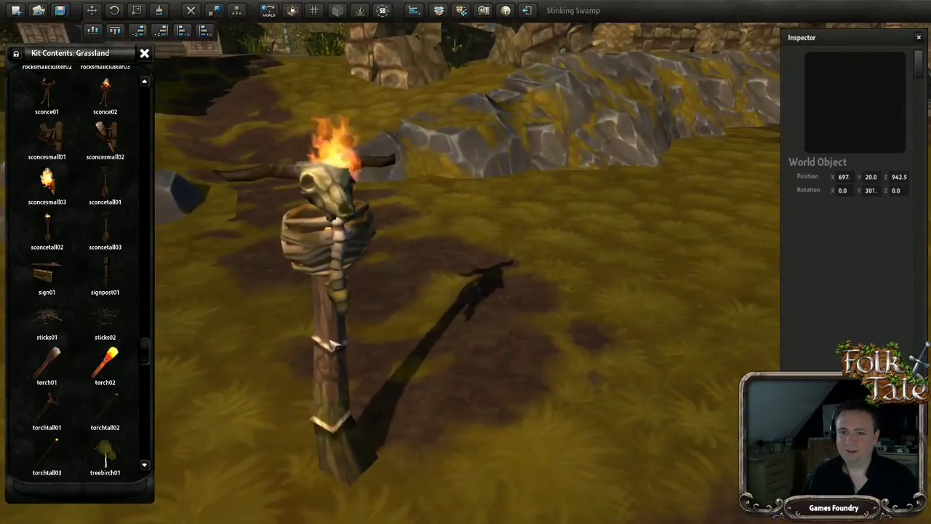
pyautogui.click(460, 10)
pyautogui.click(460, 10)
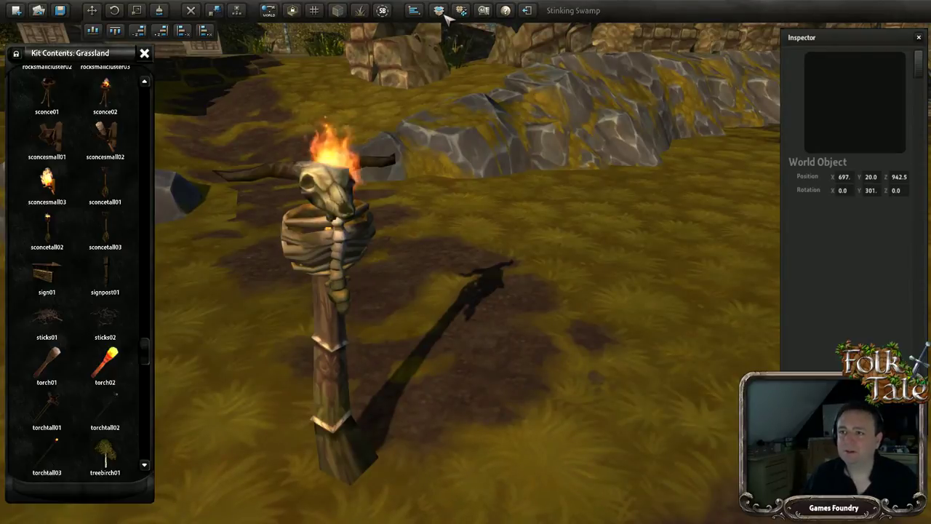
# Load the contents of the Cemetery kit in place of Grassland and close the kit list.
pyautogui.click(439, 10)
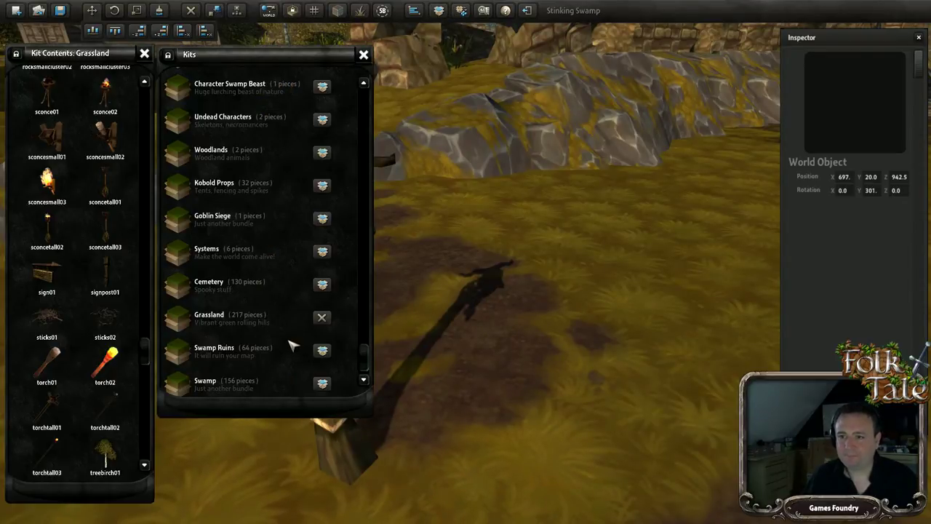
pyautogui.click(322, 286)
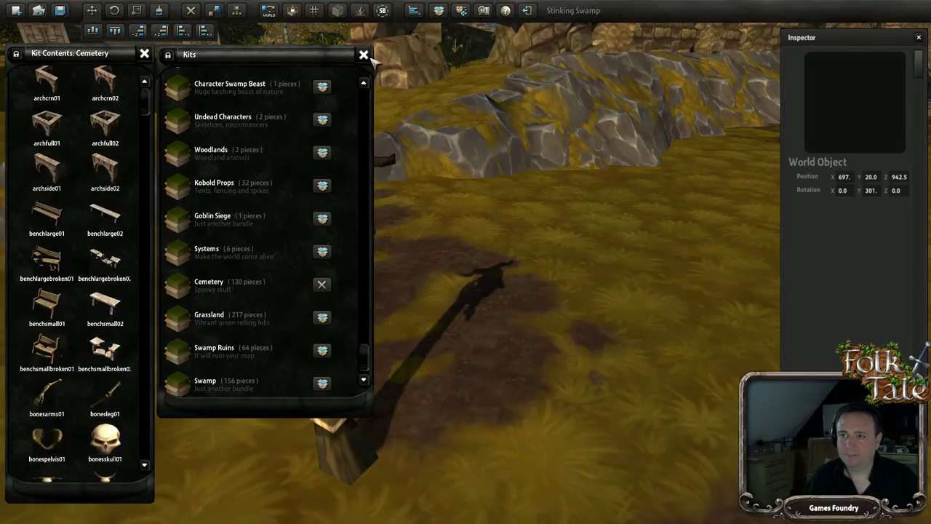
pyautogui.click(364, 54)
pyautogui.scroll(-1, 138, 374)
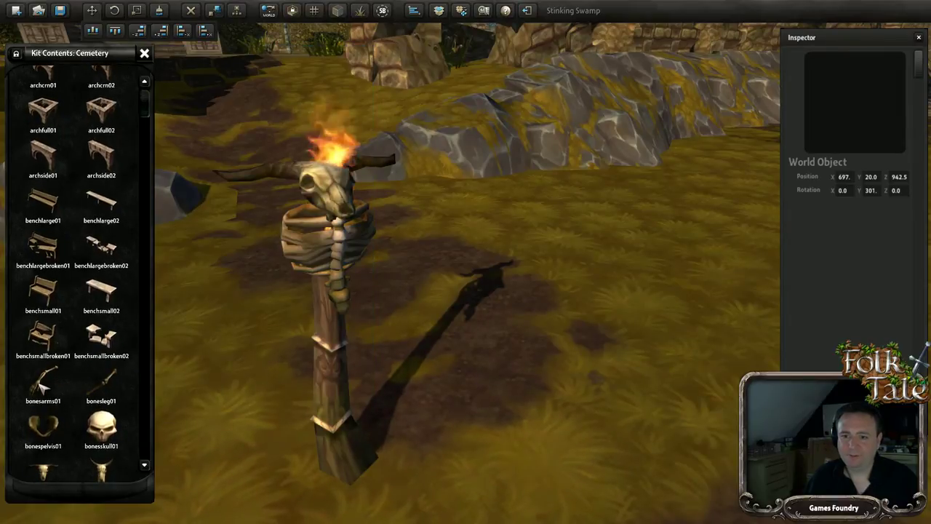
# Add a bonesarms01 piece beside the totem at about Y 26.5, Z 943.4 and tilt it to hang down, with X rotation 74.2.
pyautogui.click(44, 389)
pyautogui.moveTo(465, 236); pyautogui.dragTo(572, 108)
pyautogui.moveTo(571, 108); pyautogui.dragTo(502, 218, button='middle')
pyautogui.scroll(2, 465, 291)
pyautogui.press('w')
pyautogui.moveTo(433, 326); pyautogui.dragTo(501, 413)
pyautogui.moveTo(501, 413); pyautogui.dragTo(429, 382, button='middle')
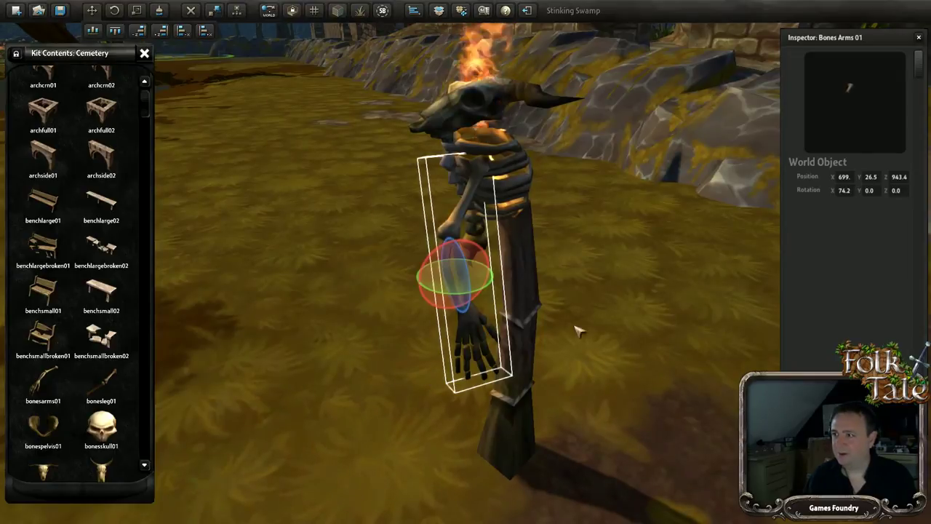
# Set the arm bone's Y rotation to 180 and move it to the opposite side of the totem, at about Y 26.8, Z 940.5.
pyautogui.click(873, 193)
pyautogui.press('BackSpace')
pyautogui.press('BackSpace')
pyautogui.press('BackSpace')
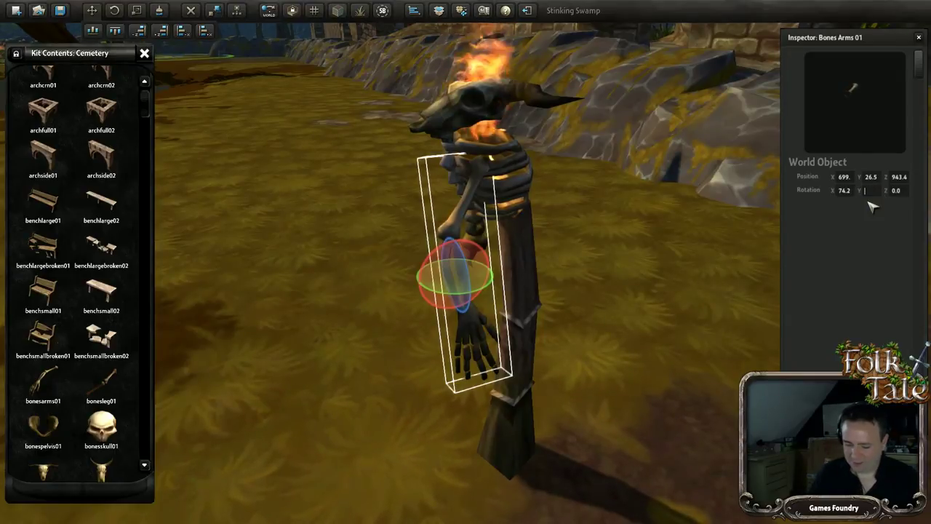
pyautogui.write('180')
pyautogui.press('Return')
pyautogui.moveTo(510, 268); pyautogui.dragTo(579, 297, button='middle')
pyautogui.moveTo(580, 294); pyautogui.dragTo(438, 276)
pyautogui.moveTo(541, 301); pyautogui.dragTo(500, 291, button='middle')
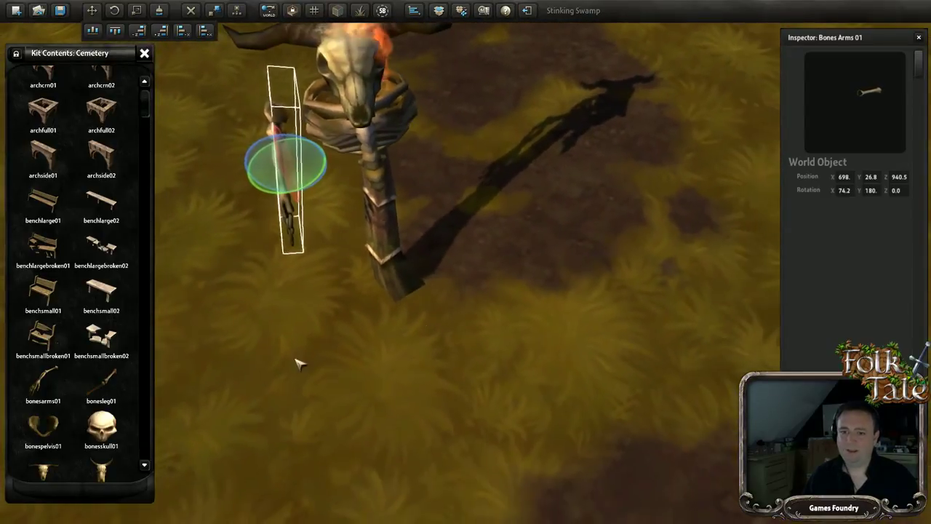
# Look through the Cemetery kit for further bone pieces for the totem.
pyautogui.scroll(-2, 83, 382)
pyautogui.scroll(-3, 83, 377)
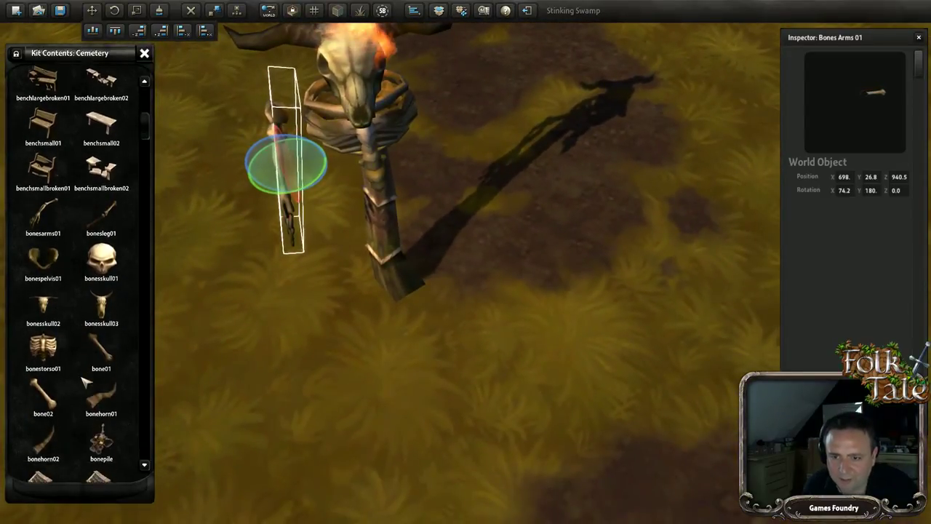